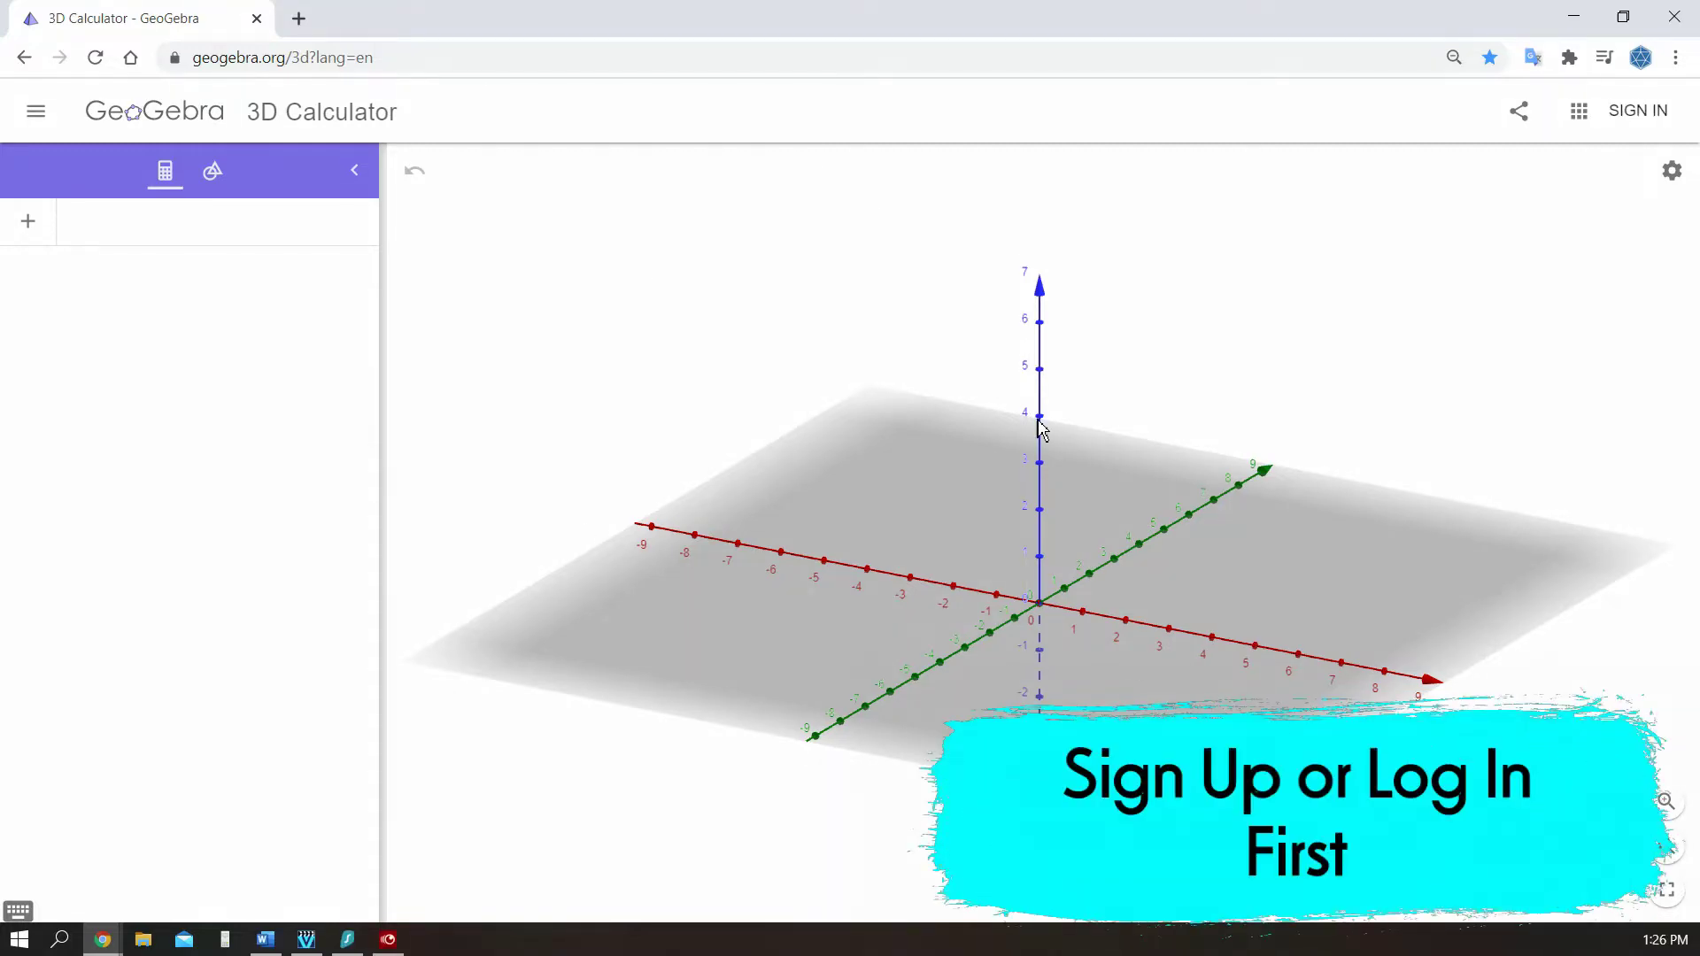
- Sign in to GeoGebra with a Google account
{"action": "left_click", "coordinate": [1639, 111]}
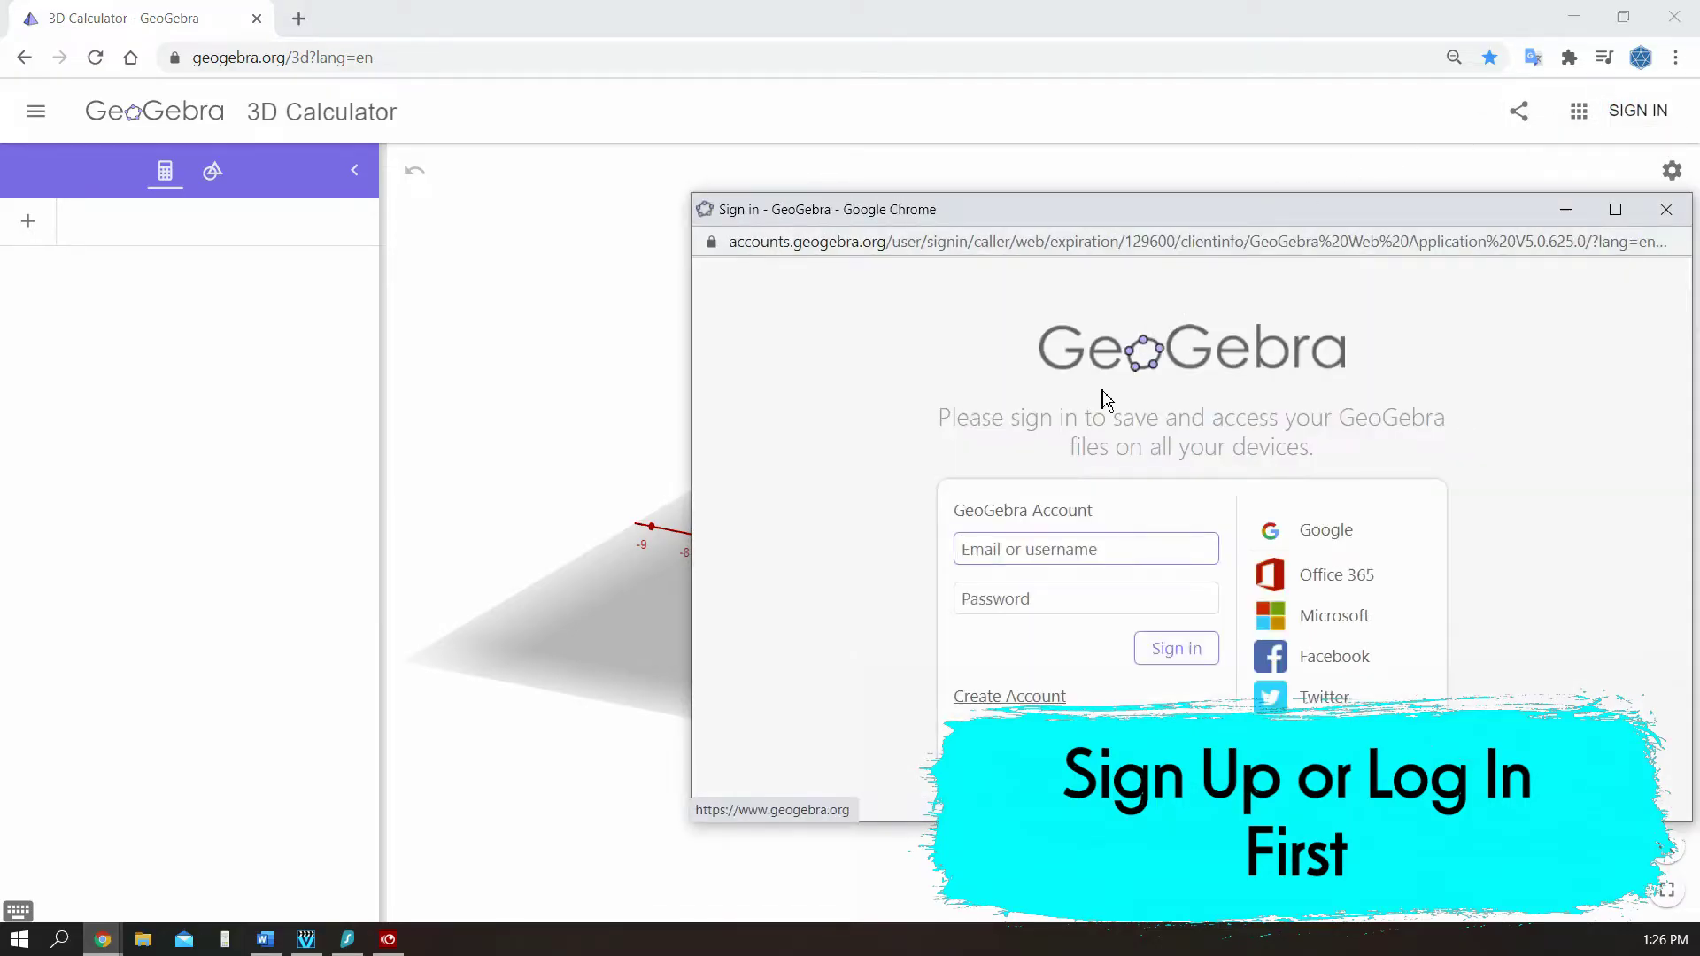
{"action": "left_click", "coordinate": [1275, 531]}
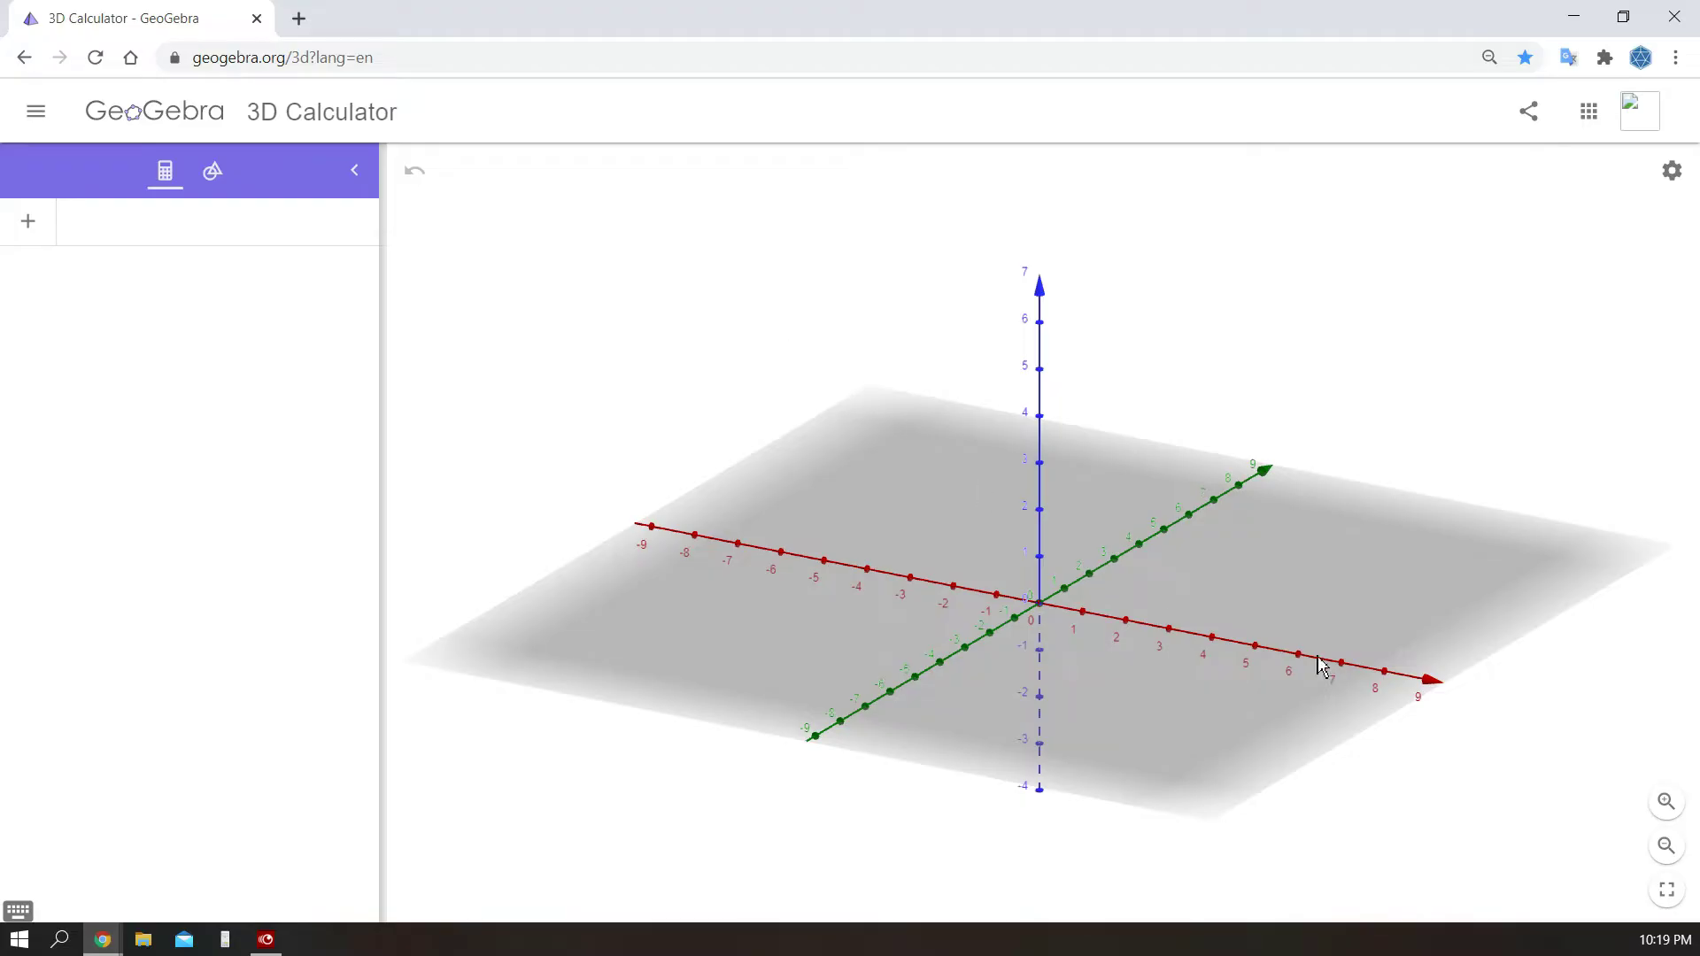
- Hide the grey base plane in the 3D view
{"action": "left_click_drag", "start_coordinate": [1350, 663], "coordinate": [1237, 668]}
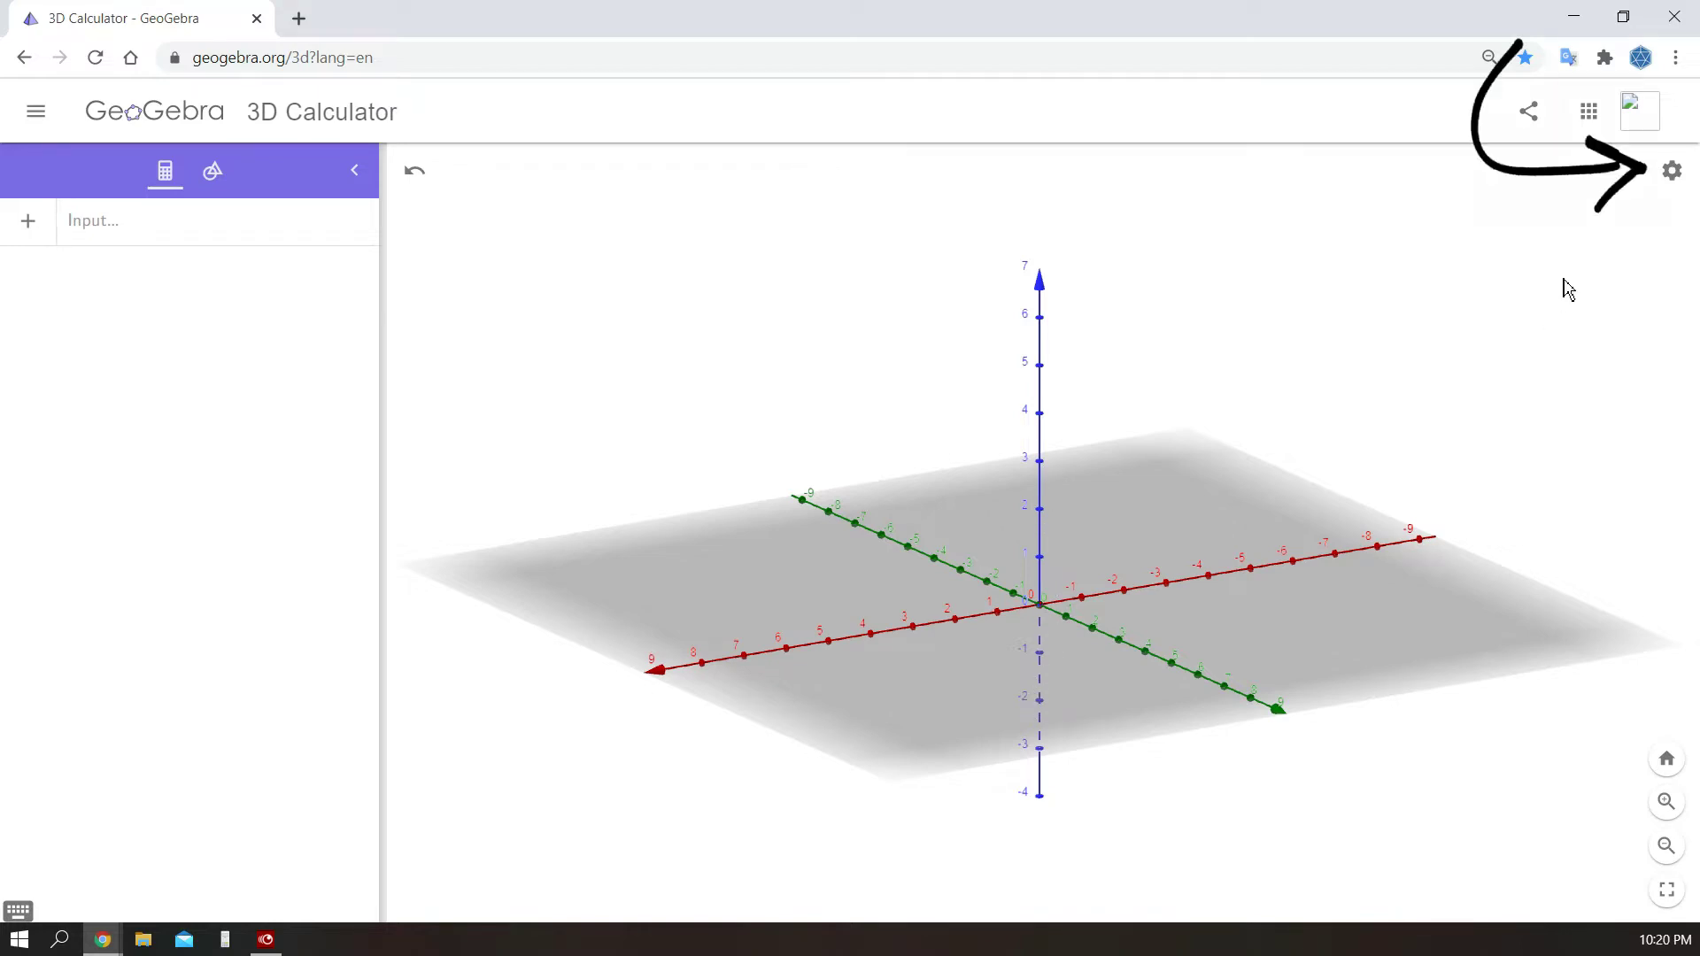
{"action": "left_click", "coordinate": [1672, 171]}
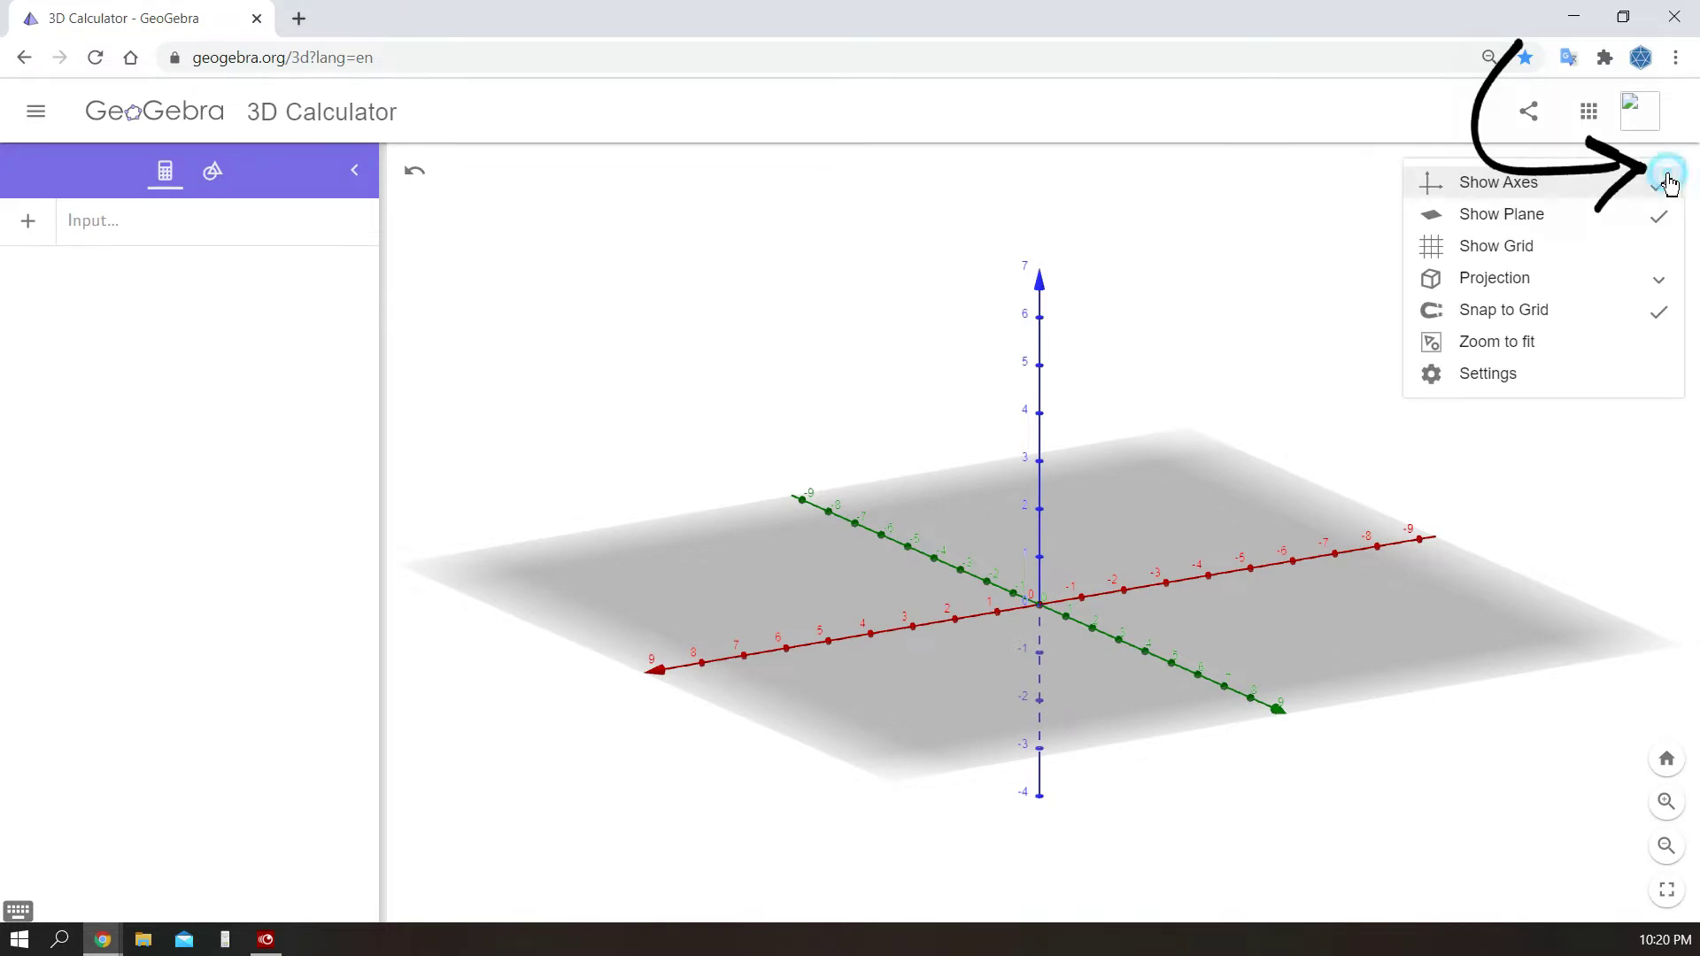
{"action": "left_click", "coordinate": [1654, 220]}
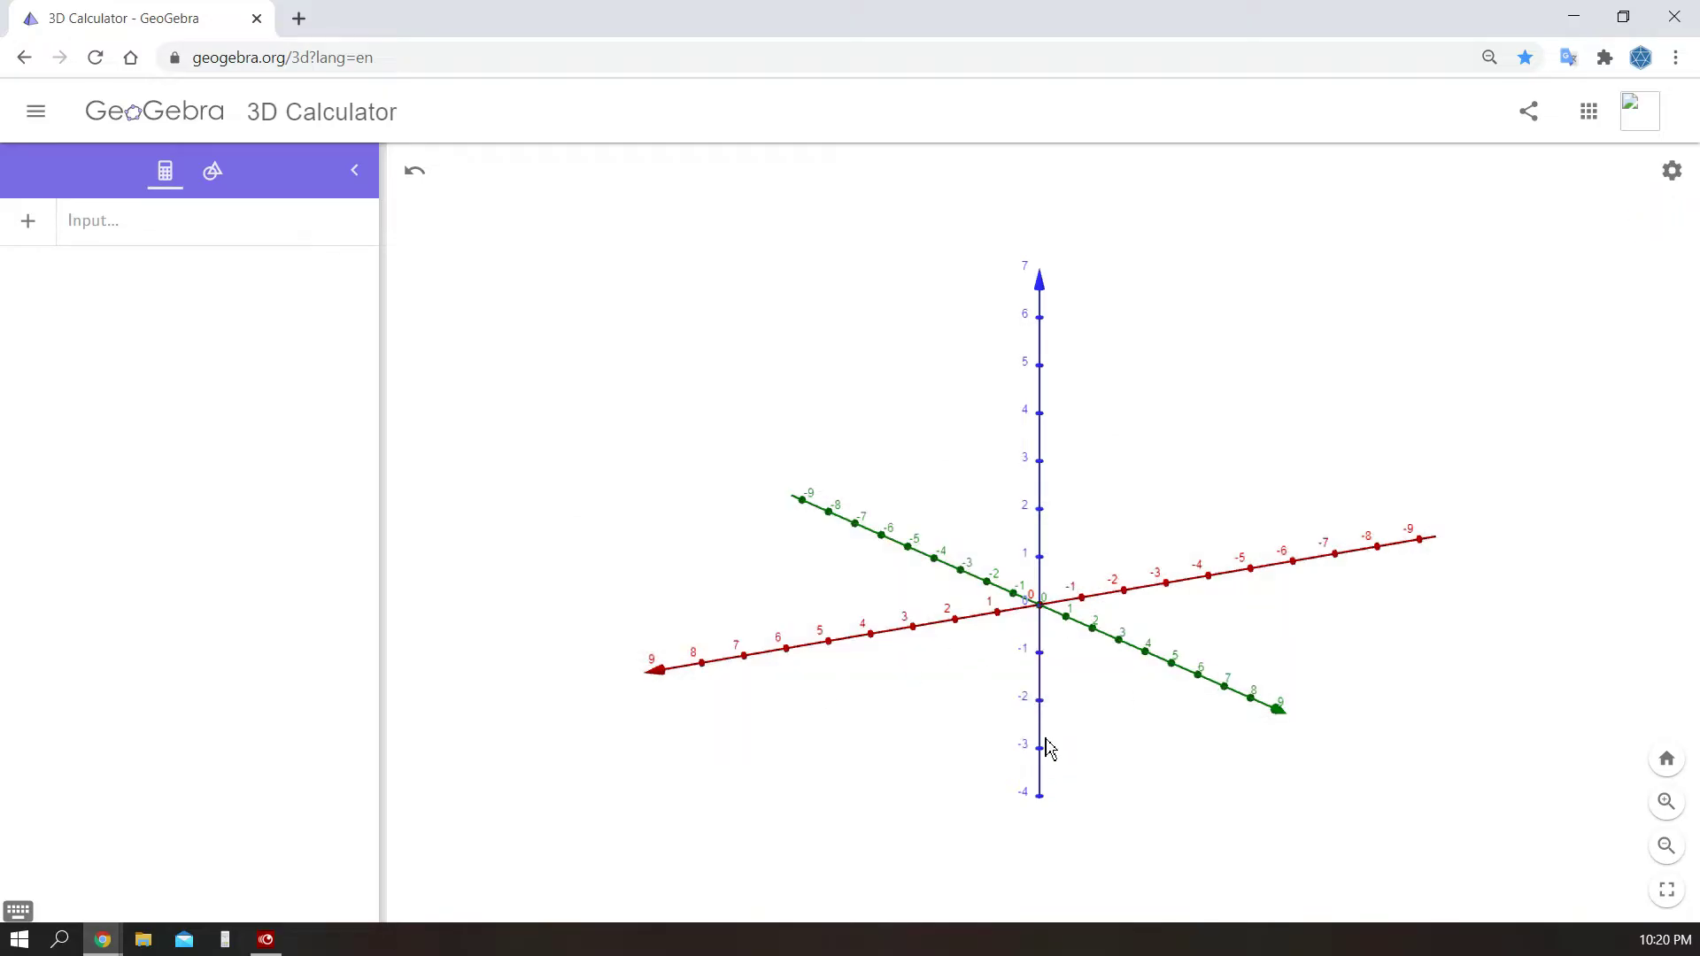
- Define the 3D point A = (1, 2, 3)
{"action": "left_click_drag", "start_coordinate": [1017, 784], "coordinate": [1165, 905]}
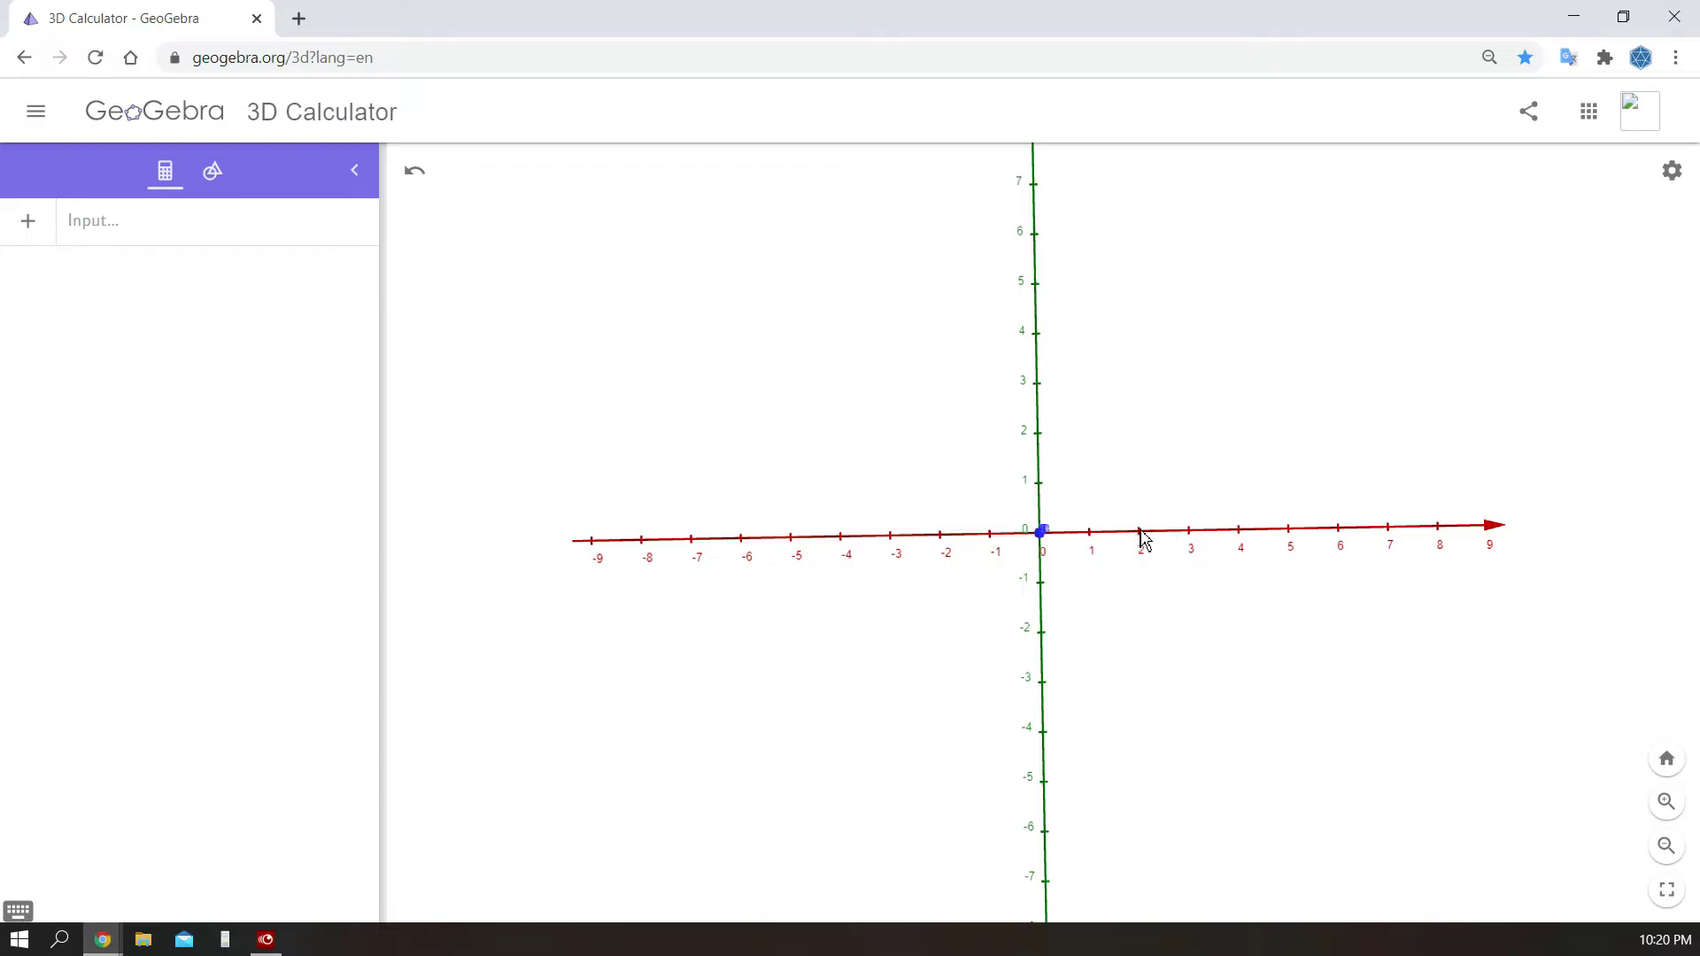
{"action": "left_click_drag", "start_coordinate": [1311, 728], "coordinate": [1278, 668]}
{"action": "left_click", "coordinate": [183, 232]}
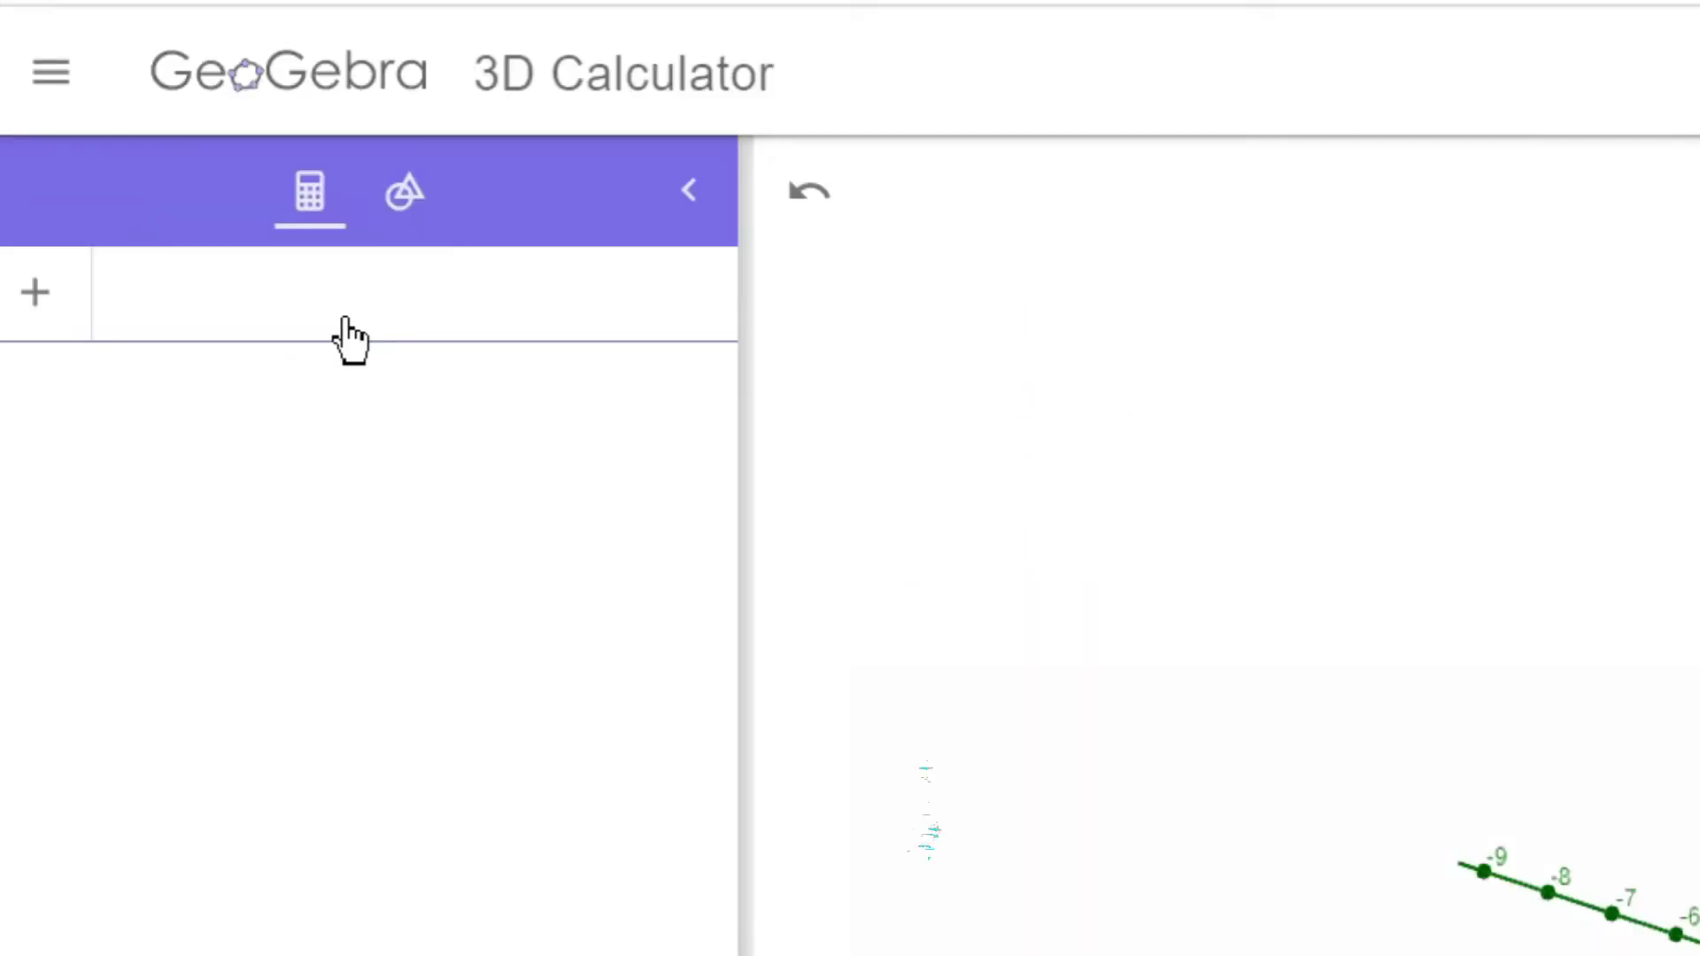
{"action": "type", "text": "A = (1, 2, 3"}
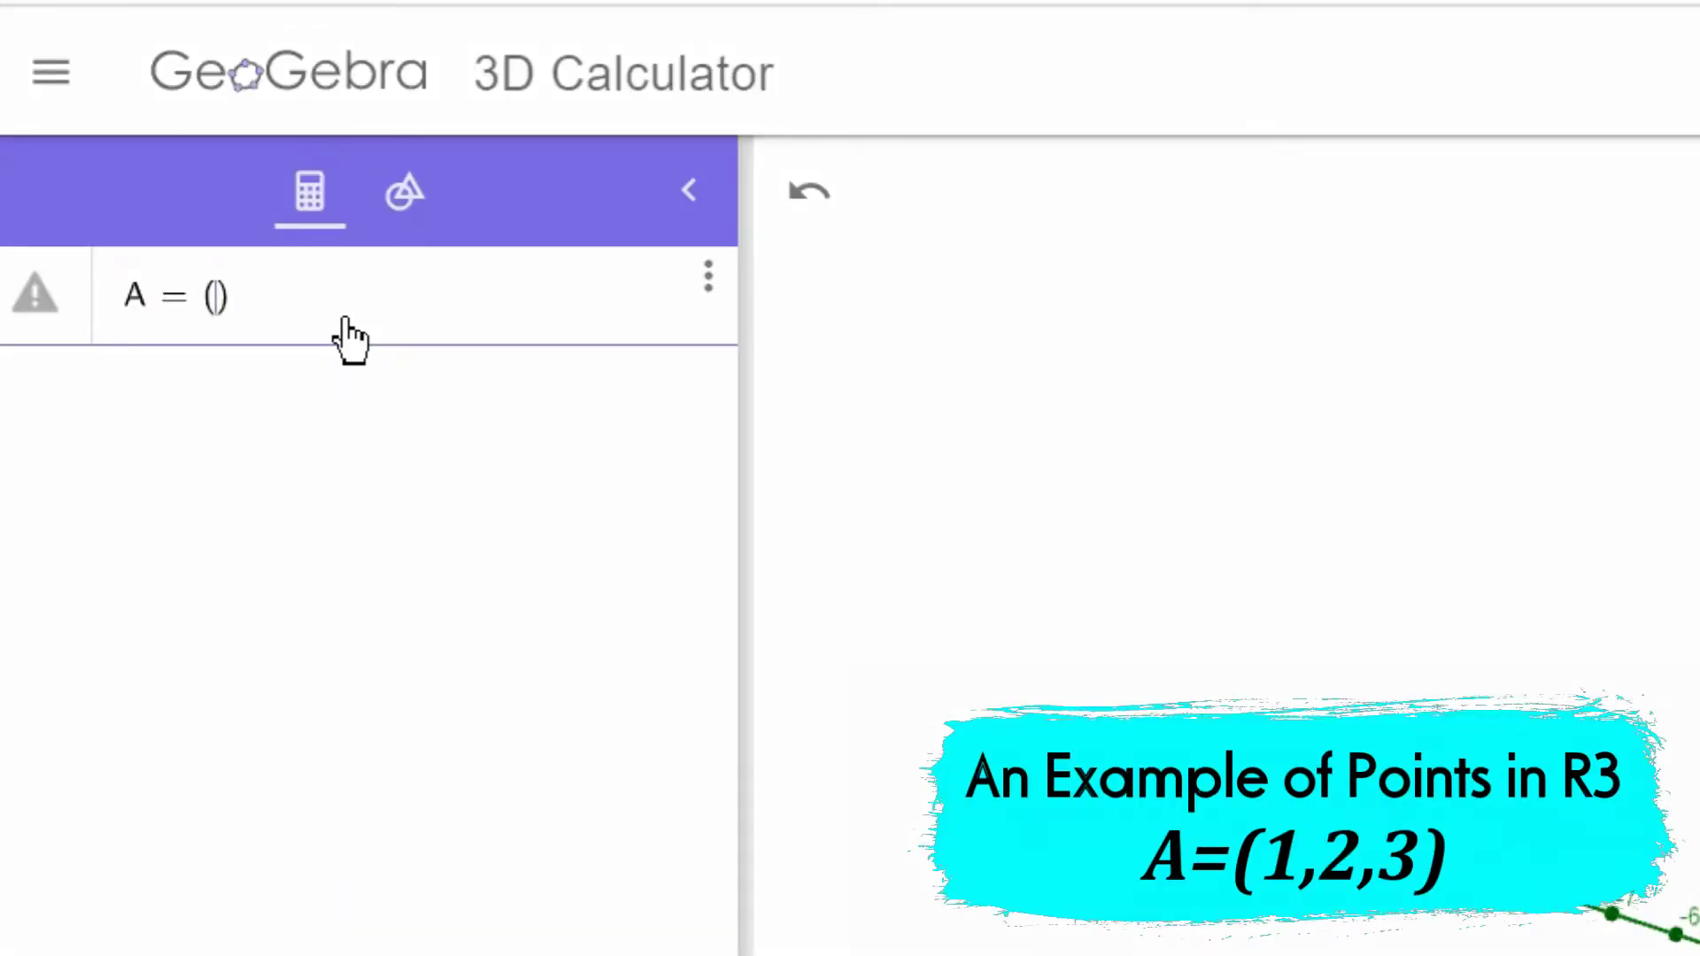
{"action": "key", "text": "Return"}
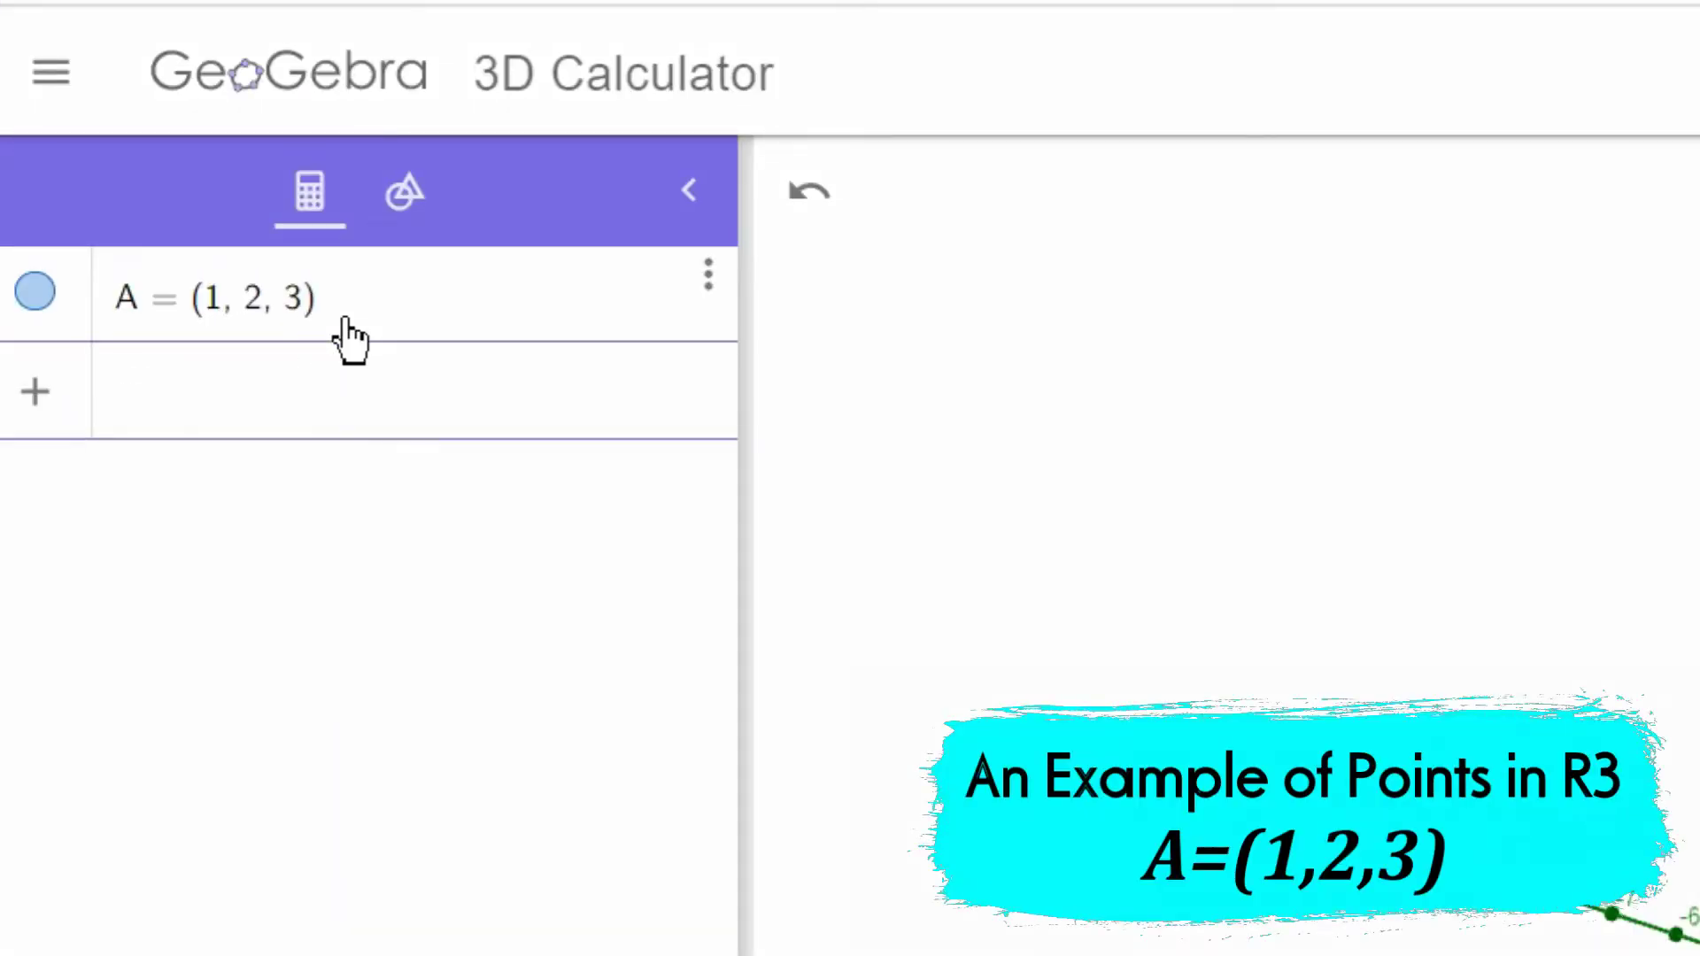
- Define a second point B = (1,2) in the XY plane
{"action": "left_click_drag", "start_coordinate": [1072, 873], "coordinate": [848, 846]}
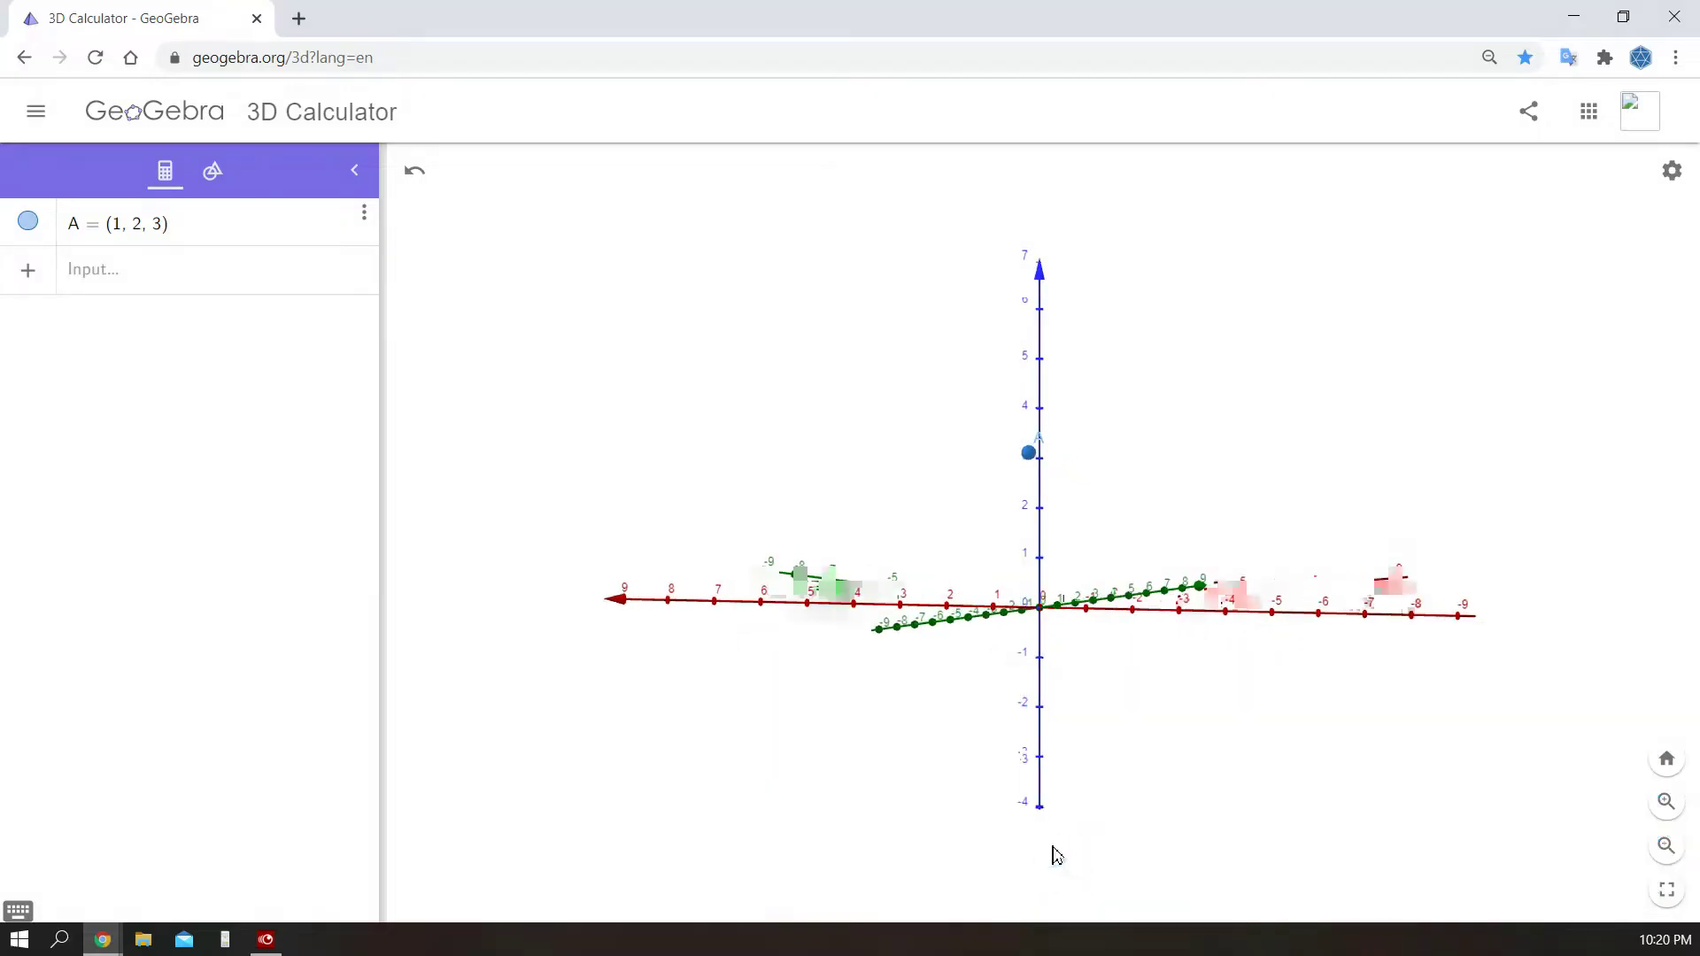
{"action": "left_click_drag", "start_coordinate": [1098, 773], "coordinate": [1101, 903]}
{"action": "left_click", "coordinate": [156, 276]}
{"action": "type", "text": "B=(1,2)"}
{"action": "key", "text": "Return"}
{"action": "mouse_move", "coordinate": [1131, 780]}
{"action": "left_mouse_down"}
{"action": "mouse_move", "coordinate": [1136, 722]}
{"action": "mouse_move", "coordinate": [1089, 706]}
{"action": "left_mouse_up"}
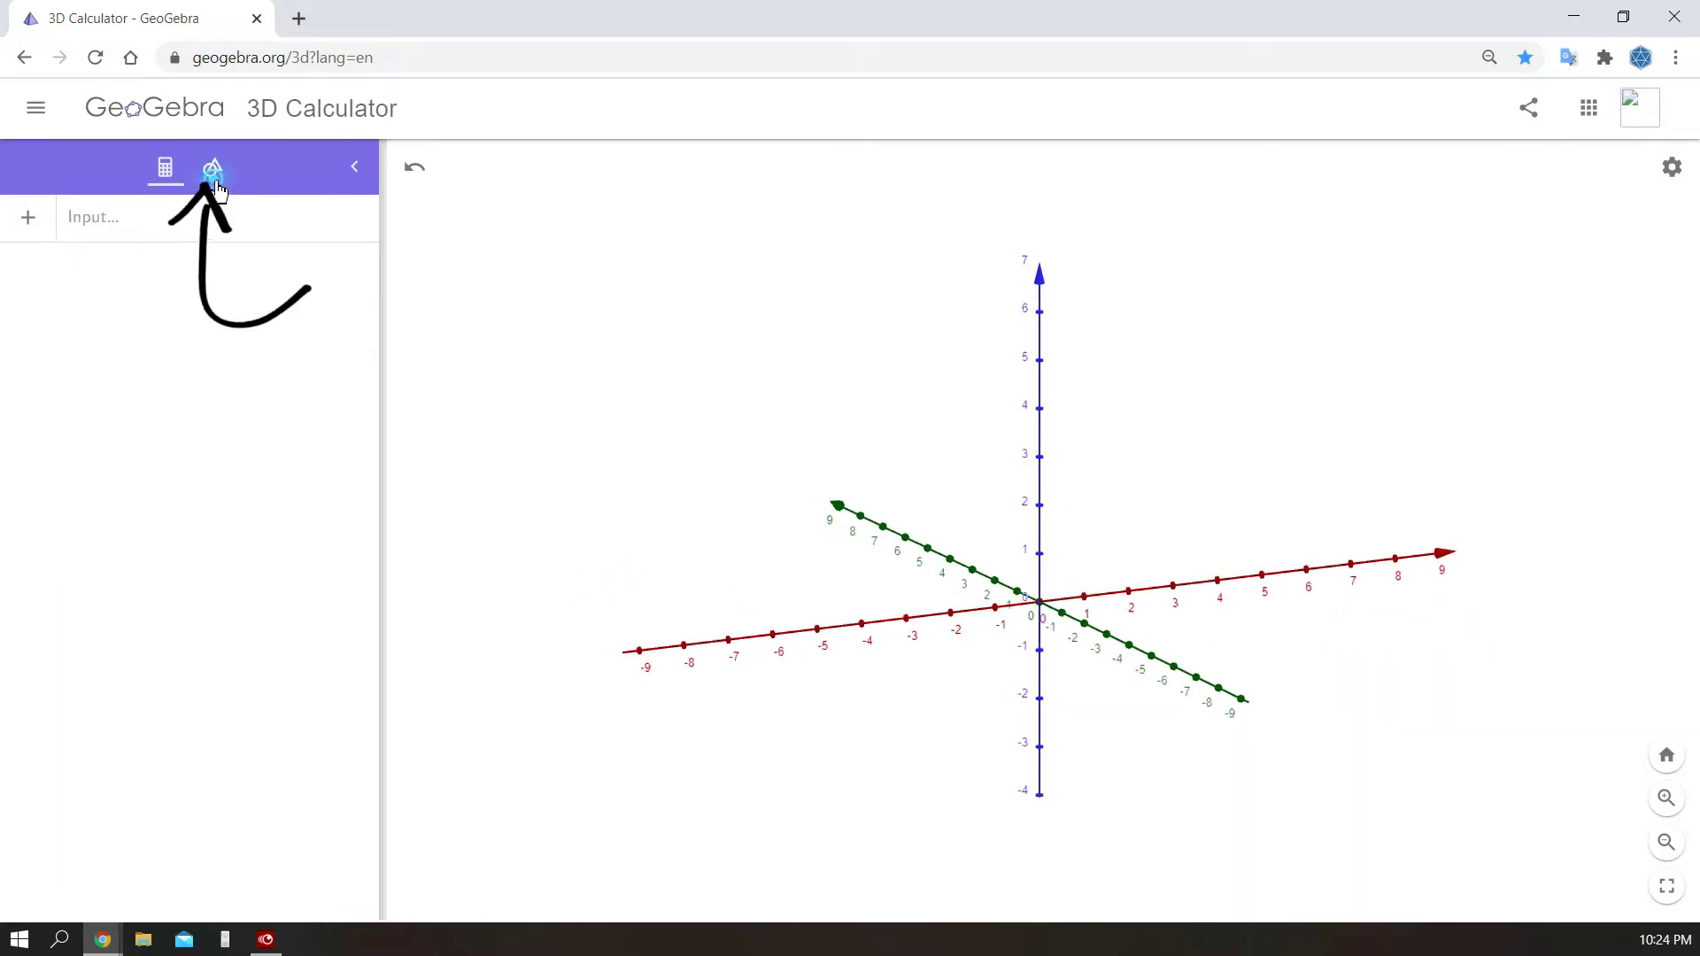
- Expand the full list of construction tools and look through its categories
{"action": "left_click", "coordinate": [215, 182]}
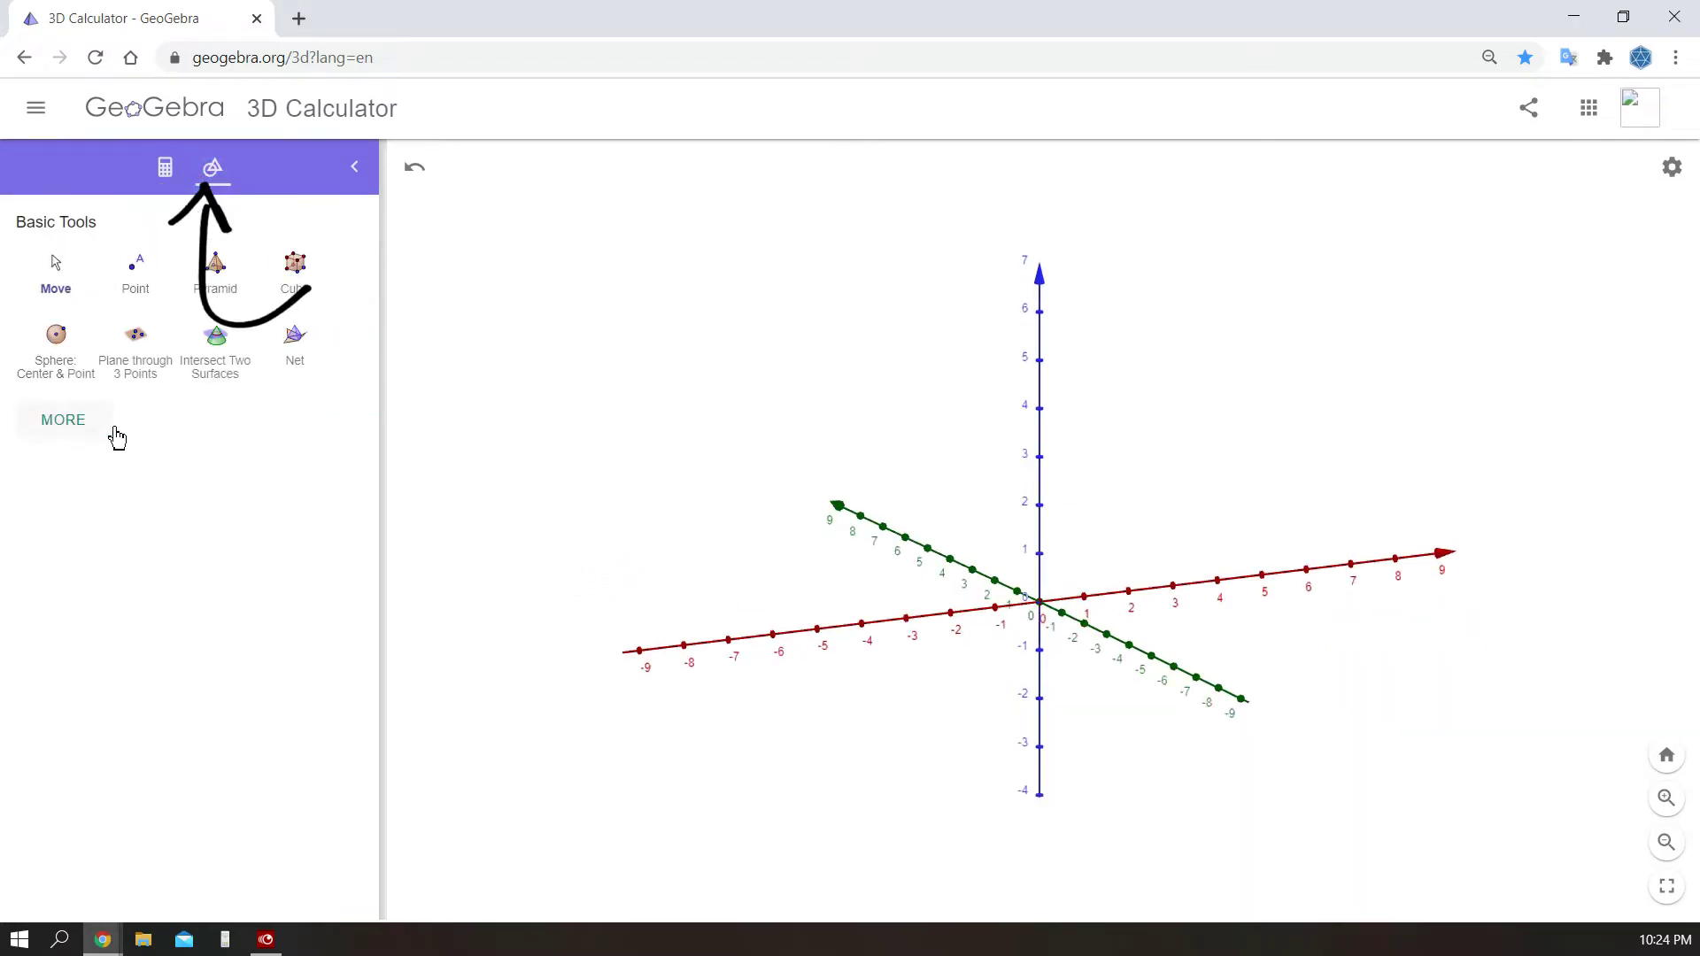
{"action": "left_click", "coordinate": [76, 419]}
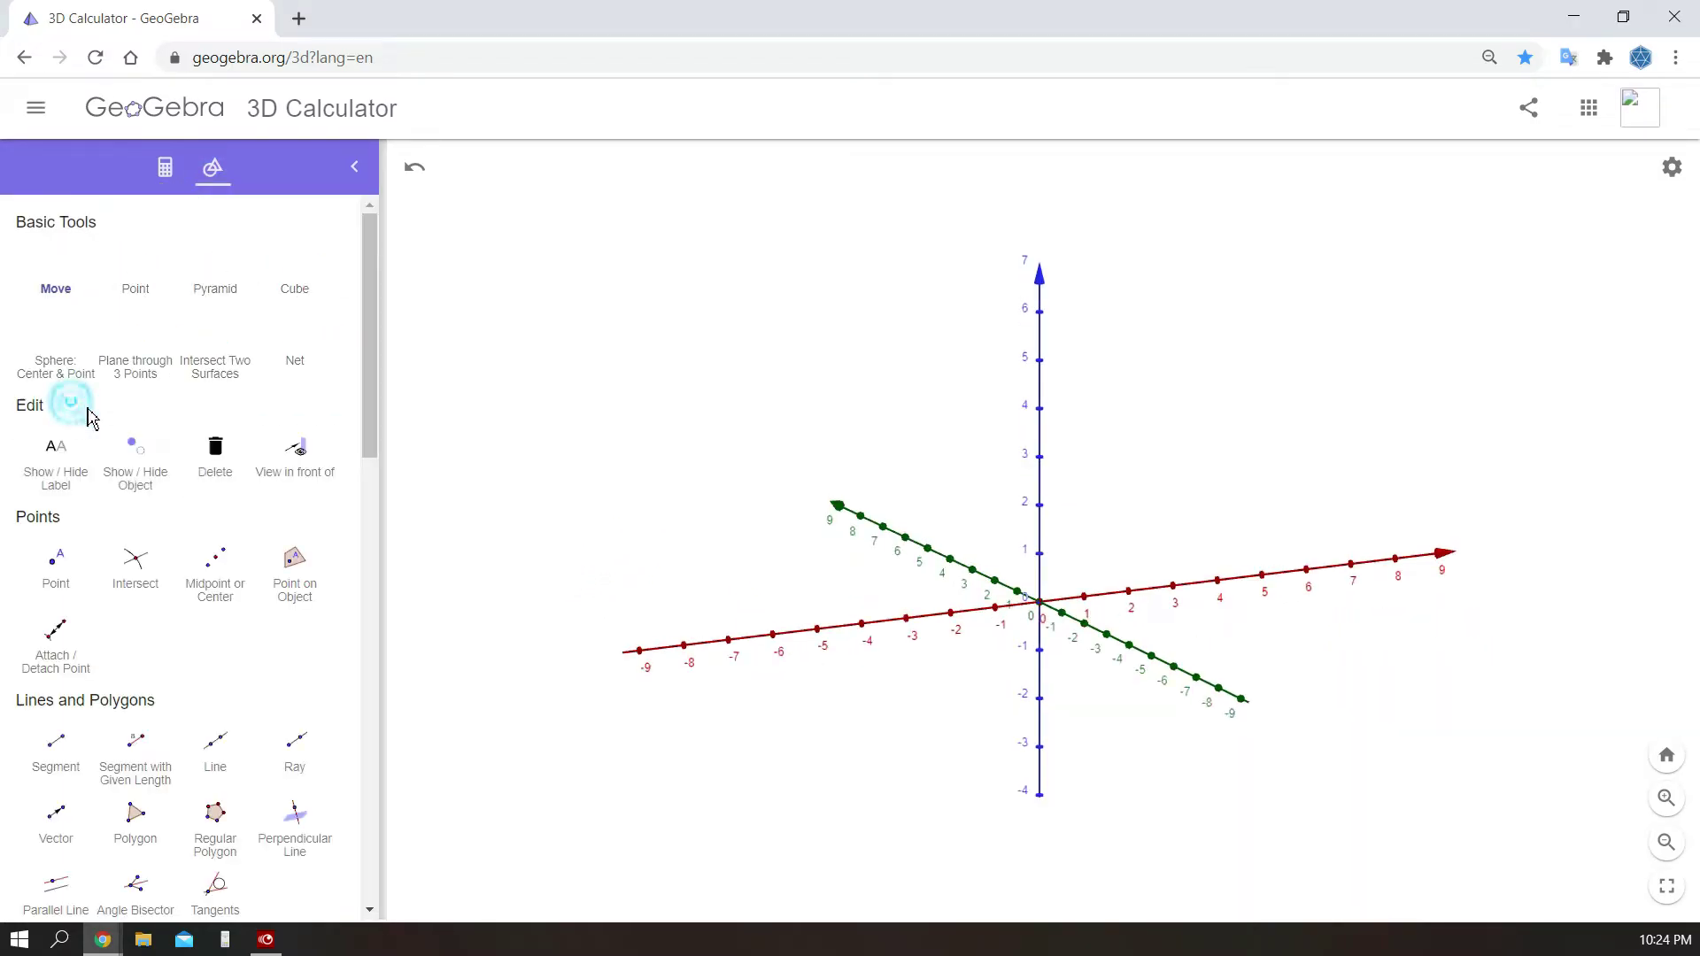
{"action": "scroll", "coordinate": [175, 460], "scroll_direction": "down", "scroll_amount": 3}
{"action": "scroll", "coordinate": [177, 461], "scroll_direction": "down", "scroll_amount": 10}
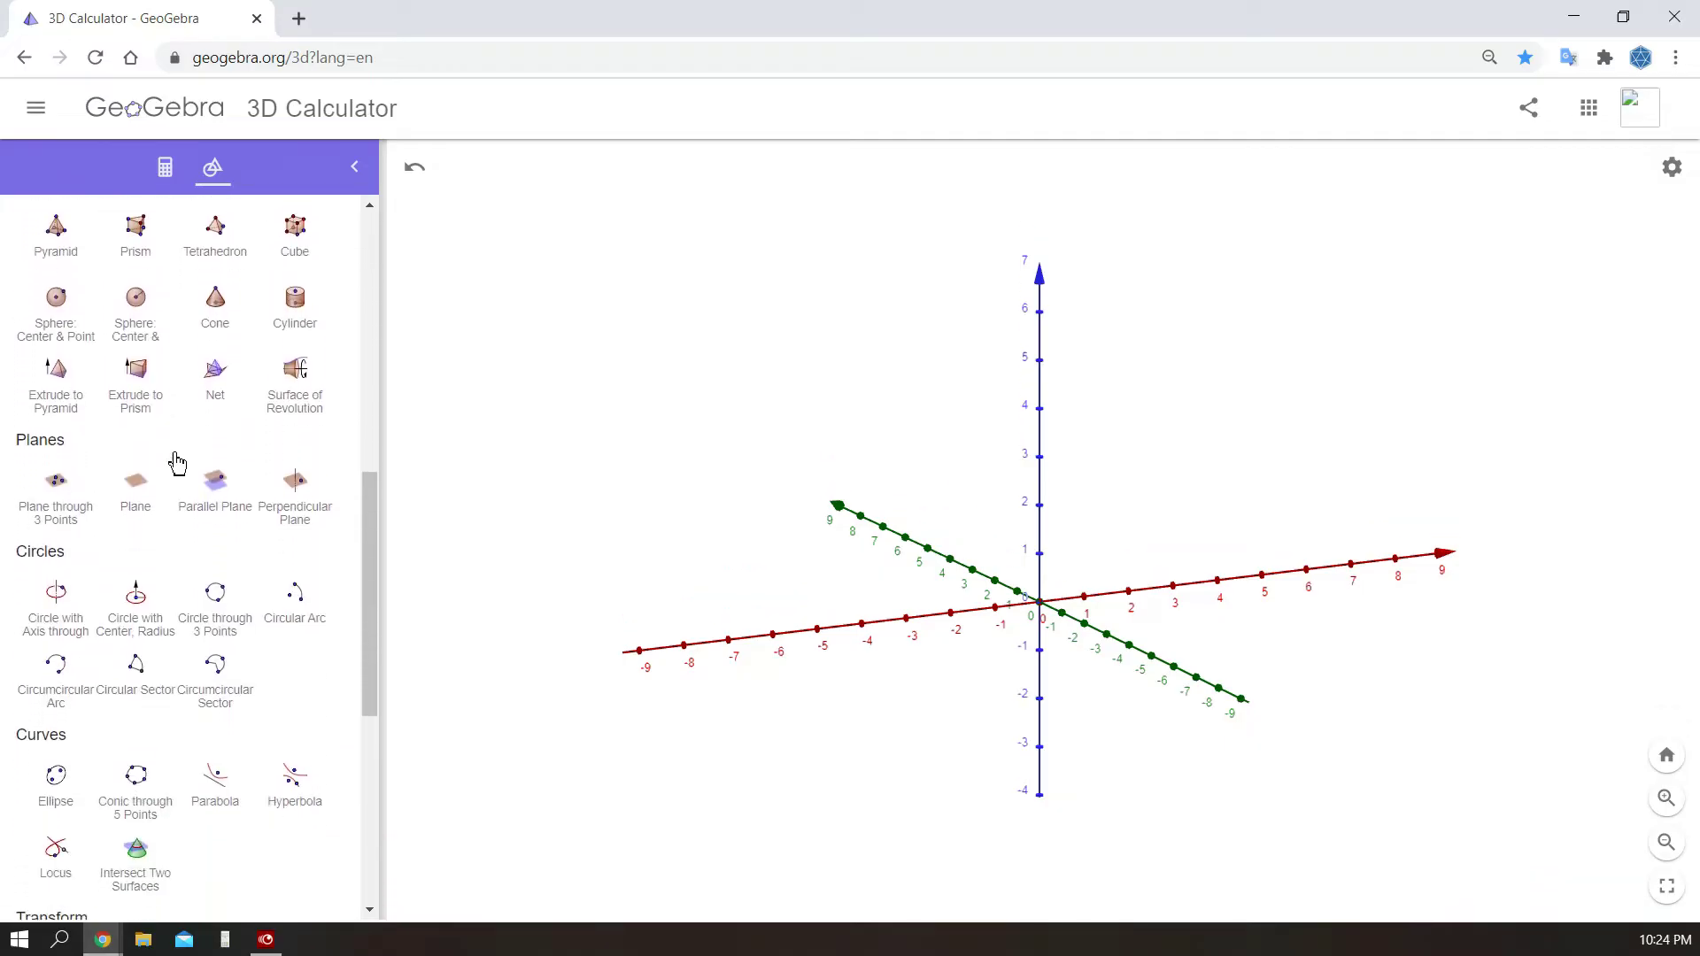
{"action": "scroll", "coordinate": [177, 460], "scroll_direction": "down", "scroll_amount": 2}
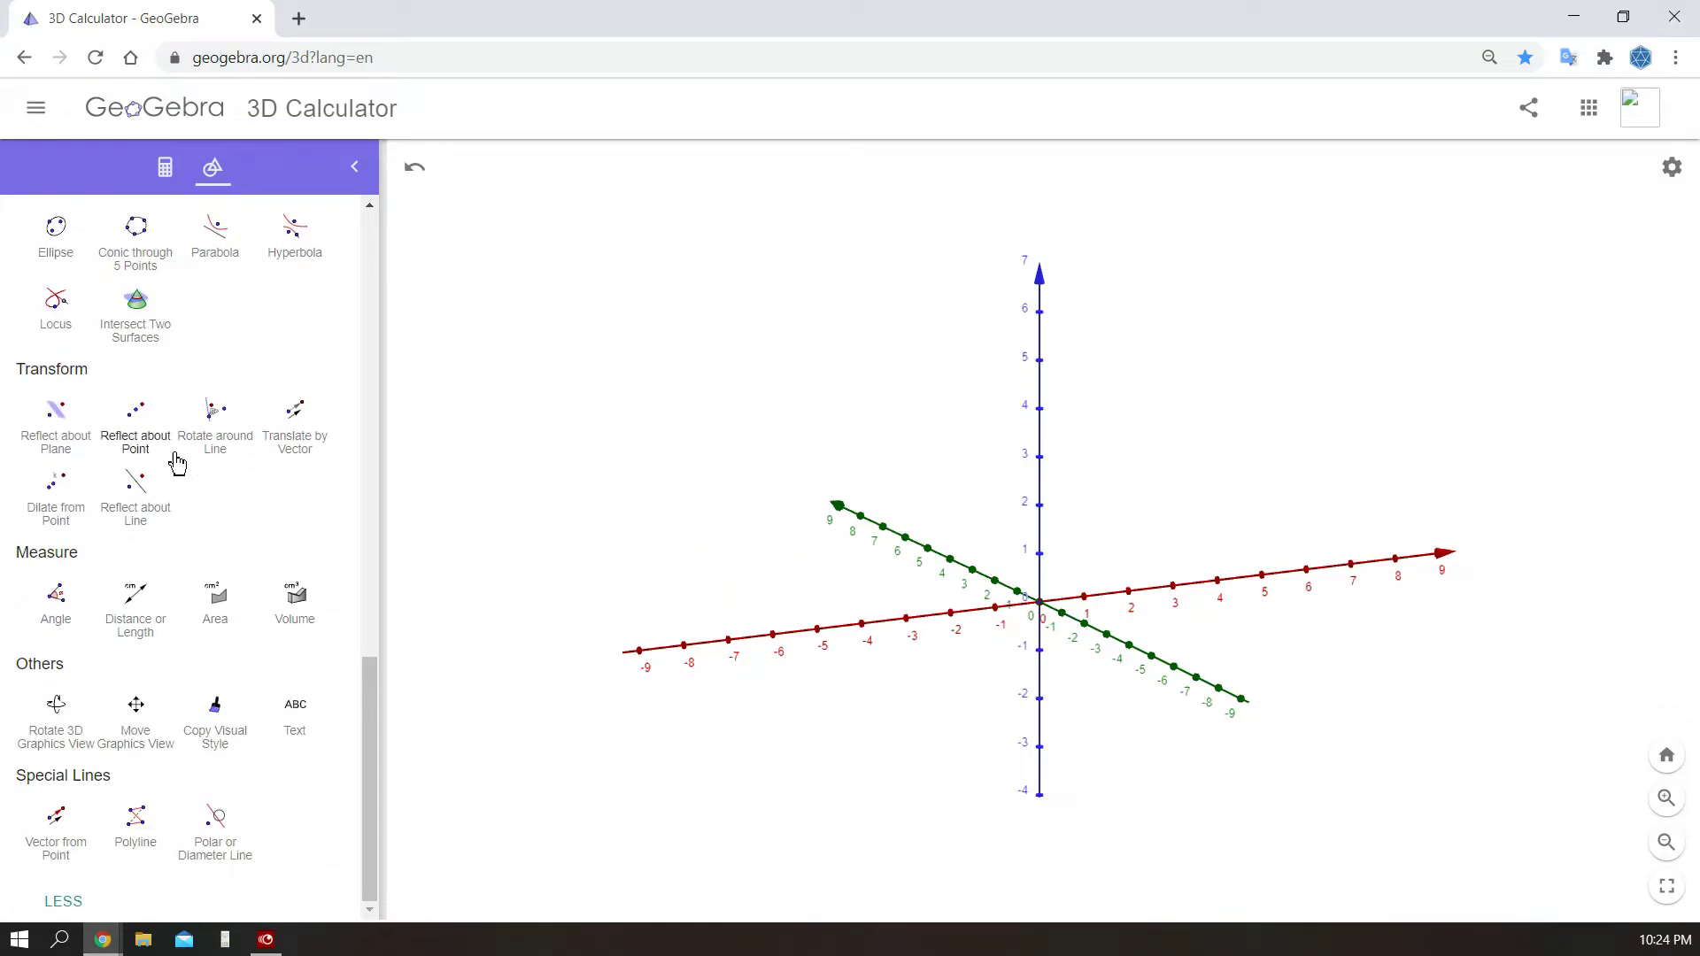
{"action": "scroll", "coordinate": [173, 461], "scroll_direction": "up", "scroll_amount": 12}
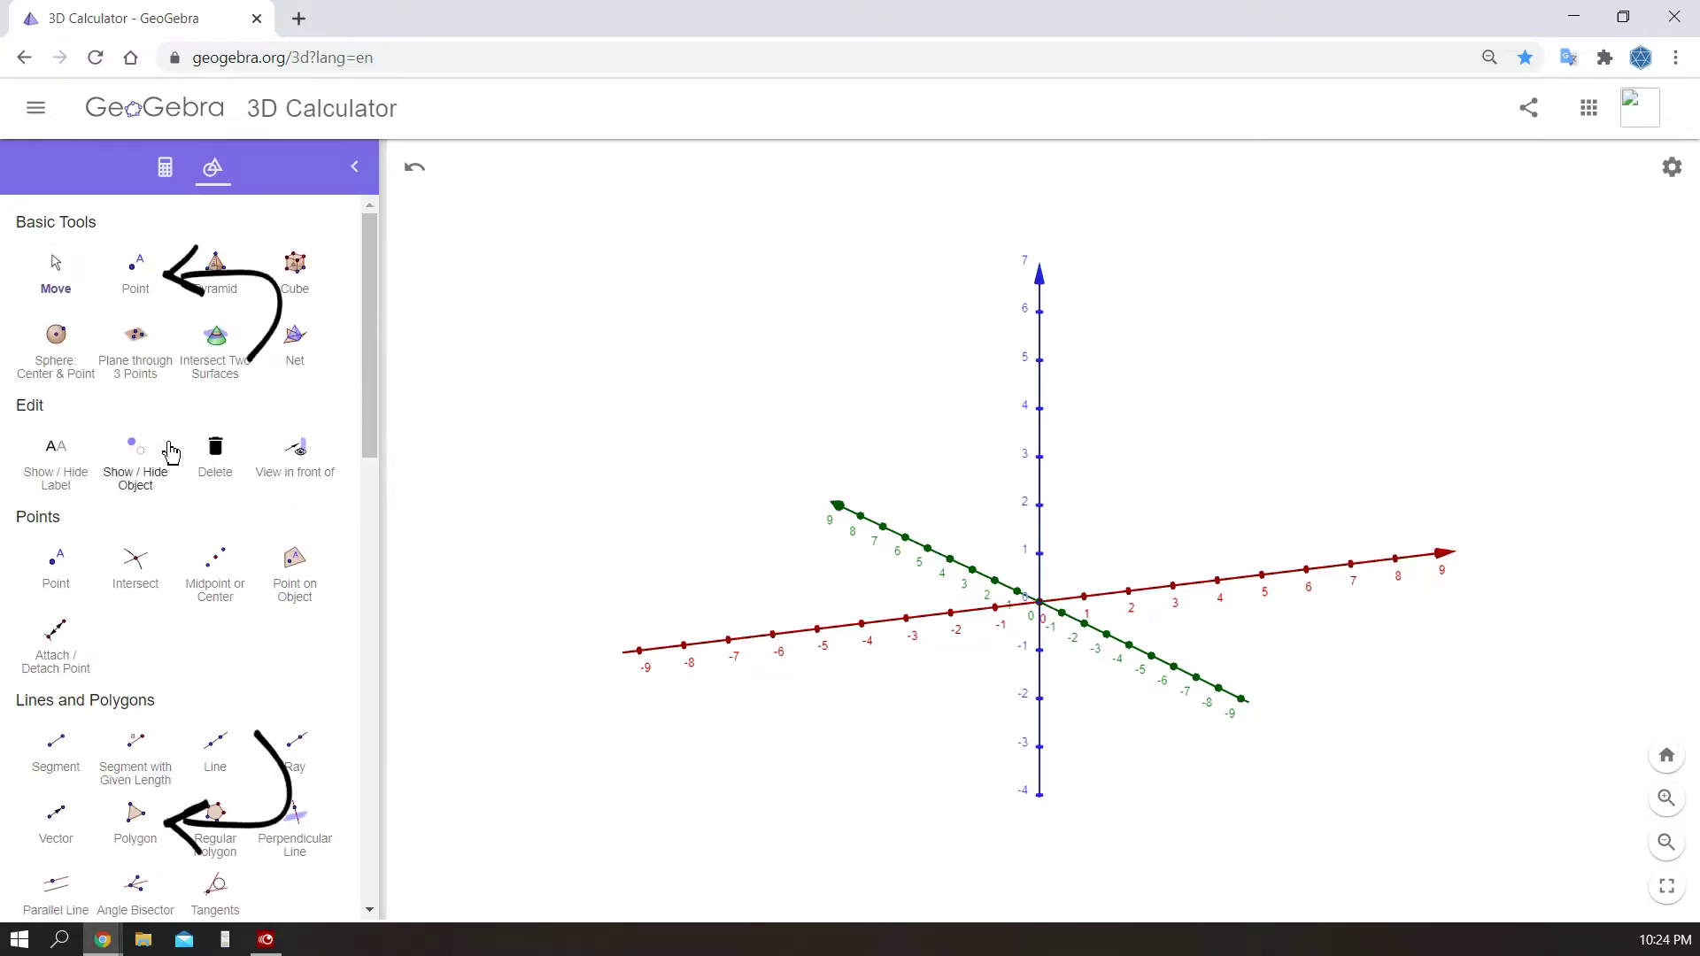
- Place four points on the XY plane at (0, 0), (0, 5), (8, 0) and (8, 5), viewed from above
{"action": "left_click", "coordinate": [1070, 781]}
{"action": "left_click_drag", "start_coordinate": [1070, 782], "coordinate": [1006, 805]}
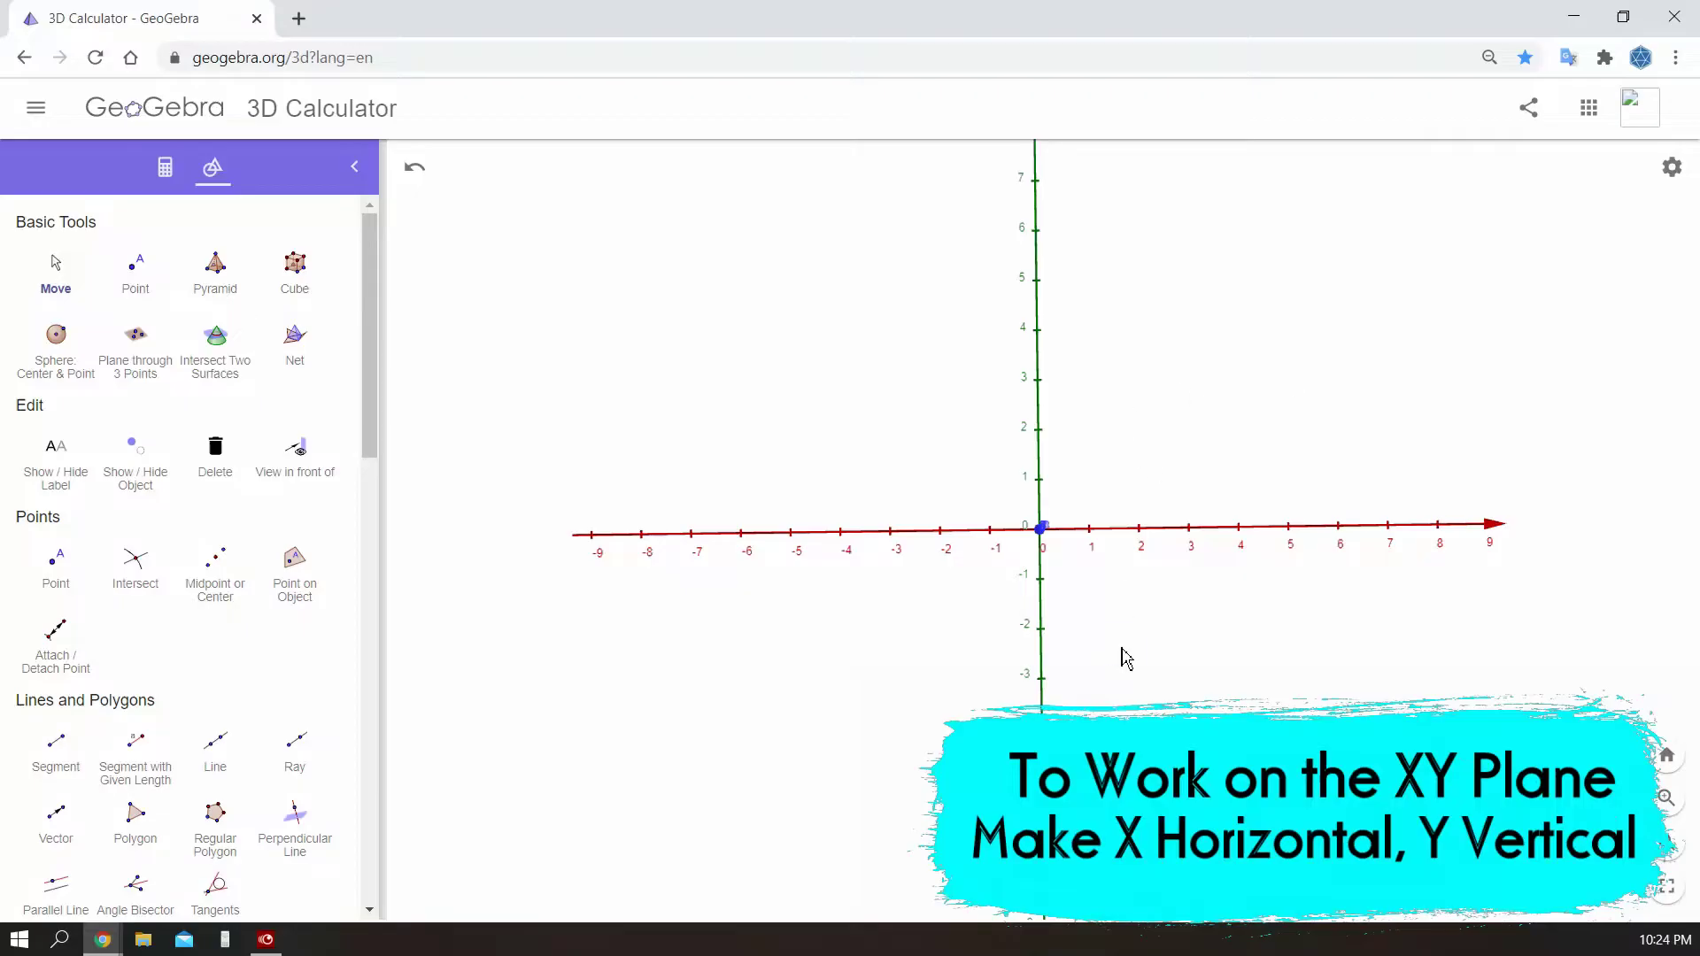
{"action": "mouse_move", "coordinate": [1125, 657]}
{"action": "left_mouse_down"}
{"action": "mouse_move", "coordinate": [1130, 600]}
{"action": "mouse_move", "coordinate": [1134, 686]}
{"action": "left_mouse_up"}
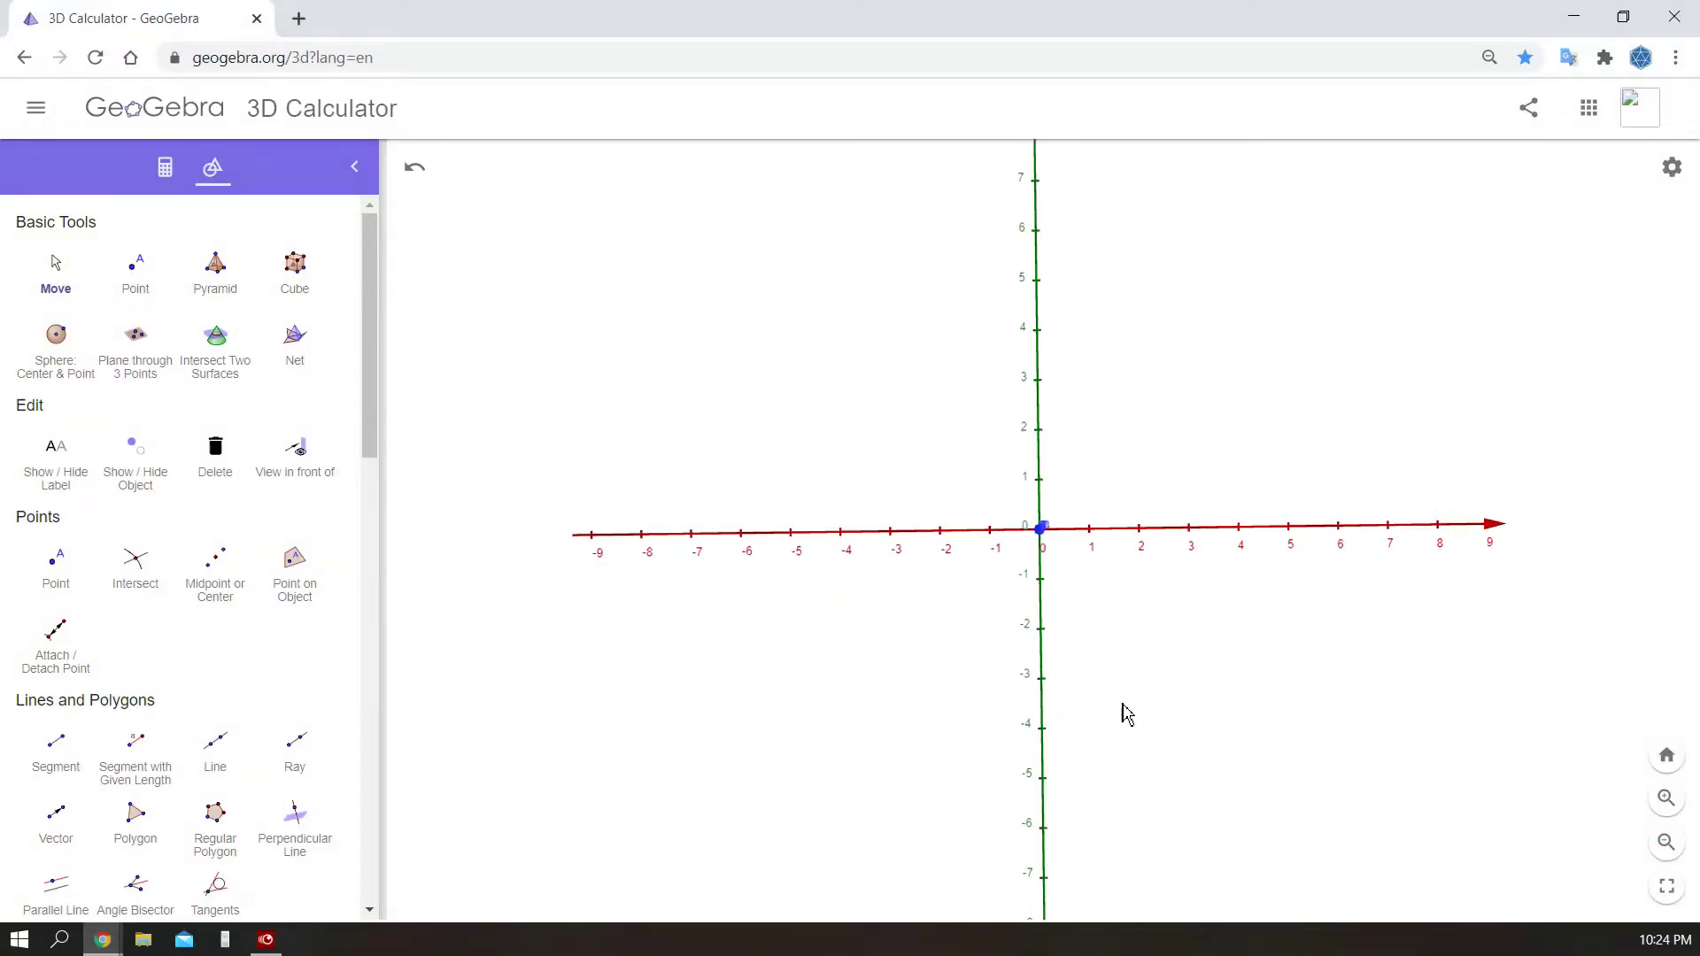
{"action": "left_click", "coordinate": [144, 272]}
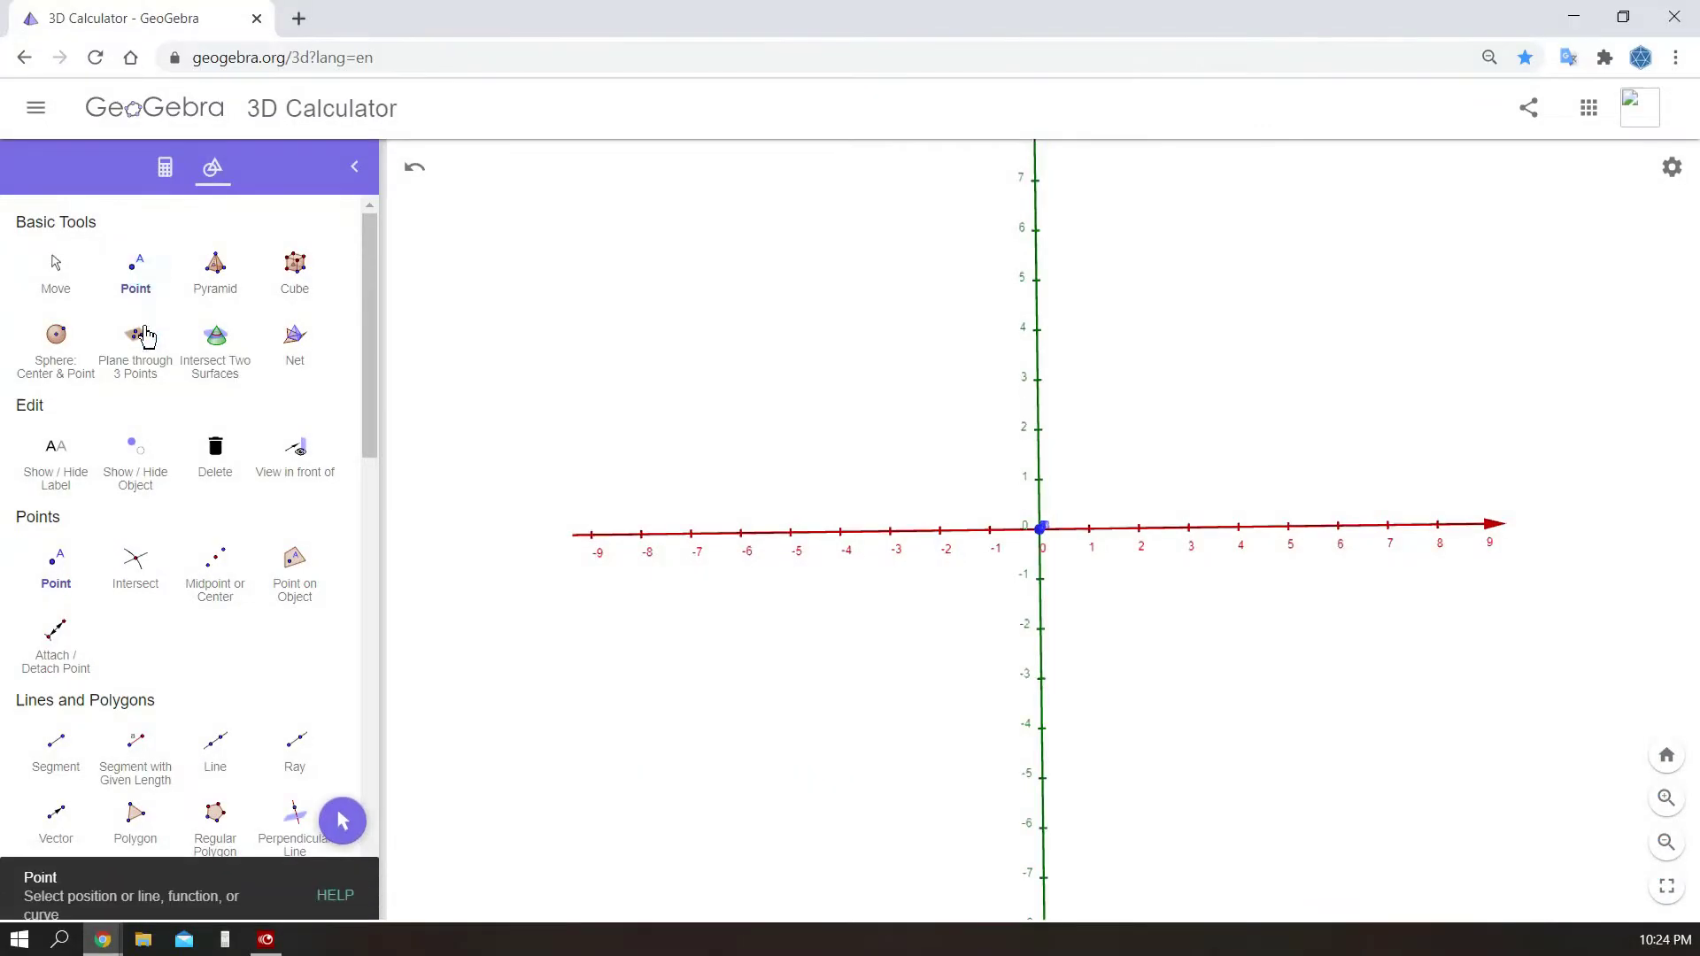
{"action": "left_click", "coordinate": [1043, 531]}
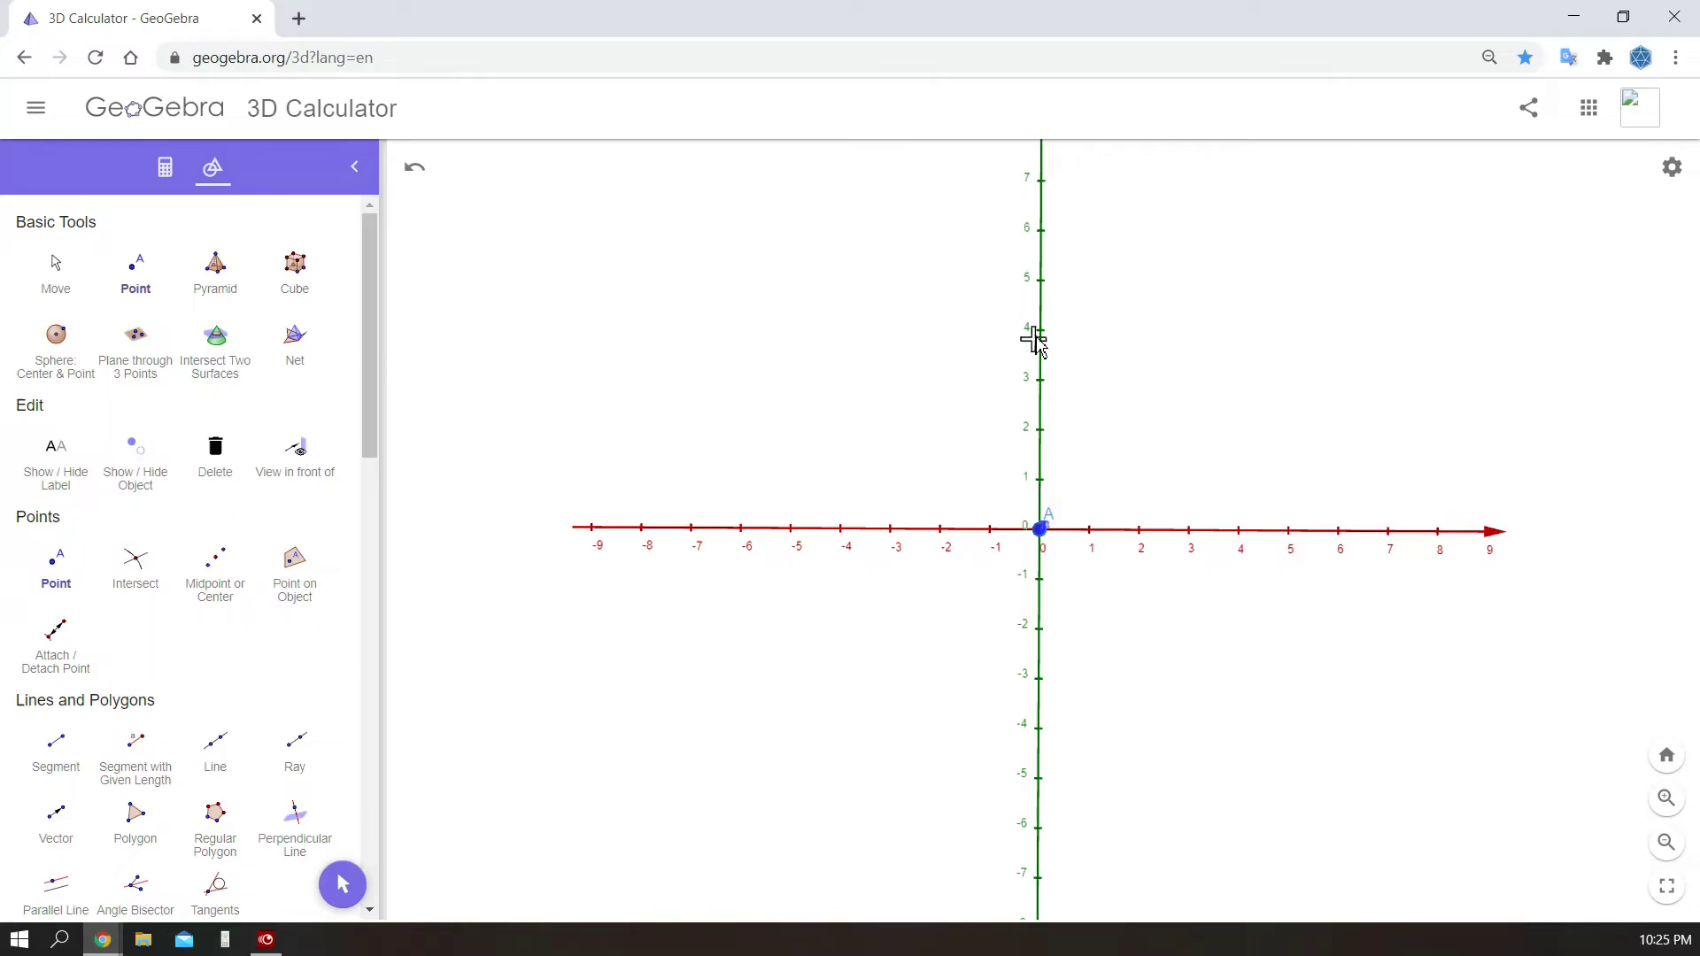
{"action": "left_click", "coordinate": [1041, 281]}
{"action": "left_click", "coordinate": [1438, 531]}
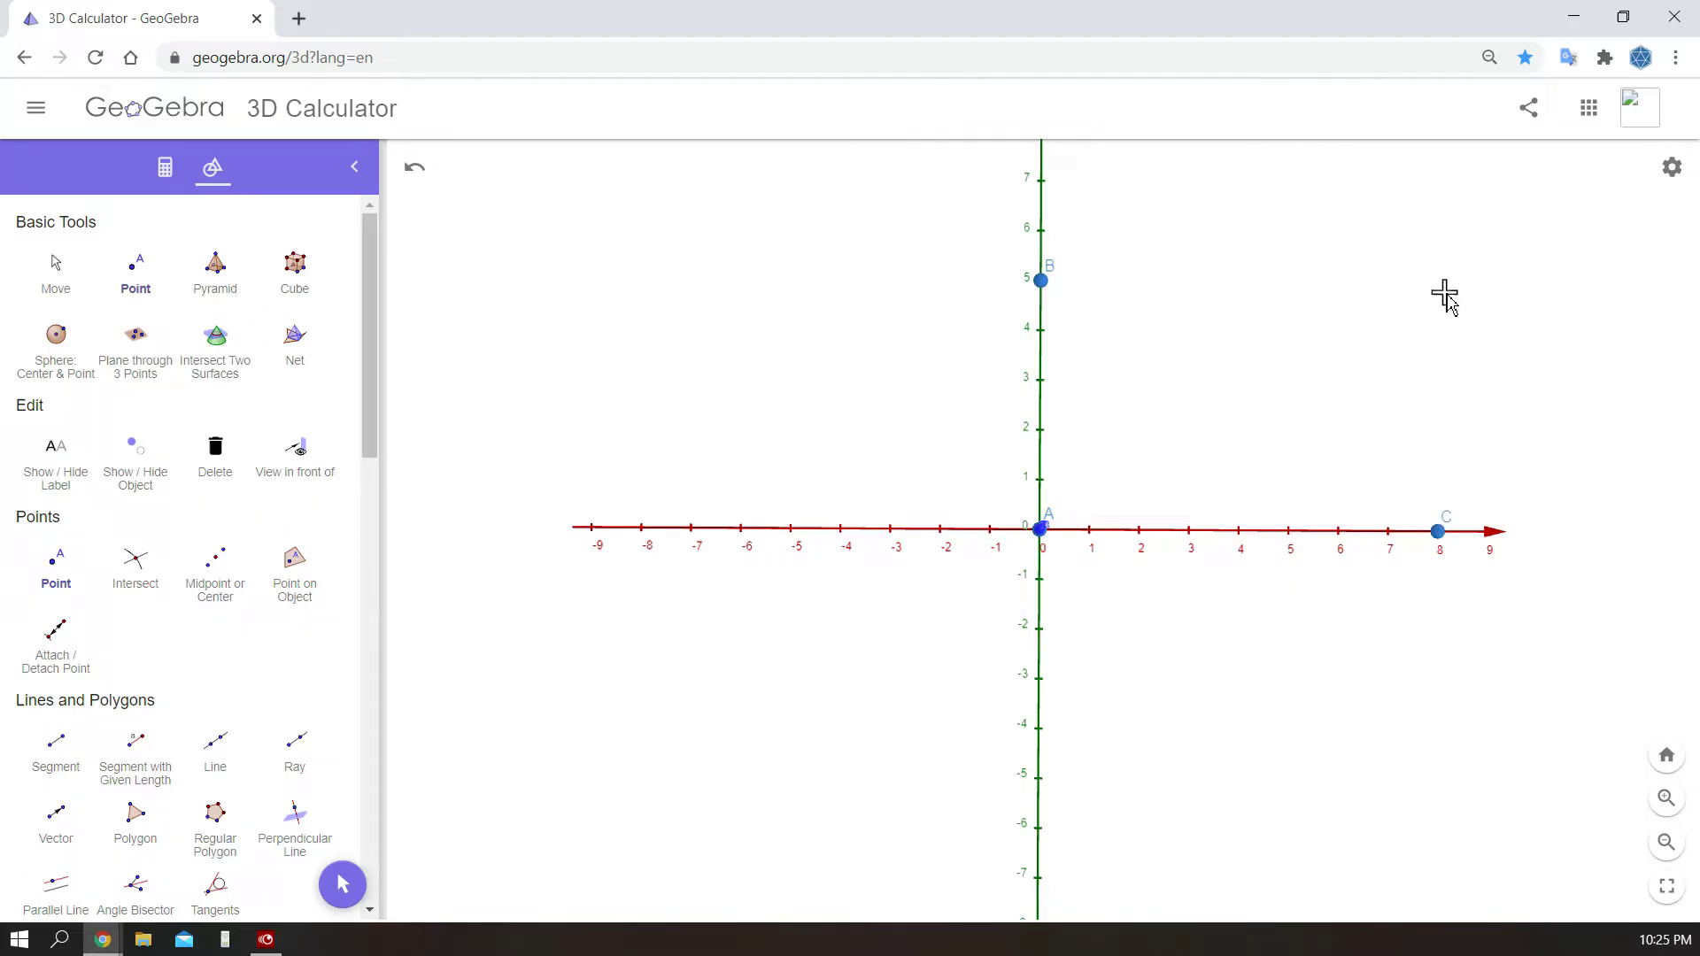
{"action": "left_click", "coordinate": [1439, 283]}
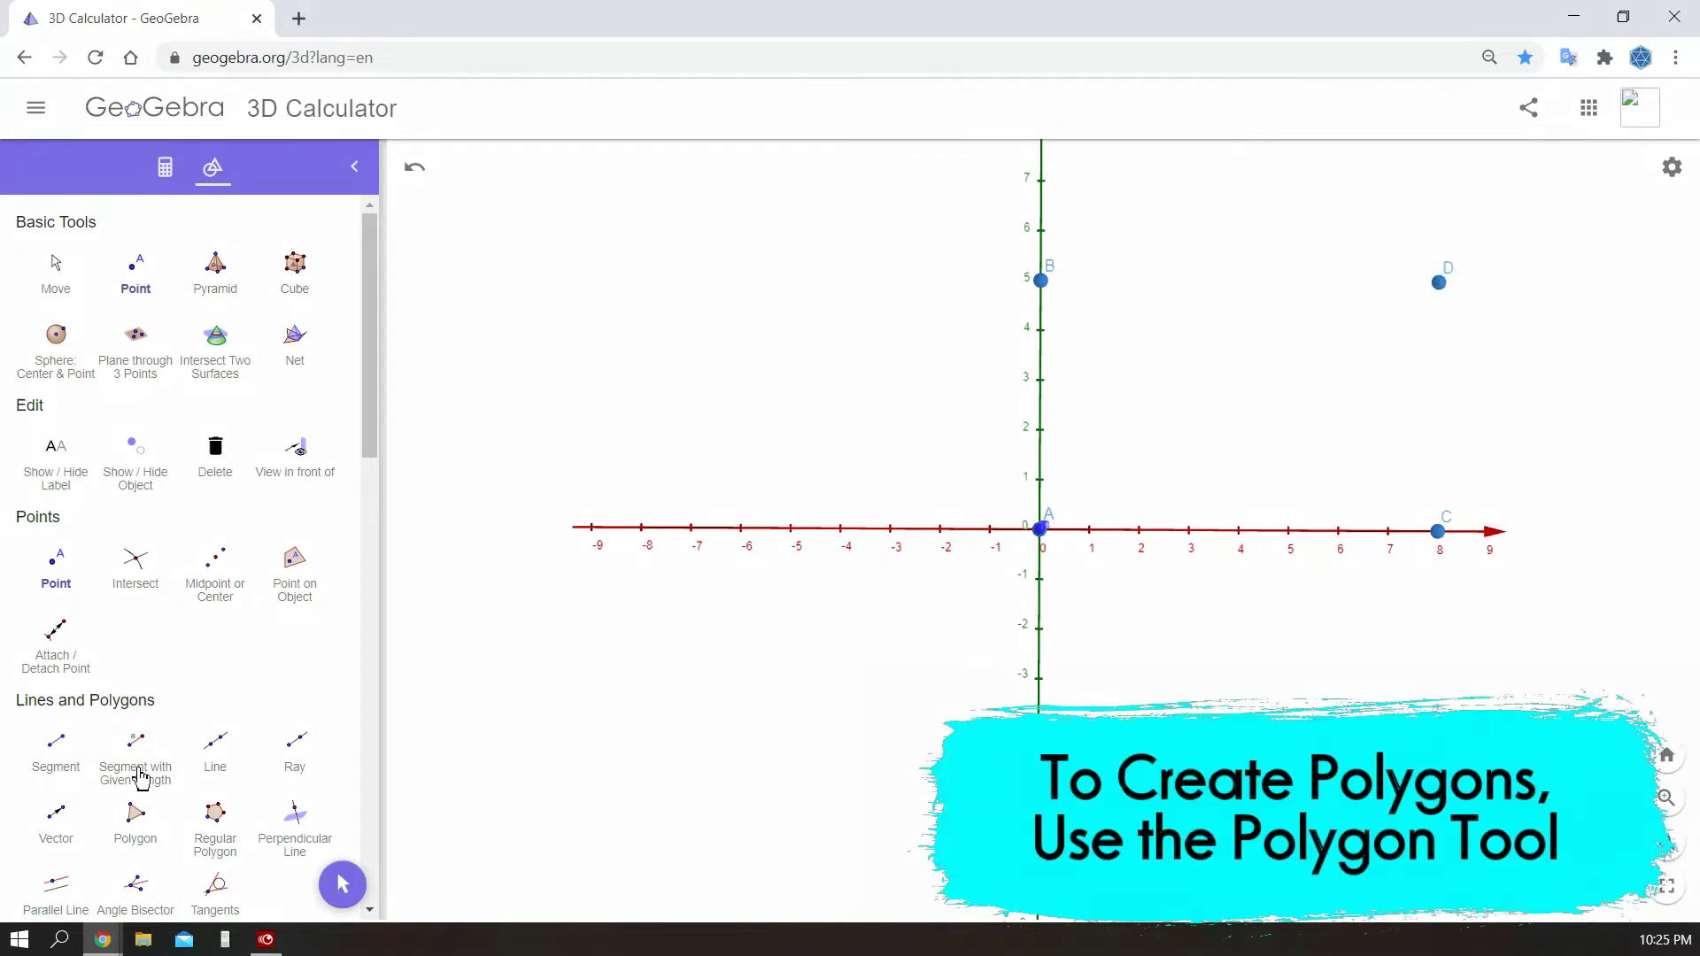
- Draw a rectangular polygon through points A, B, D and C, closing it at A
{"action": "left_click", "coordinate": [137, 837]}
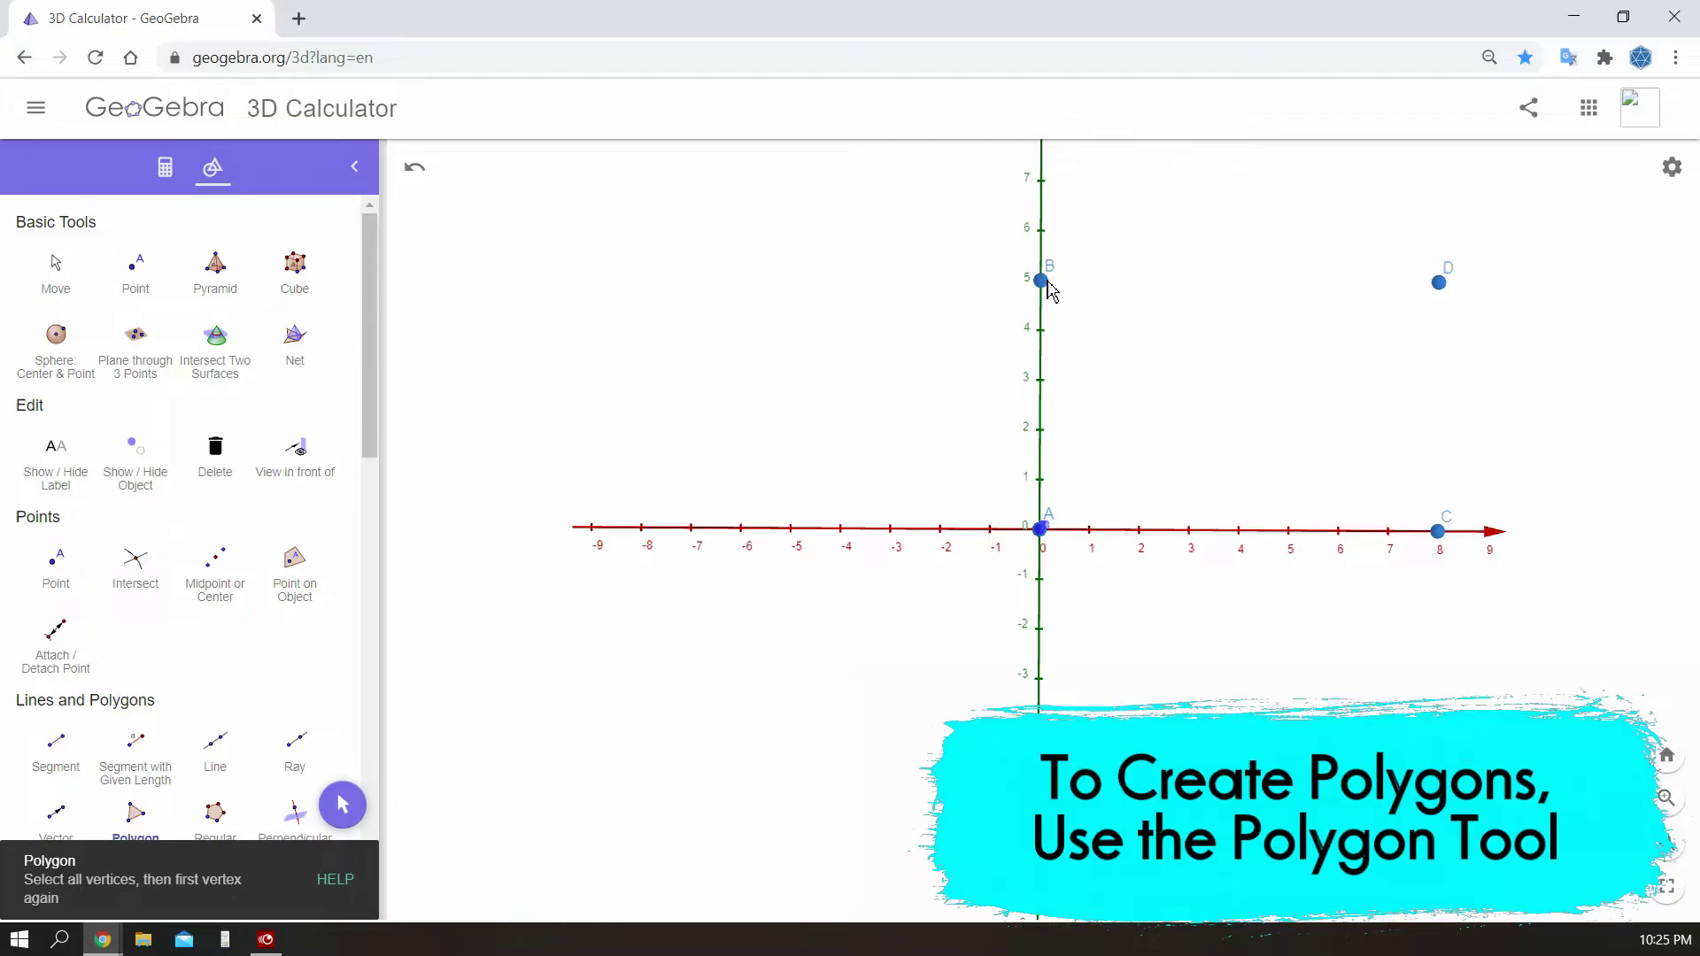
{"action": "left_click", "coordinate": [1042, 531]}
{"action": "left_click", "coordinate": [1041, 280]}
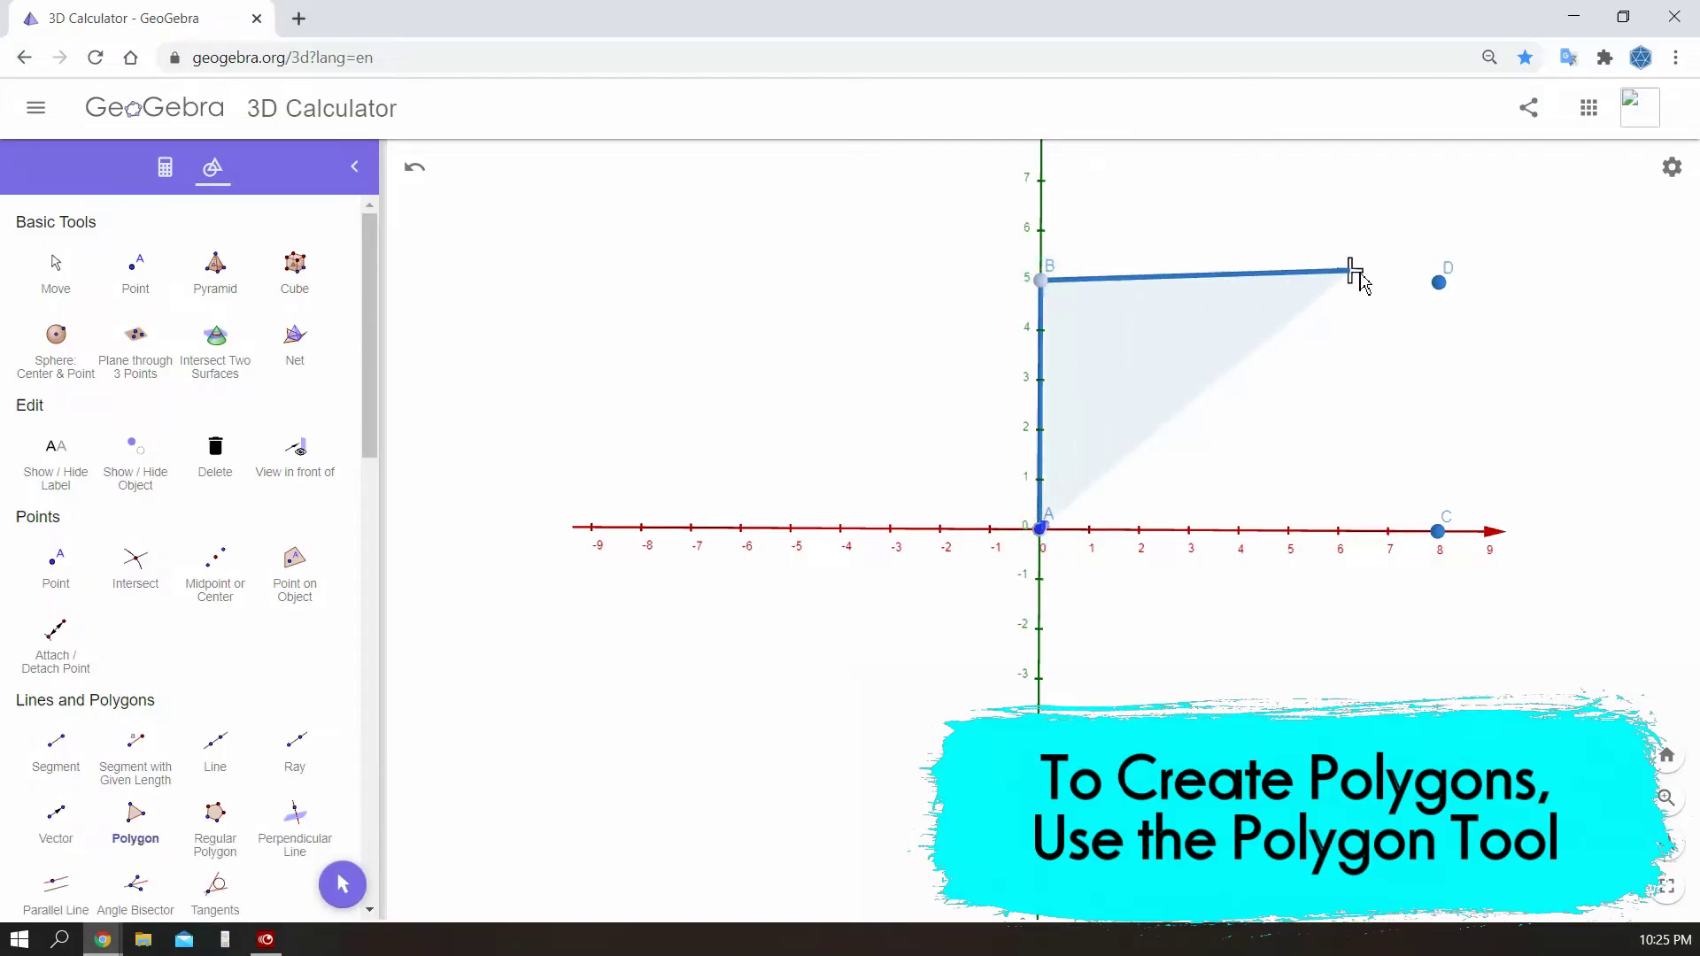
{"action": "left_click", "coordinate": [1439, 283]}
{"action": "left_click", "coordinate": [1447, 542]}
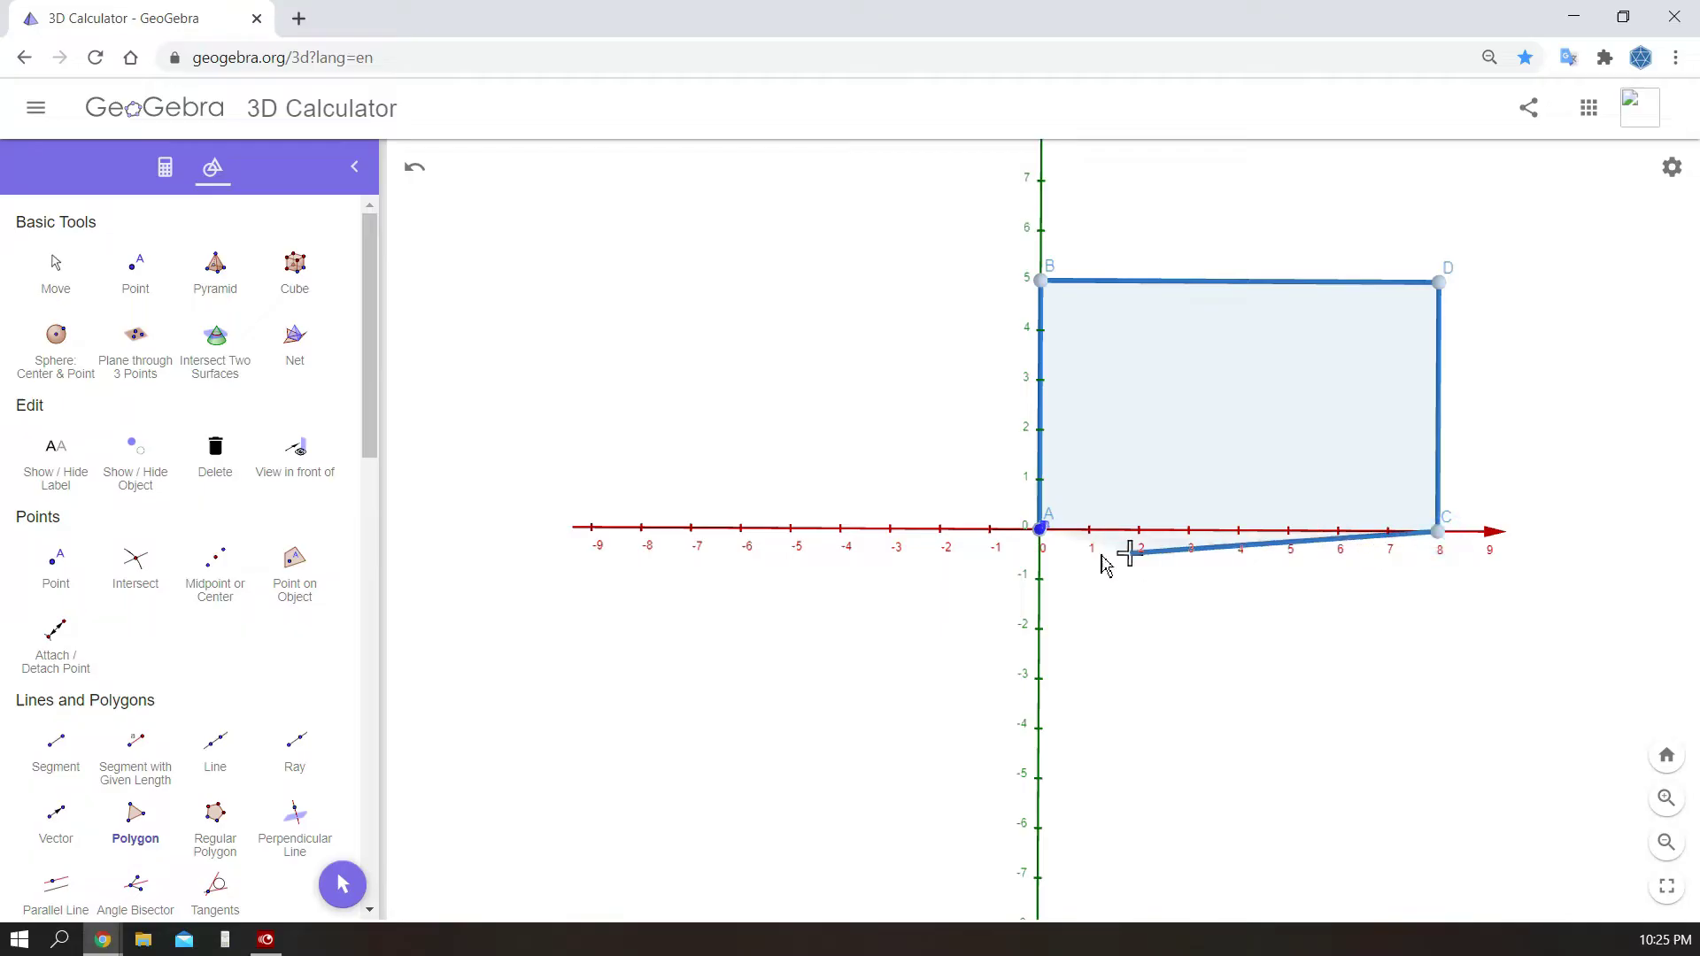
{"action": "left_click", "coordinate": [1041, 529]}
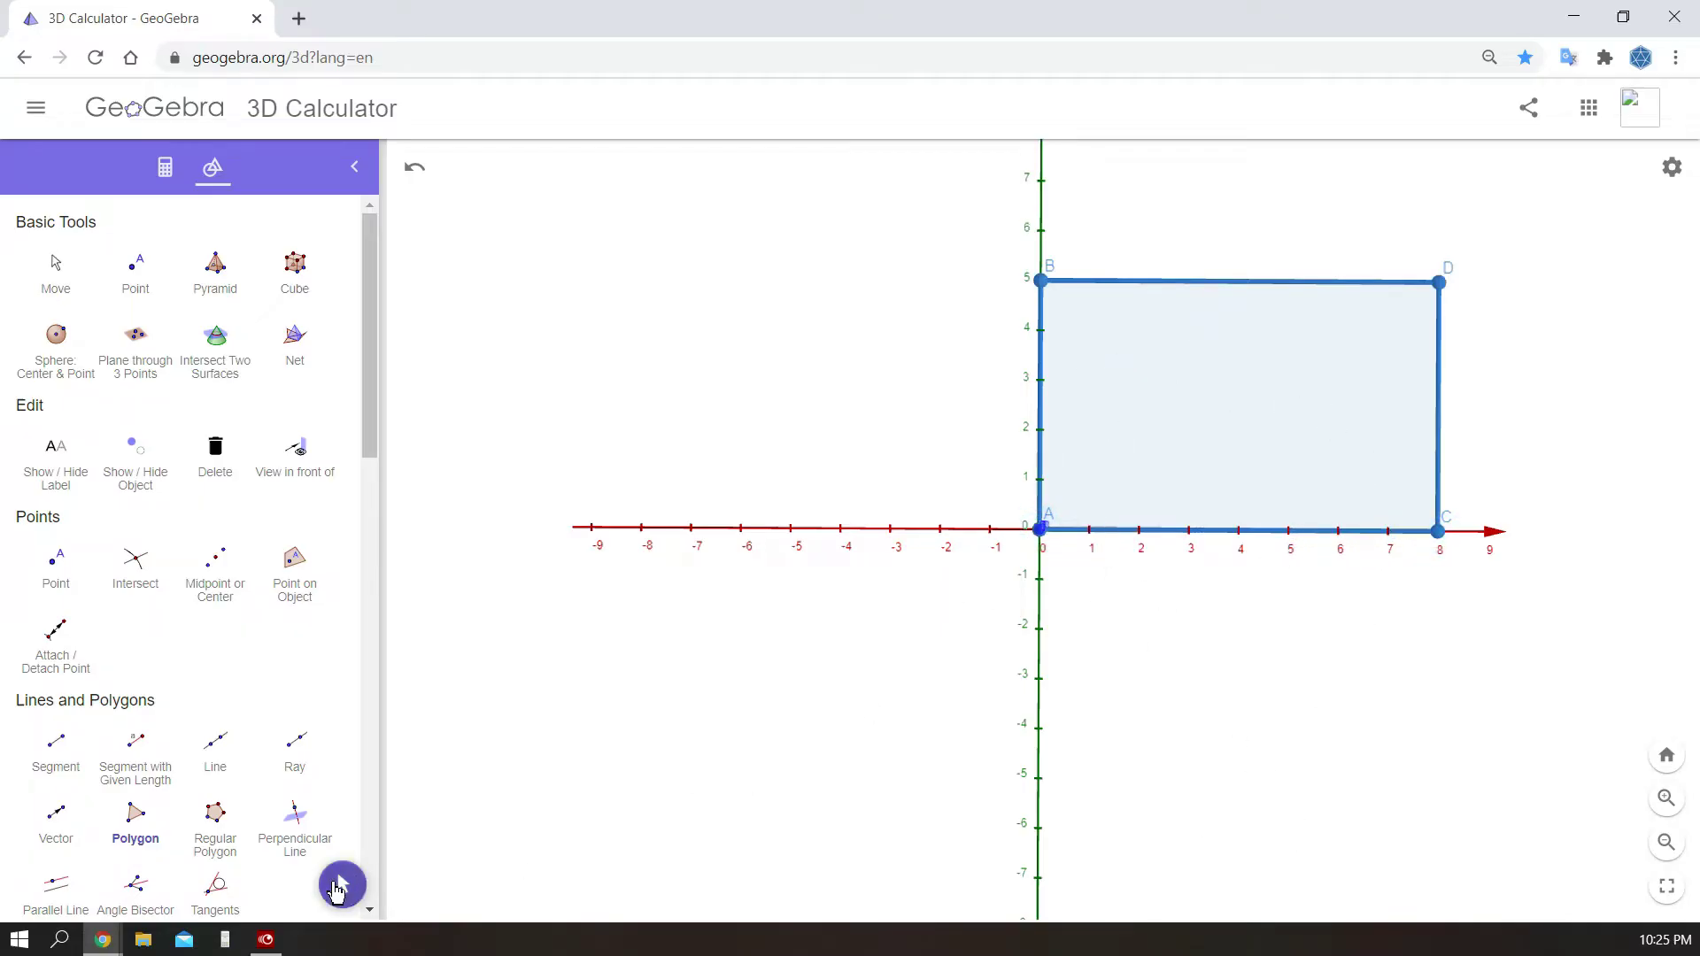
{"action": "left_click", "coordinate": [343, 885]}
{"action": "left_click_drag", "start_coordinate": [1237, 767], "coordinate": [1215, 696]}
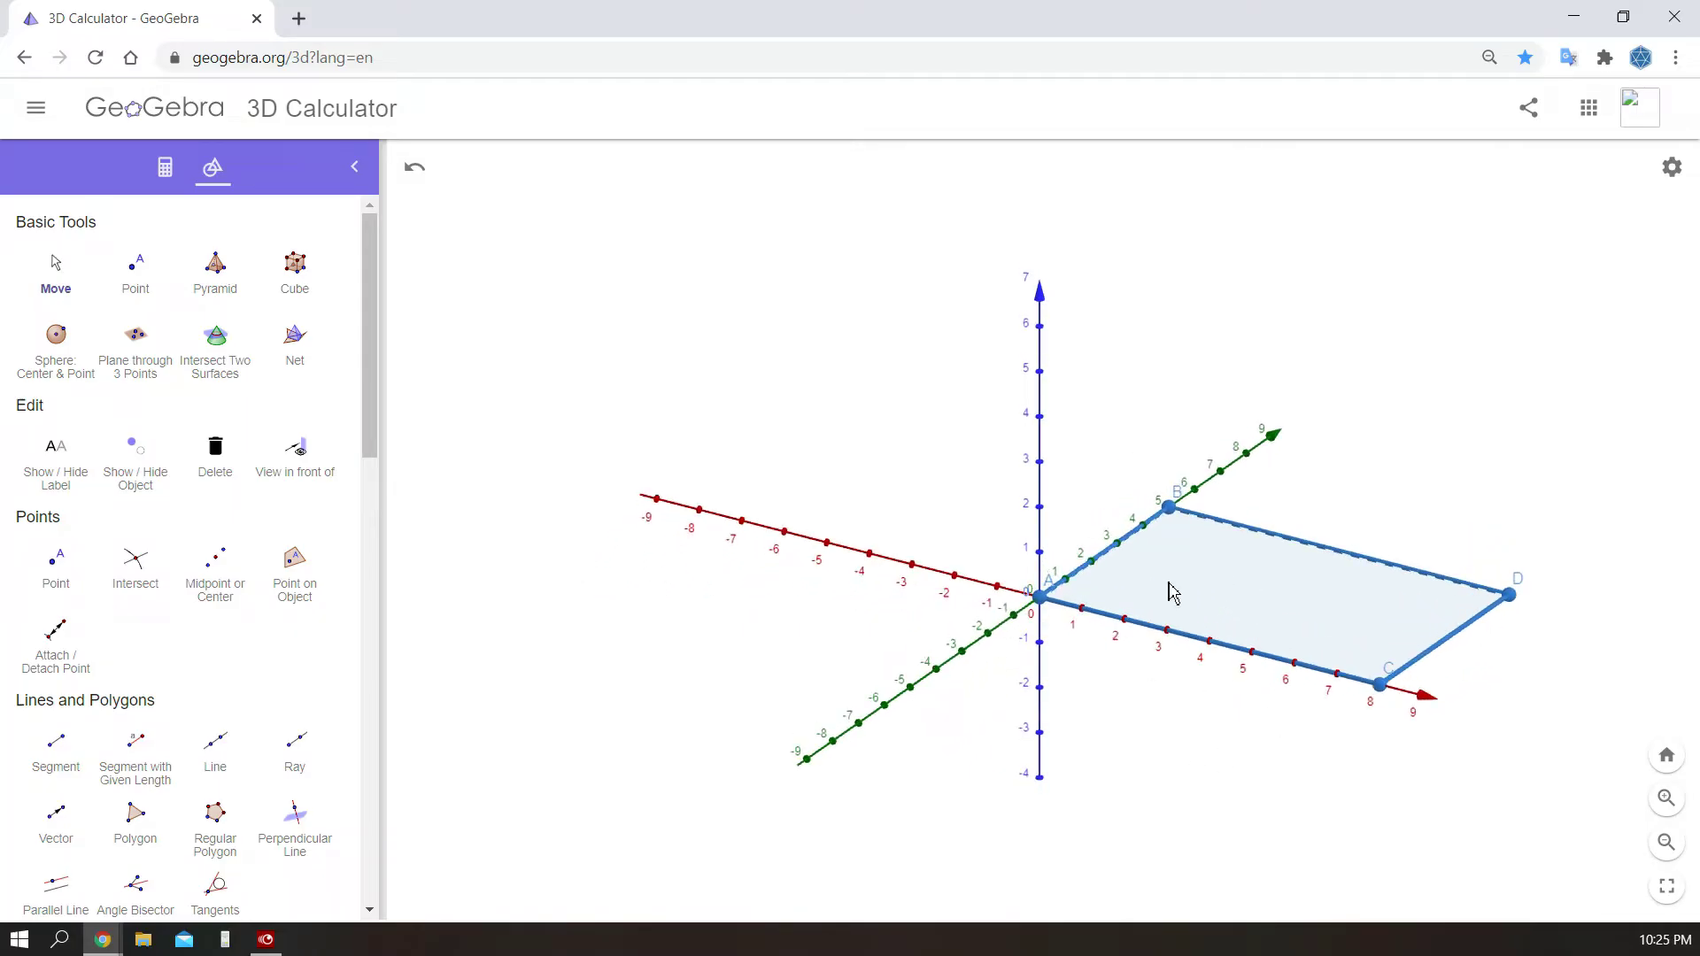
- Place four points inside the rectangle at (2, 4), (2, 2), (6, 2) and (6, 4), viewed from above
{"action": "left_click", "coordinate": [1507, 597]}
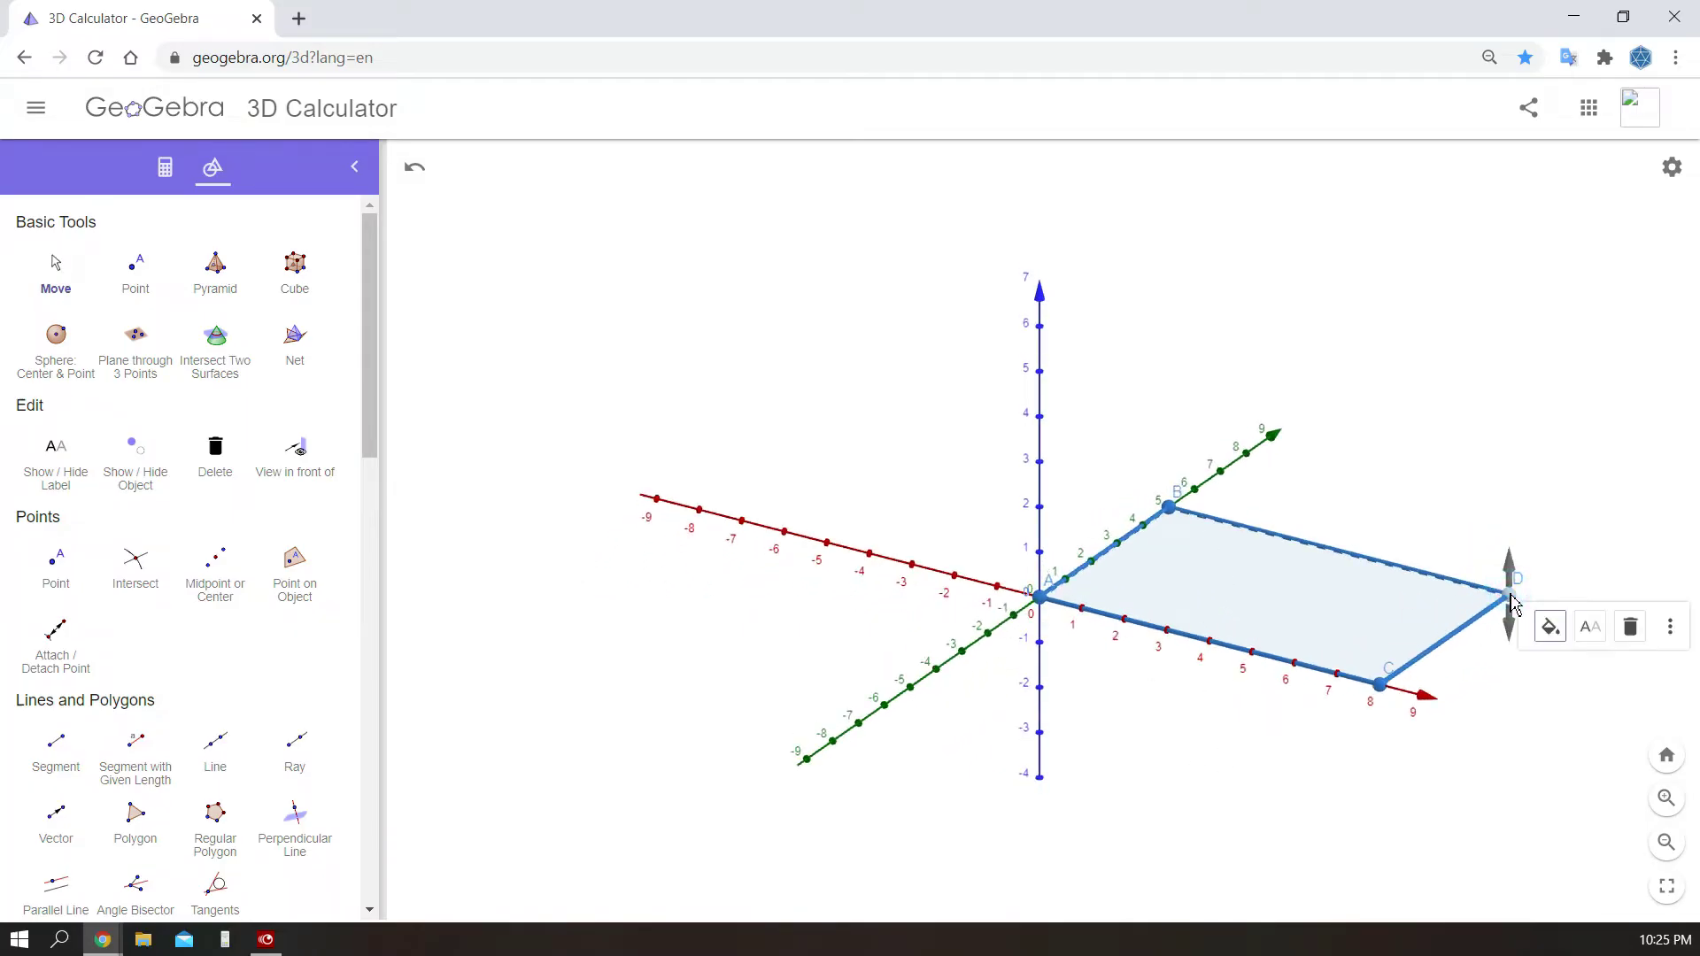
{"action": "left_click", "coordinate": [1242, 817]}
{"action": "left_click_drag", "start_coordinate": [1125, 509], "coordinate": [1125, 728]}
{"action": "left_click", "coordinate": [156, 282]}
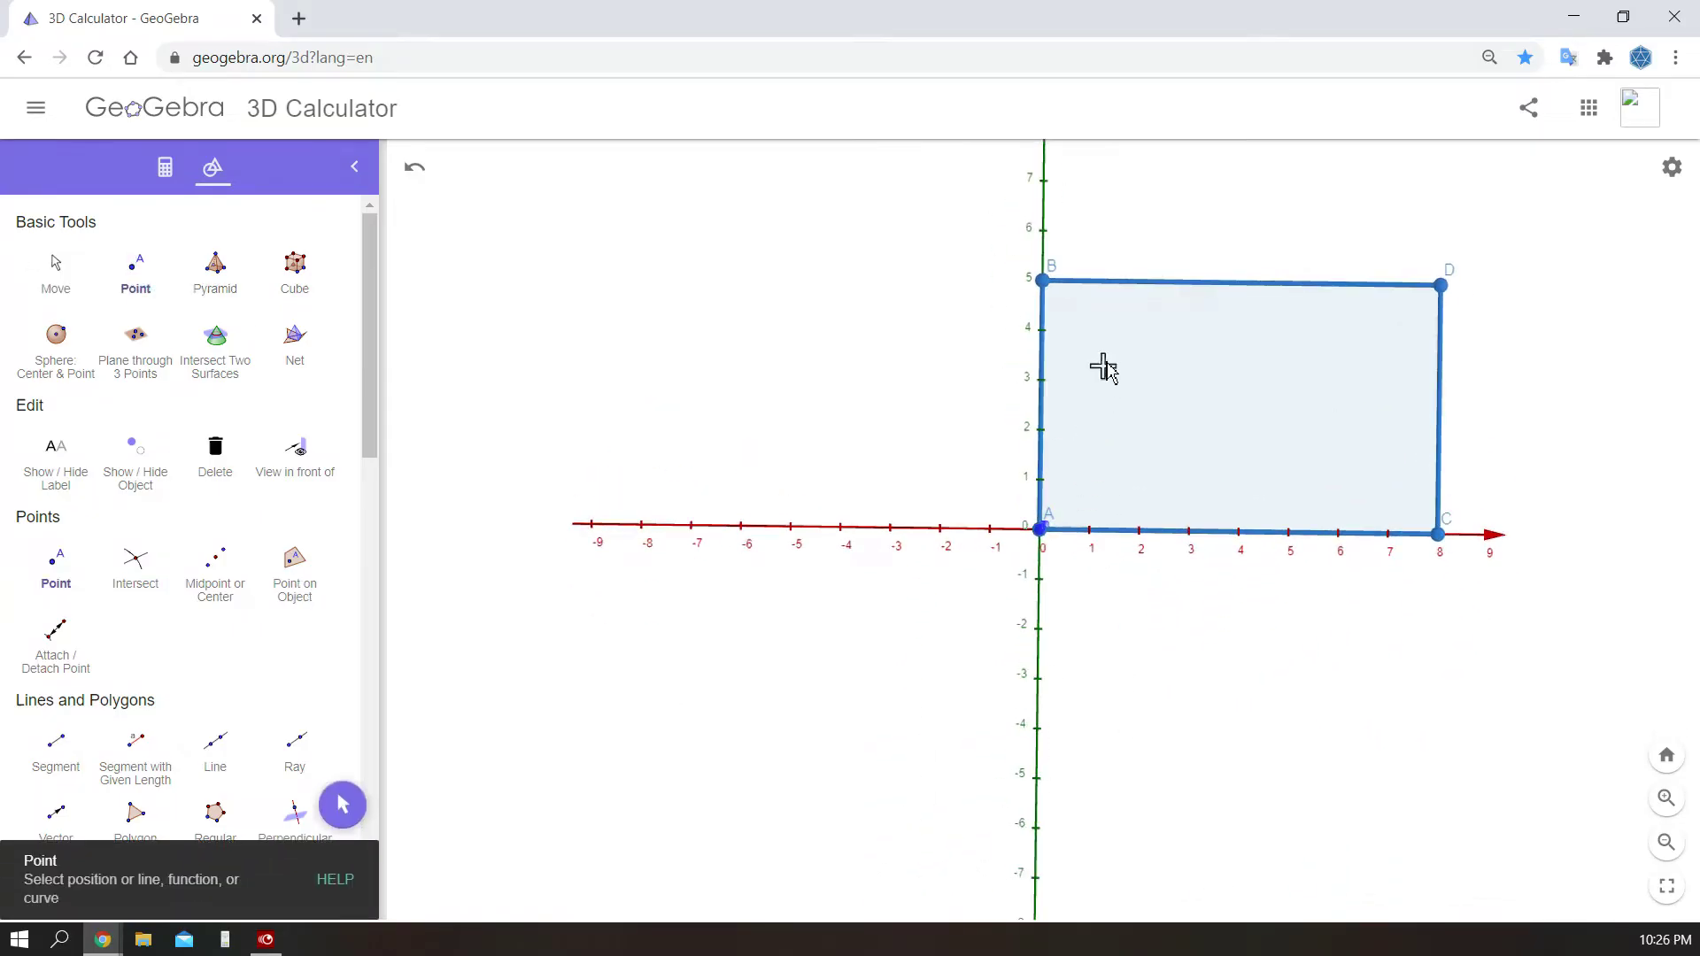
{"action": "left_click", "coordinate": [1141, 331]}
{"action": "left_click", "coordinate": [1141, 431]}
{"action": "left_click", "coordinate": [1340, 434]}
{"action": "left_click", "coordinate": [1340, 335]}
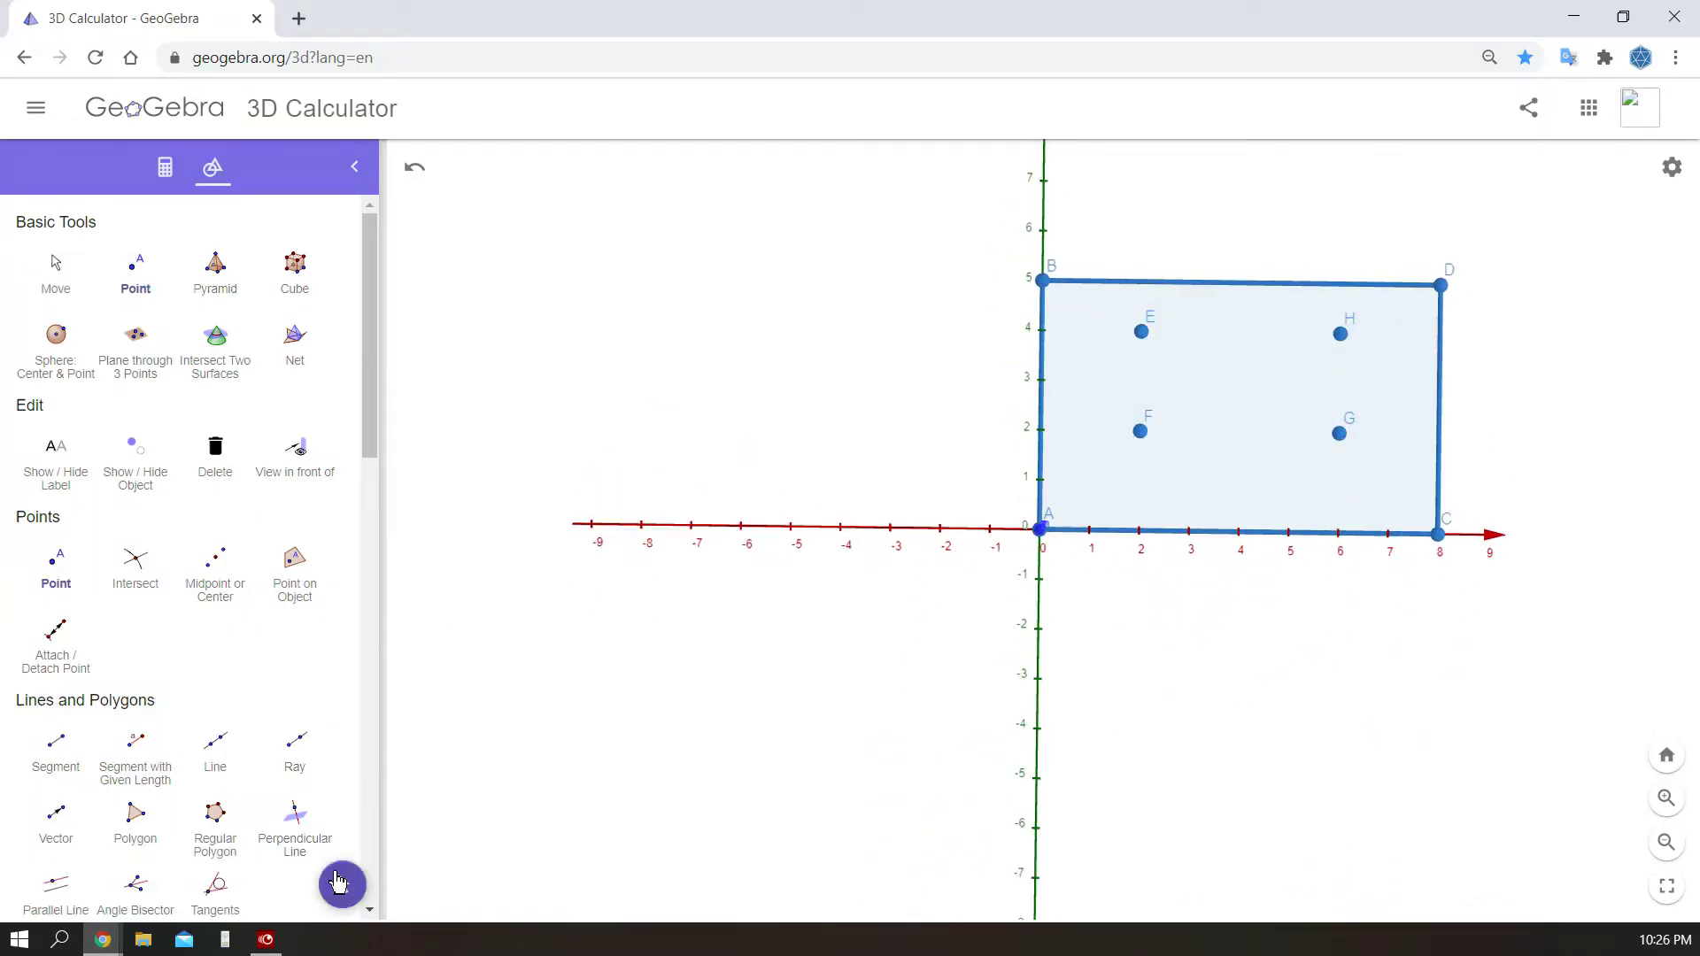
- Draw an inner rectangular polygon through points E, F, G and H
{"action": "left_click", "coordinate": [342, 884]}
{"action": "left_click_drag", "start_coordinate": [1158, 815], "coordinate": [1111, 721]}
{"action": "left_click", "coordinate": [136, 819]}
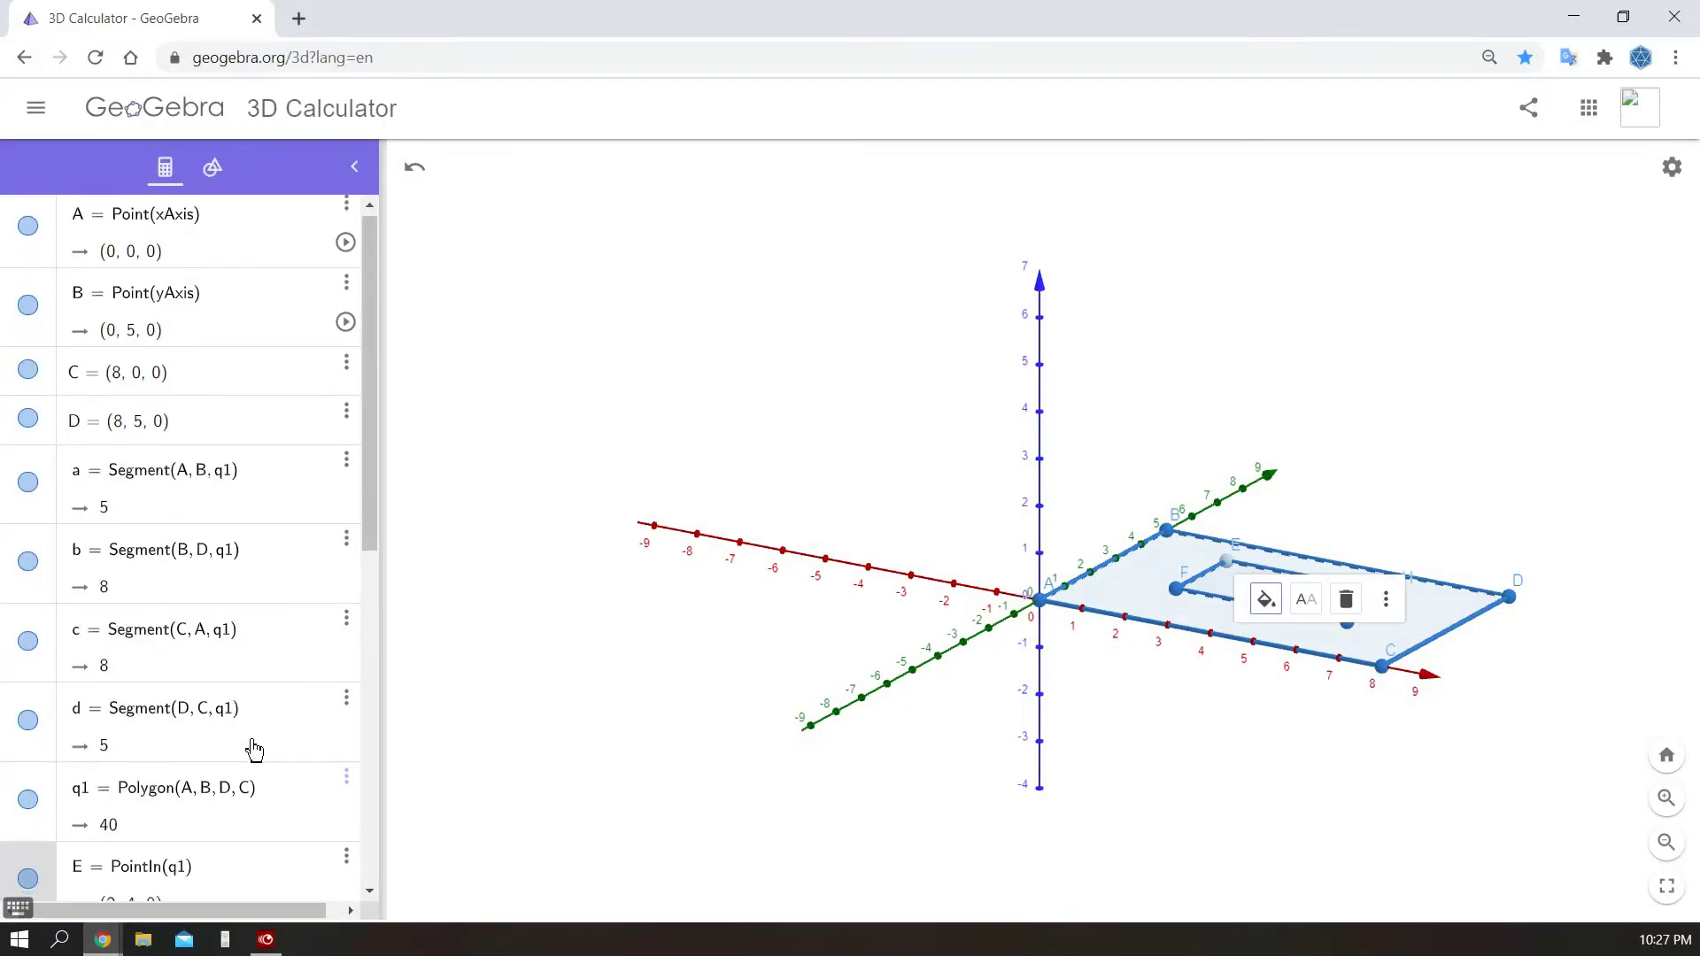
- Add the point (2, 4, 4) directly above corner E of the inner rectangle
{"action": "scroll", "coordinate": [258, 747], "scroll_direction": "down", "scroll_amount": 3}
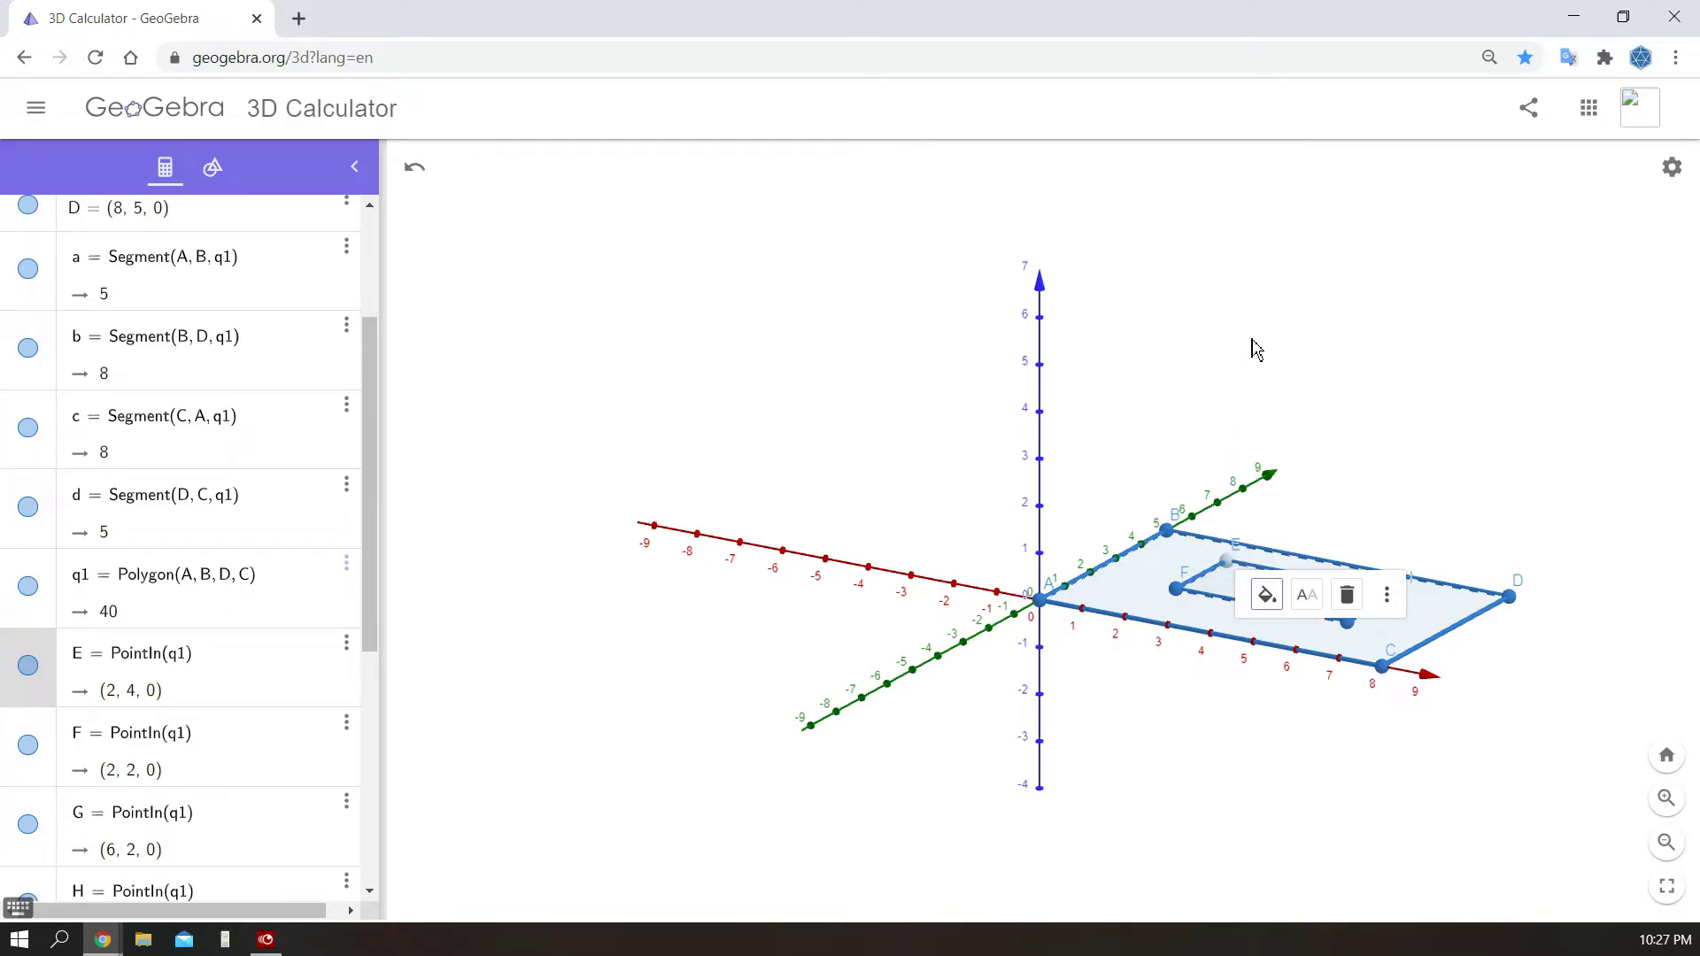
{"action": "left_click", "coordinate": [100, 694]}
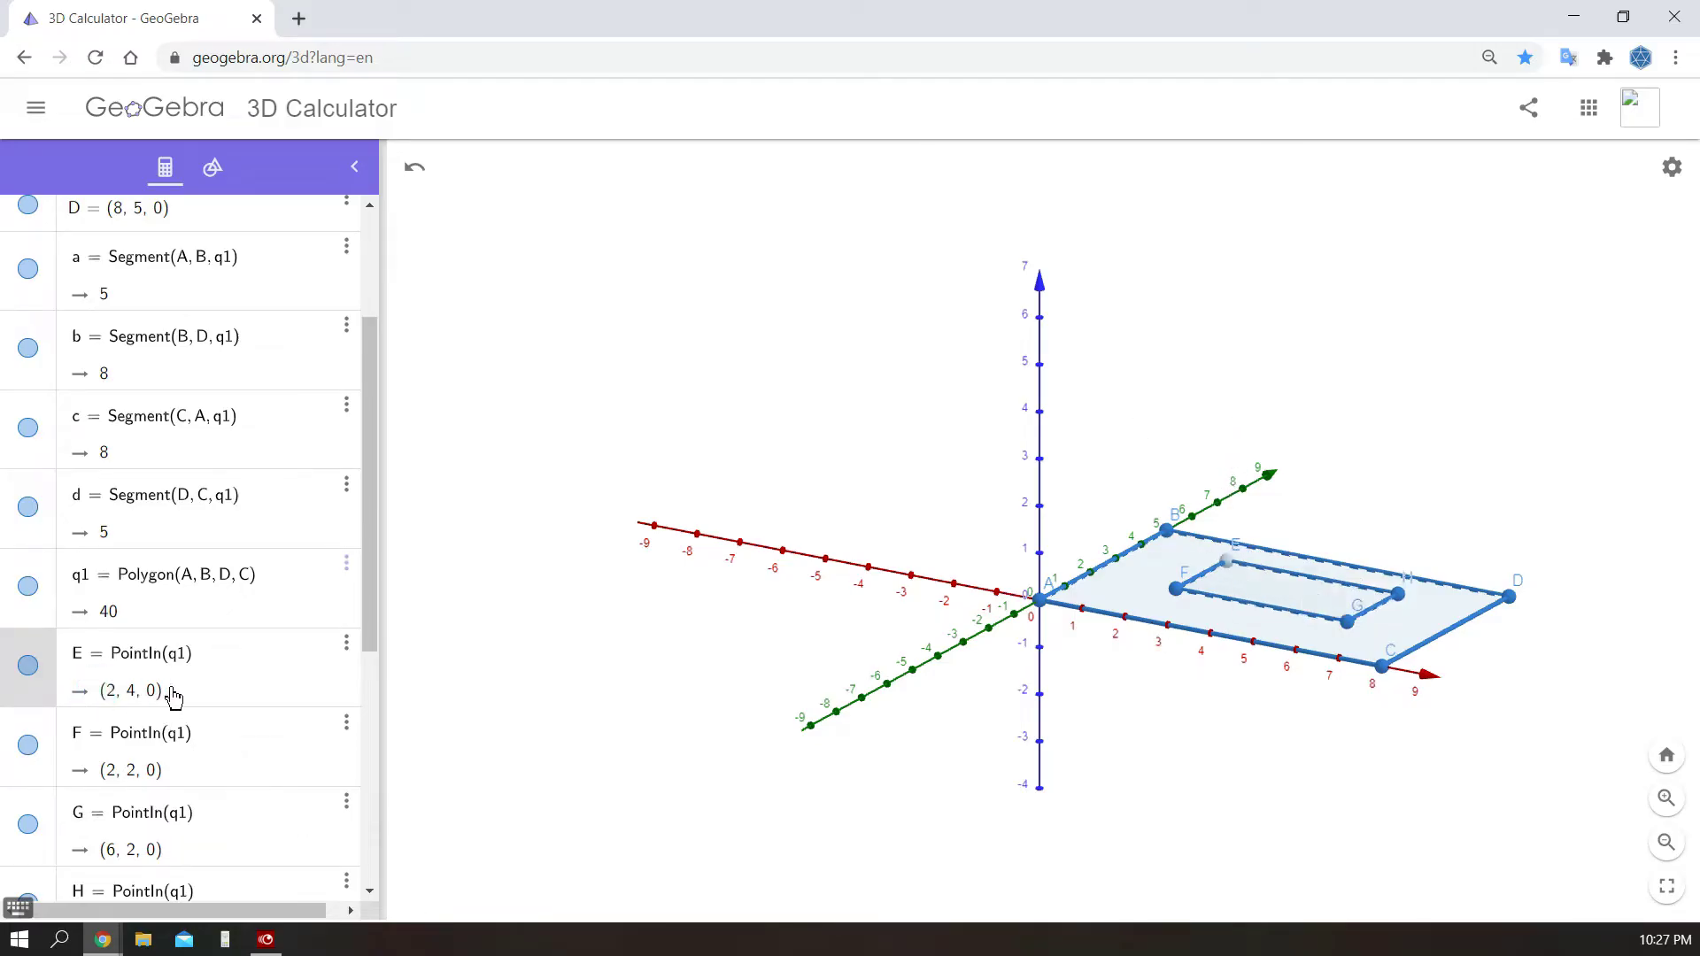
{"action": "scroll", "coordinate": [176, 689], "scroll_direction": "down", "scroll_amount": 6}
{"action": "left_click", "coordinate": [90, 877]}
{"action": "type", "text": "(2,4,1"}
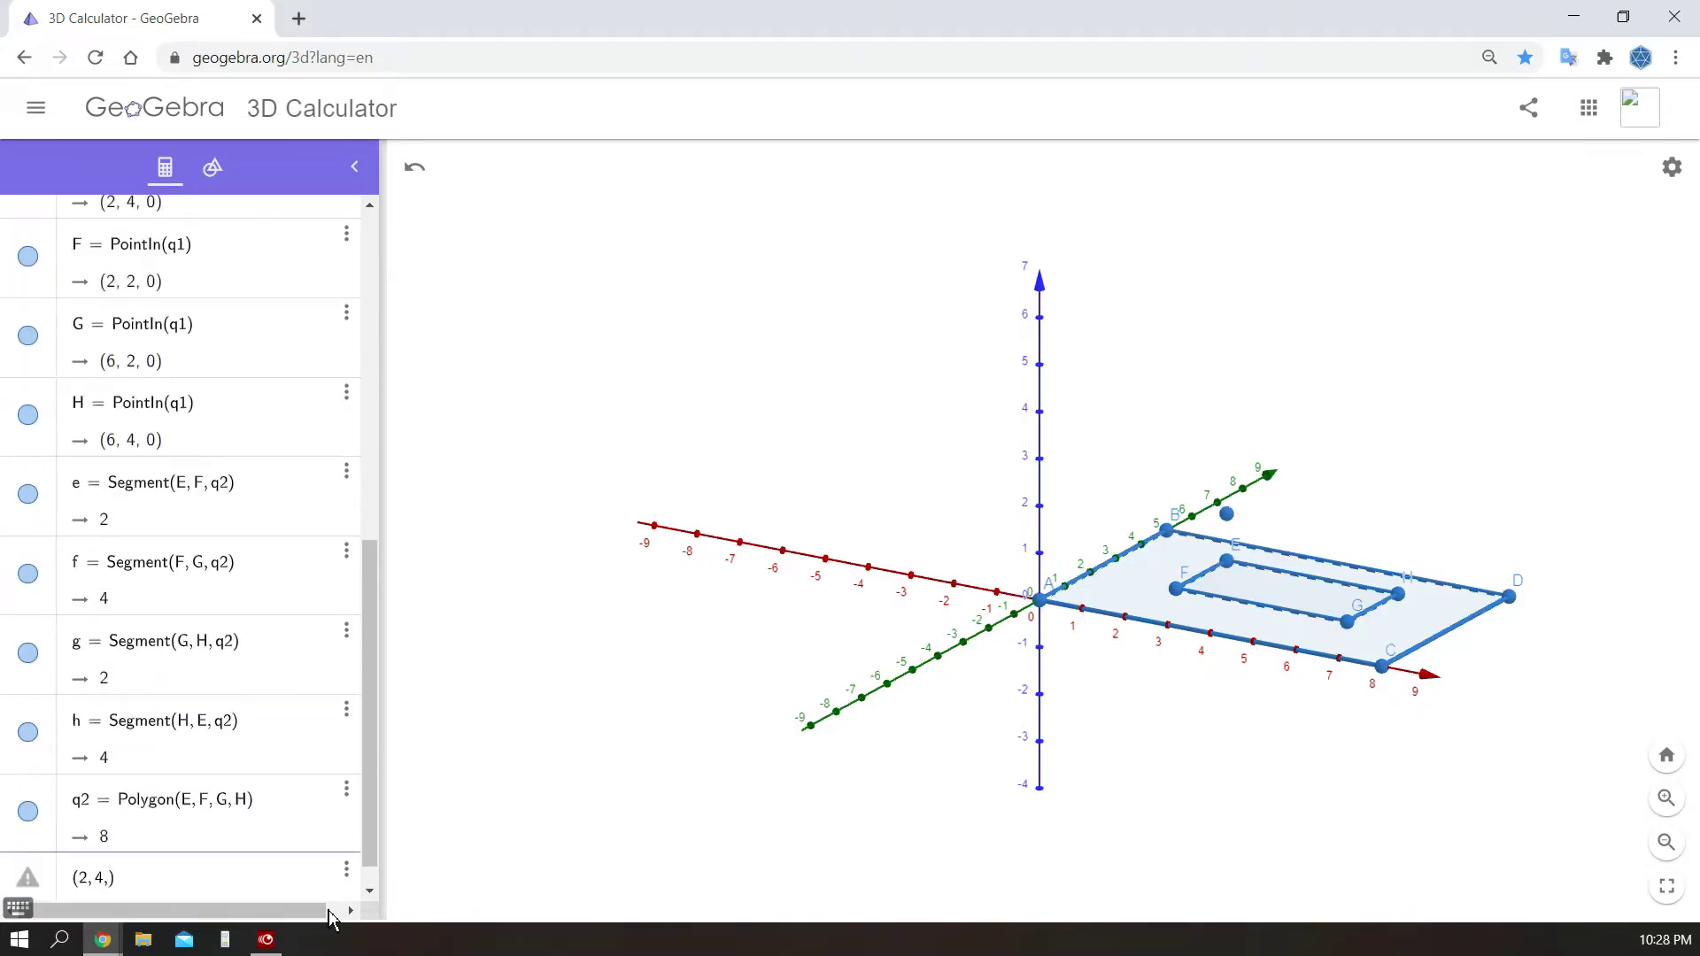
{"action": "type", "text": "2"}
{"action": "type", "text": "4"}
{"action": "key", "text": "BackSpace"}
{"action": "type", "text": "5"}
{"action": "type", "text": "2"}
{"action": "type", "text": "4"}
{"action": "key", "text": "Return"}
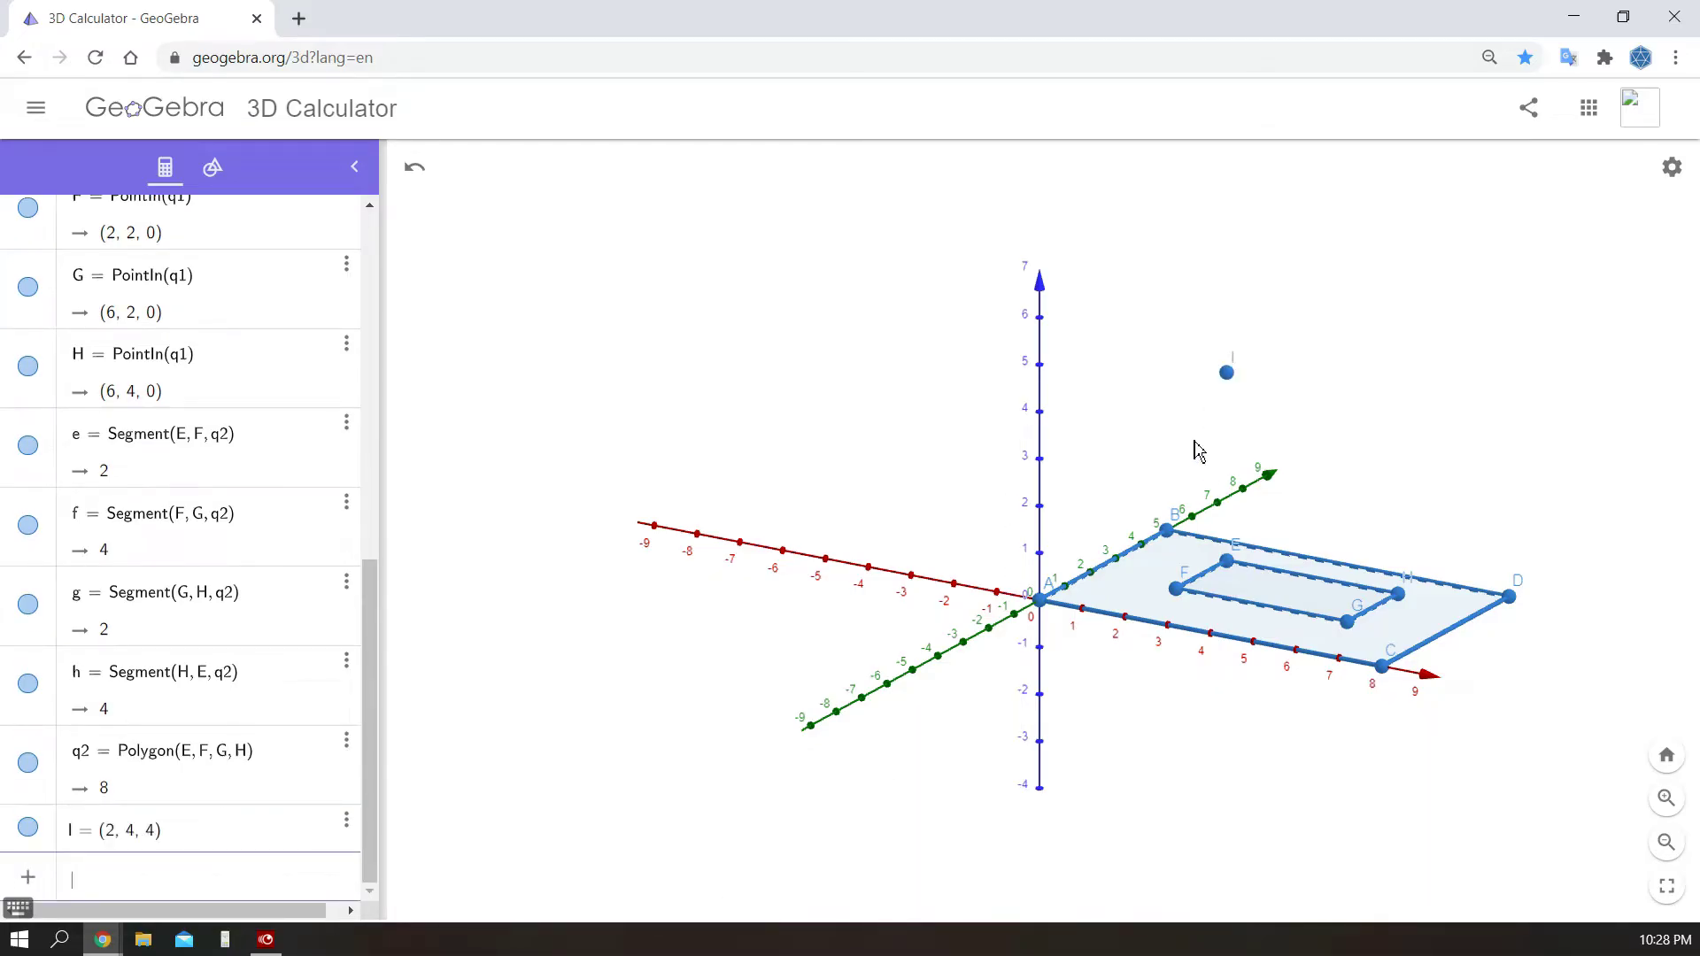
- Add the point (2, 2, 4) directly above corner F of the inner rectangle
{"action": "left_click_drag", "start_coordinate": [1199, 606], "coordinate": [1178, 605]}
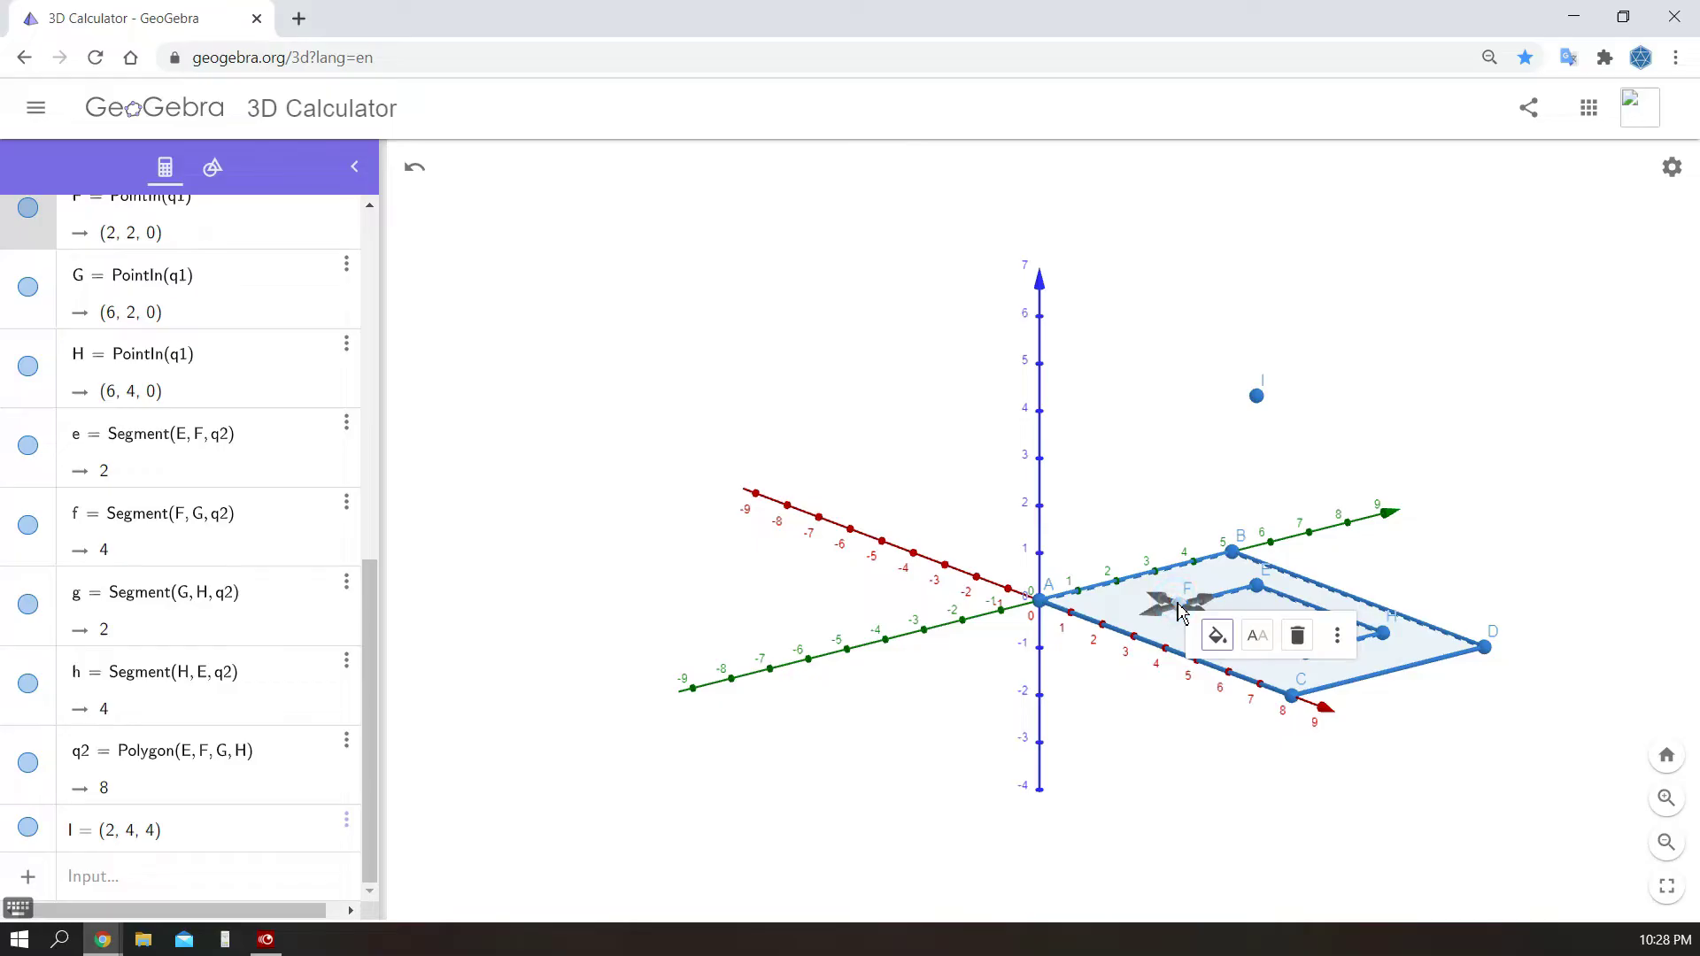
{"action": "left_click", "coordinate": [274, 877]}
{"action": "type", "text": "(2,2,4)"}
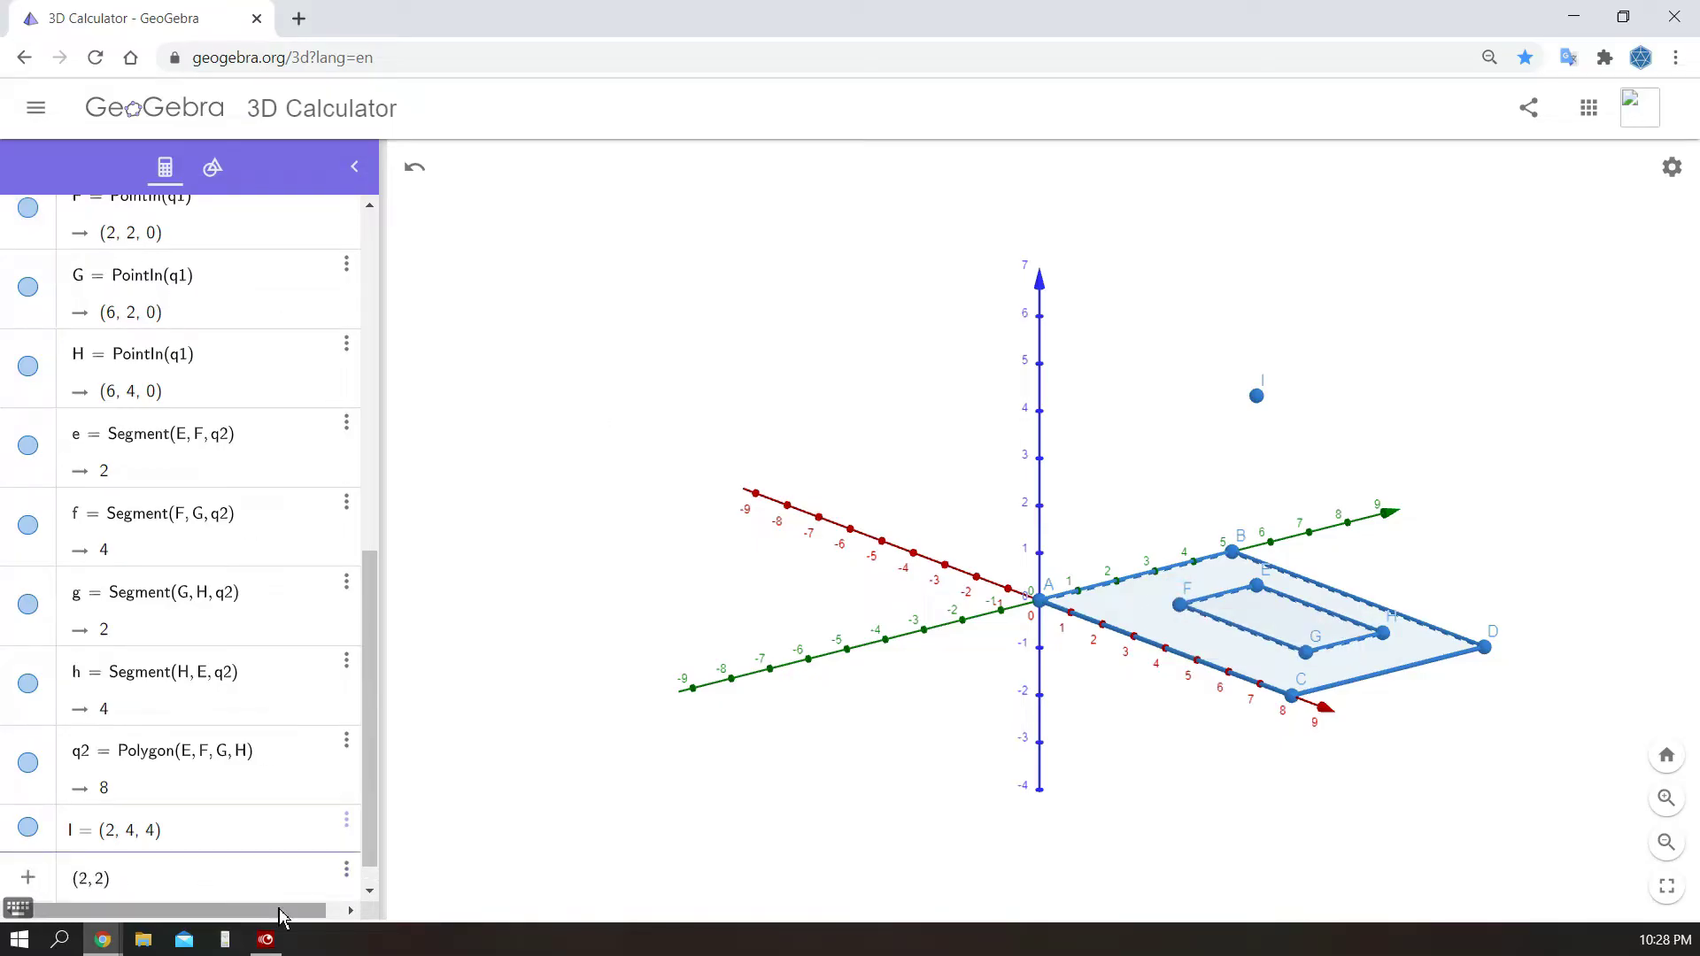
{"action": "key", "text": "Return"}
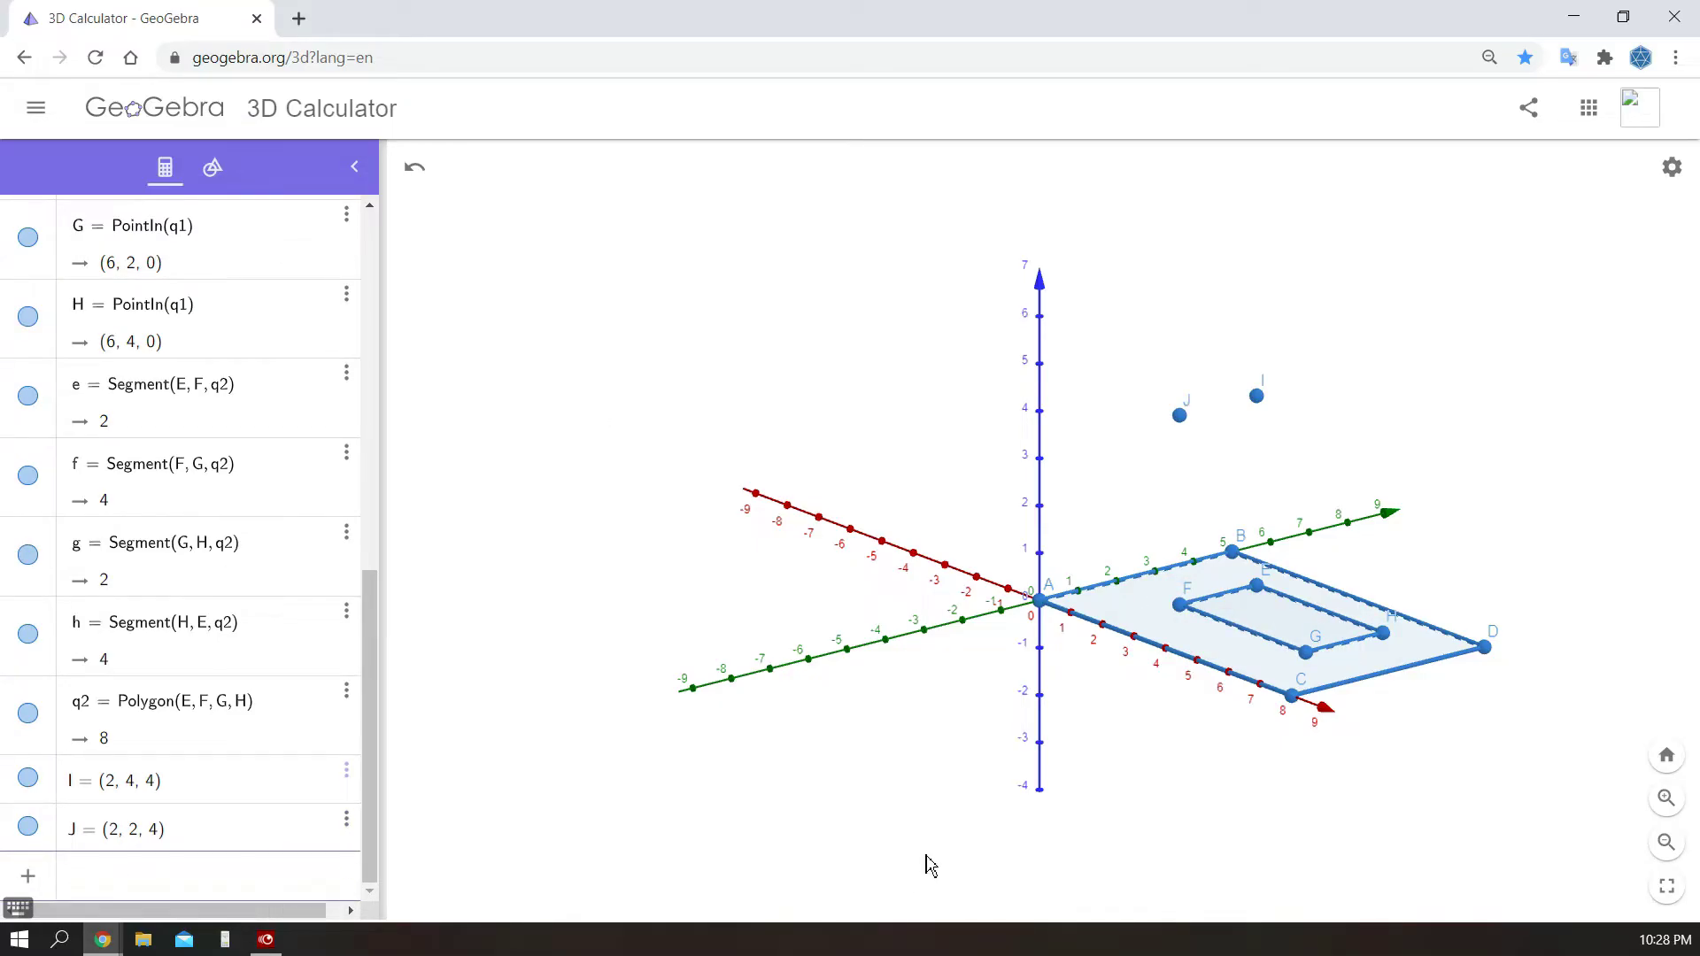
- Add the points (6, 2, 4) and (6, 4, 4) directly above corners G and H of the inner rectangle
{"action": "left_click", "coordinate": [1303, 653]}
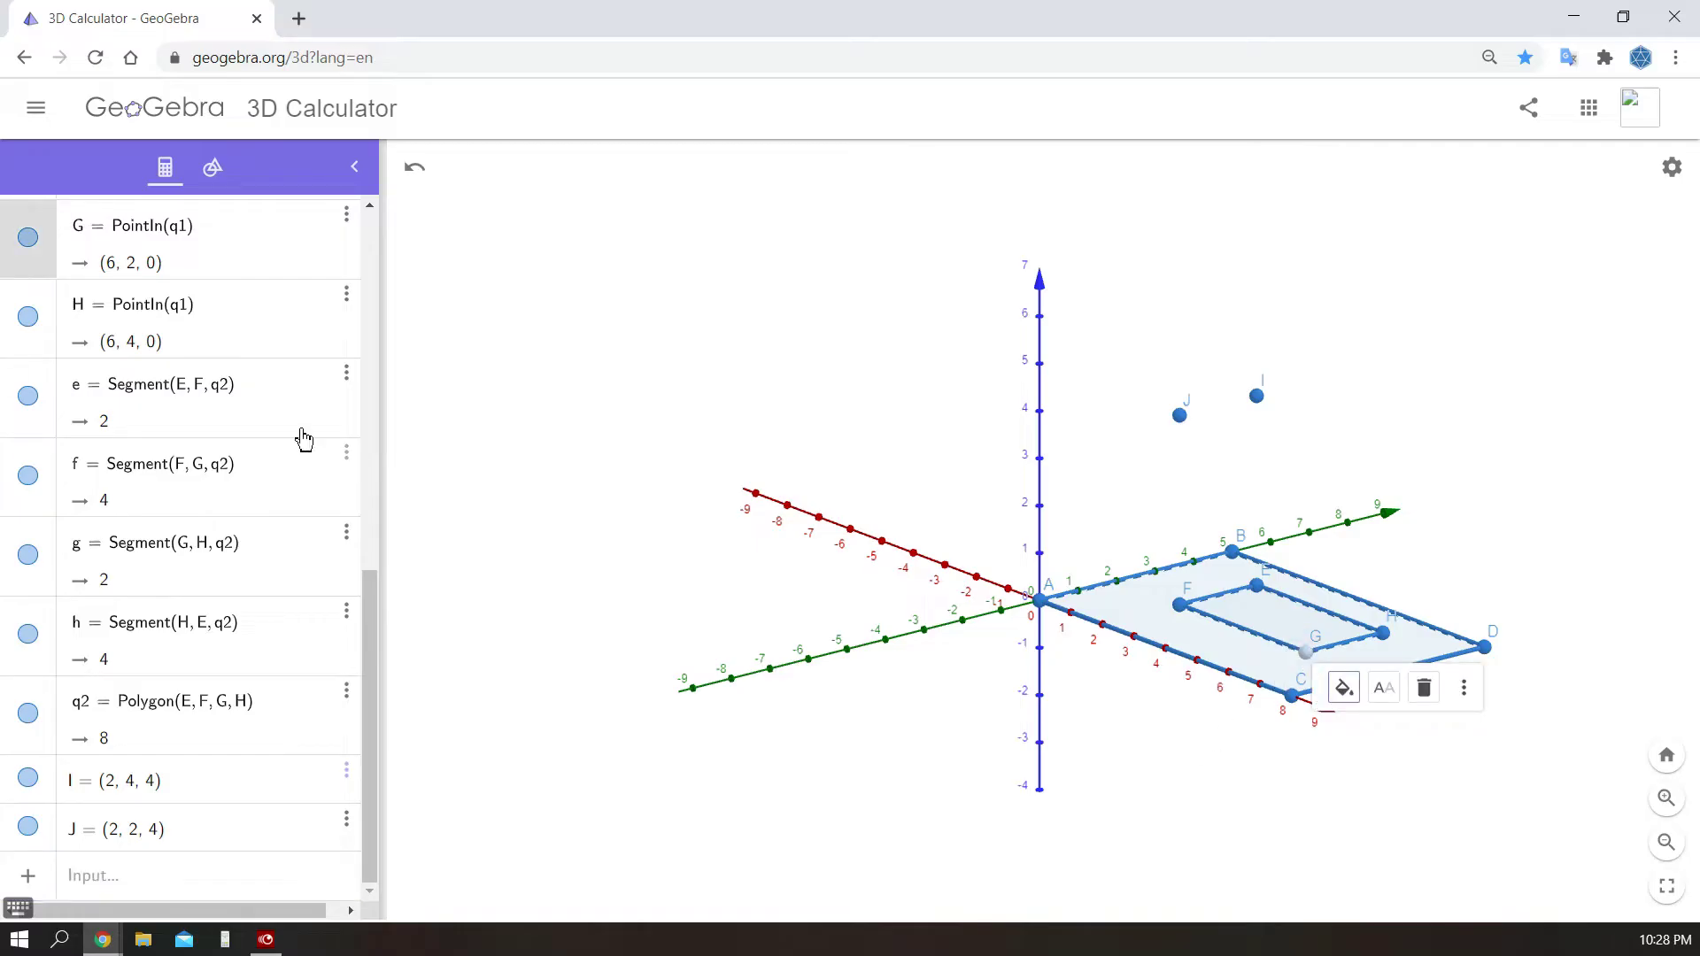
{"action": "left_click", "coordinate": [152, 877]}
{"action": "type", "text": "("}
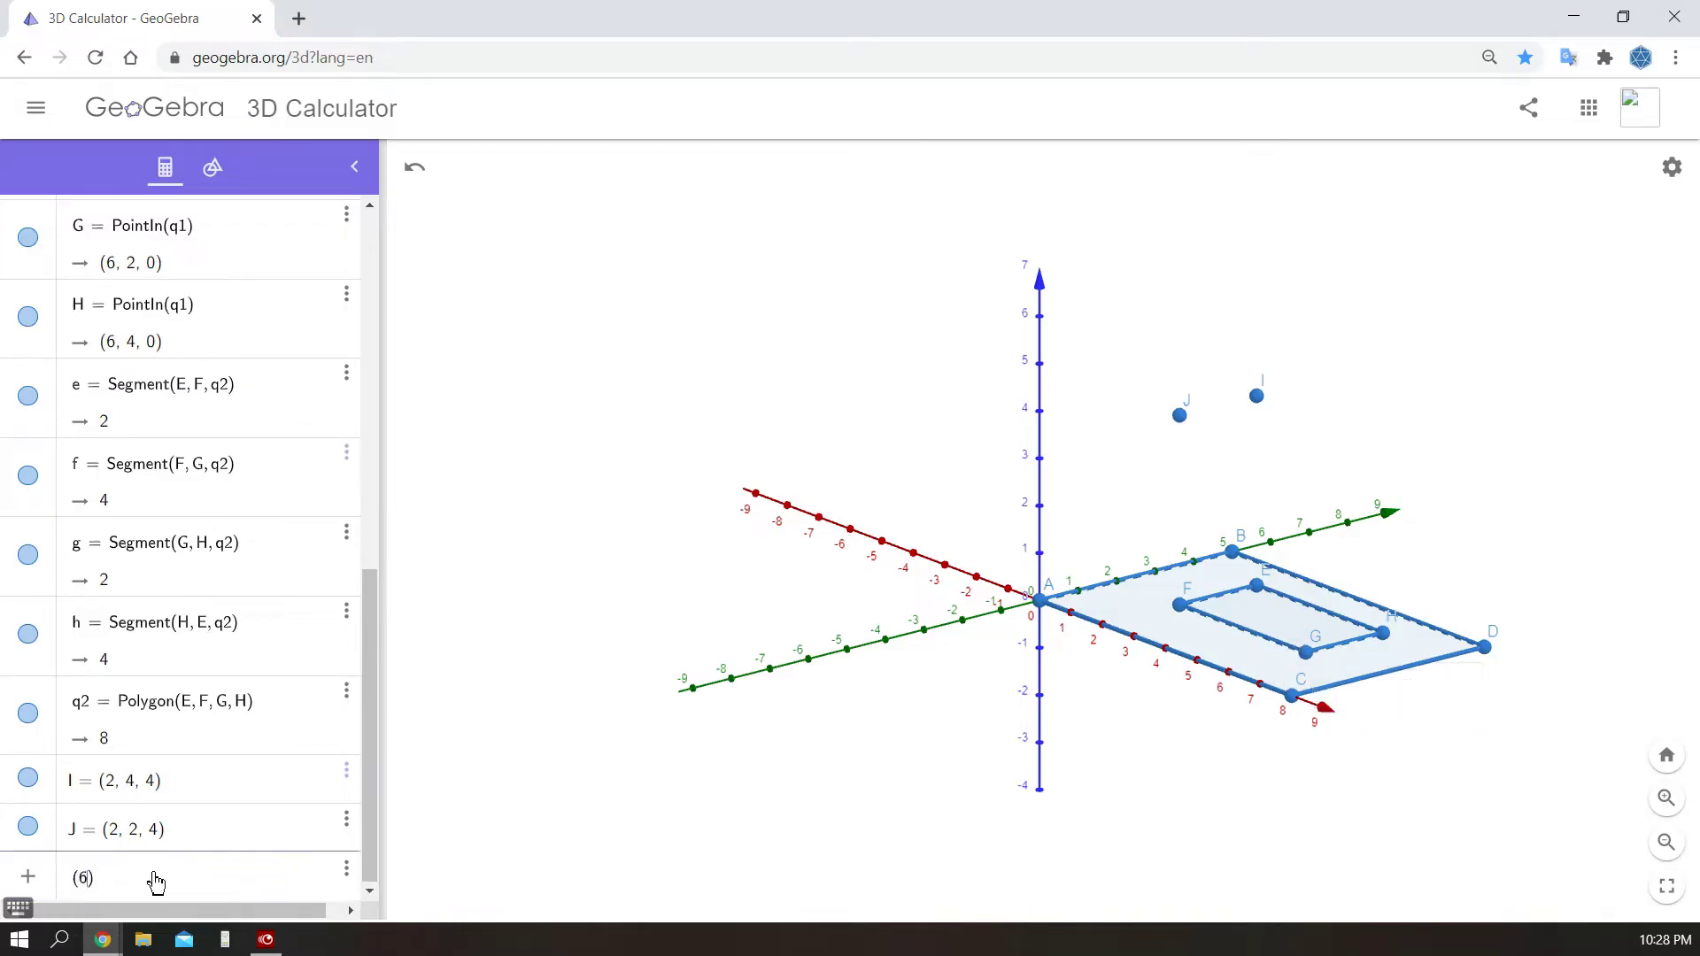
{"action": "type", "text": "6, 2, 4"}
{"action": "key", "text": "Return"}
{"action": "type", "text": "(6,4,4"}
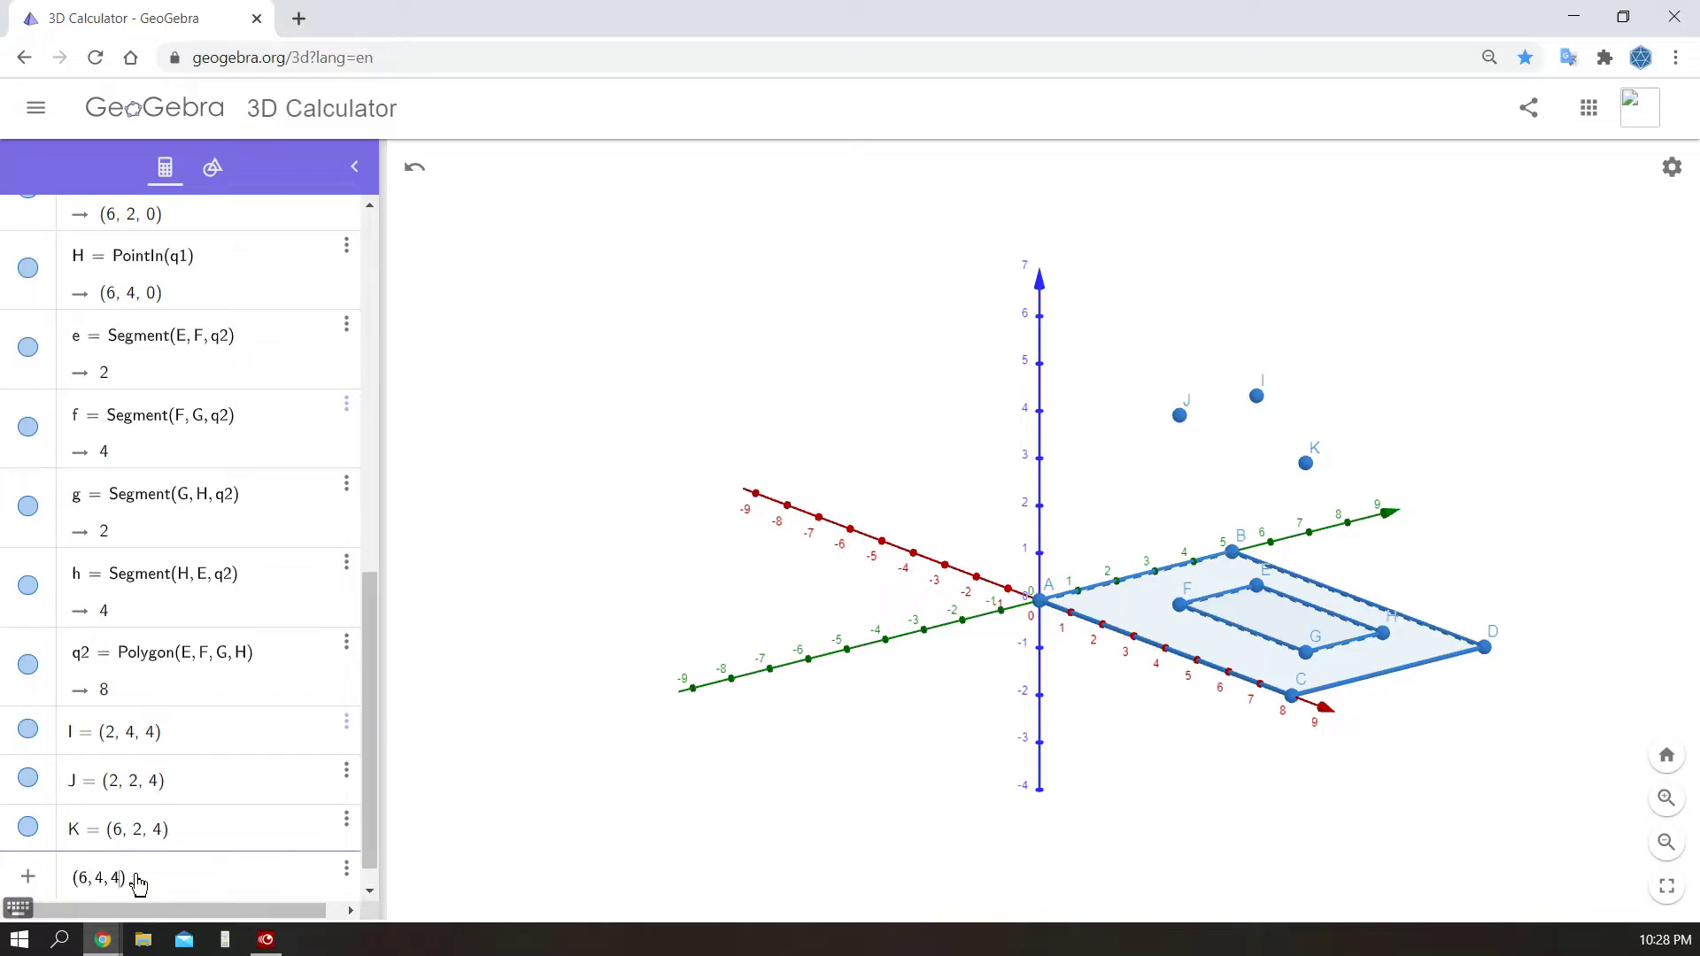
{"action": "key", "text": "Return"}
- Draw the raised rectangular polygon through the upper points I, J, K and L
{"action": "left_click", "coordinate": [216, 173]}
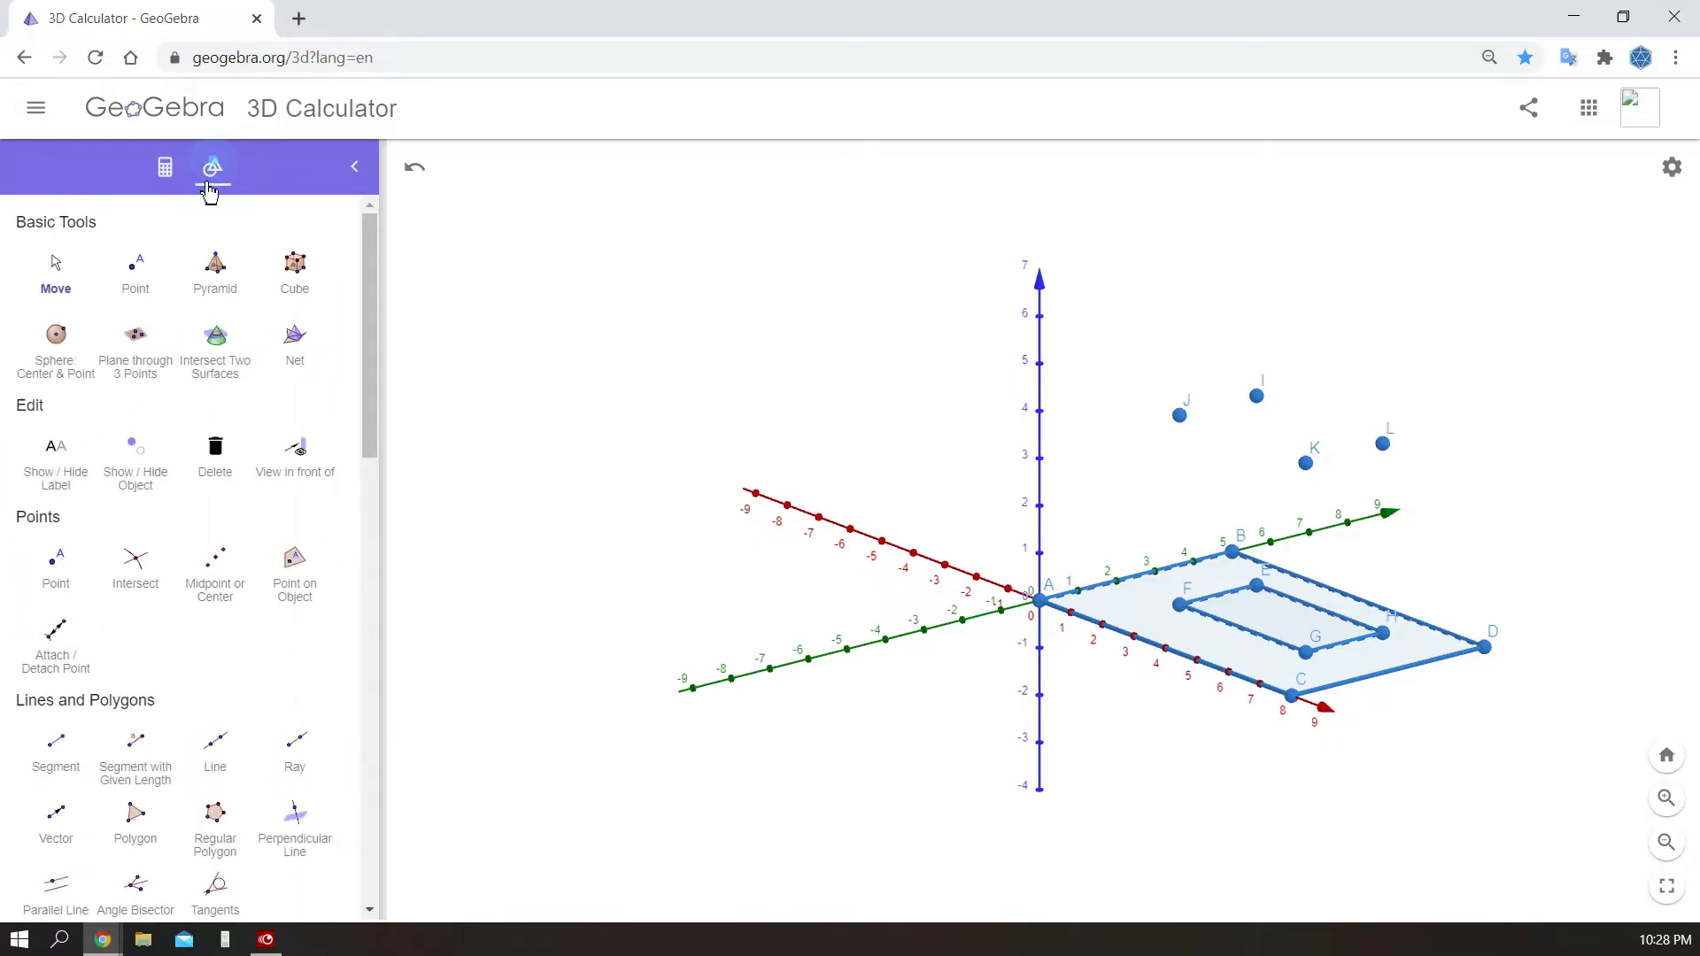
{"action": "left_click", "coordinate": [135, 813]}
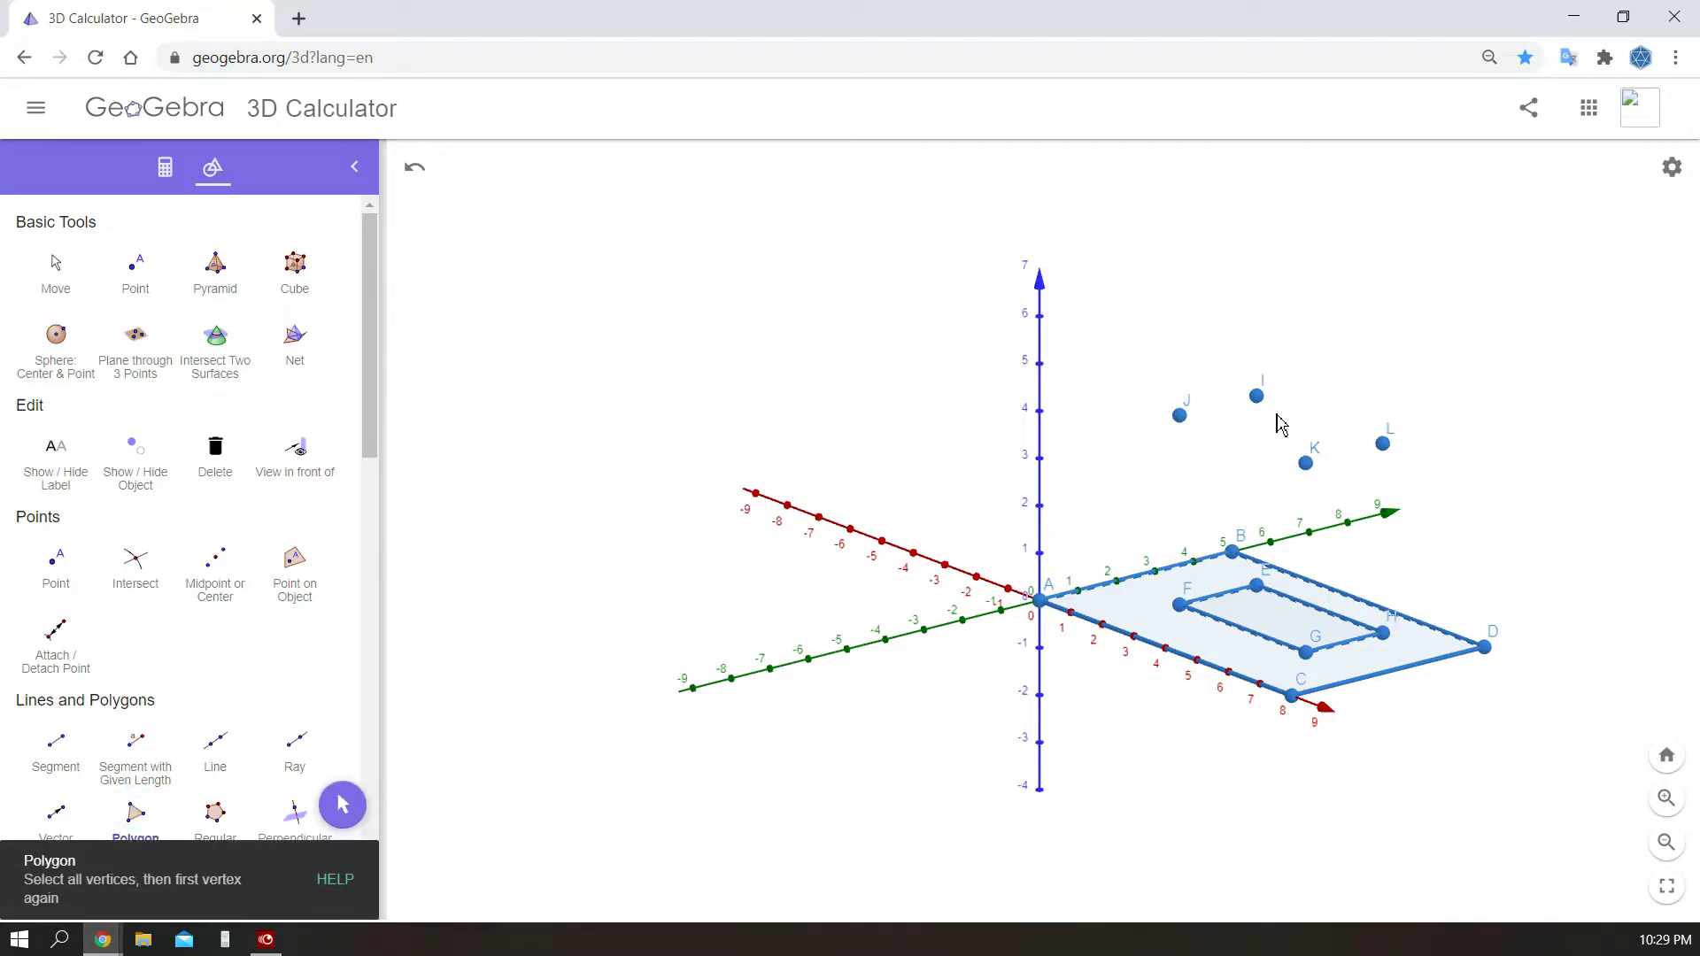
{"action": "left_click", "coordinate": [1257, 396]}
{"action": "left_click", "coordinate": [1179, 415]}
{"action": "left_click", "coordinate": [1307, 464]}
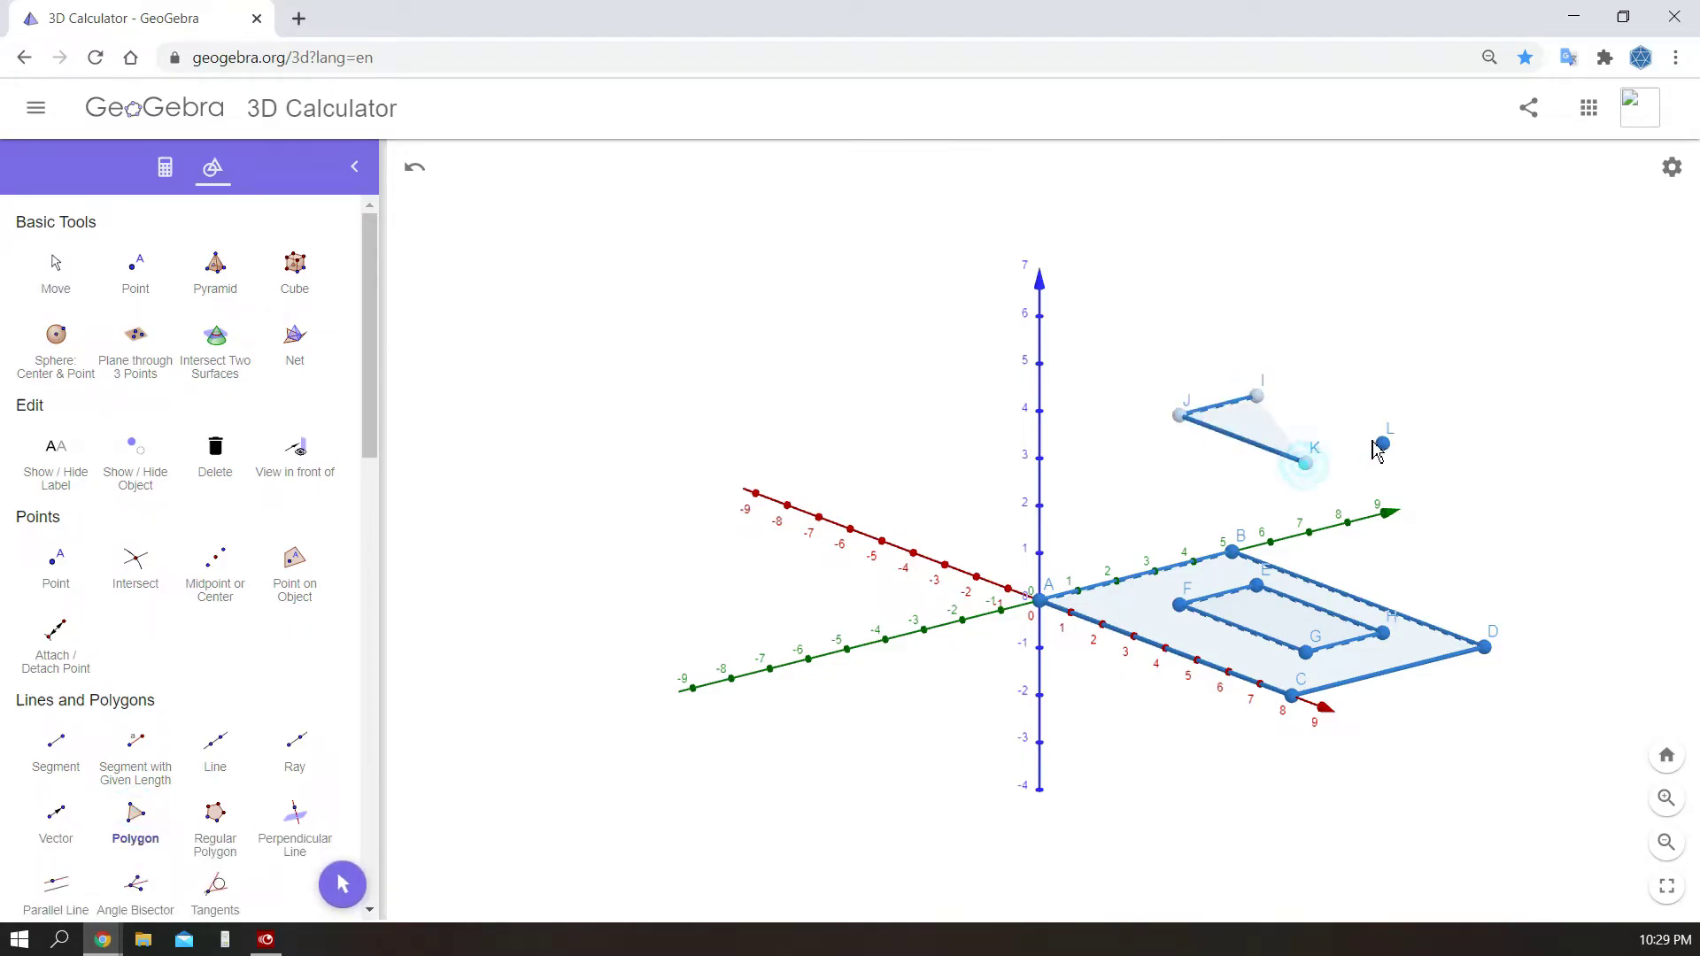
{"action": "left_click", "coordinate": [1382, 444]}
{"action": "left_click", "coordinate": [1257, 395]}
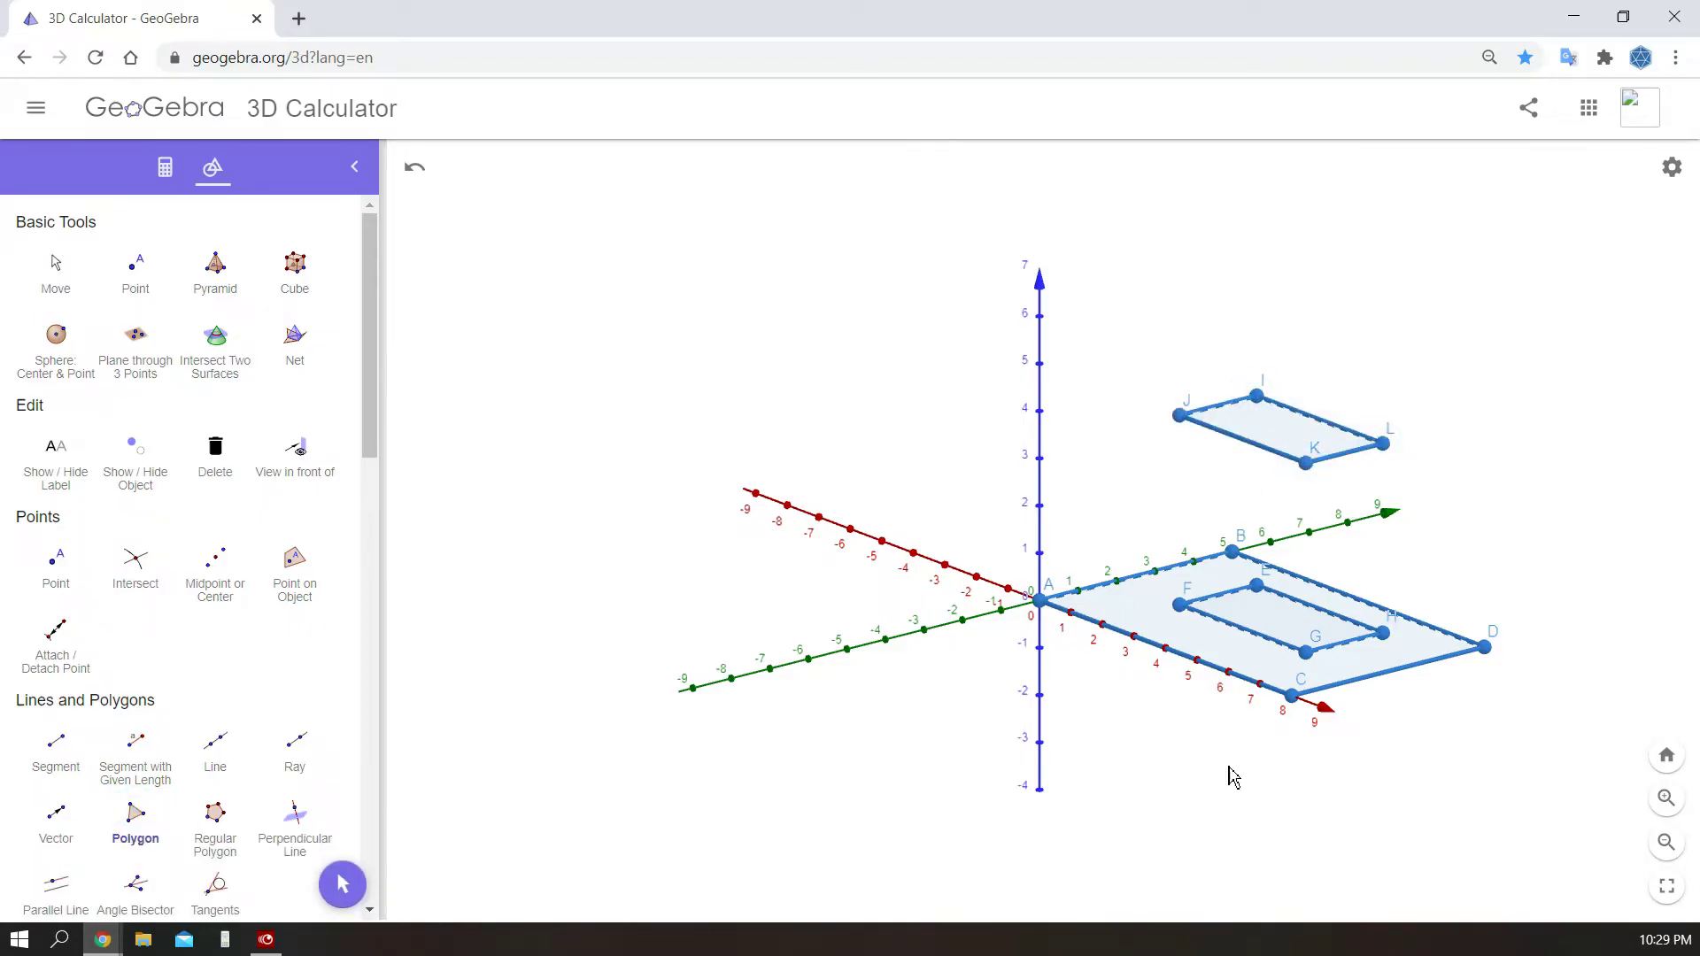
{"action": "left_click", "coordinate": [343, 885]}
- Draw the front wall as a polygon through points F, J, K and G
{"action": "left_click_drag", "start_coordinate": [1120, 873], "coordinate": [1160, 880]}
{"action": "left_click", "coordinate": [135, 822]}
{"action": "left_click", "coordinate": [1162, 583]}
{"action": "left_click", "coordinate": [1163, 392]}
{"action": "left_click", "coordinate": [1354, 405]}
{"action": "left_click", "coordinate": [1355, 596]}
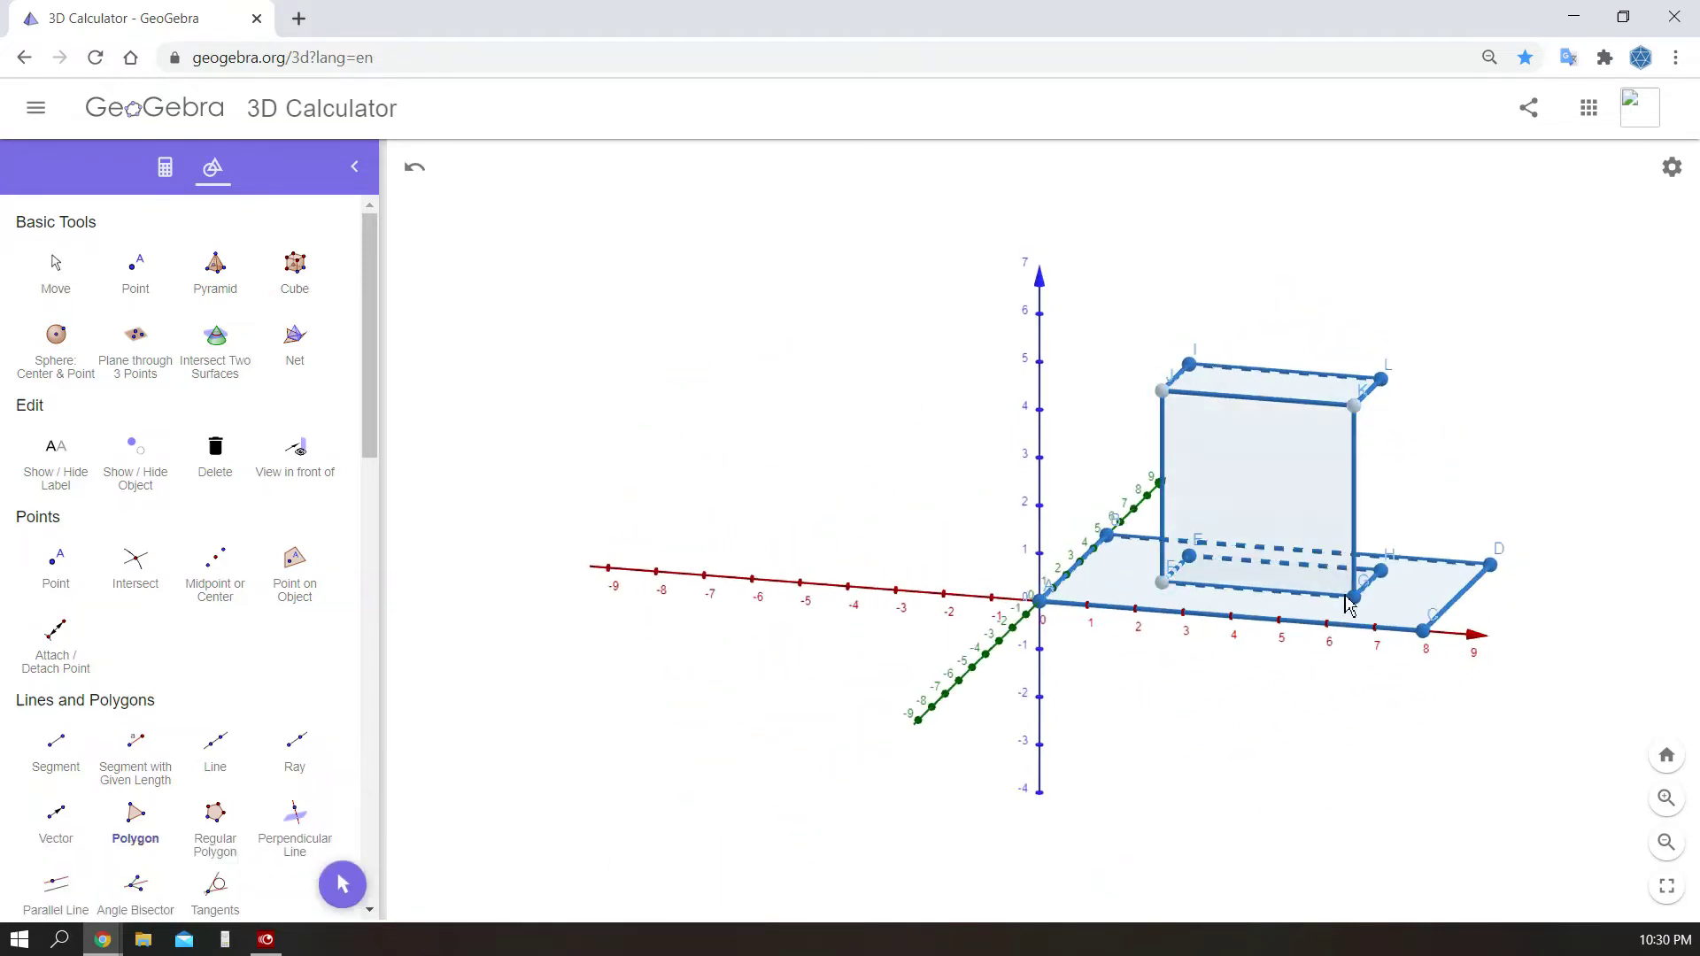
{"action": "left_click", "coordinate": [1163, 583]}
- Draw a side wall as a polygon through points K, L, H and G
{"action": "left_click", "coordinate": [1354, 406]}
{"action": "left_click", "coordinate": [1381, 380]}
{"action": "left_click", "coordinate": [1382, 571]}
{"action": "left_click", "coordinate": [1355, 597]}
{"action": "left_click", "coordinate": [1354, 406]}
- Draw the opposite side wall as a polygon through points F, E, I and J
{"action": "left_click", "coordinate": [1163, 583]}
{"action": "left_click", "coordinate": [1190, 557]}
{"action": "left_click", "coordinate": [1190, 365]}
{"action": "left_click", "coordinate": [1162, 583]}
- Draw the back wall as a polygon through points I, E, H and L
{"action": "left_click", "coordinate": [1189, 365]}
{"action": "left_click", "coordinate": [1189, 557]}
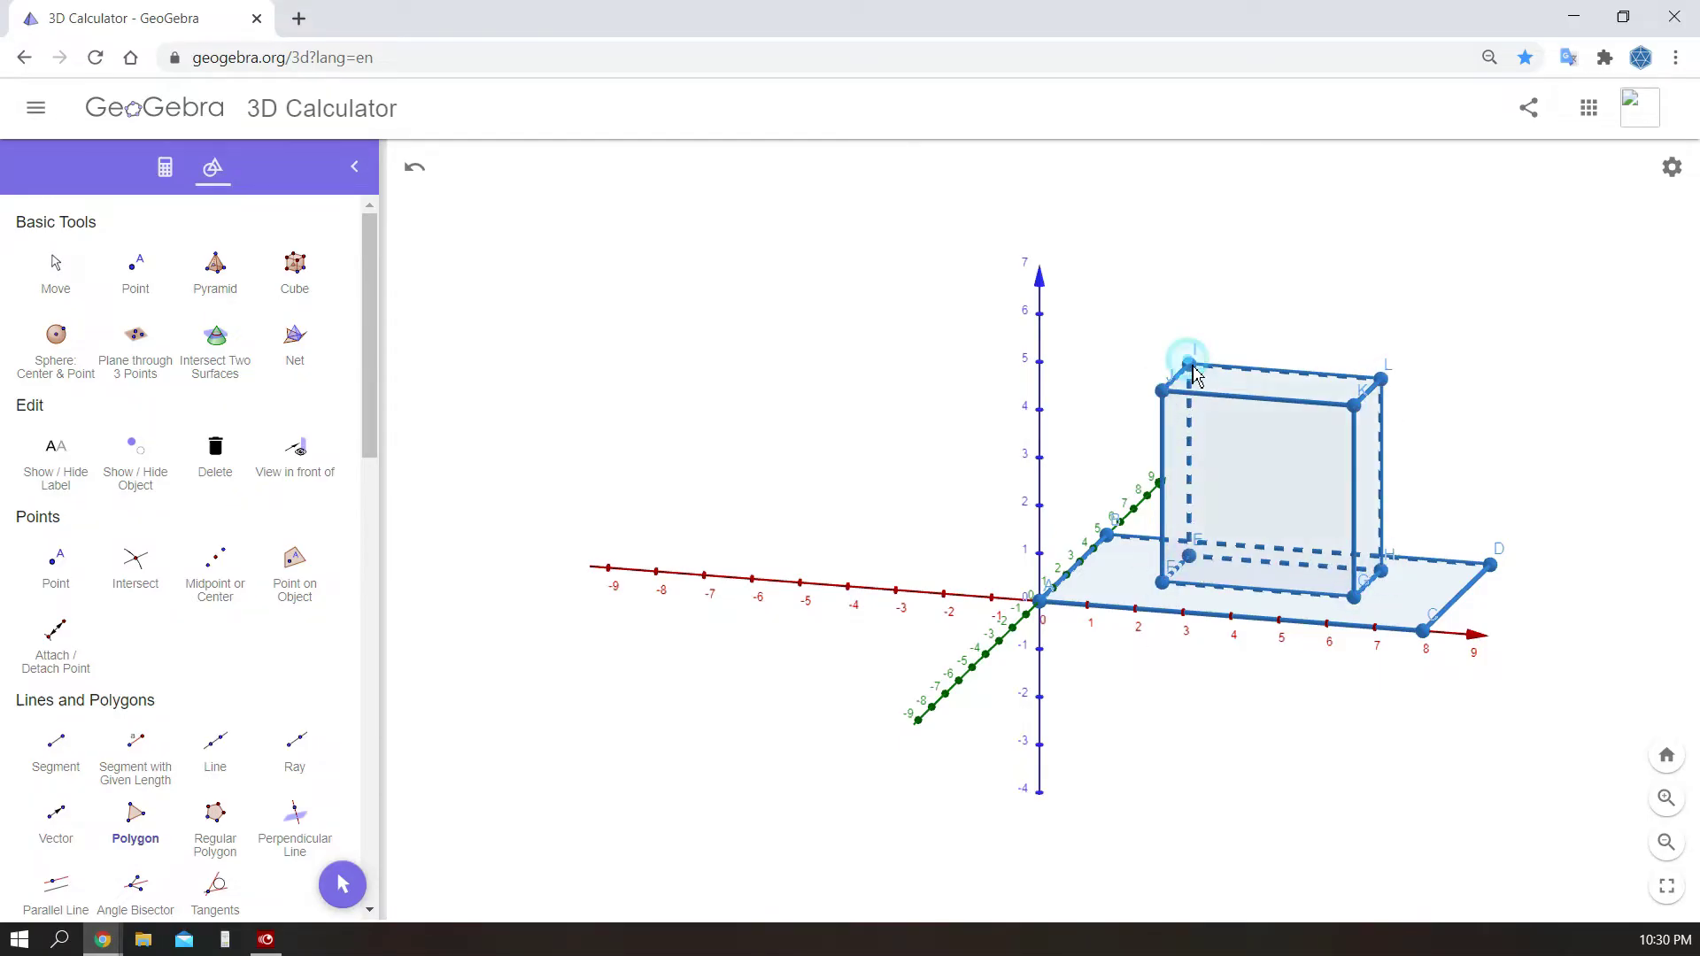
{"action": "left_click", "coordinate": [1382, 571]}
{"action": "left_click", "coordinate": [1381, 379]}
{"action": "left_click", "coordinate": [1189, 365]}
{"action": "left_click", "coordinate": [343, 885]}
- Add the roof apex point (4, 3, 5) centred above the box
{"action": "left_click_drag", "start_coordinate": [1094, 811], "coordinate": [1134, 865]}
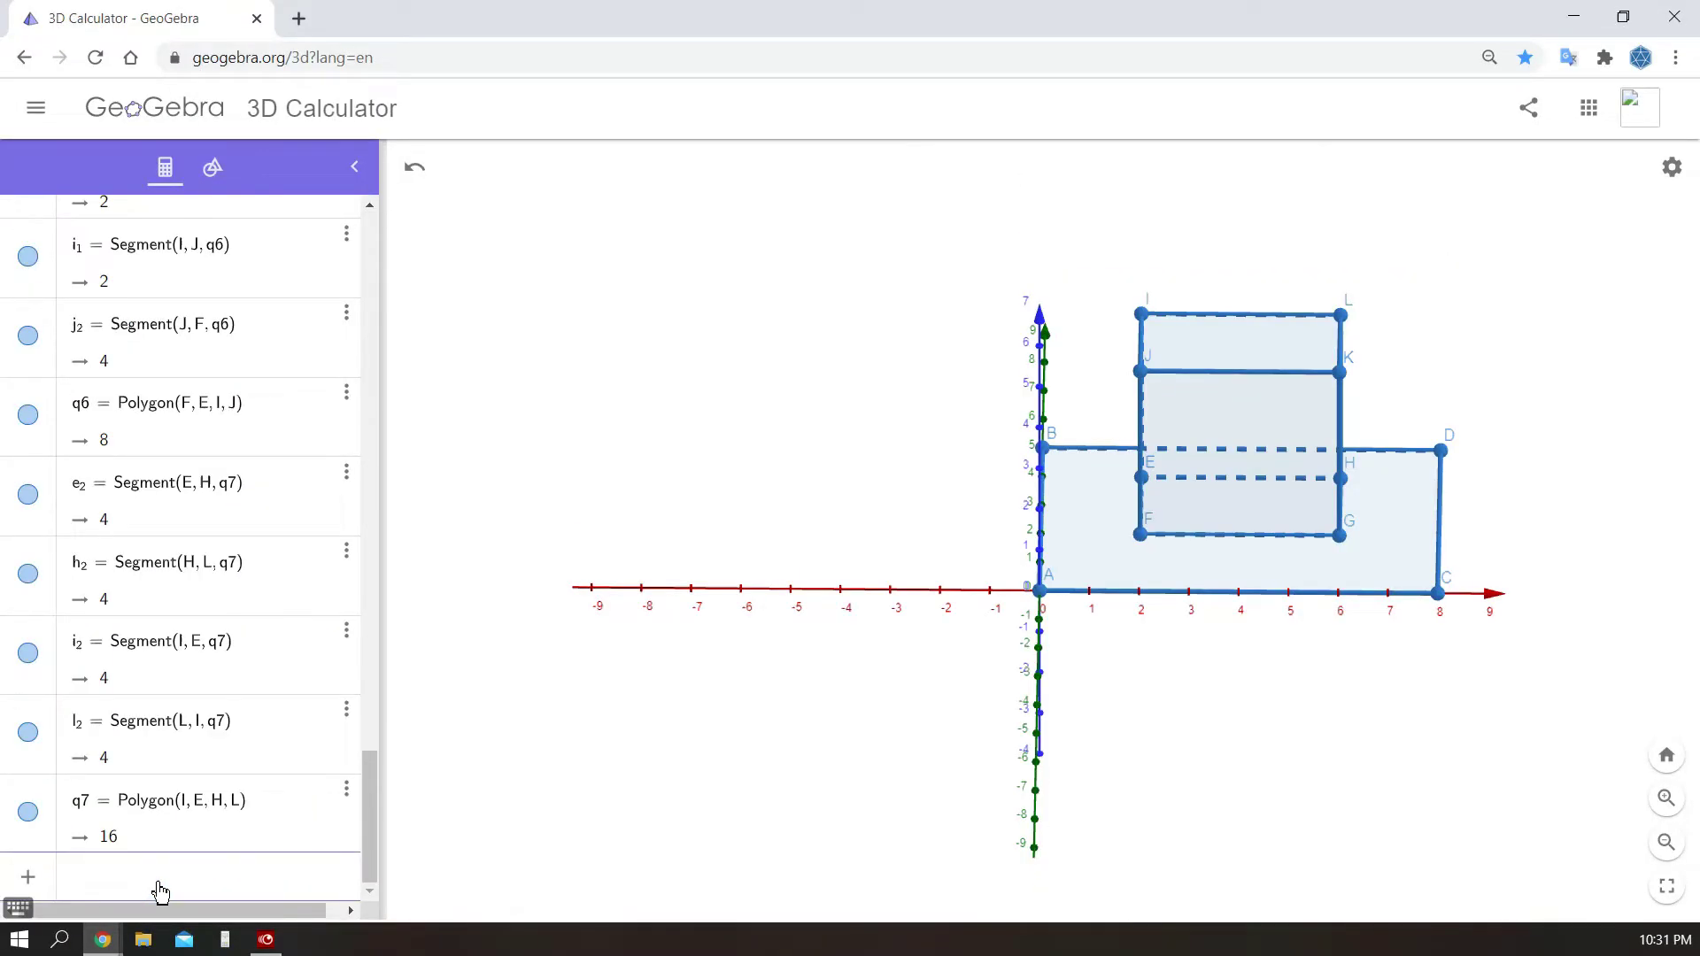
{"action": "type", "text": "(4, 3, 5"}
{"action": "key", "text": "Return"}
- Draw the four triangular roof faces joining apex M to the upper corners I, J, K and L
{"action": "left_click_drag", "start_coordinate": [1137, 856], "coordinate": [1313, 812]}
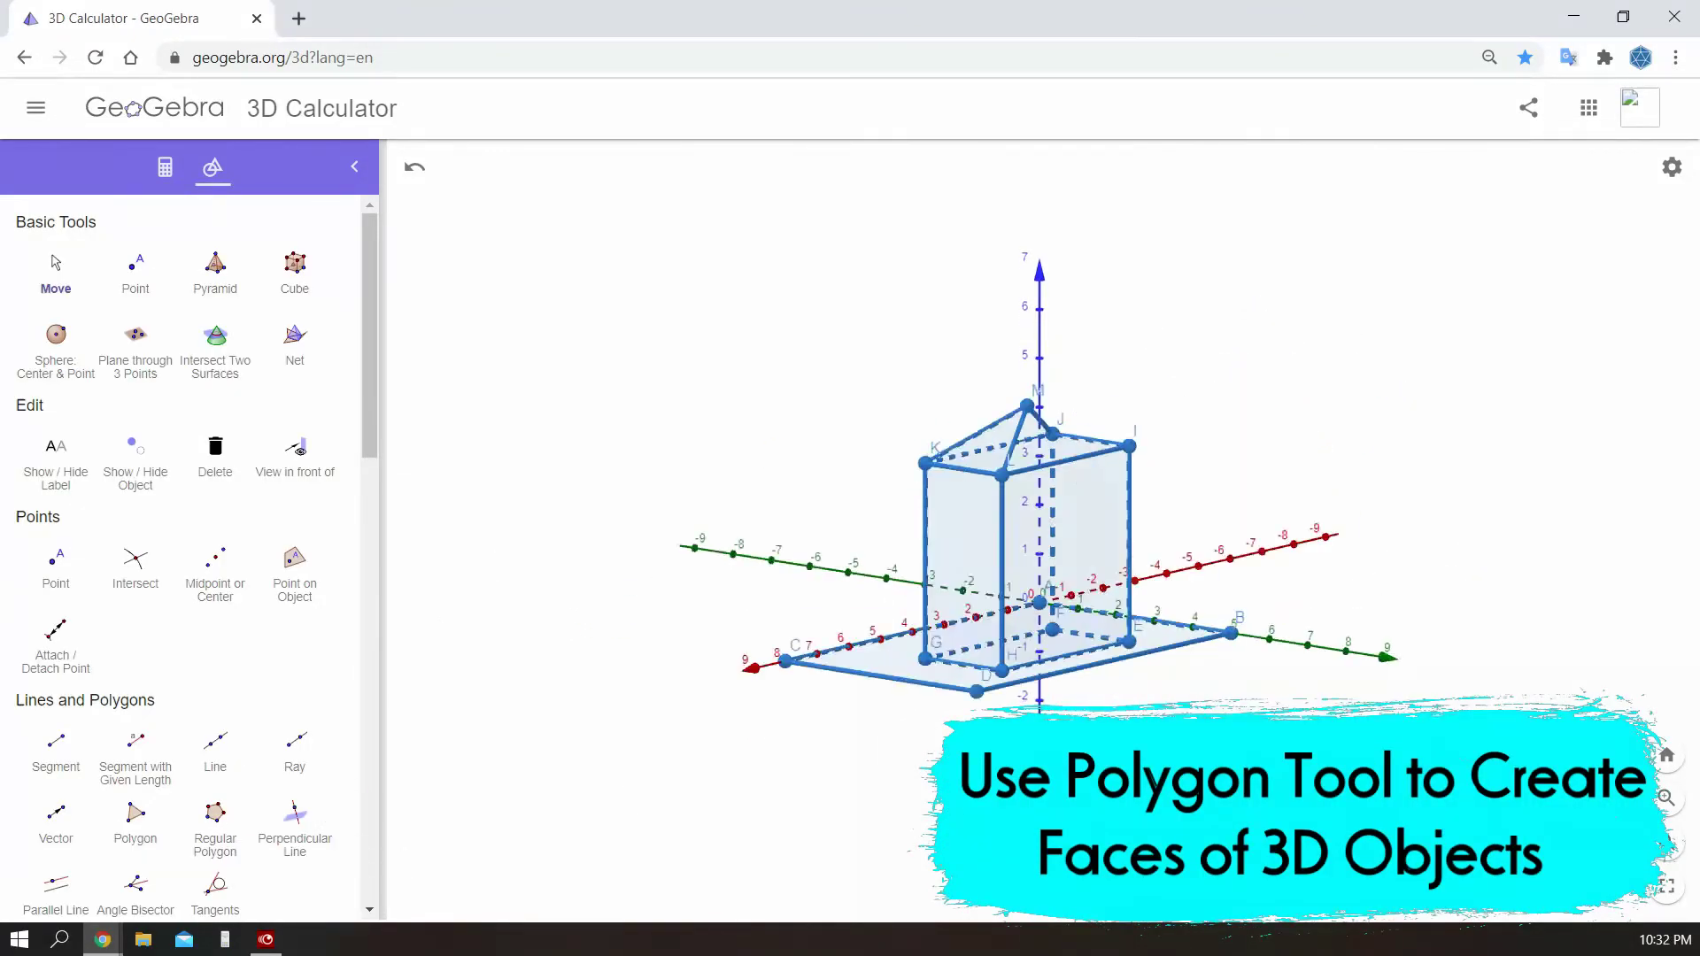
{"action": "left_click", "coordinate": [136, 819]}
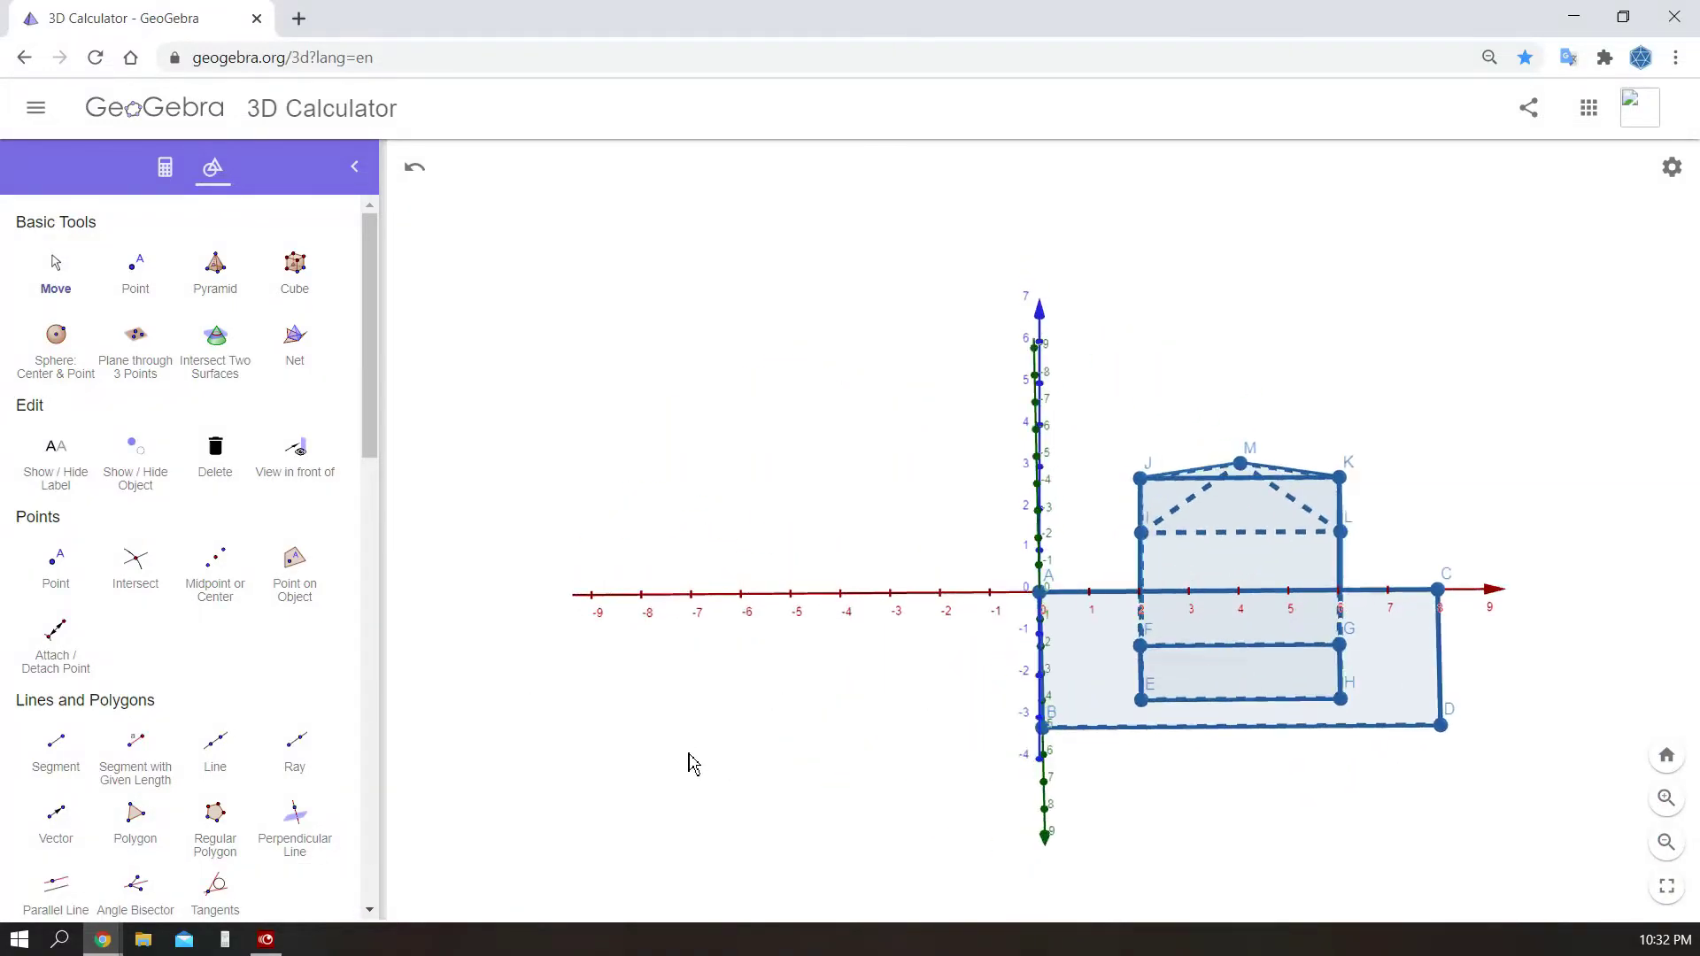
- Color the triangular roof faces red (255, 0, 0) and raise their opacity to 100
{"action": "left_click_drag", "start_coordinate": [688, 753], "coordinate": [709, 805]}
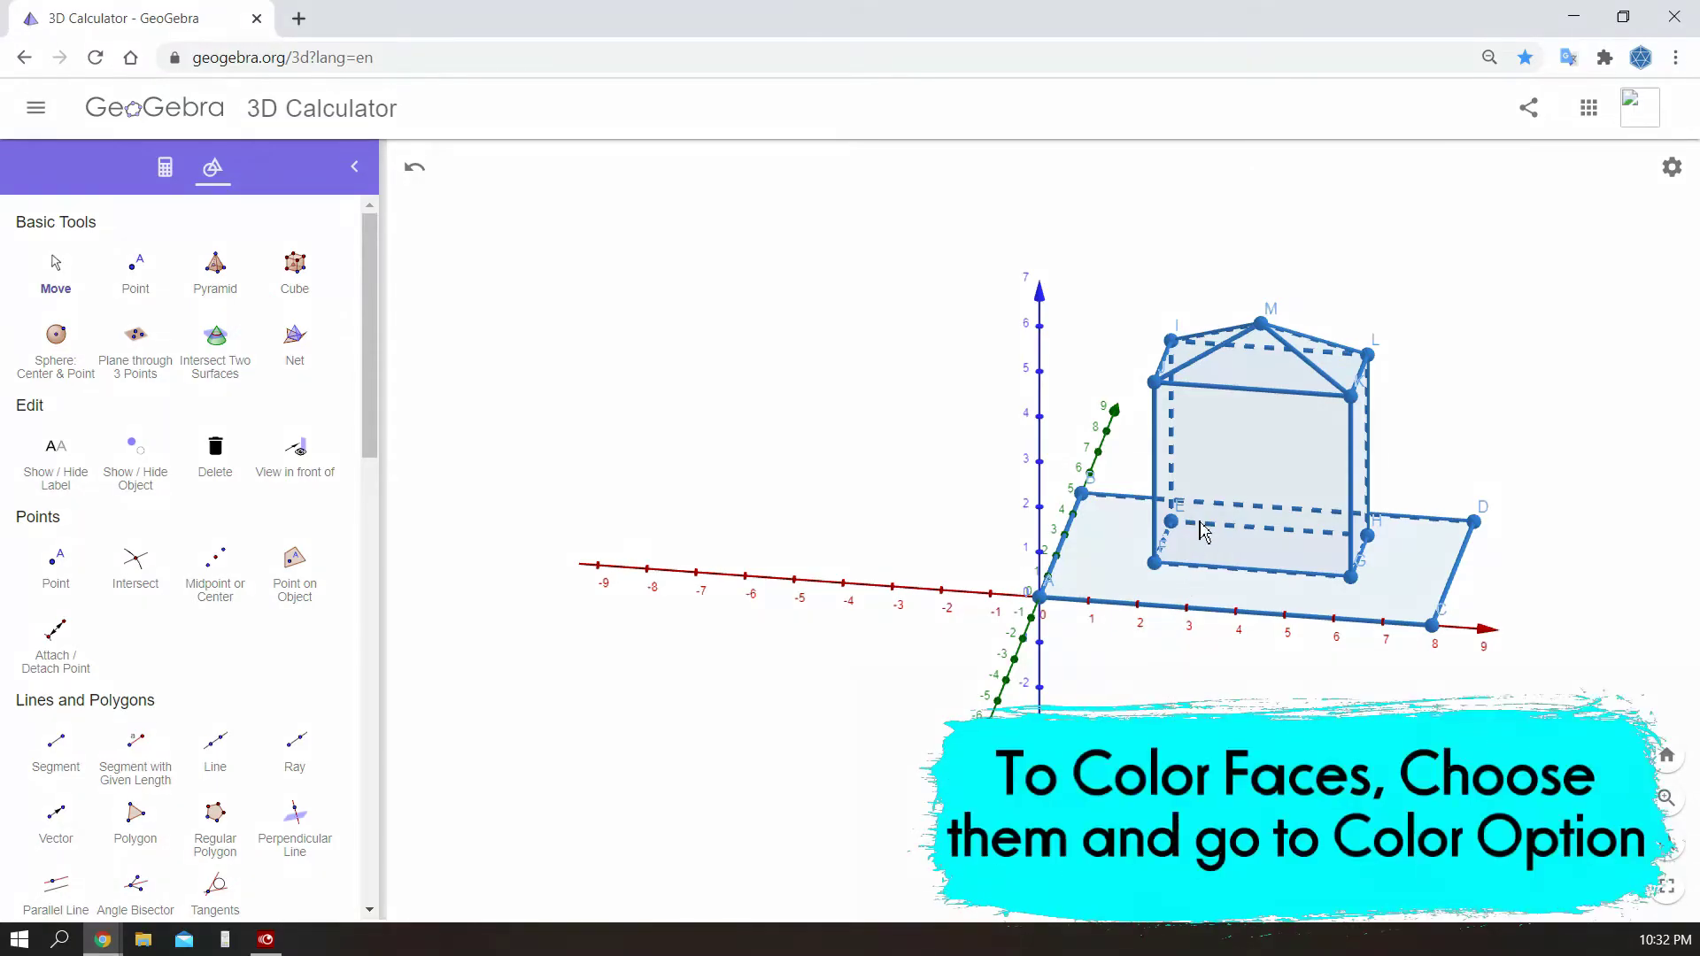
{"action": "left_click", "coordinate": [1251, 374]}
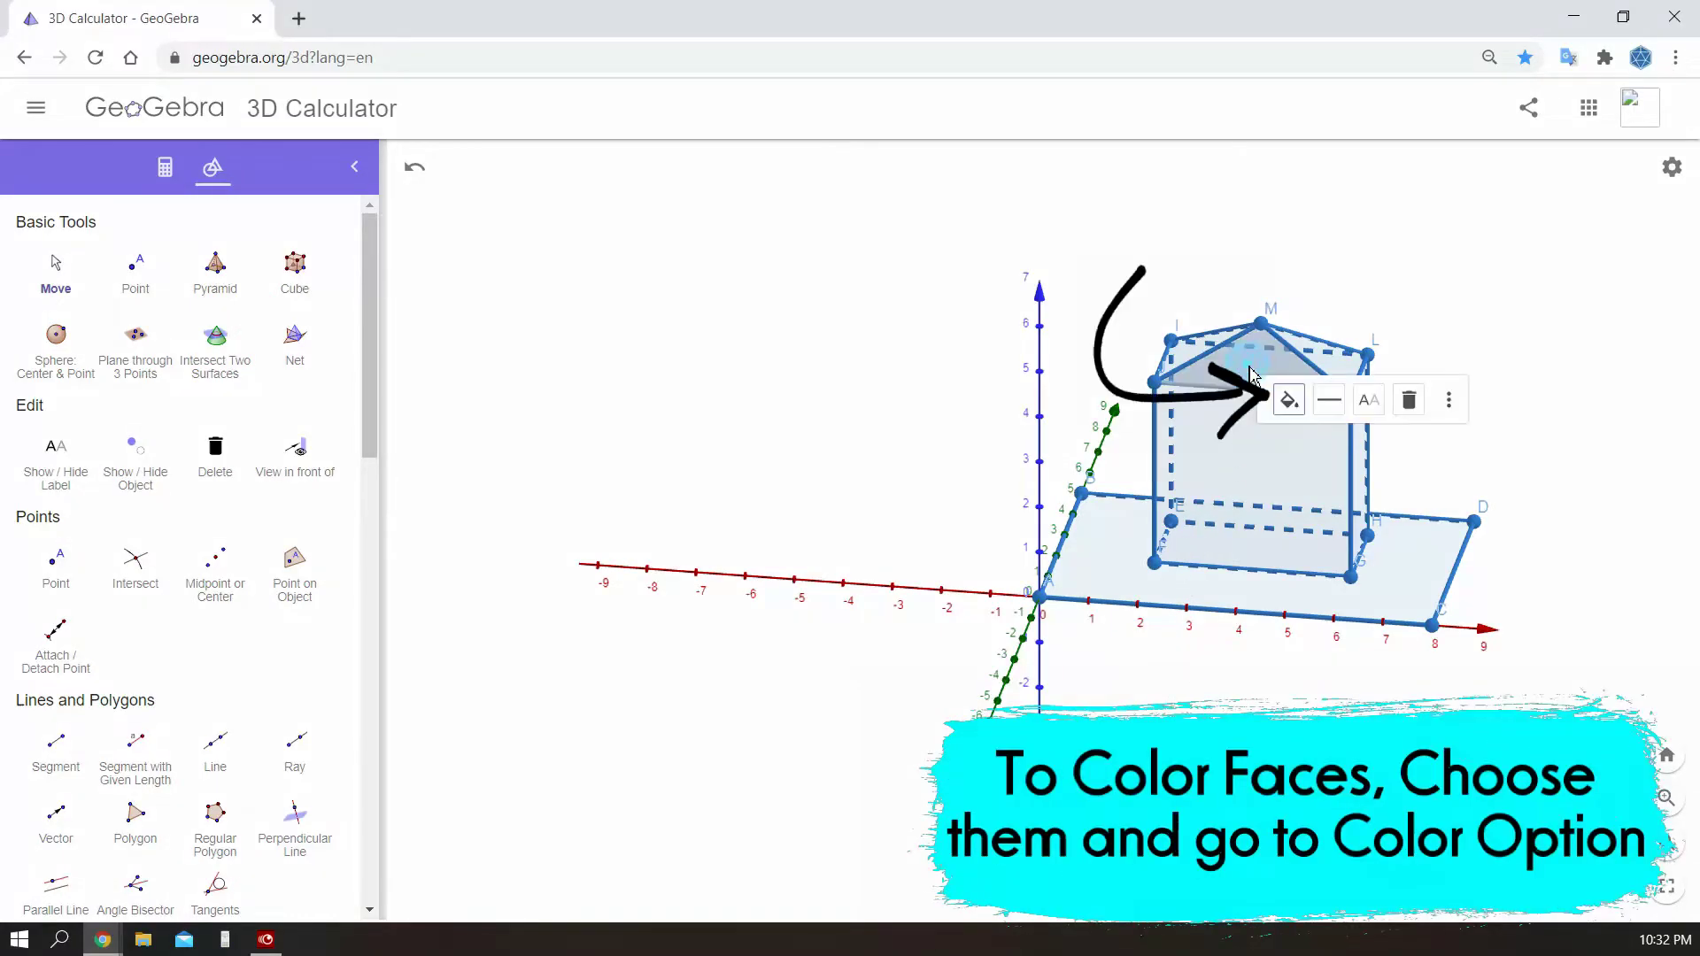
{"action": "left_click", "coordinate": [1289, 401]}
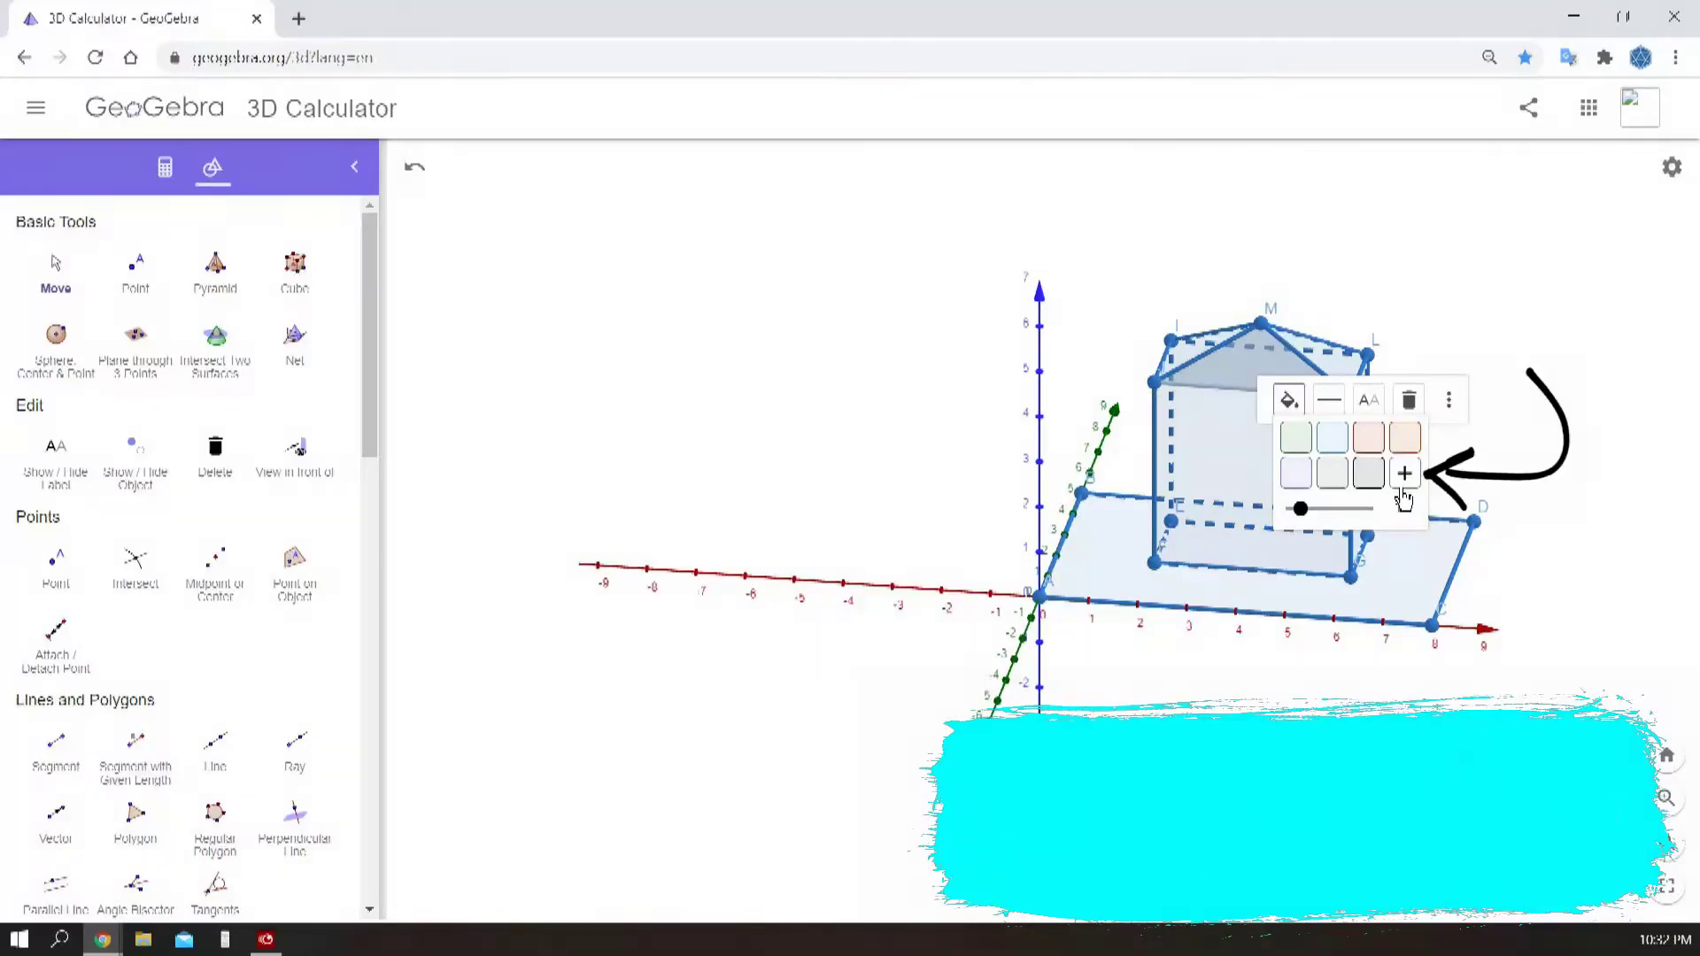
{"action": "left_click", "coordinate": [1405, 476]}
{"action": "left_click", "coordinate": [1257, 216]}
{"action": "left_click_drag", "start_coordinate": [1324, 536], "coordinate": [1462, 535]}
{"action": "left_click_drag", "start_coordinate": [1165, 775], "coordinate": [850, 813]}
{"action": "left_click", "coordinate": [846, 415]}
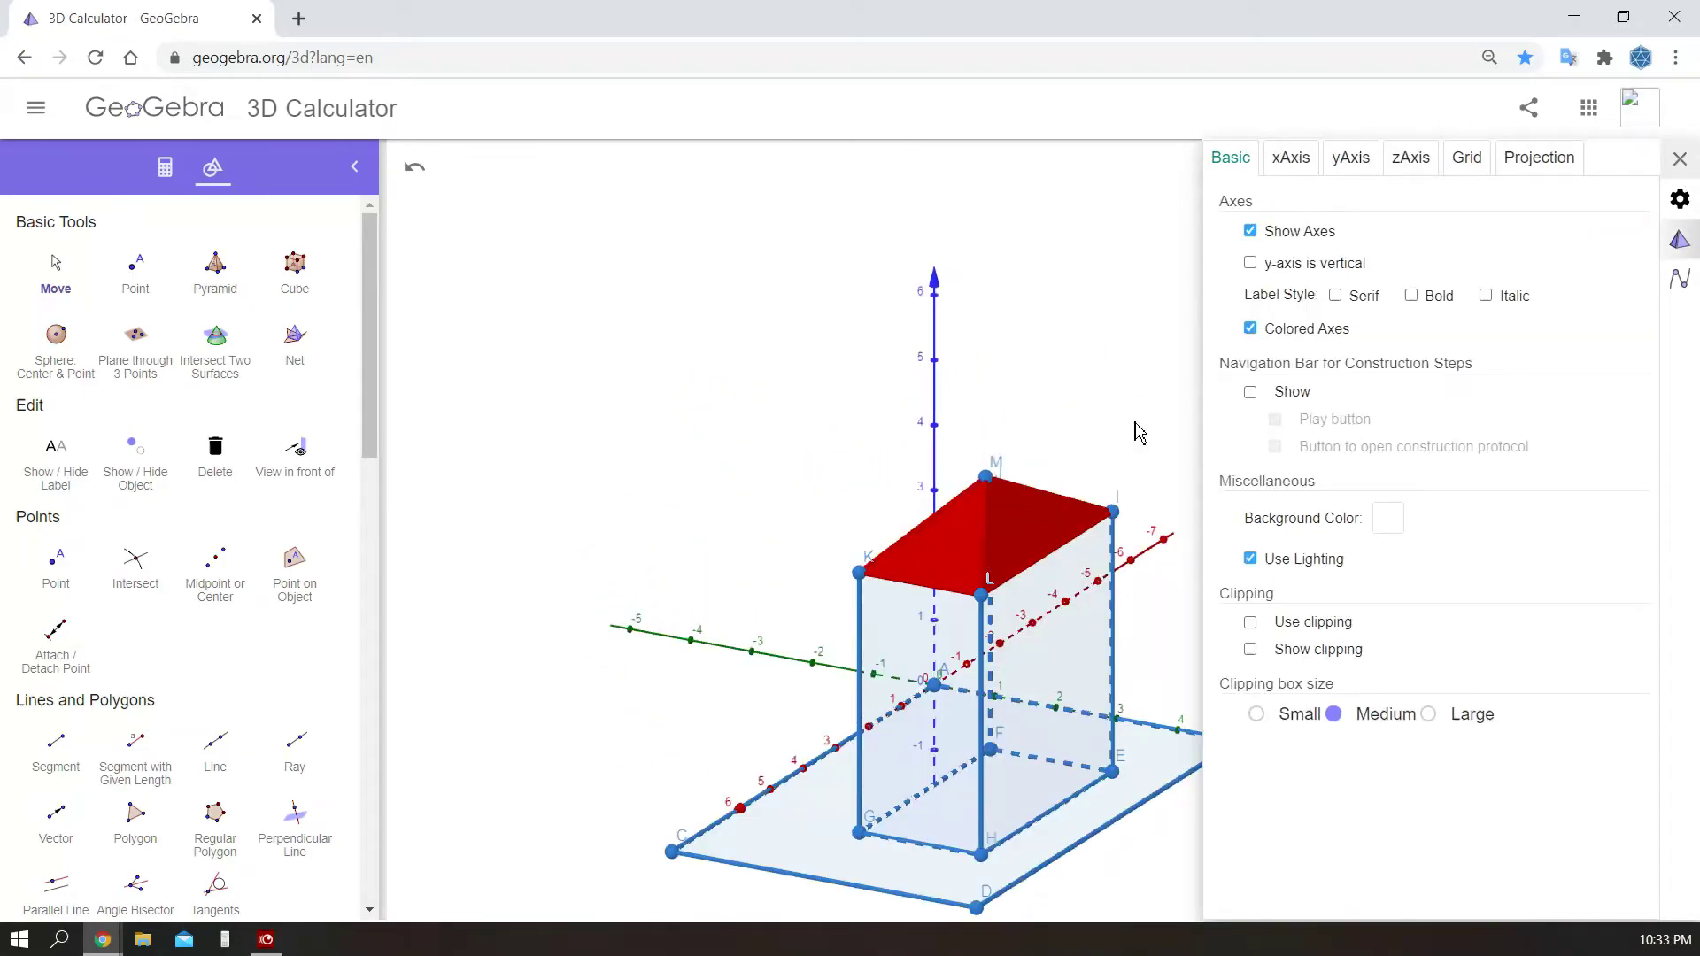
- Color the back wall and the adjoining side wall E-F-J-I pale blue-gray and make them opaque
{"action": "left_click_drag", "start_coordinate": [795, 443], "coordinate": [759, 562]}
{"action": "left_click", "coordinate": [754, 567]}
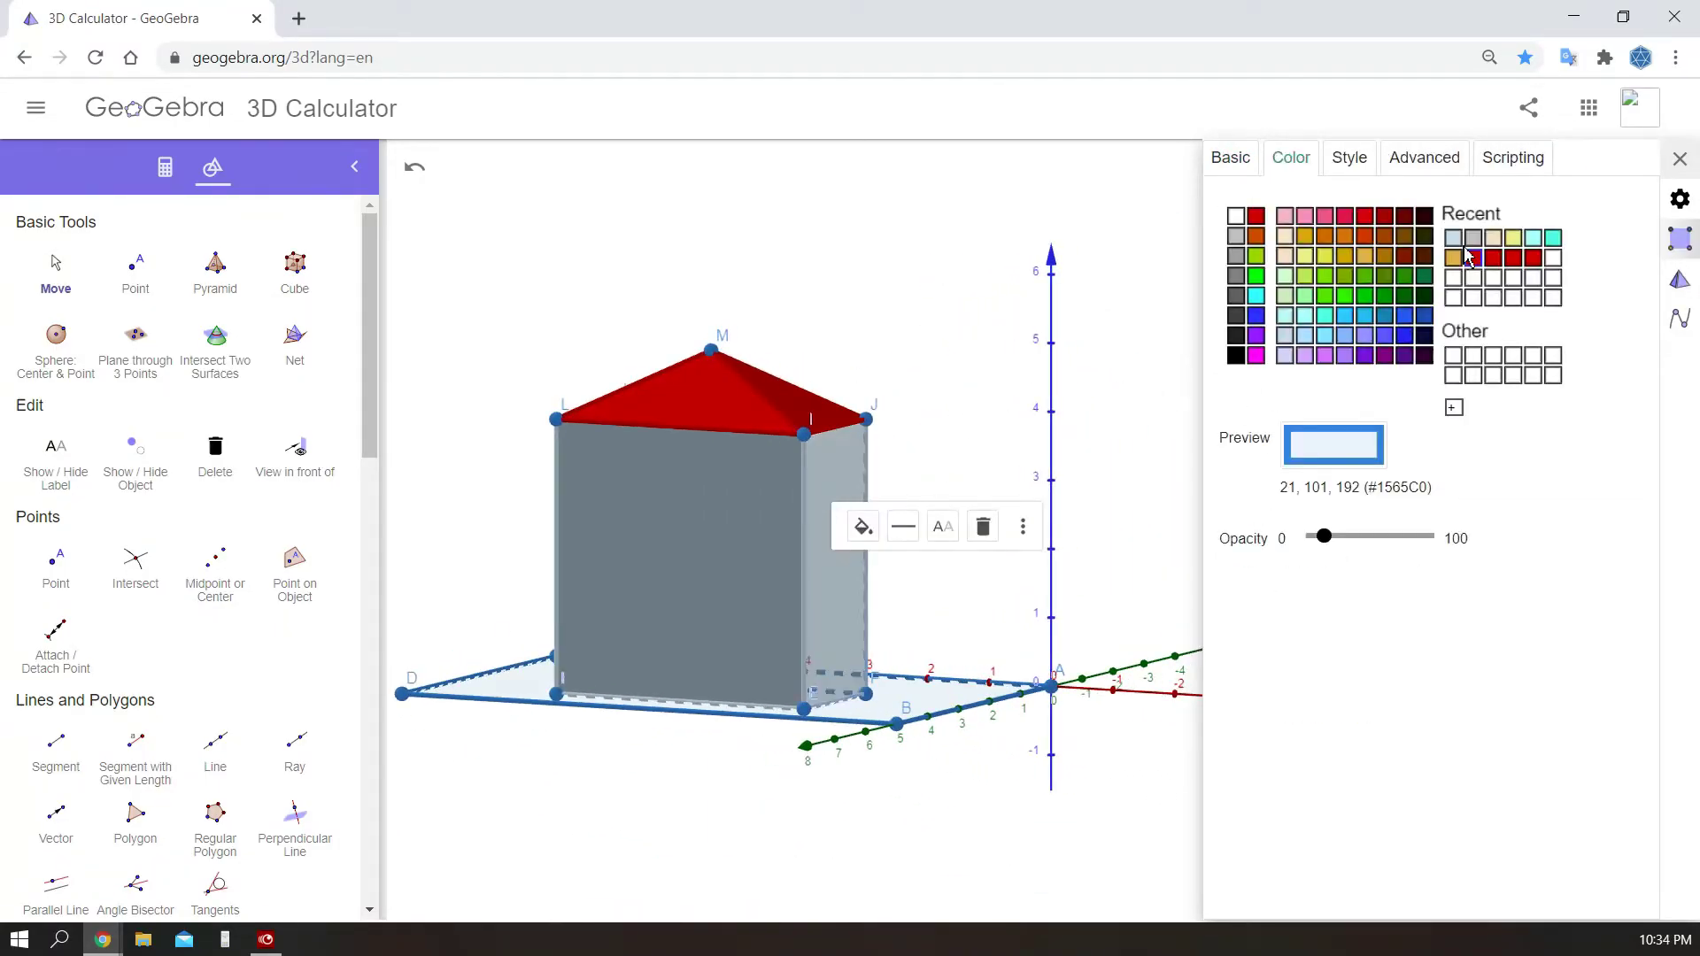
{"action": "left_click", "coordinate": [1459, 241]}
{"action": "left_click_drag", "start_coordinate": [1324, 537], "coordinate": [1427, 537]}
{"action": "left_click", "coordinate": [614, 610]}
- Apply the same recent pale blue-gray color to the remaining two walls and make them opaque
{"action": "left_click_drag", "start_coordinate": [468, 487], "coordinate": [558, 477]}
{"action": "left_click", "coordinate": [954, 491]}
{"action": "left_click", "coordinate": [1457, 241]}
{"action": "left_click_drag", "start_coordinate": [1324, 538], "coordinate": [1456, 540]}
{"action": "left_click_drag", "start_coordinate": [744, 527], "coordinate": [580, 487]}
{"action": "left_click", "coordinate": [1089, 594]}
{"action": "left_click", "coordinate": [1454, 238]}
{"action": "left_click_drag", "start_coordinate": [1326, 536], "coordinate": [1425, 536]}
{"action": "left_click", "coordinate": [1317, 550]}
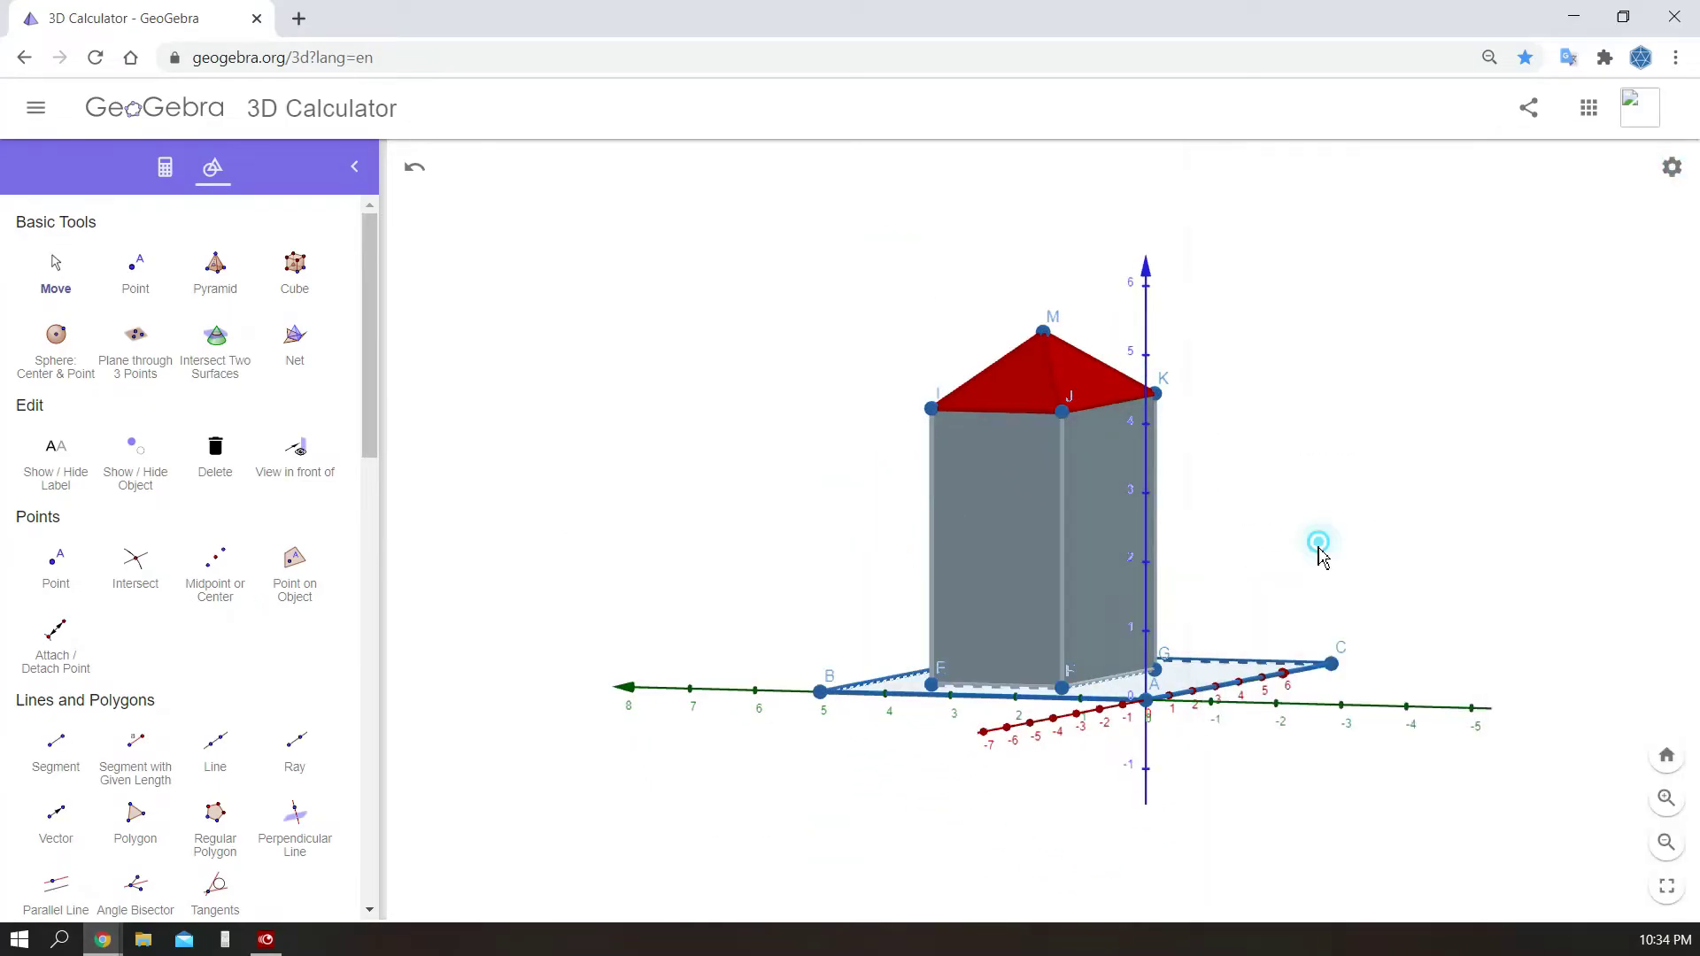
- Hide point M at the apex of the roof
{"action": "left_click_drag", "start_coordinate": [1318, 551], "coordinate": [1245, 544]}
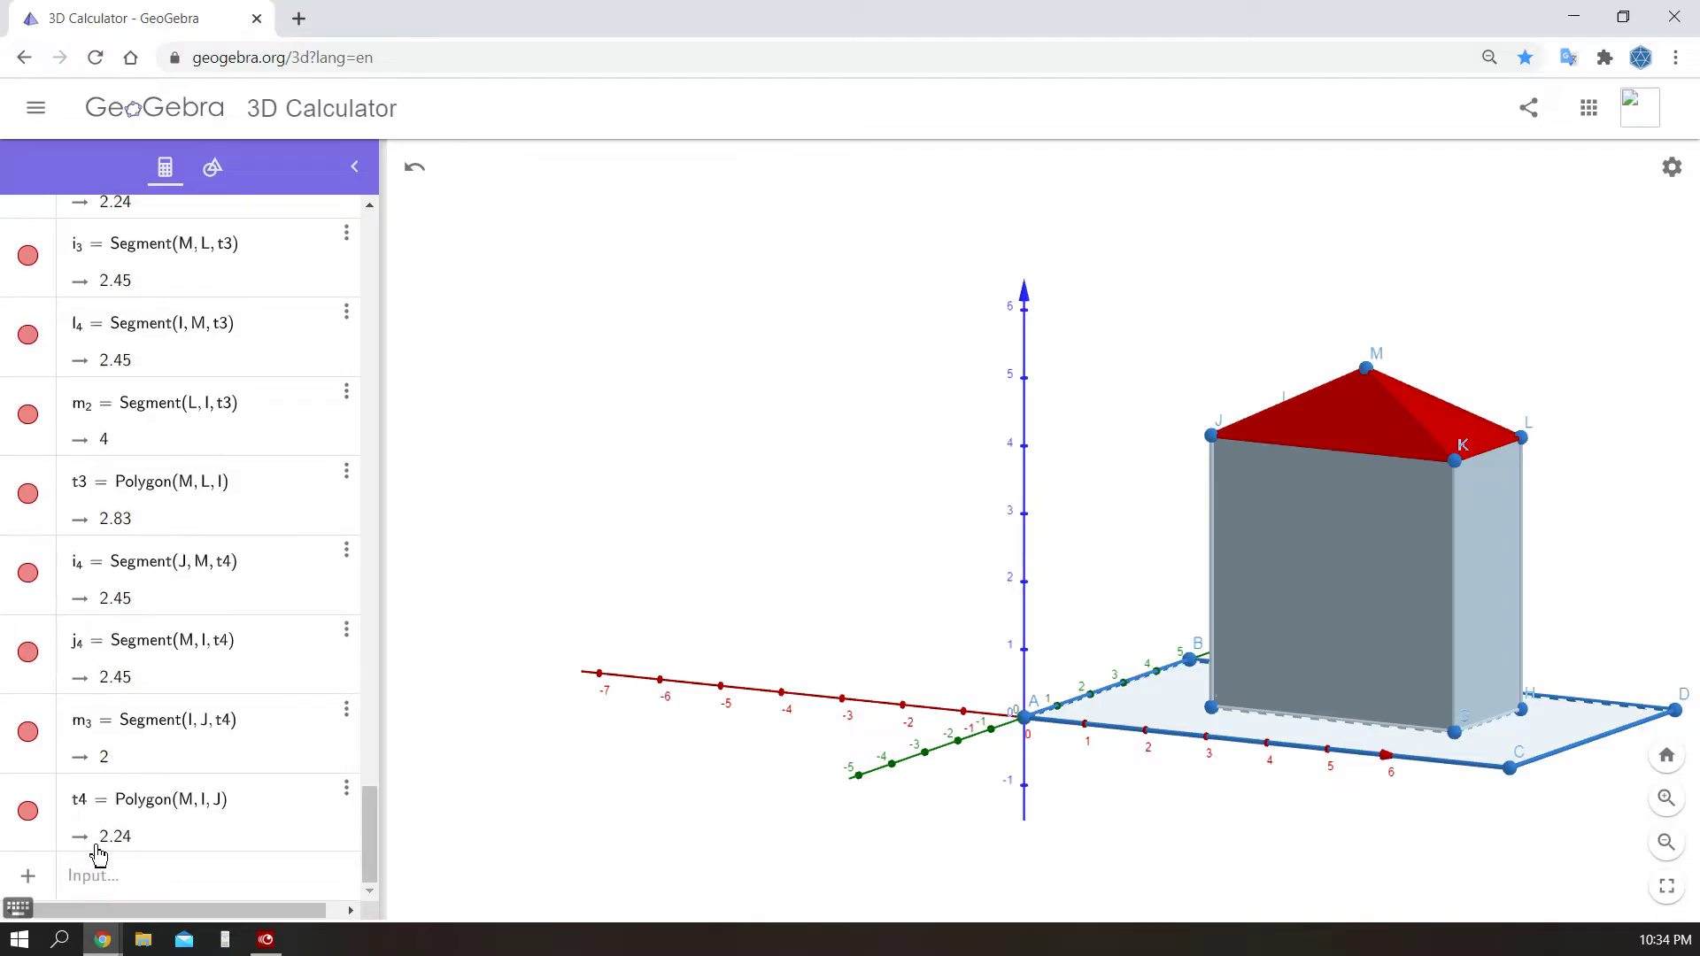
{"action": "scroll", "coordinate": [97, 854], "scroll_direction": "up", "scroll_amount": 10}
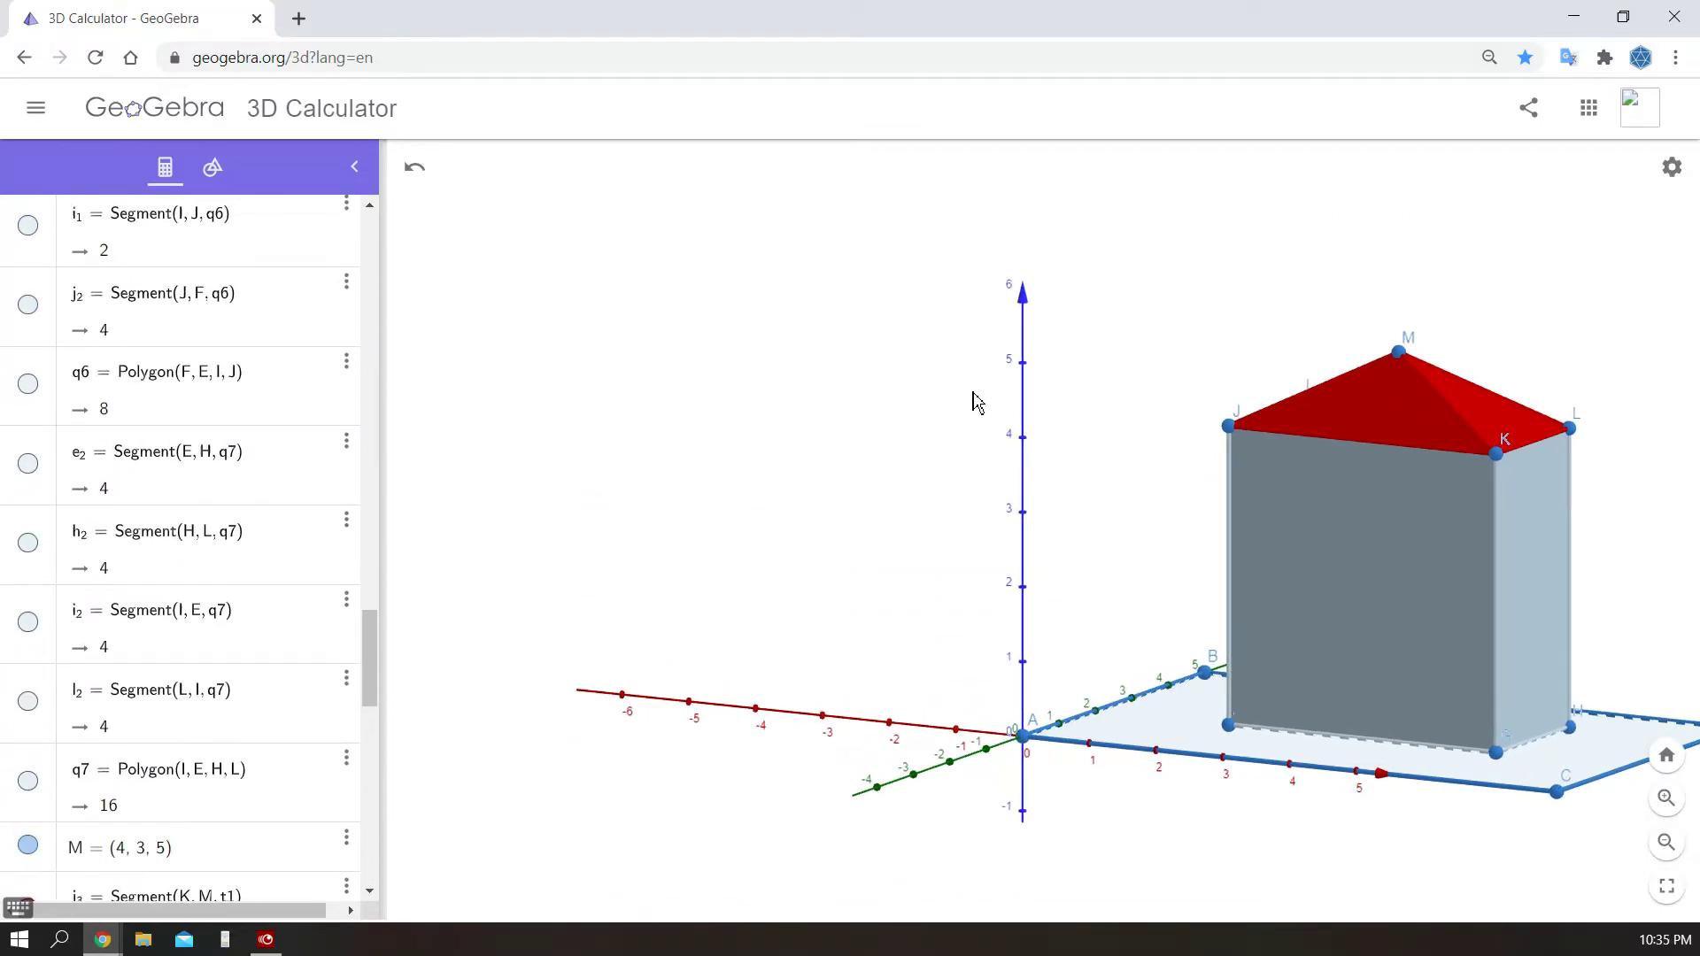
{"action": "left_click", "coordinate": [1125, 431]}
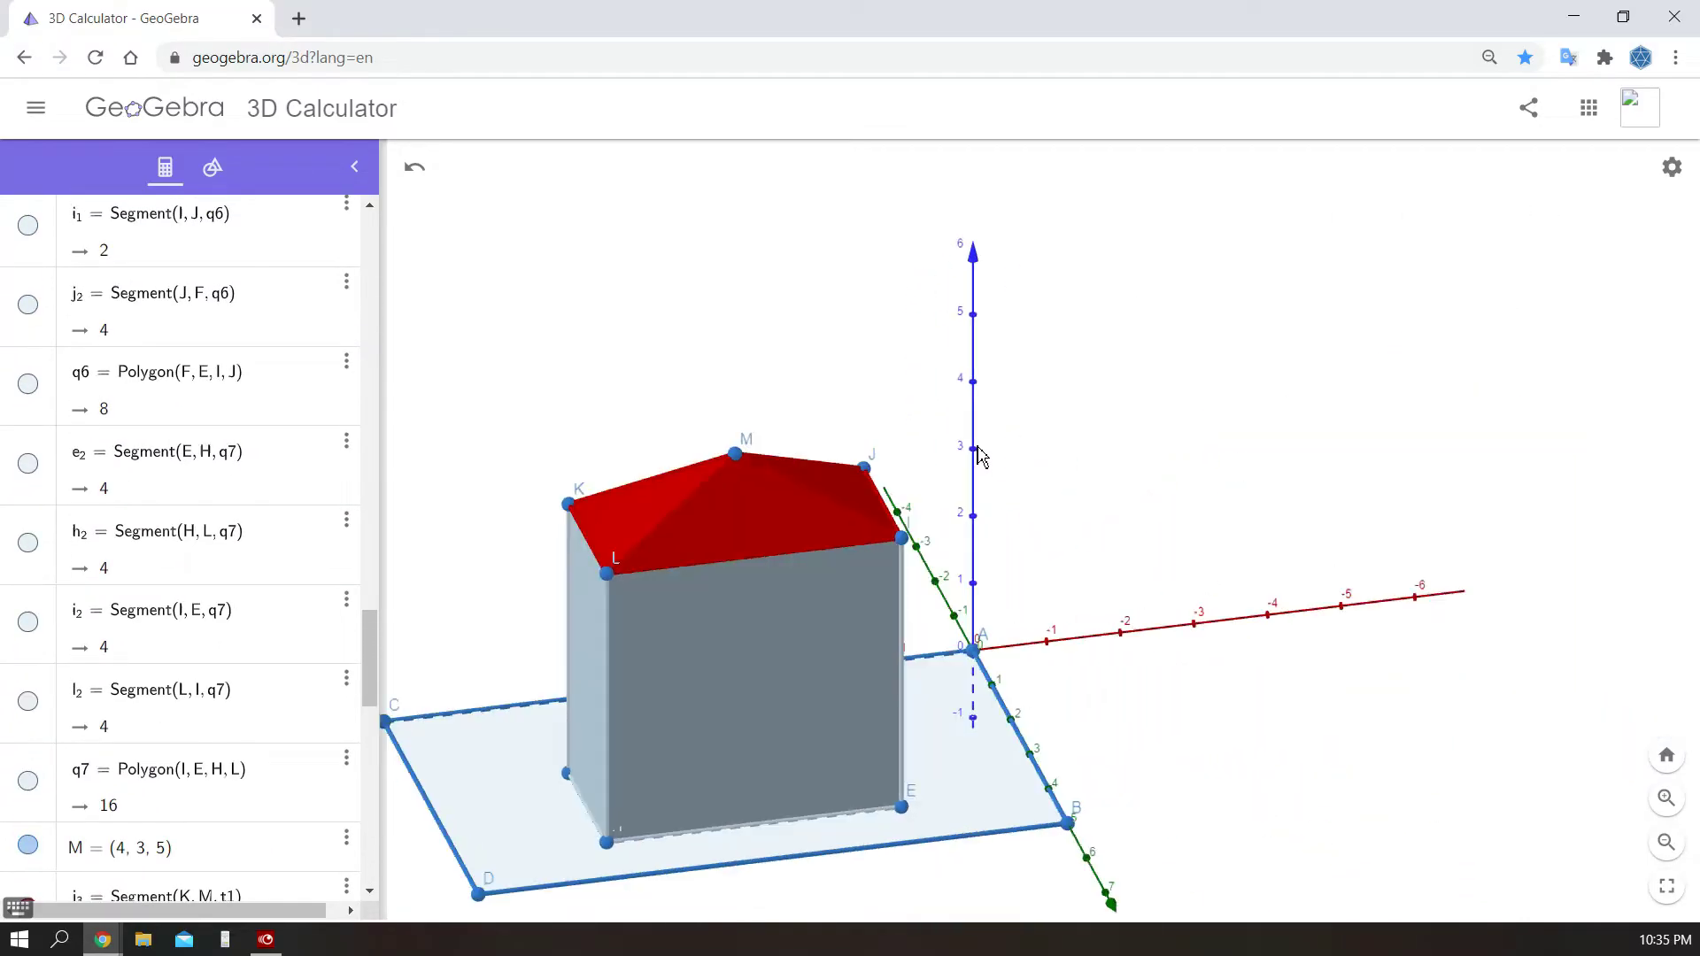
{"action": "left_click_drag", "start_coordinate": [974, 447], "coordinate": [984, 432]}
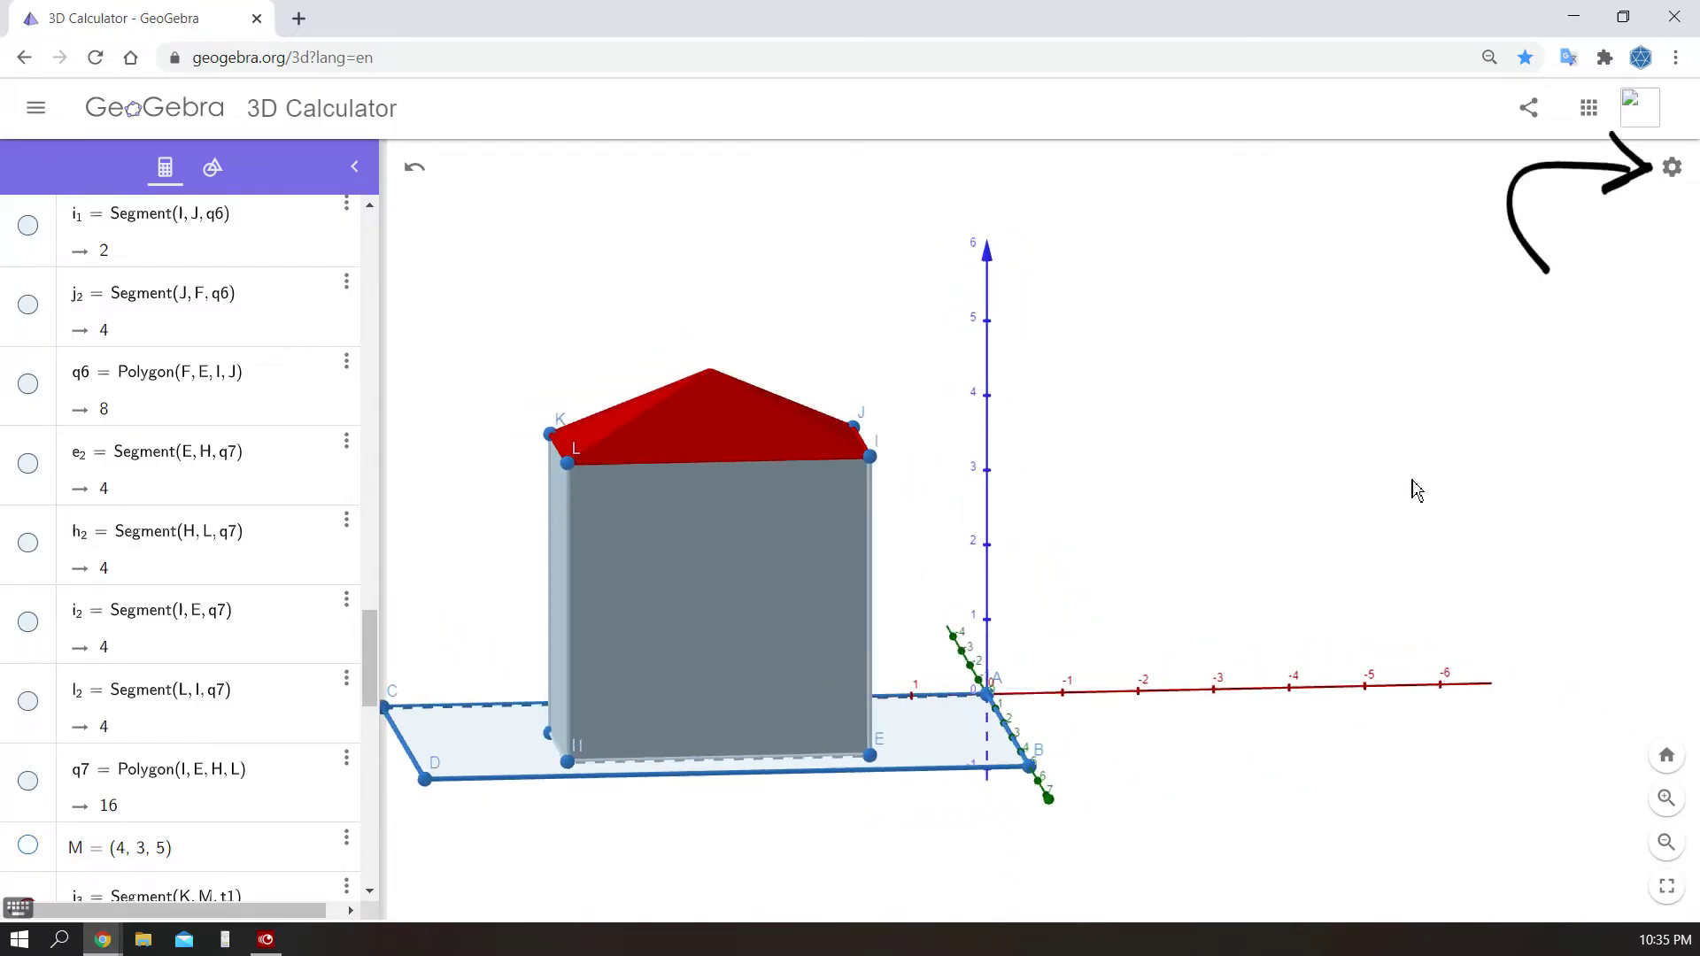
- Sort the algebra list by Object Type in the settings, then close them
{"action": "left_click", "coordinate": [1672, 166]}
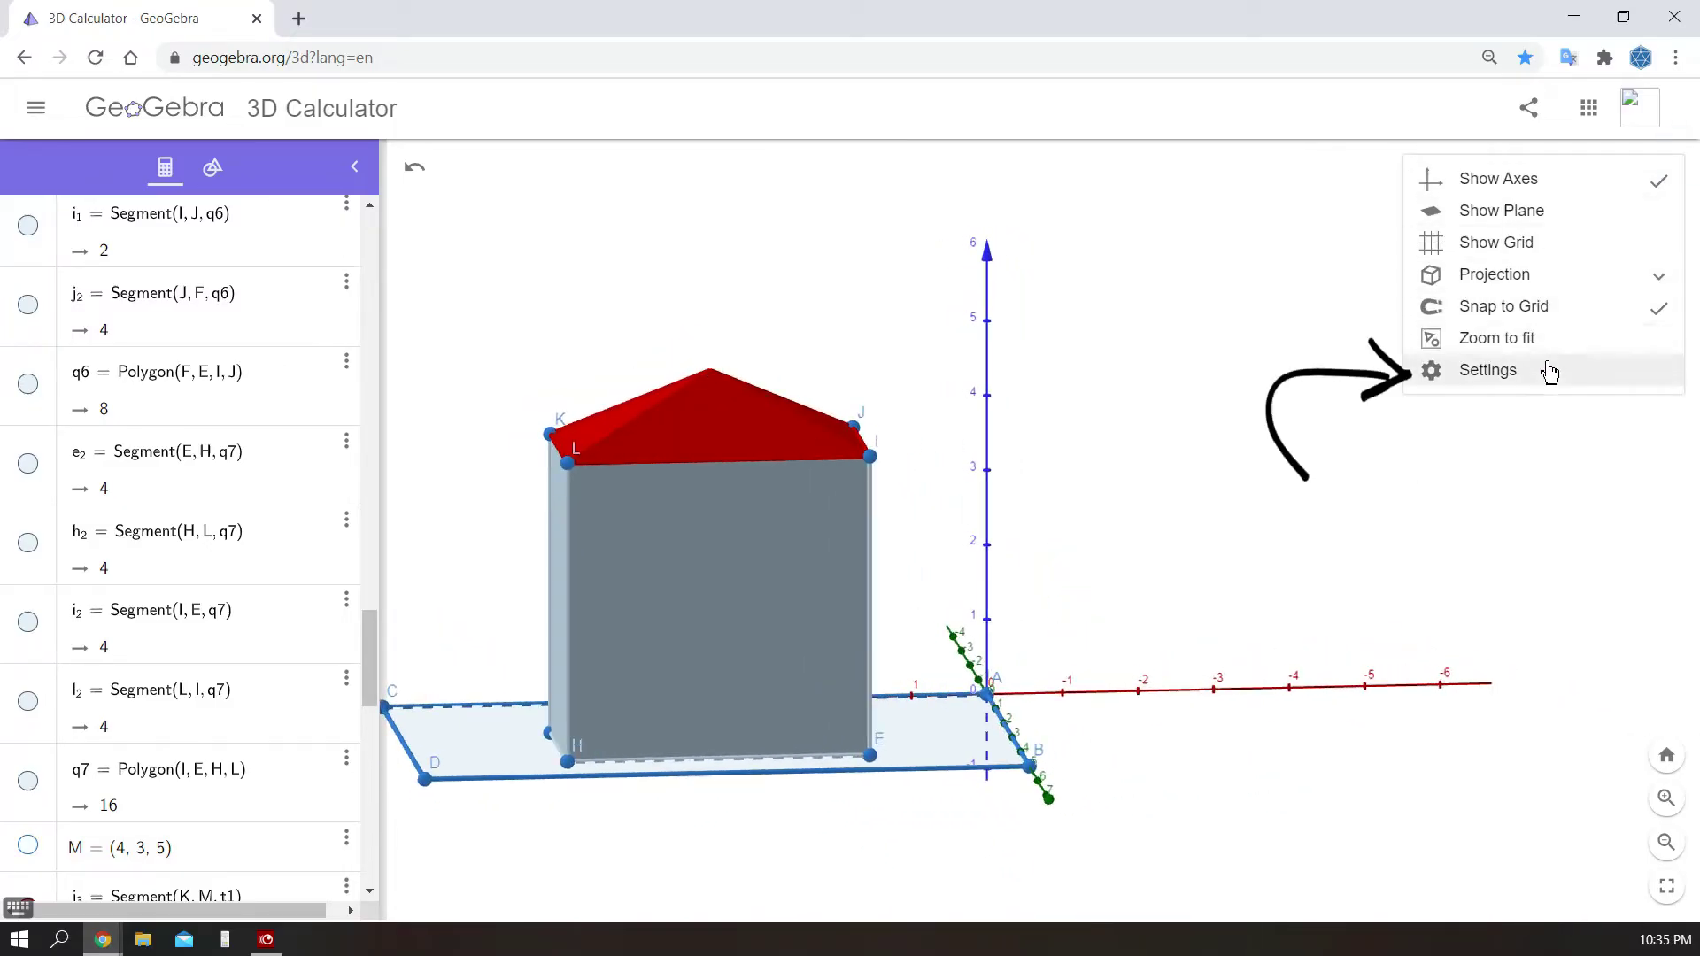
{"action": "left_click", "coordinate": [1546, 374]}
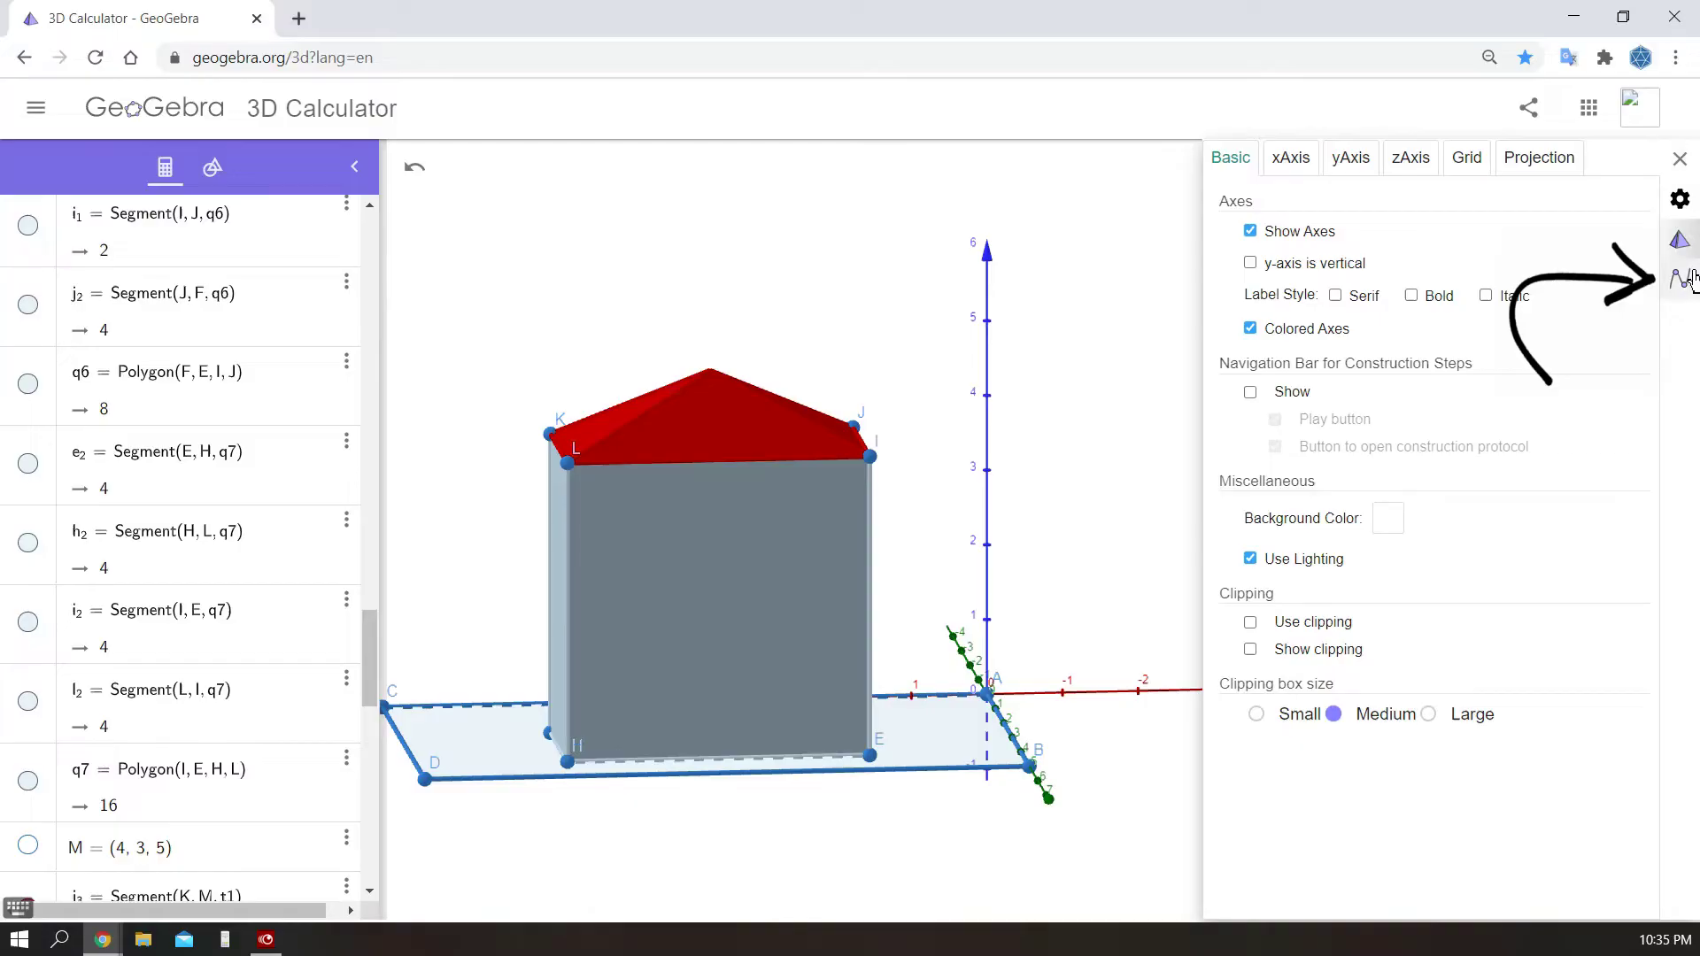
{"action": "left_click", "coordinate": [1690, 280]}
{"action": "left_click", "coordinate": [1343, 306]}
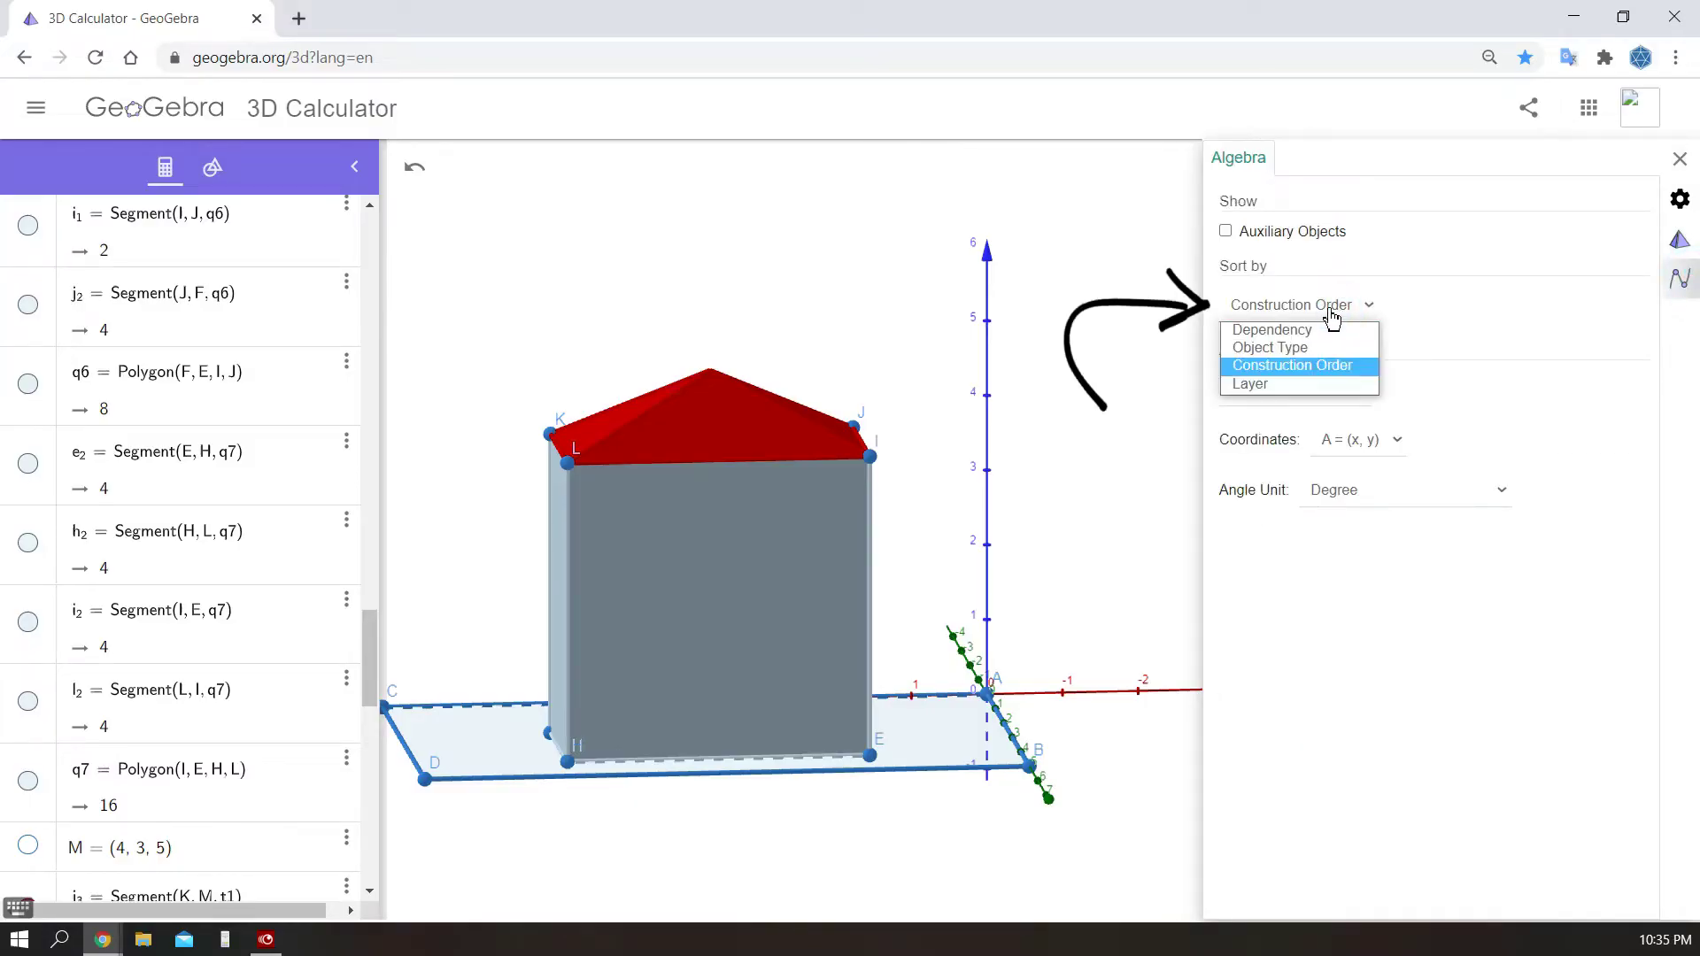
{"action": "left_click", "coordinate": [1280, 346]}
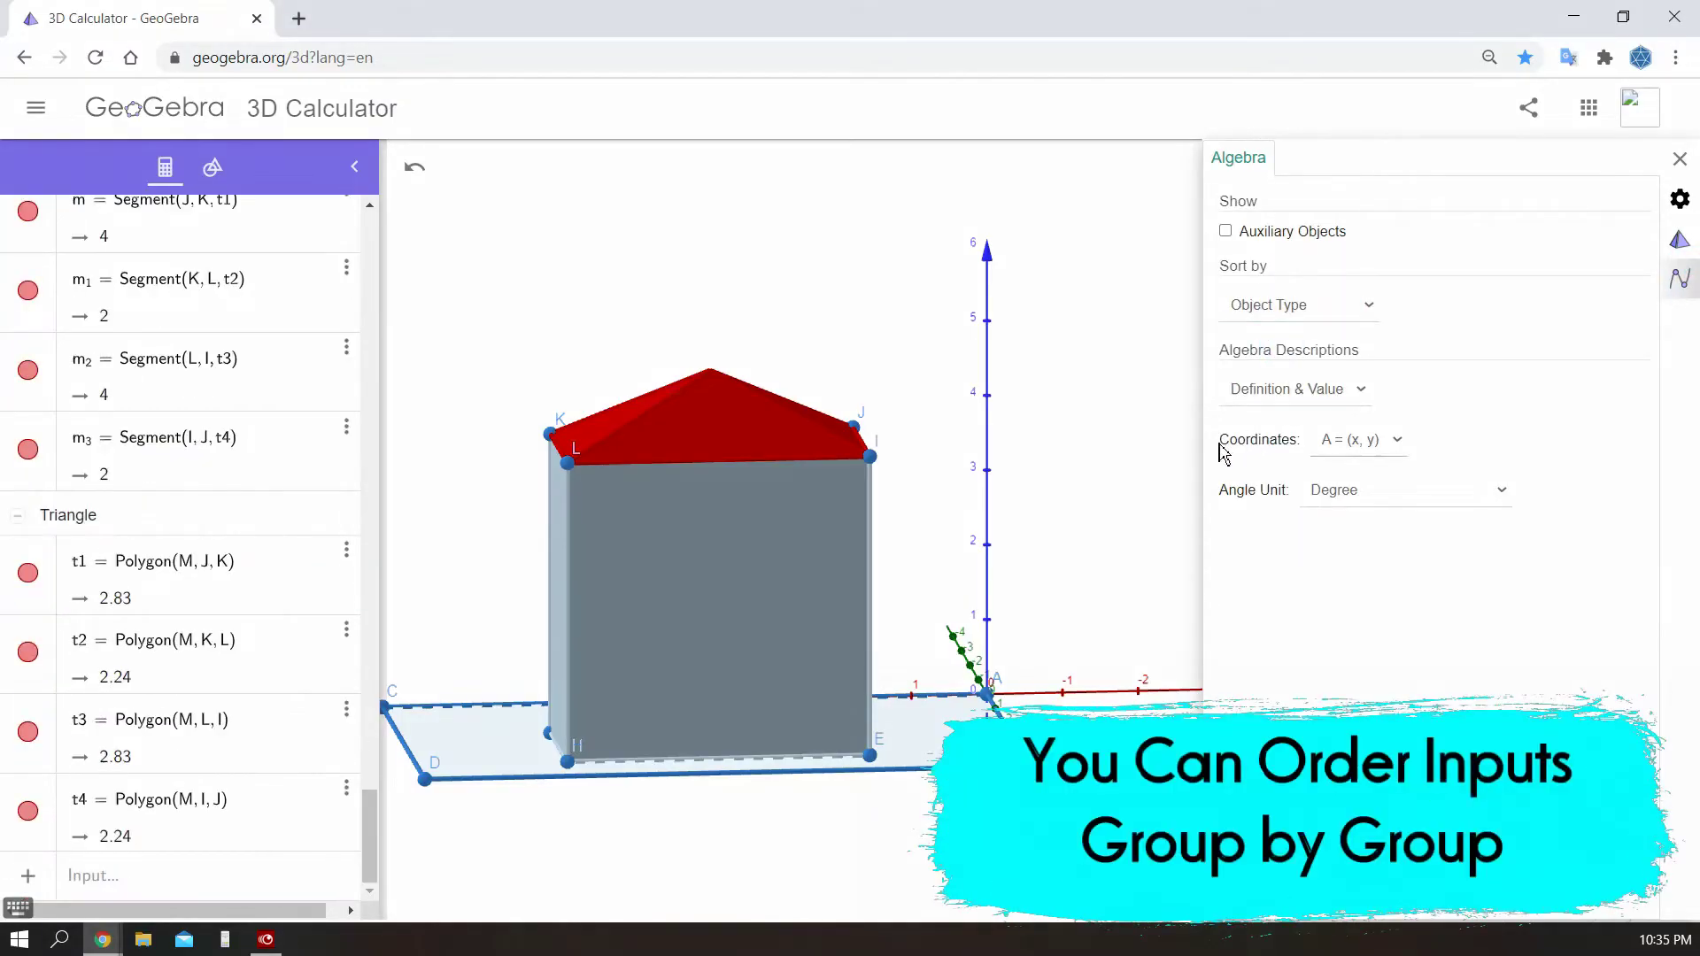
{"action": "left_click", "coordinate": [759, 235]}
{"action": "left_click", "coordinate": [1680, 159]}
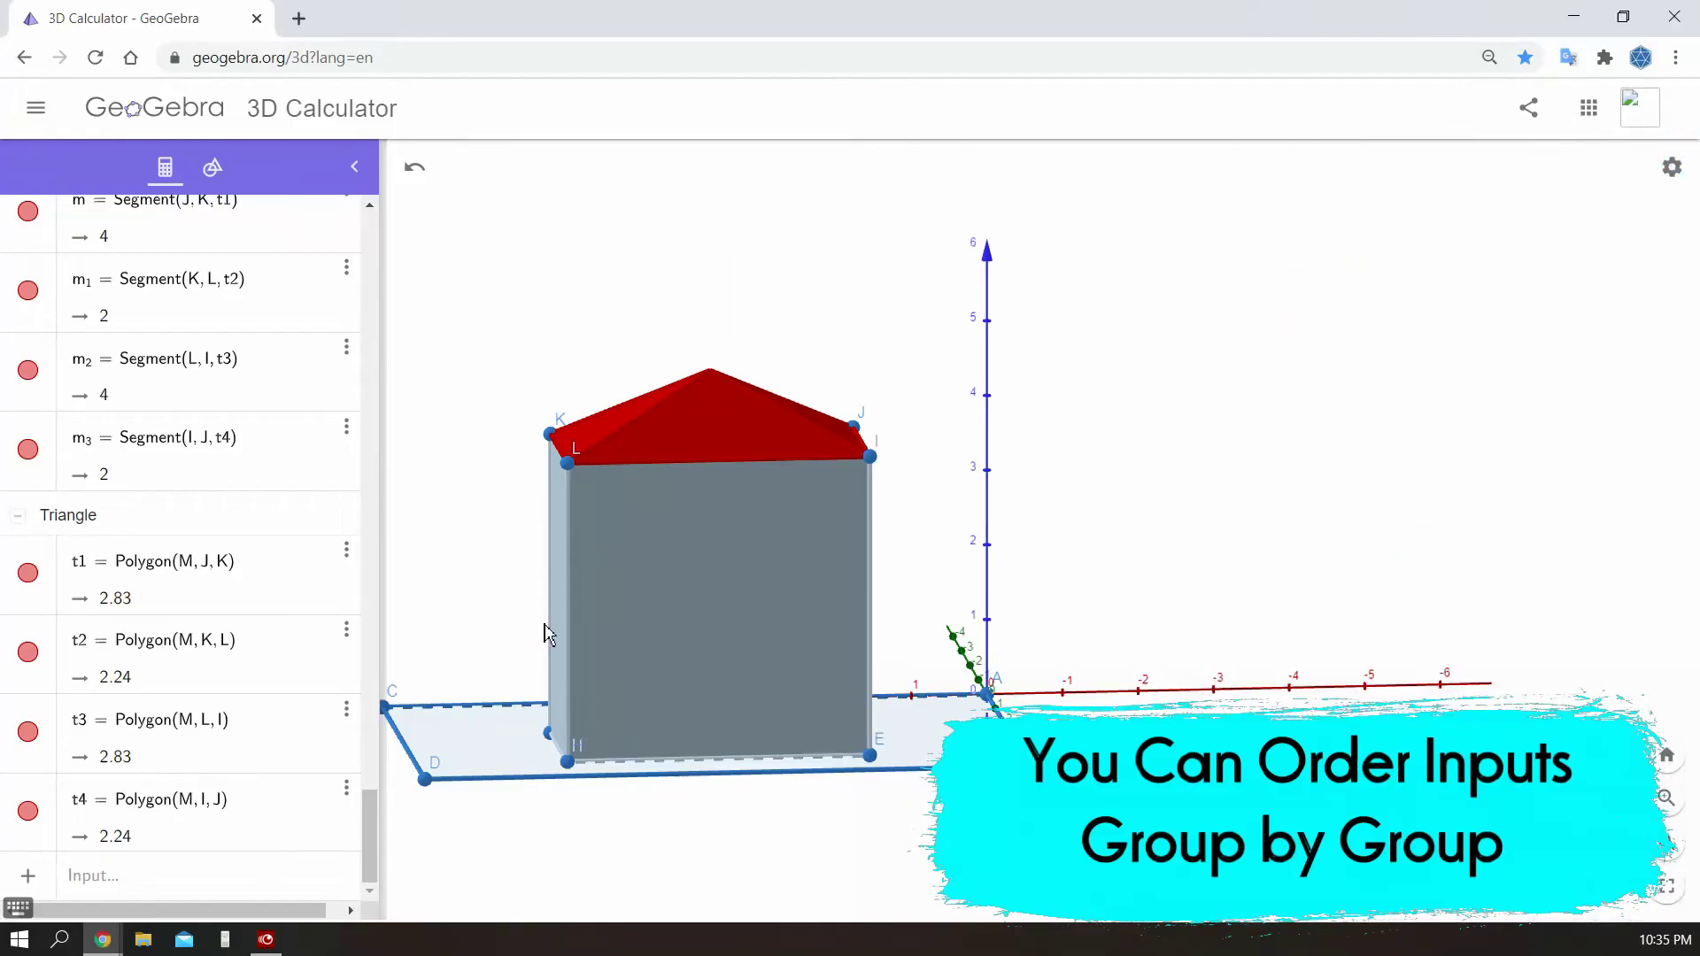
- Hide all corner points from A through L so only the faces and edges of the house are displayed
{"action": "left_click_drag", "start_coordinate": [367, 825], "coordinate": [336, 232]}
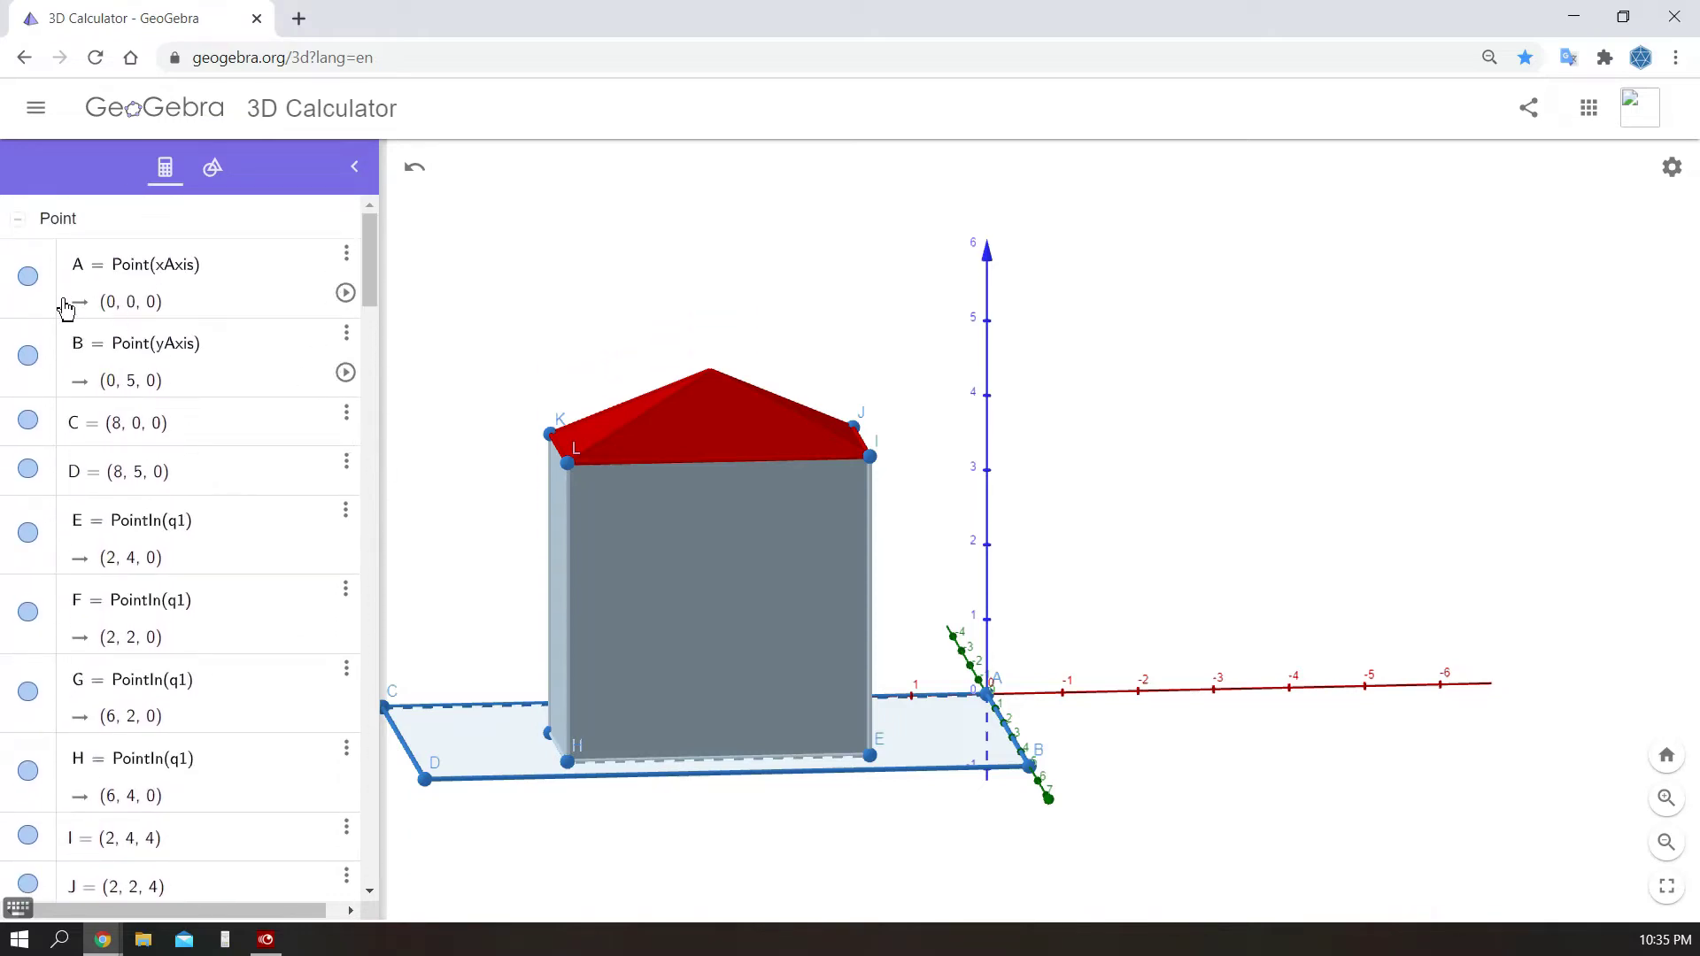
{"action": "left_click", "coordinate": [27, 277]}
{"action": "left_click", "coordinate": [27, 355]}
{"action": "left_click", "coordinate": [27, 420]}
{"action": "left_click", "coordinate": [27, 469]}
{"action": "left_click", "coordinate": [28, 532]}
{"action": "left_click", "coordinate": [28, 613]}
{"action": "left_click", "coordinate": [28, 771]}
{"action": "left_click", "coordinate": [28, 836]}
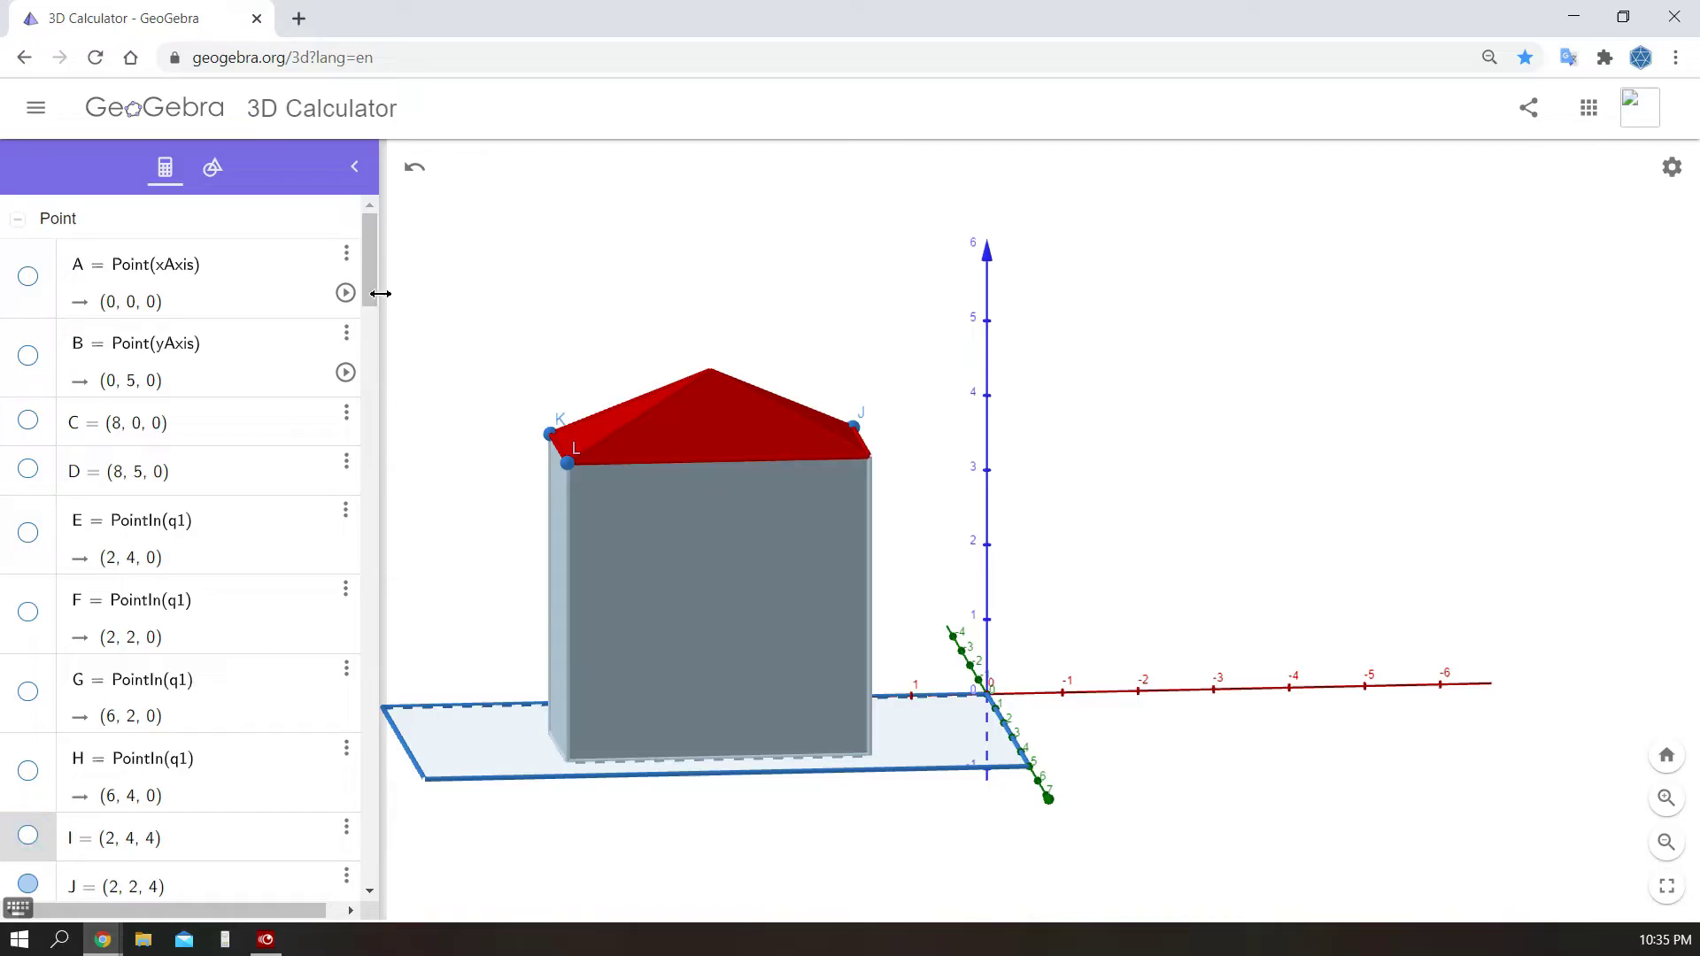
{"action": "left_click_drag", "start_coordinate": [370, 289], "coordinate": [370, 337]}
{"action": "left_click", "coordinate": [27, 305]}
{"action": "left_click", "coordinate": [27, 354]}
{"action": "left_click", "coordinate": [27, 404]}
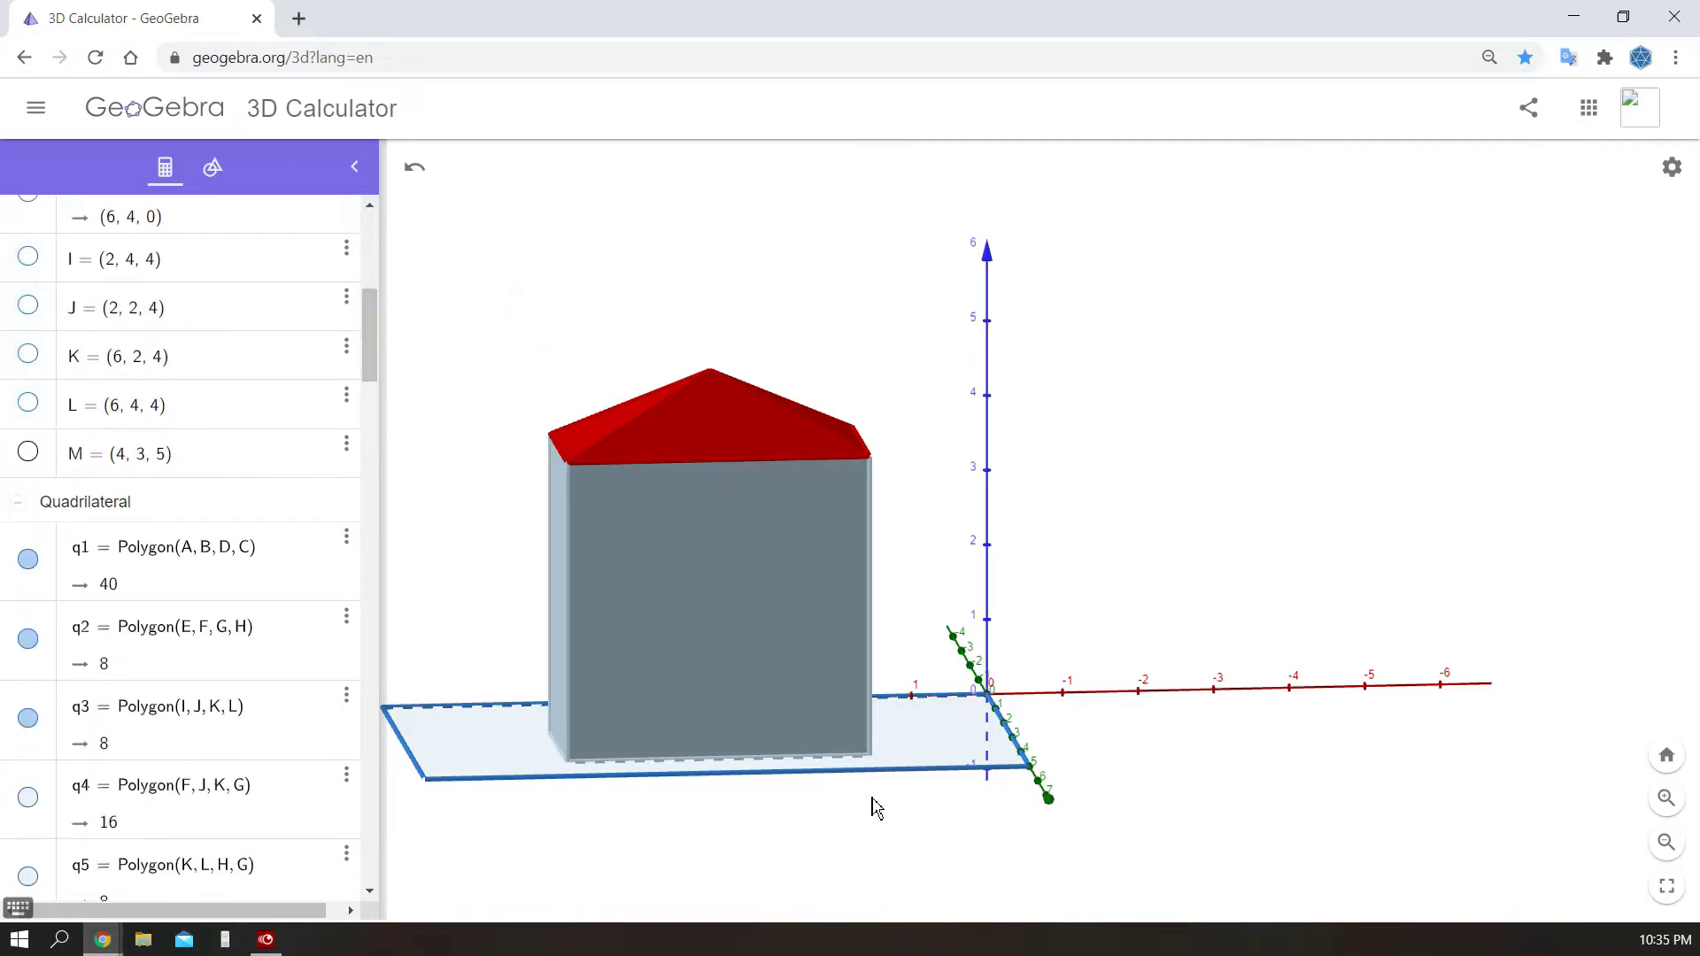
- Hide the coordinate axes of the 3D view
{"action": "left_click_drag", "start_coordinate": [824, 851], "coordinate": [894, 850]}
{"action": "left_click", "coordinate": [1672, 167]}
{"action": "left_click", "coordinate": [1659, 182]}
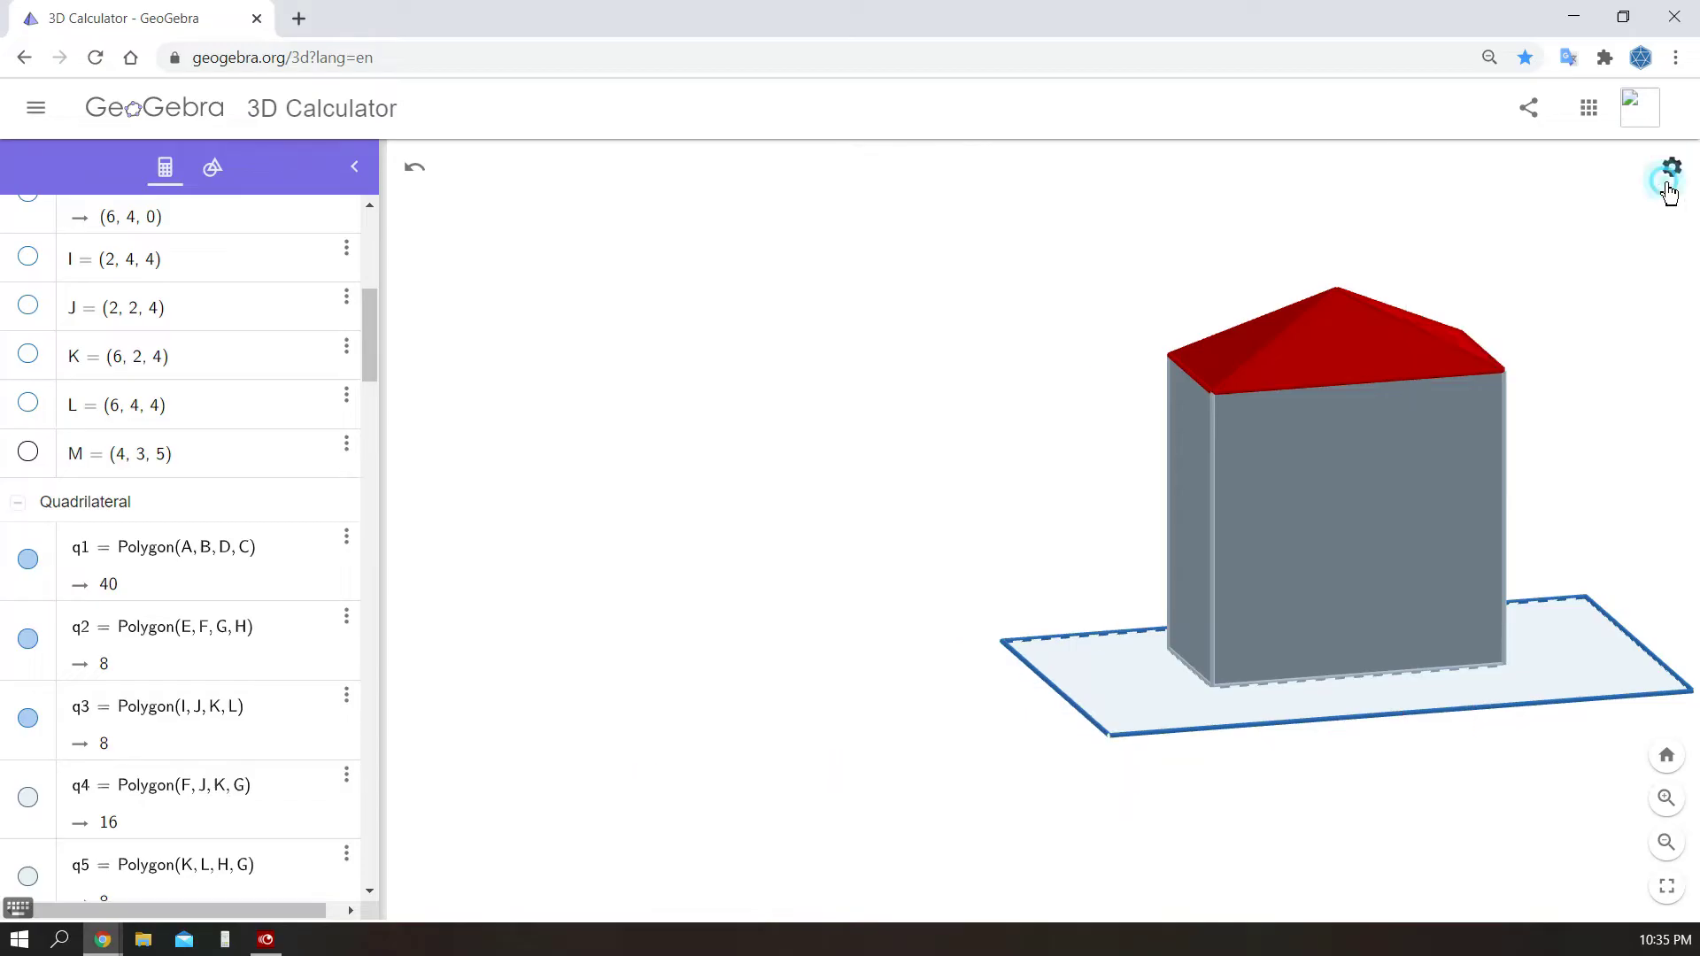
- Color the base rectangle ABDC green and raise its opacity to 100
{"action": "left_click", "coordinate": [1082, 591]}
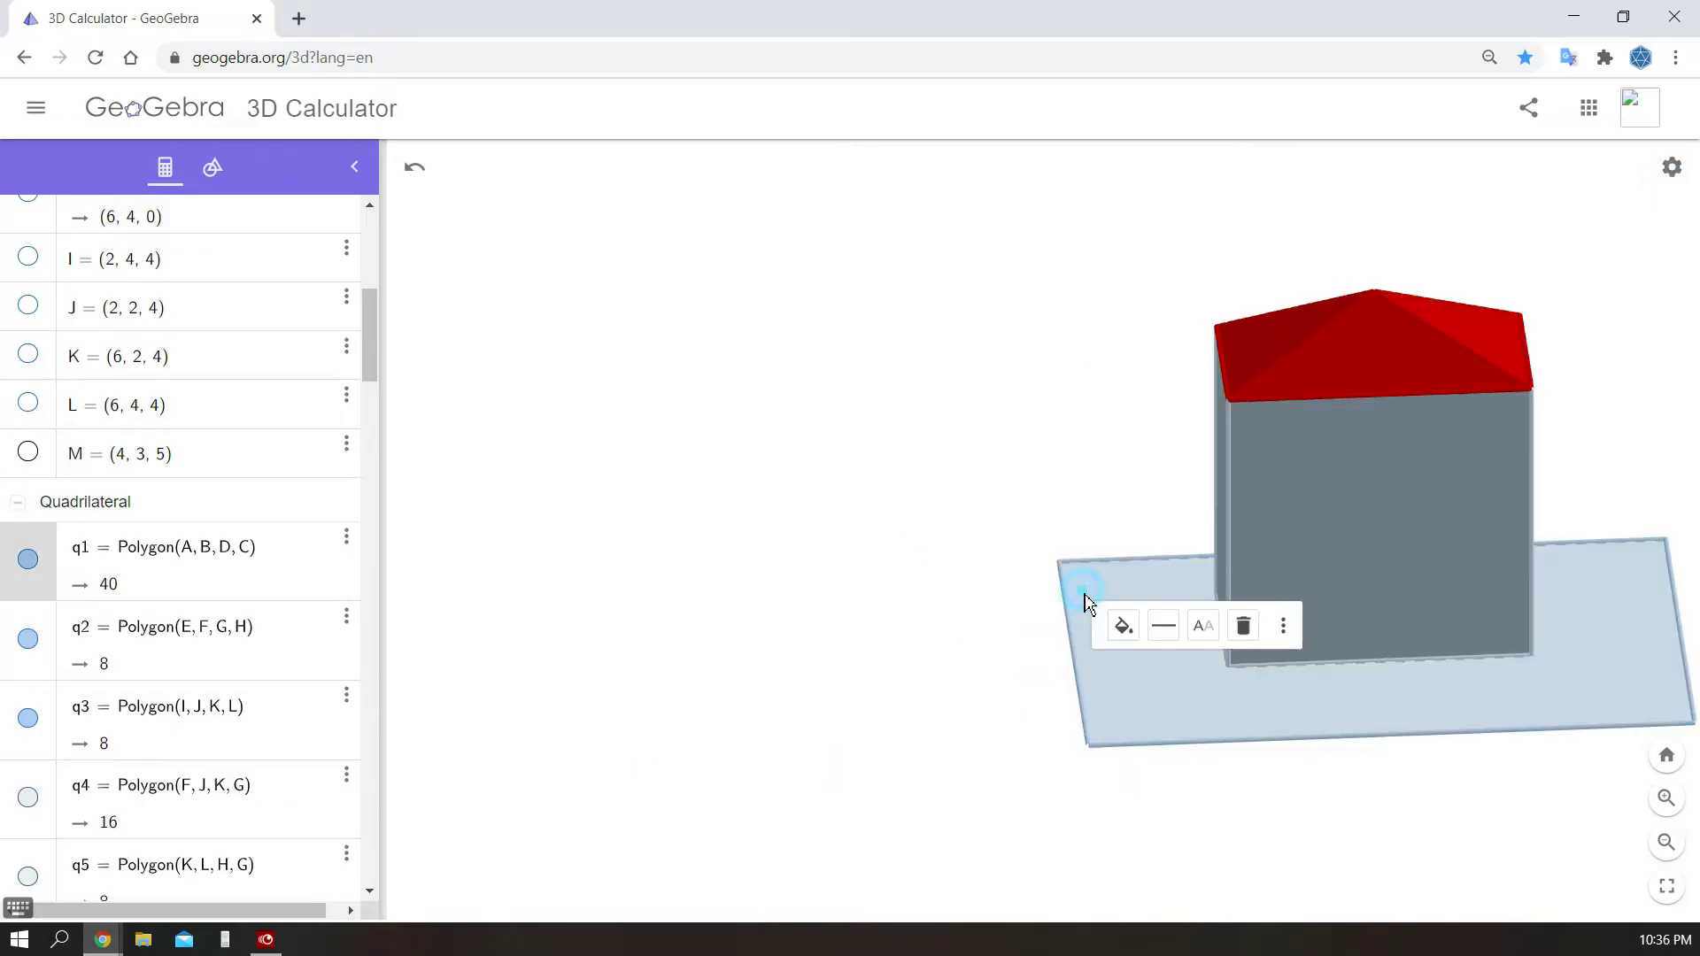
{"action": "left_click", "coordinate": [1123, 627]}
{"action": "left_click", "coordinate": [1240, 698]}
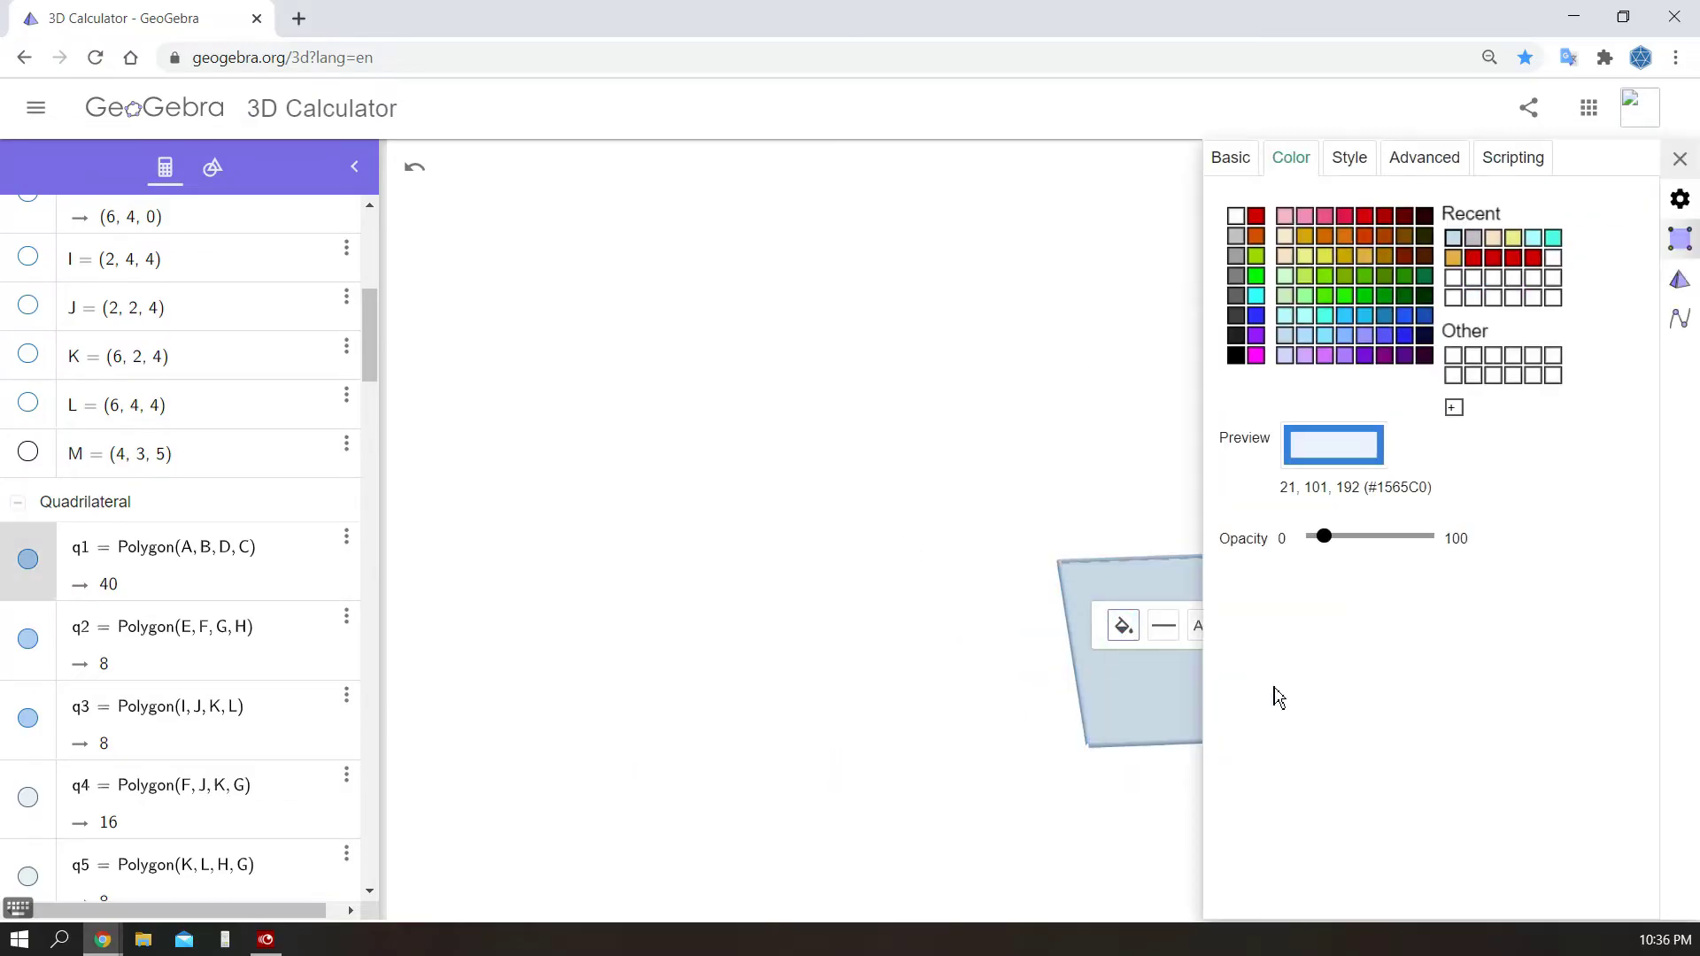
{"action": "left_click", "coordinate": [1368, 301]}
{"action": "left_click_drag", "start_coordinate": [1324, 536], "coordinate": [1492, 550]}
{"action": "left_click", "coordinate": [1680, 158]}
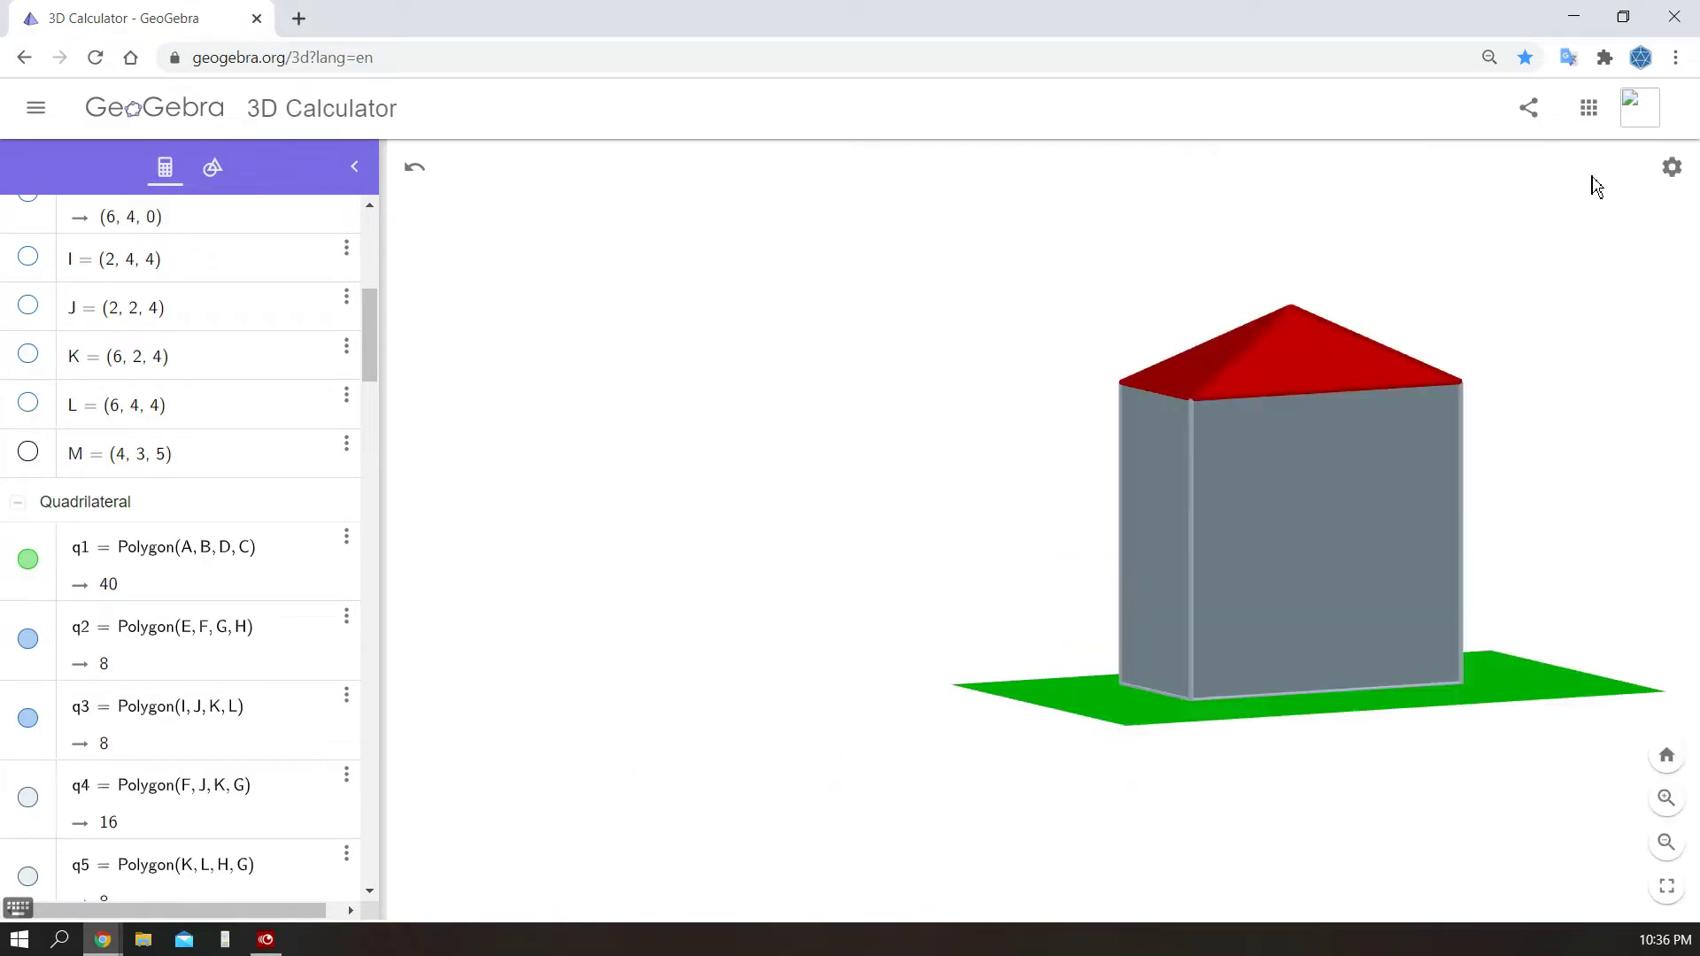
- Show the coordinate axes in the 3D view again
{"action": "left_click", "coordinate": [1670, 173]}
{"action": "left_click", "coordinate": [1581, 182]}
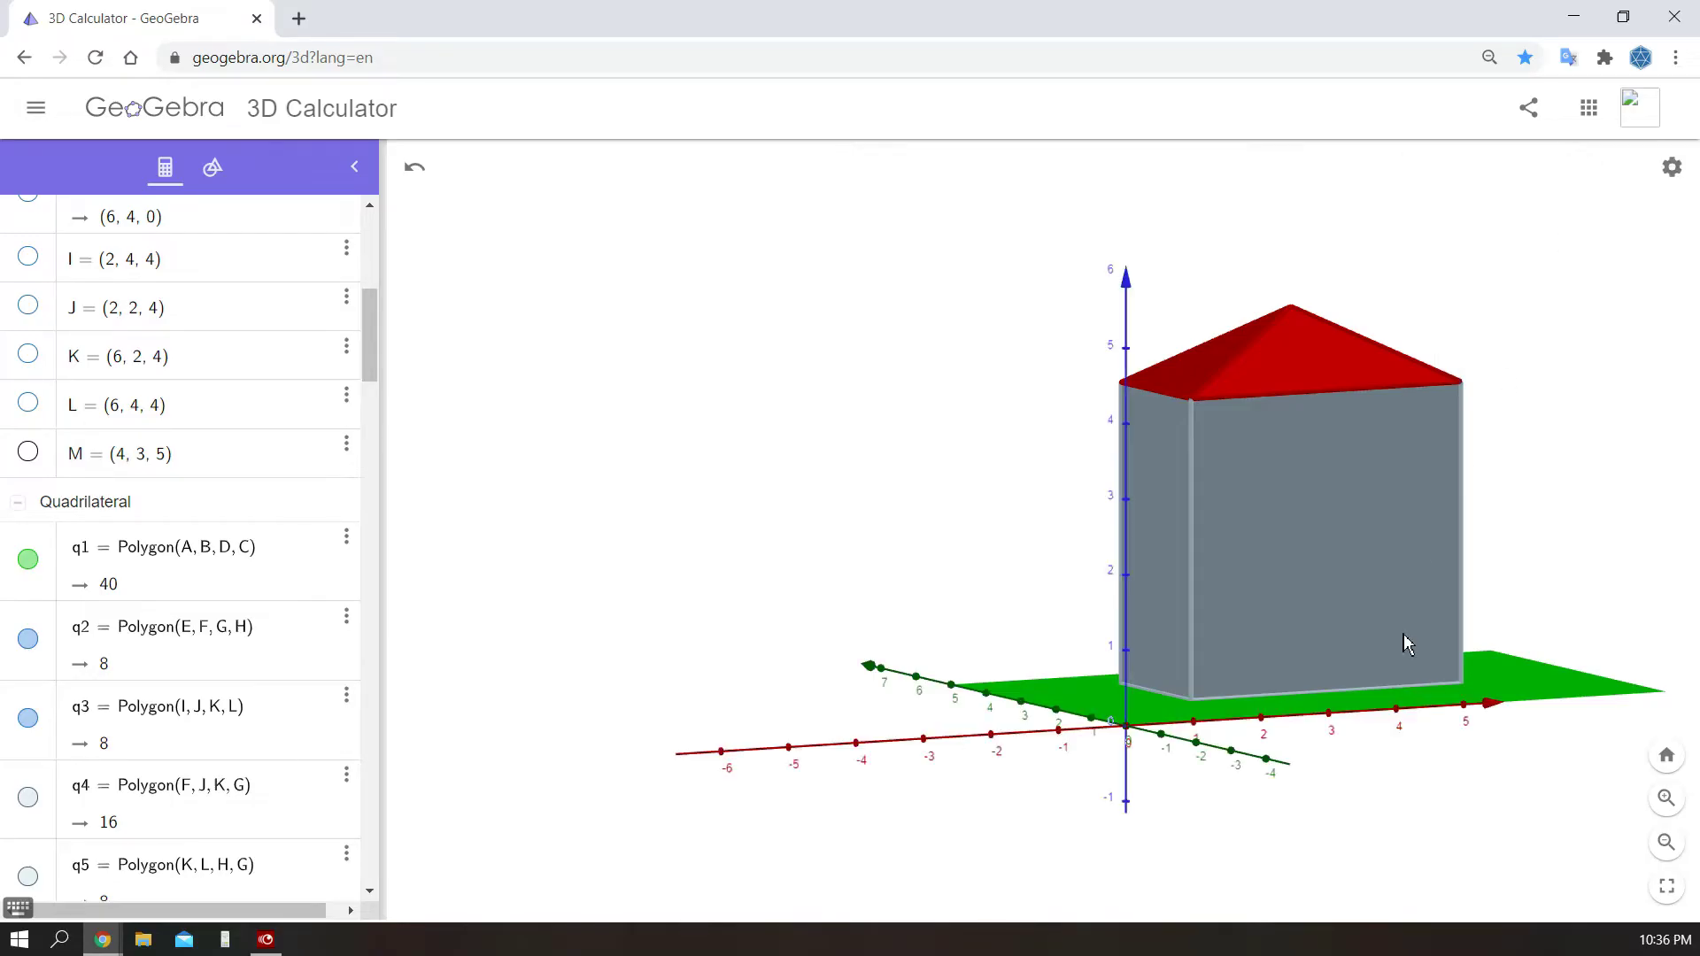
- Add two points (3.5, 2, 0) and (4.5, 2, 0) on the bottom edge of the front wall
{"action": "mouse_move", "coordinate": [1364, 770]}
{"action": "left_mouse_down"}
{"action": "mouse_move", "coordinate": [1328, 806]}
{"action": "mouse_move", "coordinate": [1335, 771]}
{"action": "left_mouse_up"}
{"action": "scroll", "coordinate": [1335, 772], "scroll_direction": "down", "scroll_amount": 4}
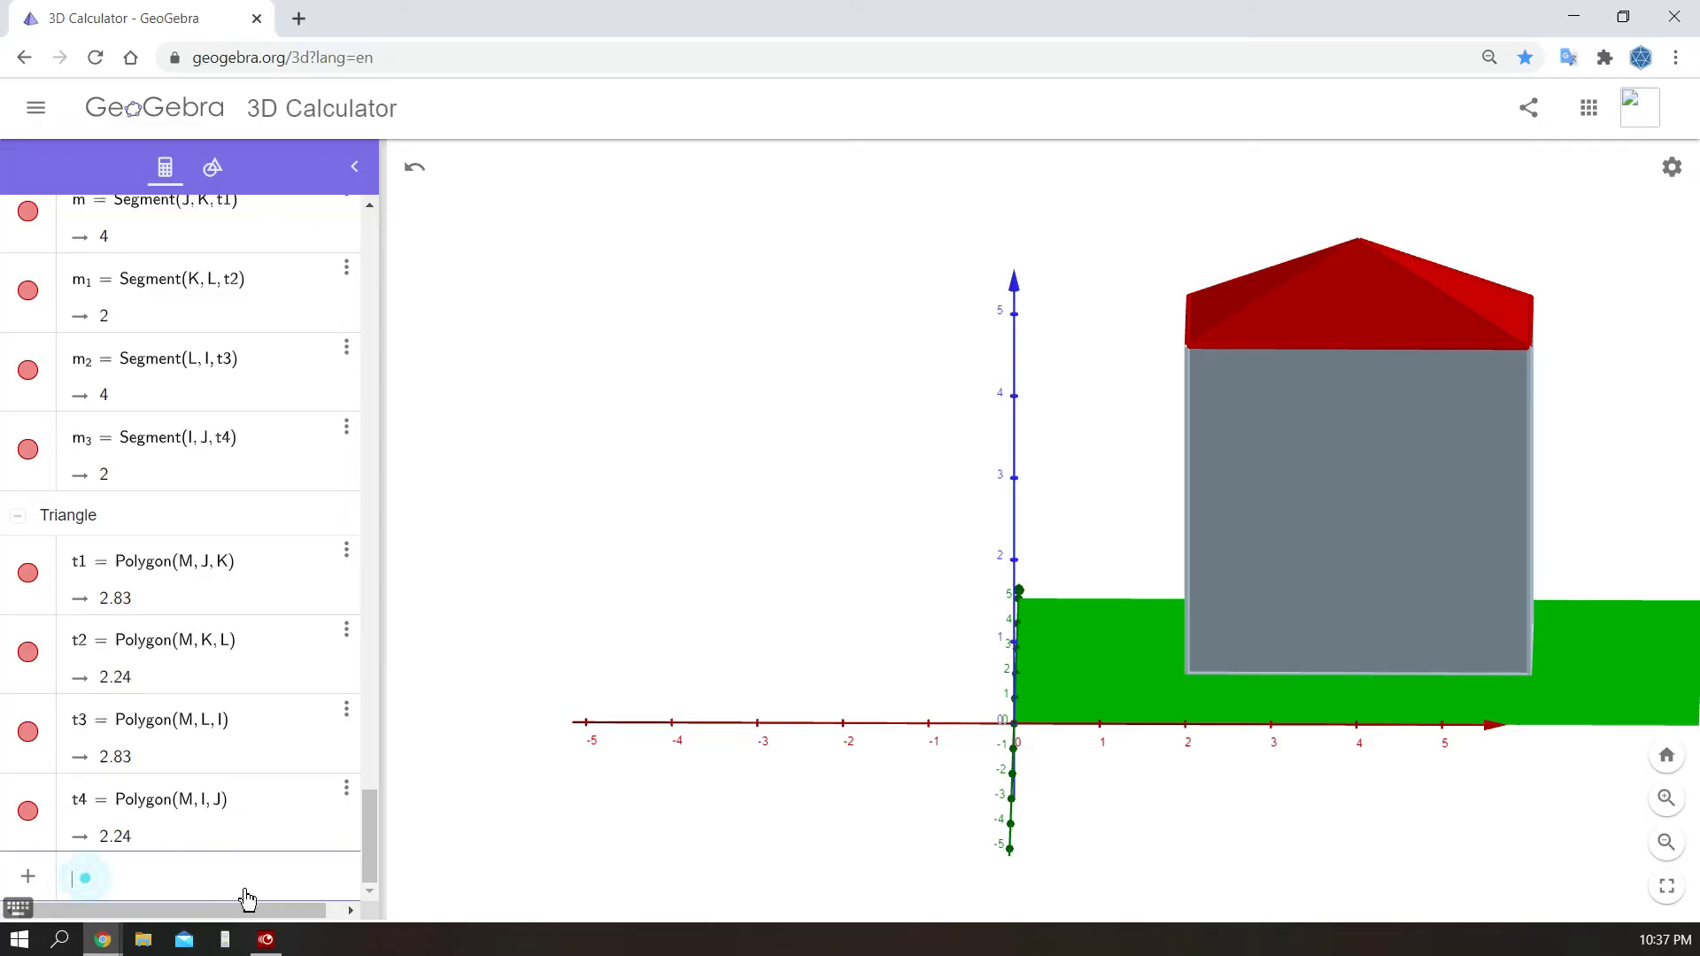
{"action": "left_click", "coordinate": [245, 891]}
{"action": "type", "text": "("}
{"action": "type", "text": "3.5,2,0"}
{"action": "key", "text": "Return"}
{"action": "type", "text": "("}
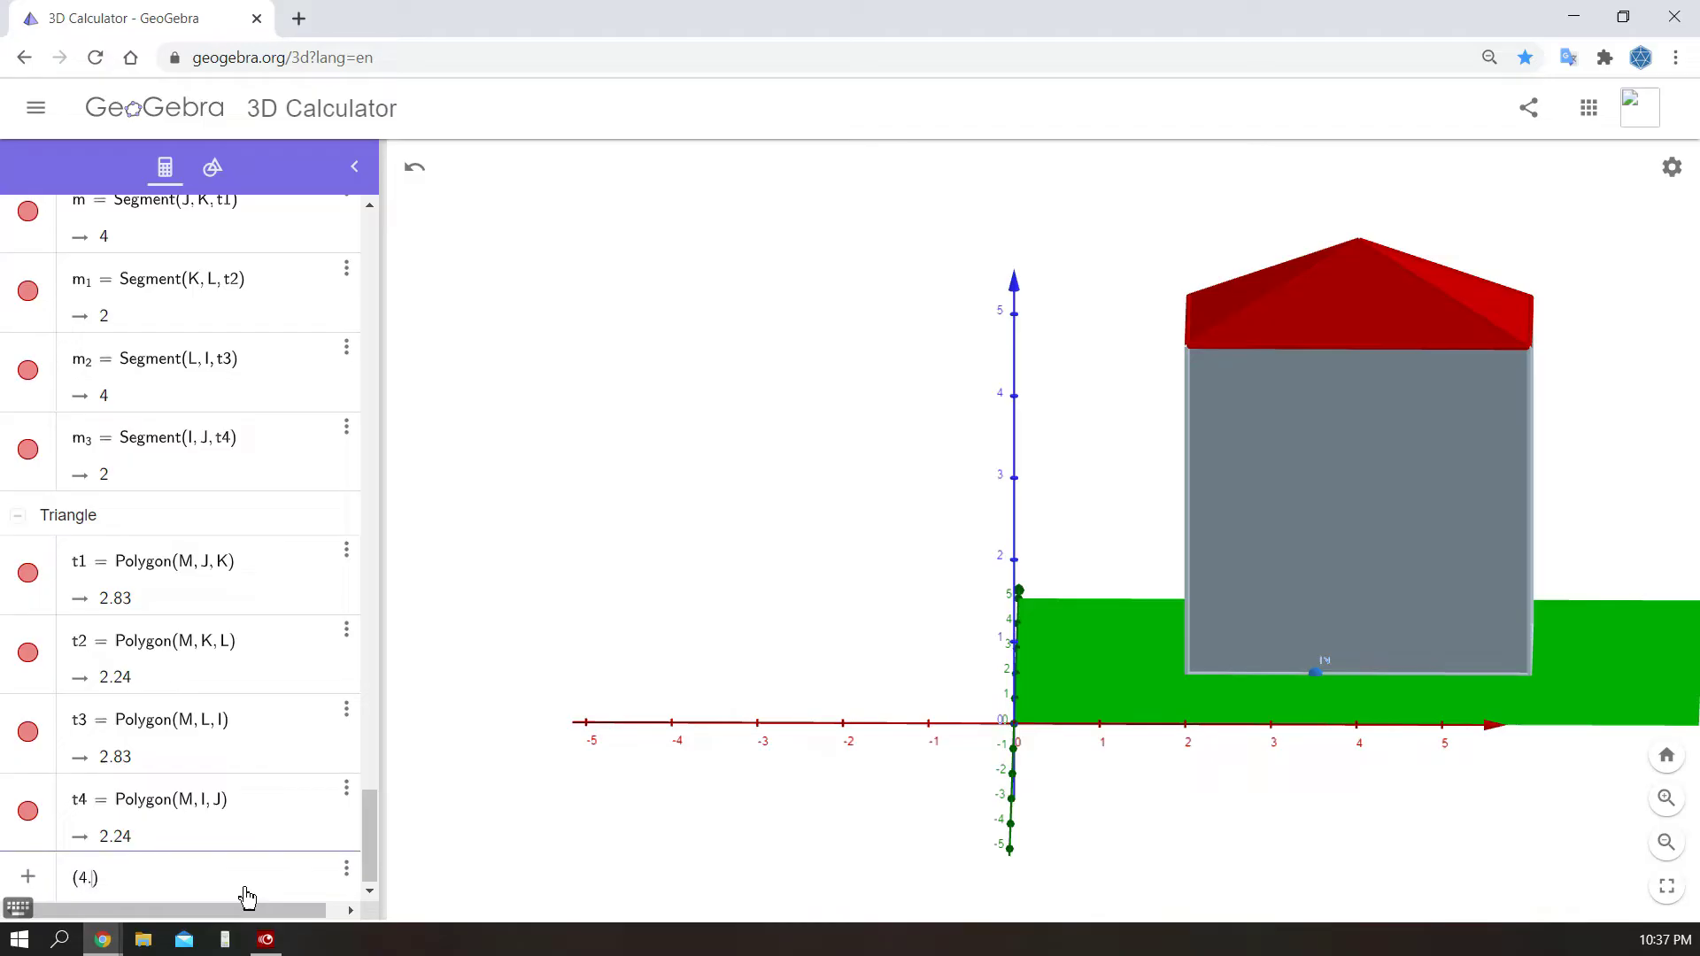
{"action": "type", "text": "4.5,2,0"}
{"action": "key", "text": "Return"}
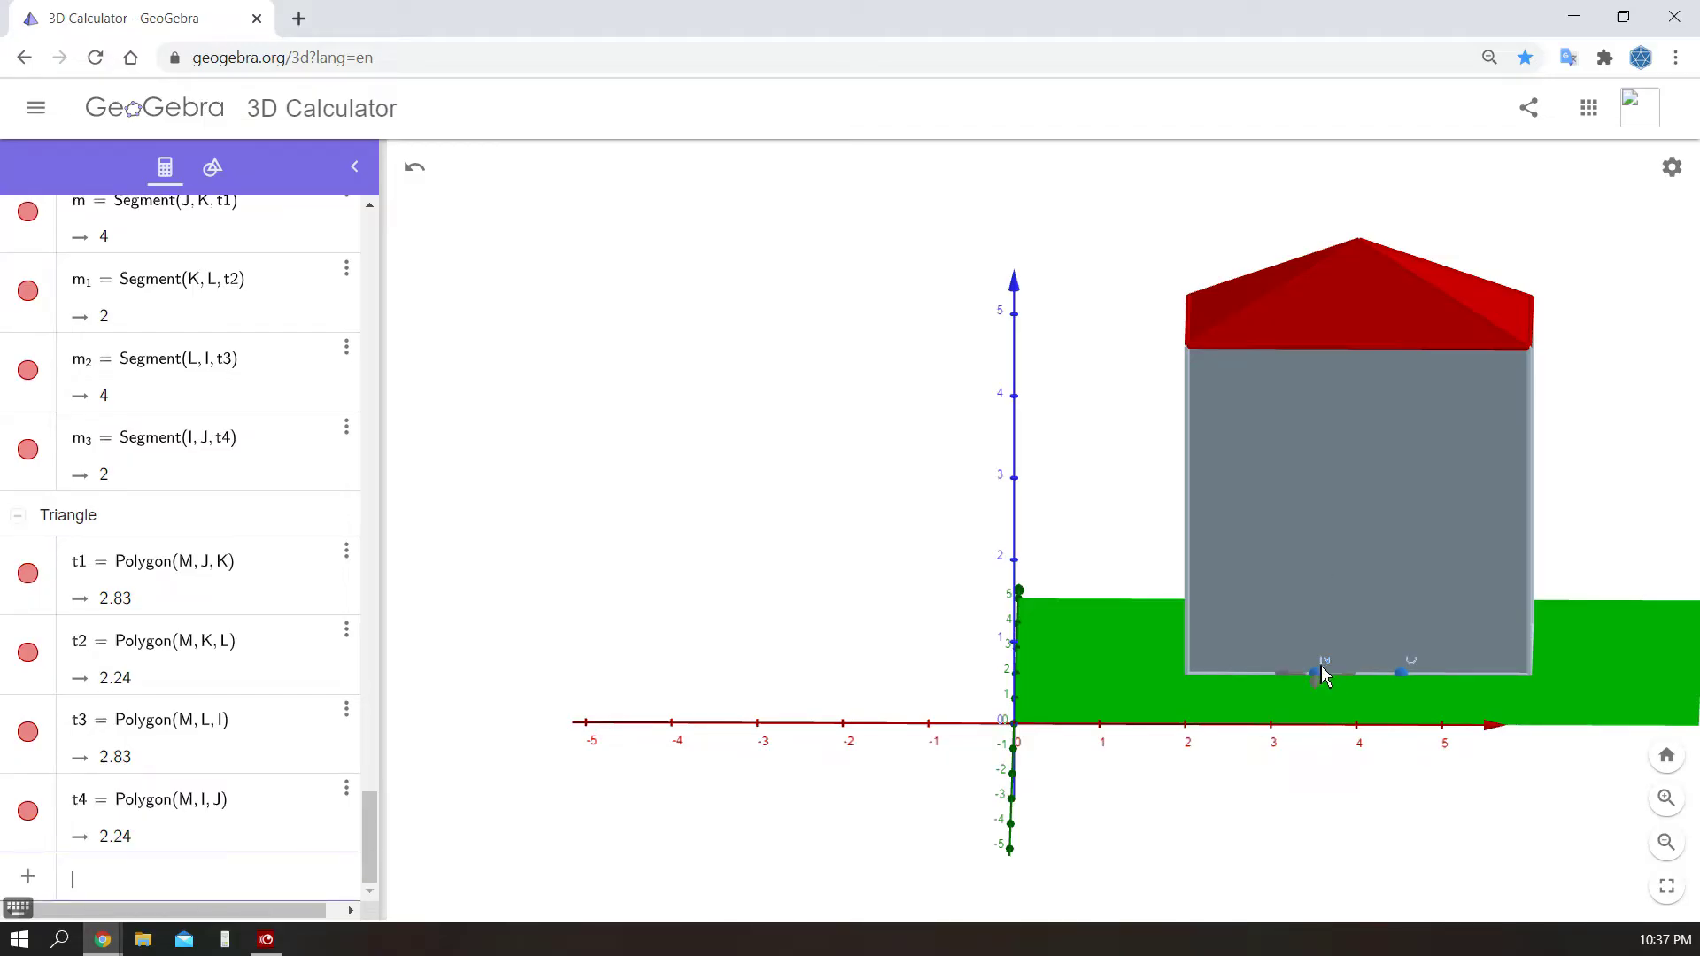
- Add points (3.5, 2, 1) and (4.5, 2, 1) and draw the door polygon through N, P, Q and O
{"action": "scroll", "coordinate": [171, 859], "scroll_direction": "up", "scroll_amount": 10}
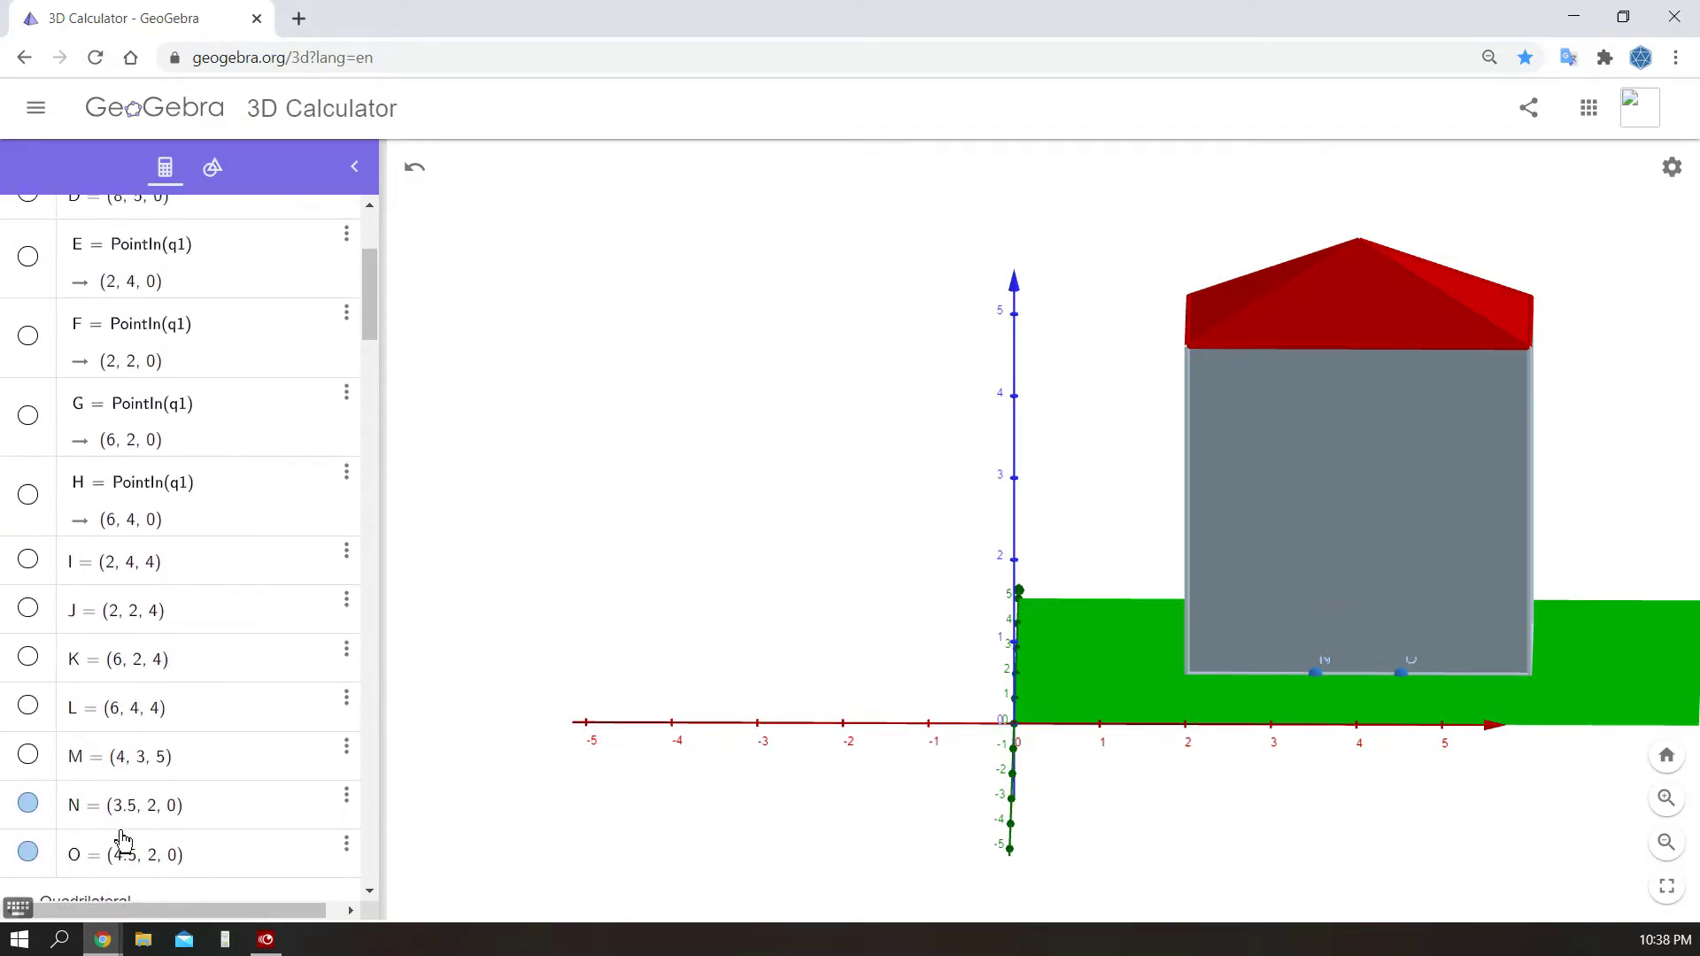
{"action": "left_click", "coordinate": [162, 807]}
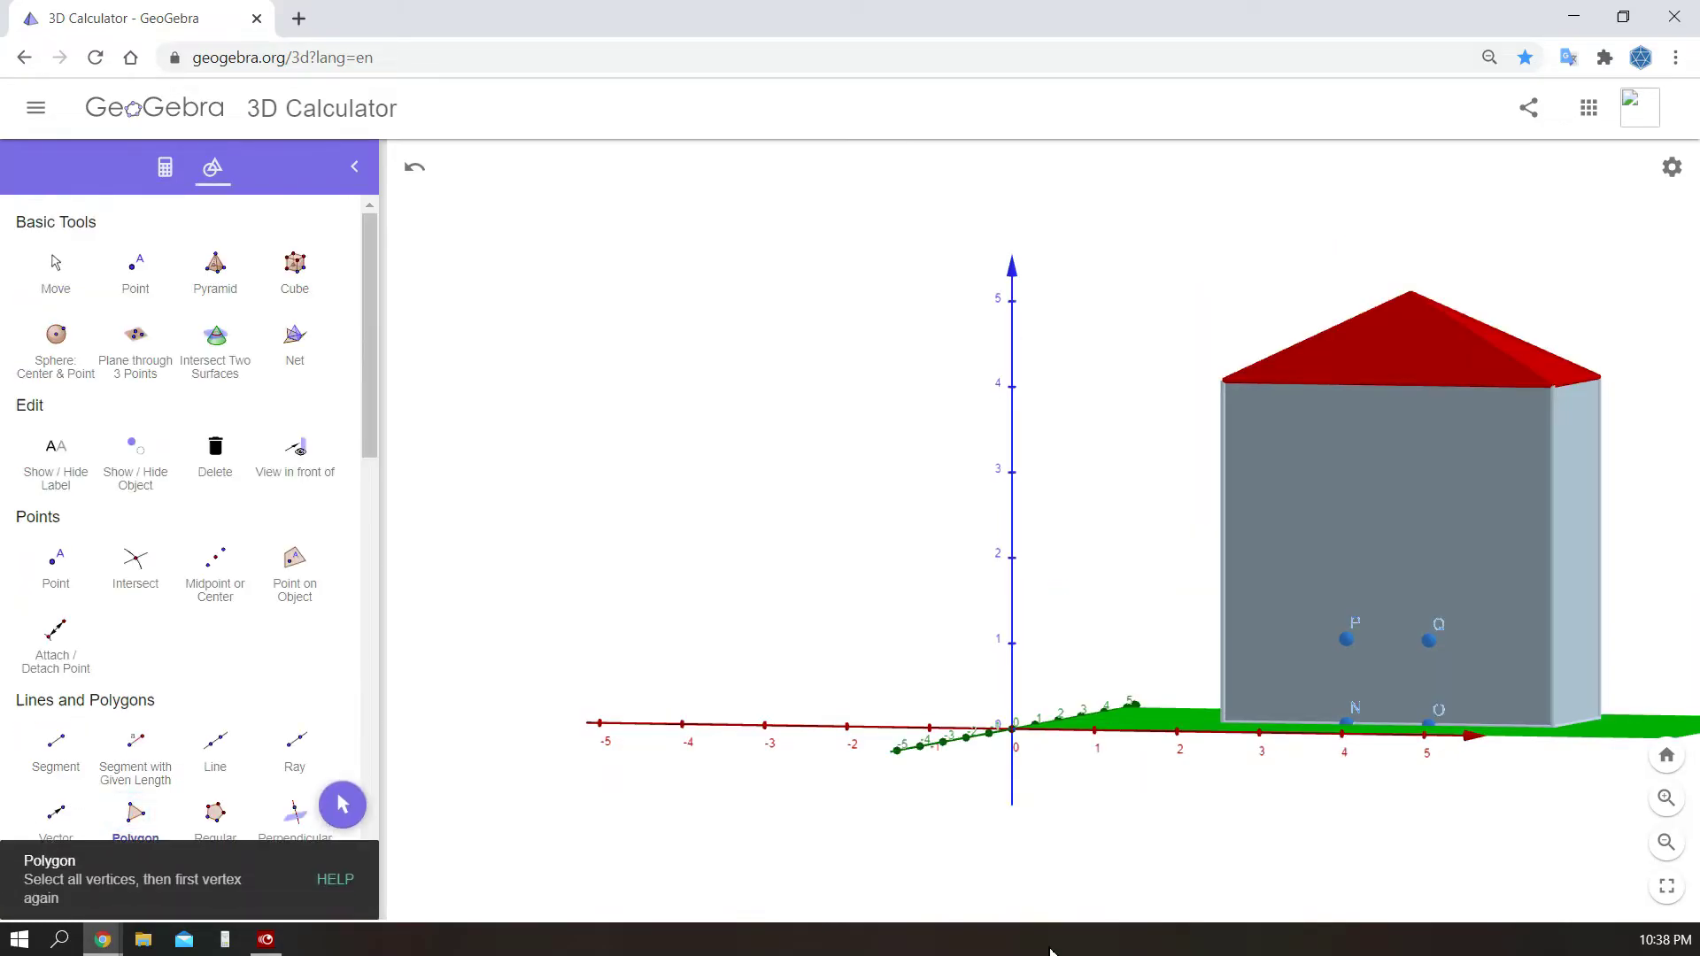
{"action": "left_click", "coordinate": [1347, 724]}
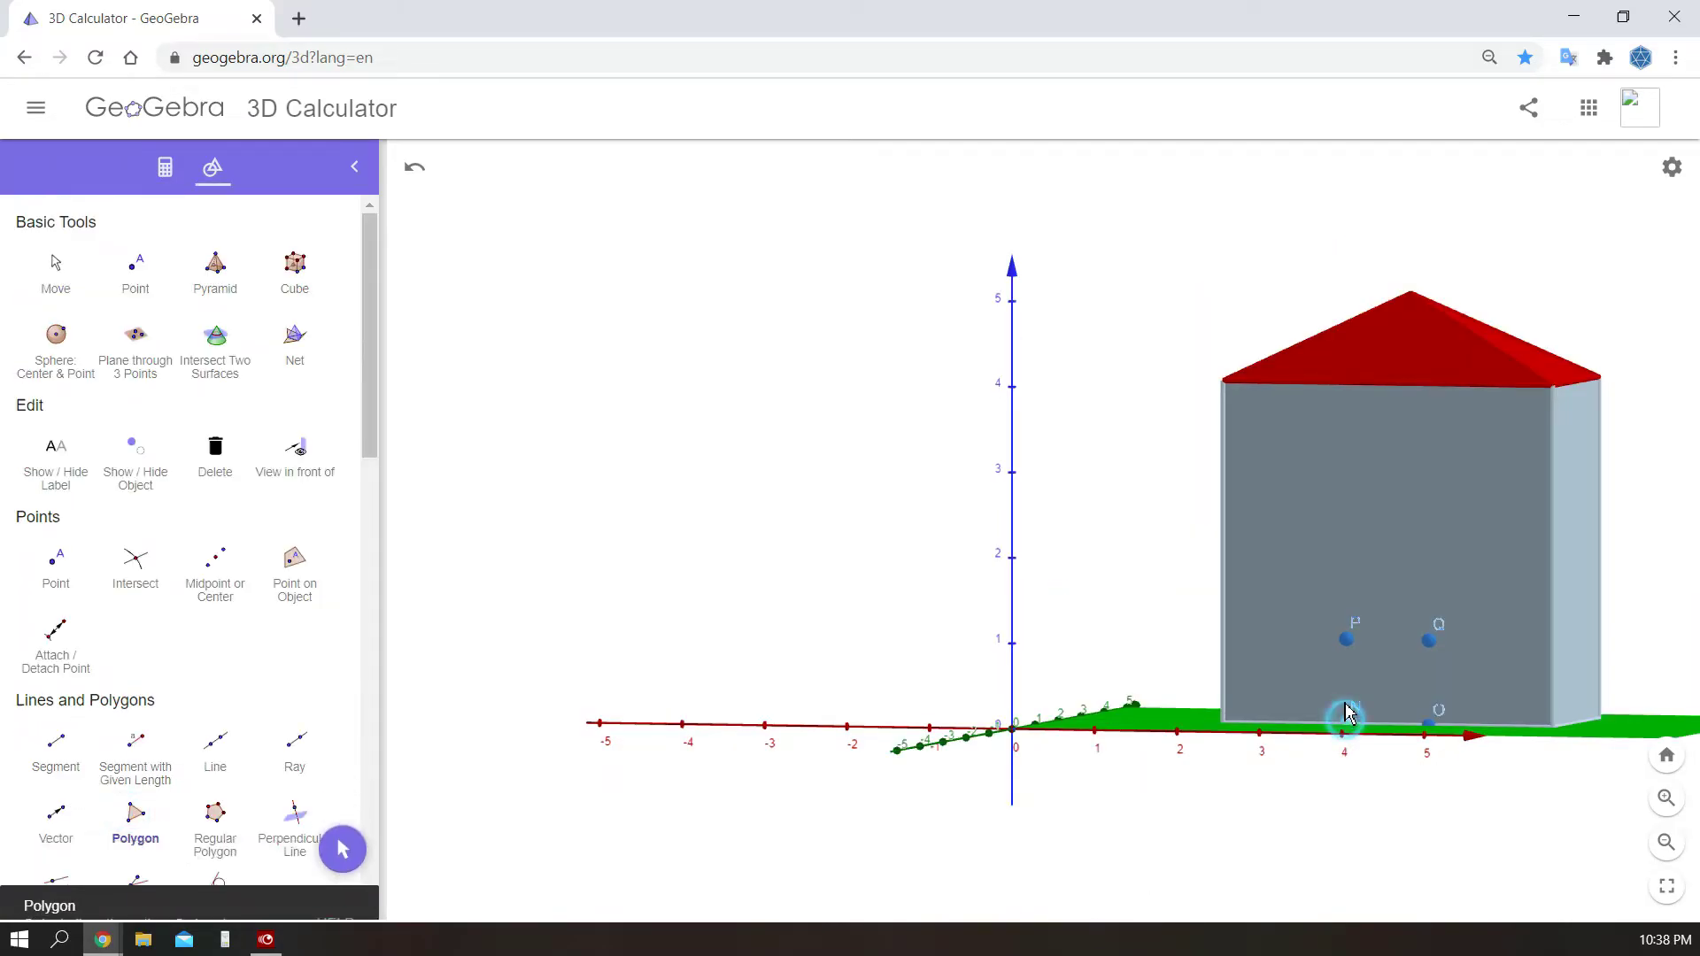
{"action": "left_click", "coordinate": [1430, 641]}
{"action": "left_click", "coordinate": [1430, 722]}
- Color the door polygon NPQO brown and raise its opacity
{"action": "left_click", "coordinate": [1385, 680]}
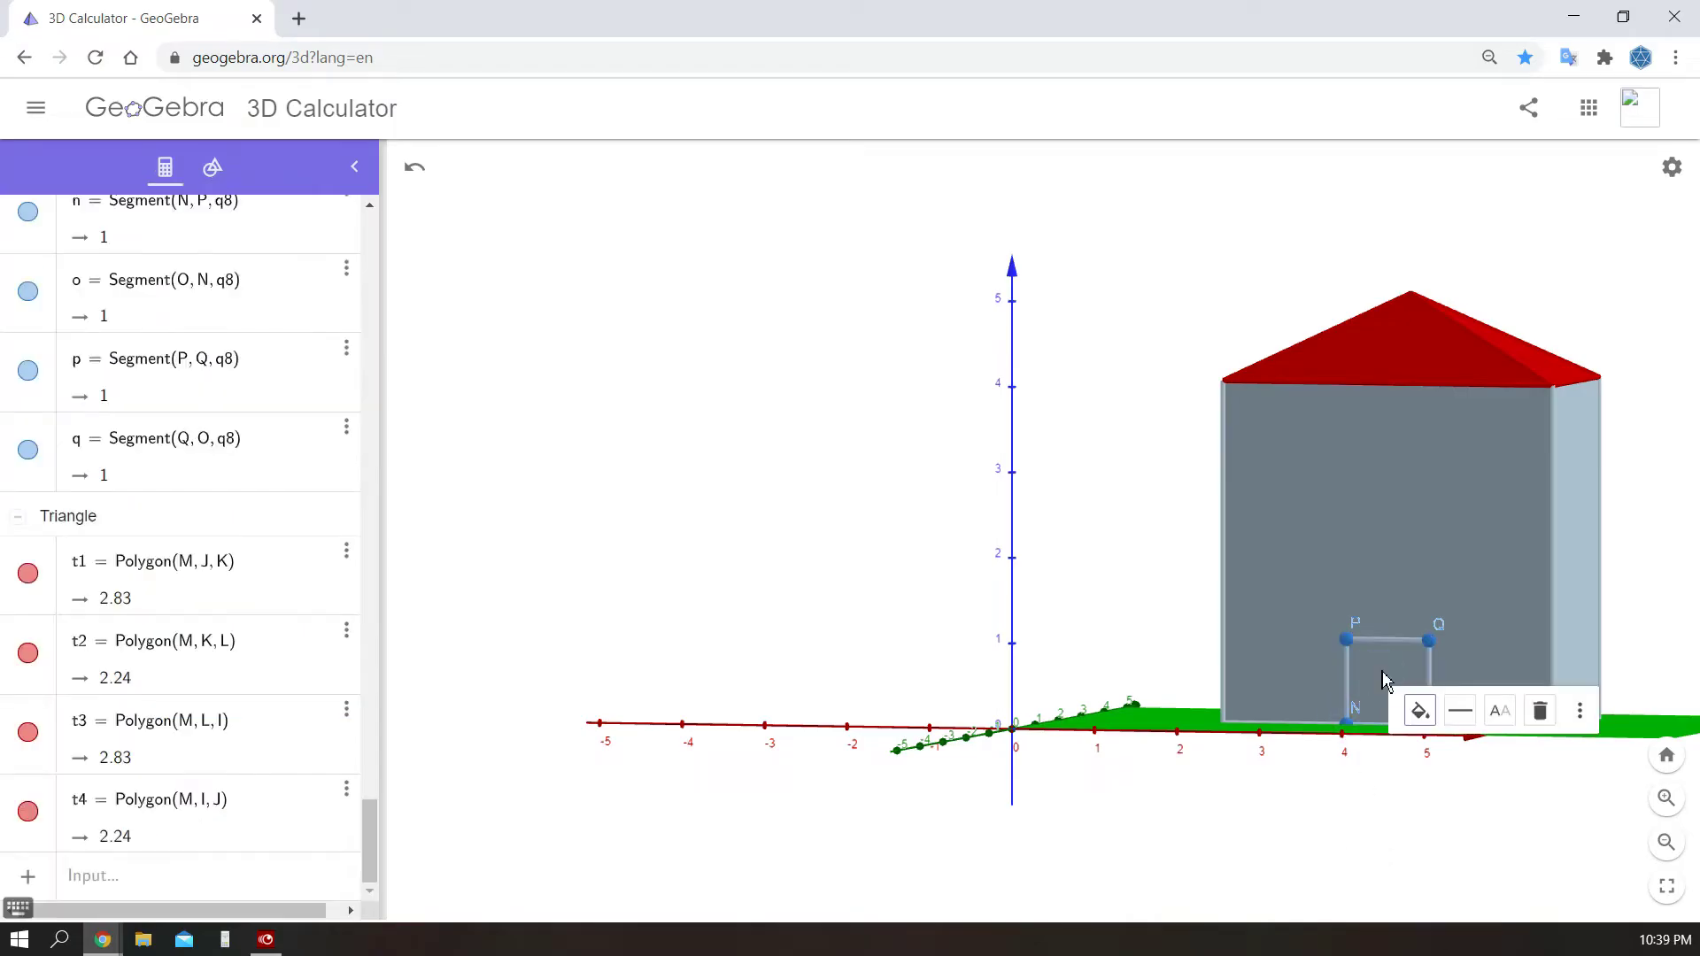
{"action": "left_click", "coordinate": [1424, 711]}
{"action": "left_click", "coordinate": [1537, 784]}
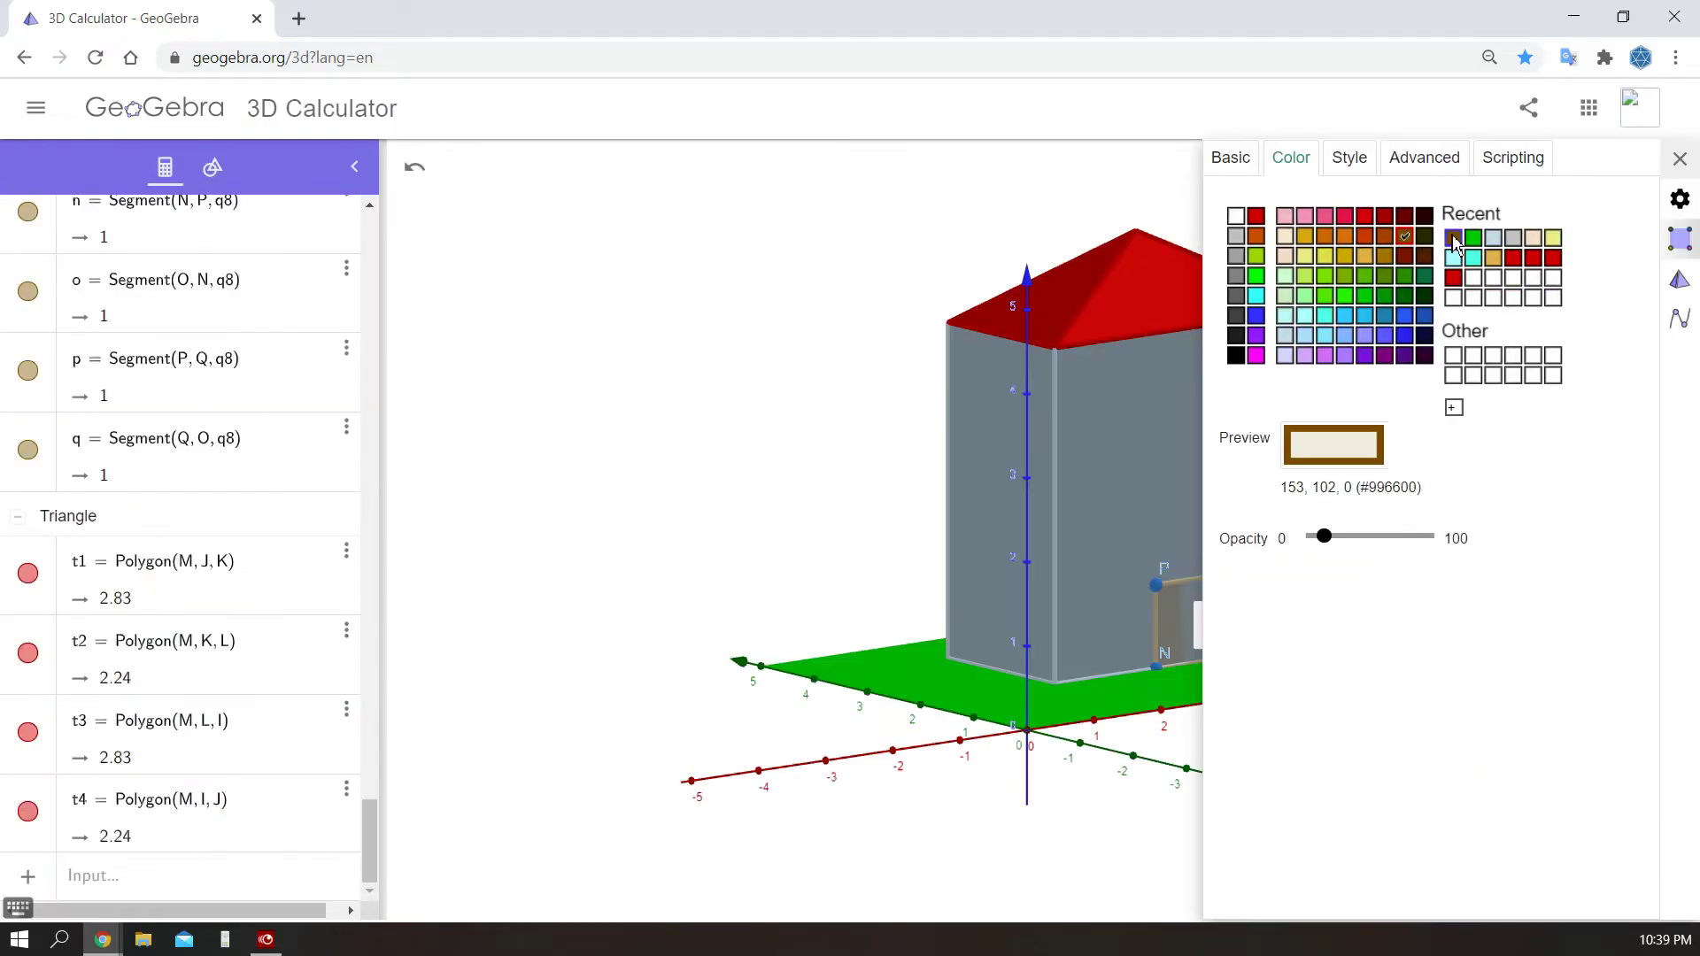
{"action": "left_click_drag", "start_coordinate": [1321, 534], "coordinate": [1435, 536]}
{"action": "left_click", "coordinate": [1115, 504]}
{"action": "left_click", "coordinate": [1679, 159]}
- Examine where the front wall overlaps the door and which vertices define wall polygon q4
{"action": "mouse_move", "coordinate": [1418, 791]}
{"action": "left_mouse_down"}
{"action": "mouse_move", "coordinate": [1310, 807]}
{"action": "mouse_move", "coordinate": [1362, 678]}
{"action": "mouse_move", "coordinate": [1344, 797]}
{"action": "mouse_move", "coordinate": [1411, 823]}
{"action": "left_mouse_up"}
{"action": "mouse_move", "coordinate": [1480, 543]}
{"action": "left_mouse_down"}
{"action": "mouse_move", "coordinate": [1488, 531]}
{"action": "mouse_move", "coordinate": [1468, 563]}
{"action": "mouse_move", "coordinate": [1448, 538]}
{"action": "mouse_move", "coordinate": [1480, 554]}
{"action": "left_mouse_up"}
{"action": "left_click", "coordinate": [1488, 657]}
{"action": "scroll", "coordinate": [151, 626], "scroll_direction": "up", "scroll_amount": 5}
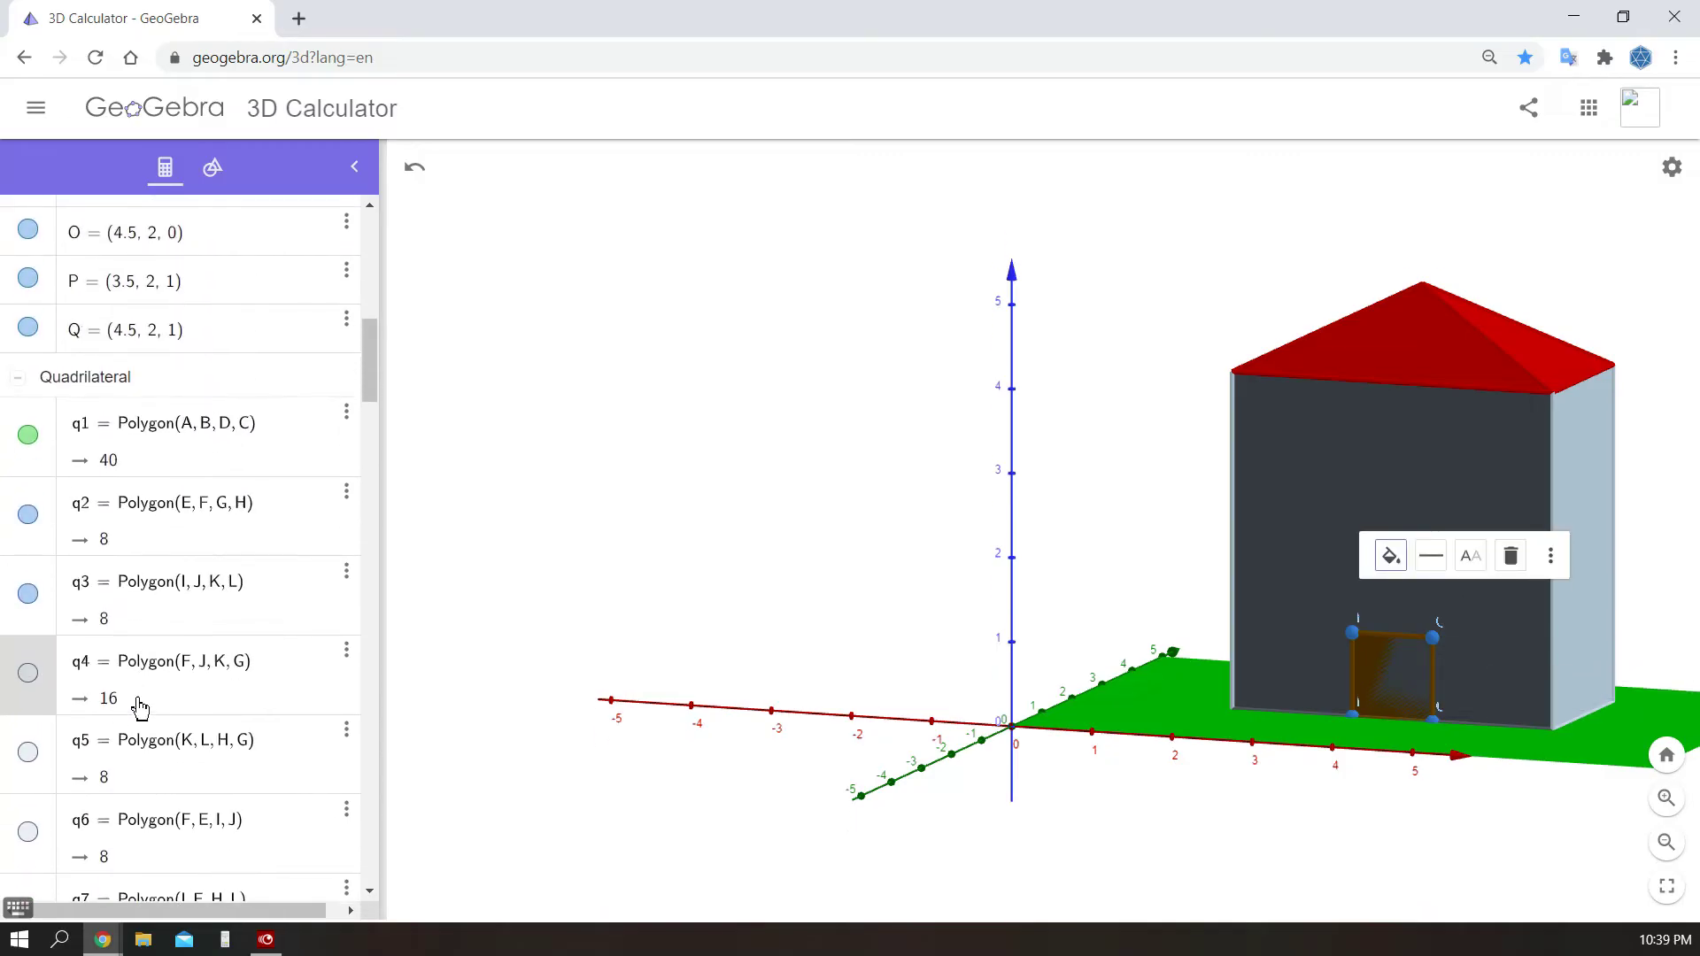
{"action": "left_click", "coordinate": [229, 675]}
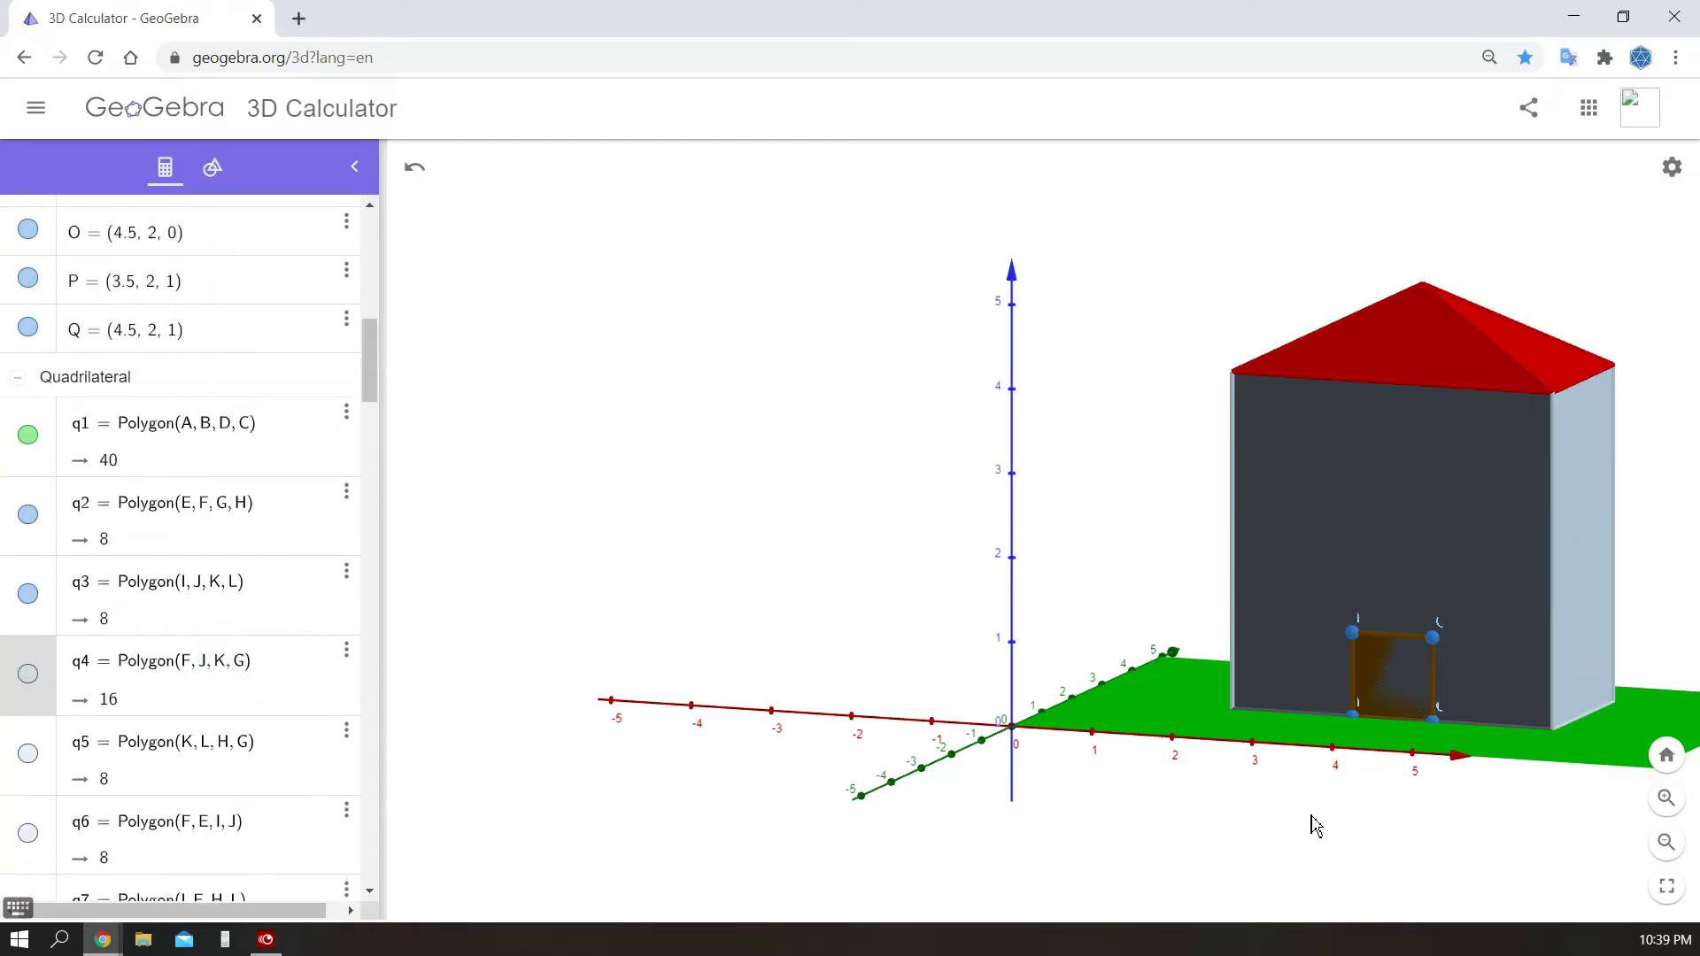
{"action": "left_click", "coordinate": [1234, 712]}
{"action": "left_click", "coordinate": [1275, 624]}
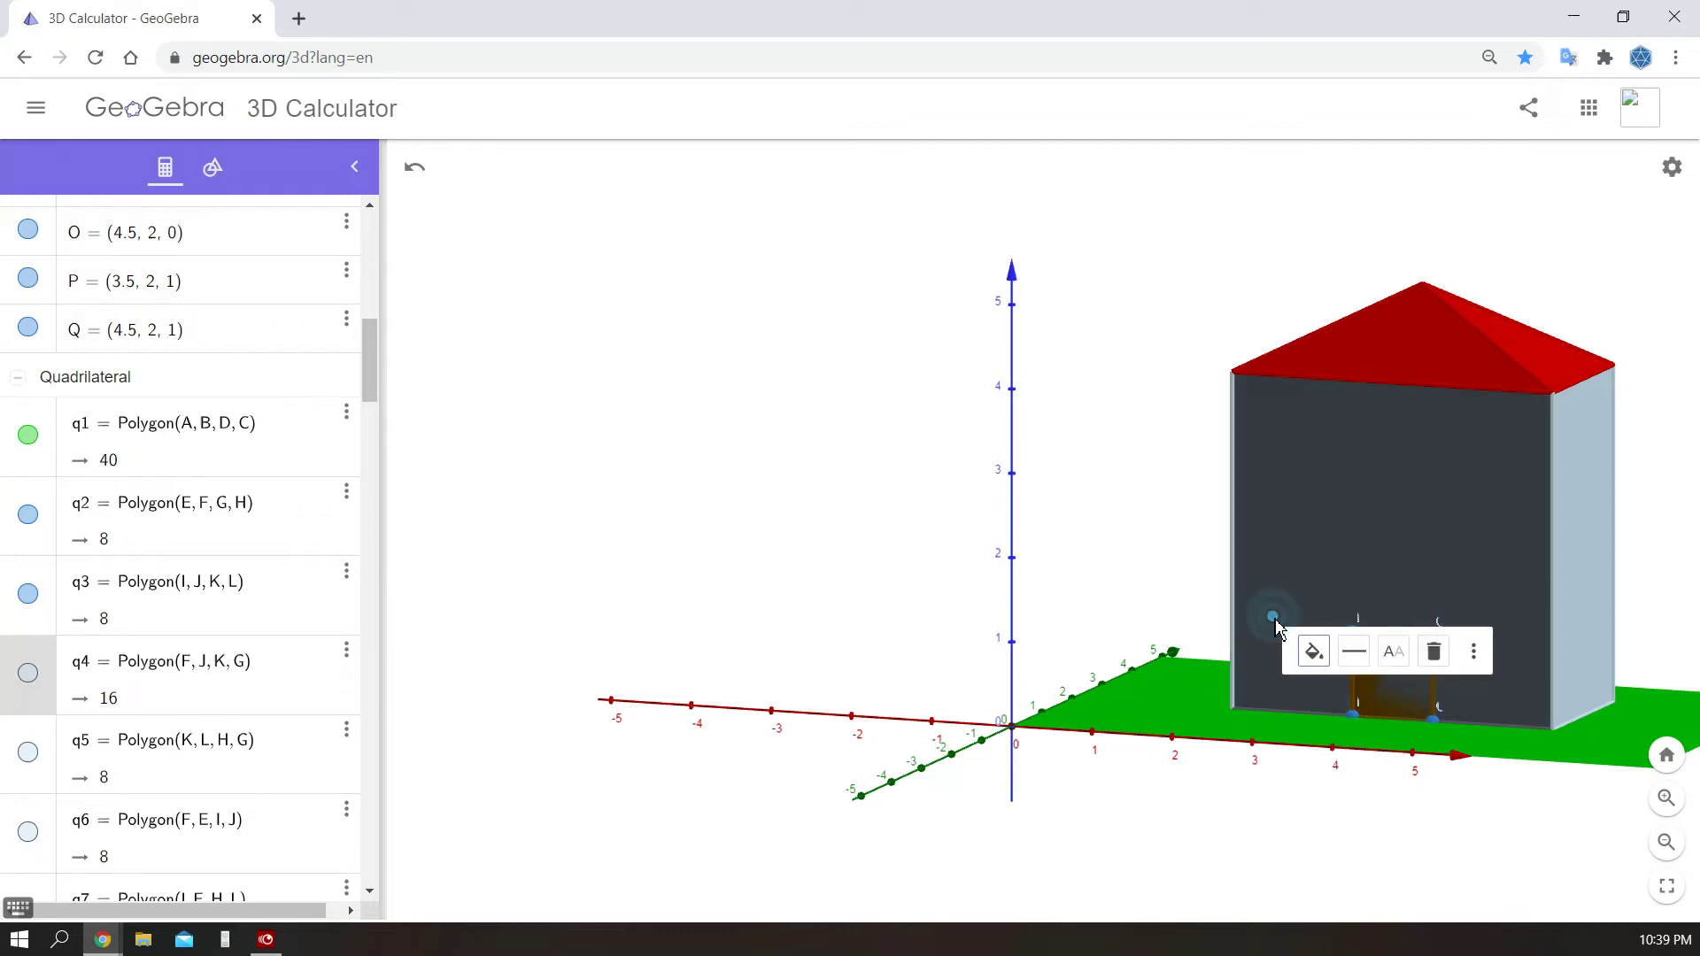
- Show the hidden corner points A through M of the base, walls and roof
{"action": "scroll", "coordinate": [184, 632], "scroll_direction": "up", "scroll_amount": 10}
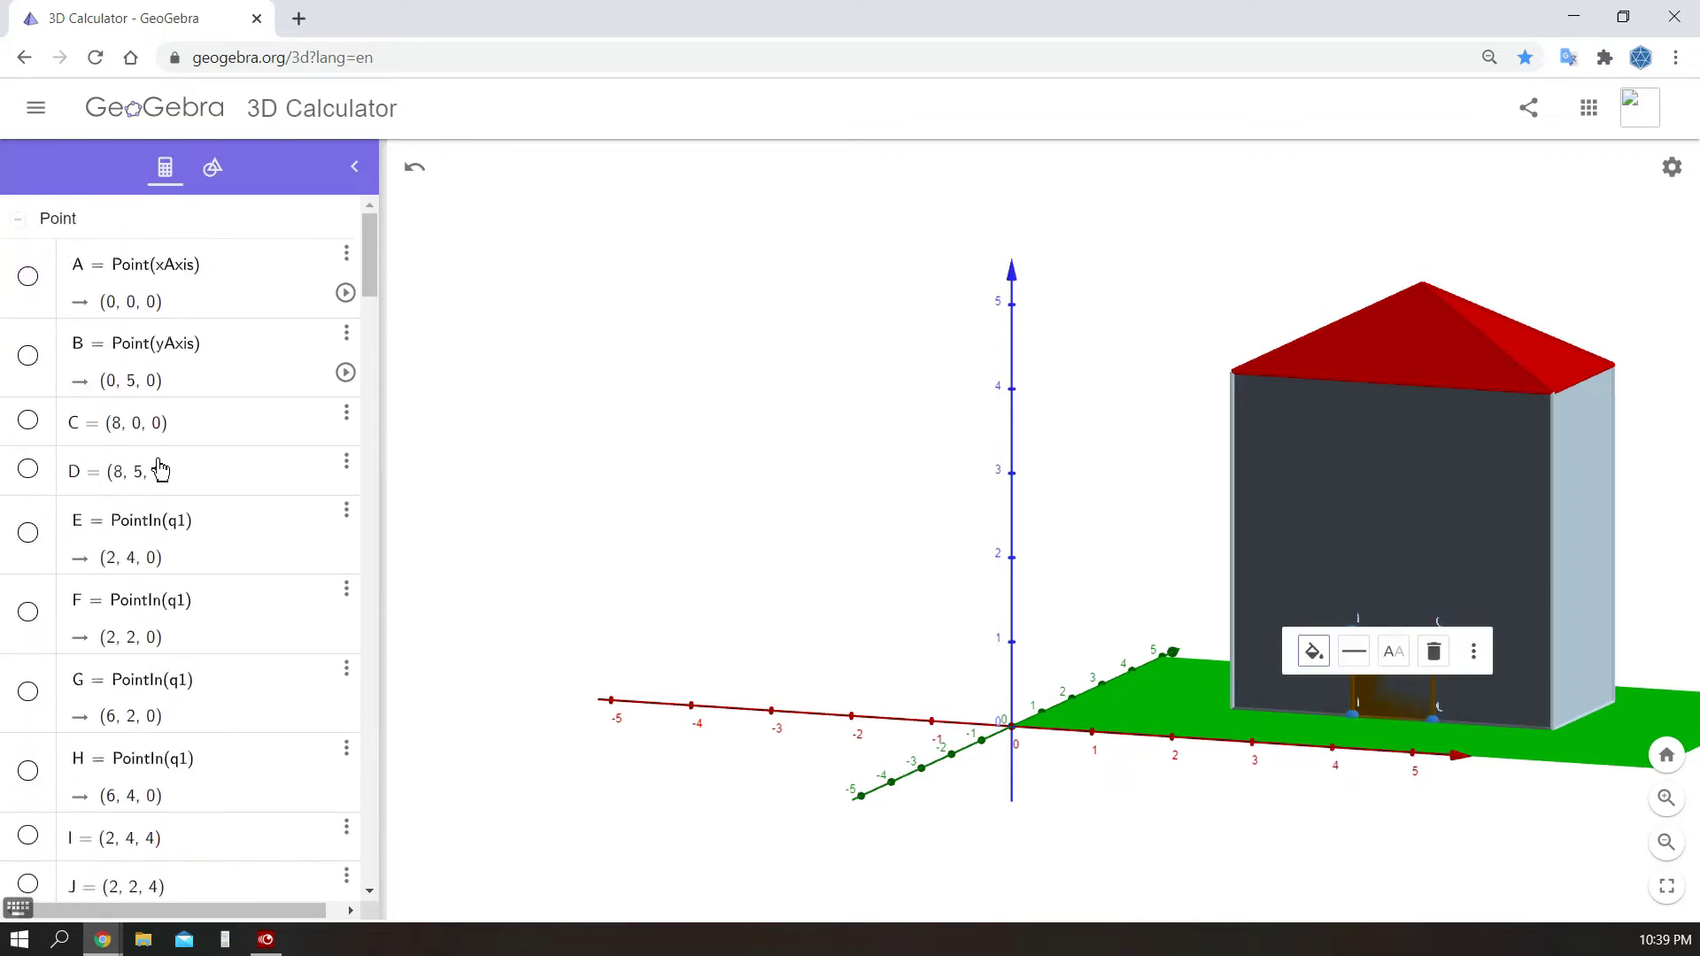
{"action": "left_click", "coordinate": [27, 276]}
{"action": "left_click", "coordinate": [28, 355]}
{"action": "left_click", "coordinate": [27, 420]}
{"action": "left_click", "coordinate": [28, 468]}
{"action": "left_click", "coordinate": [27, 532]}
{"action": "left_click", "coordinate": [27, 612]}
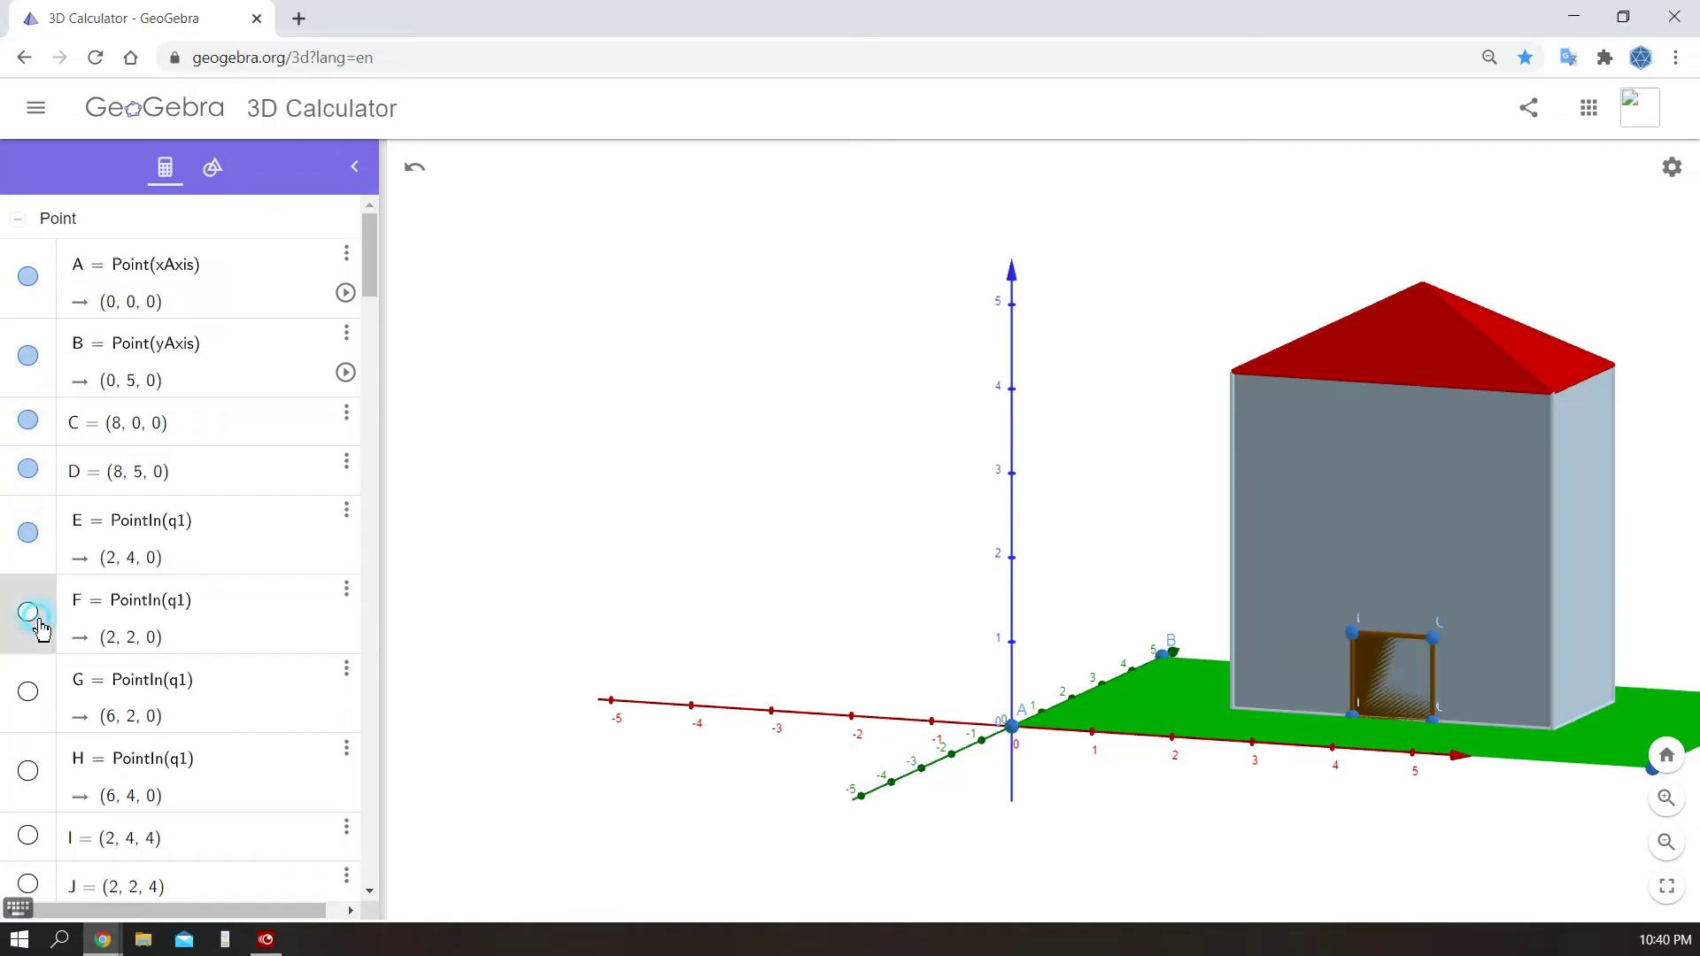
{"action": "left_click", "coordinate": [27, 691]}
{"action": "left_click", "coordinate": [27, 770]}
{"action": "scroll", "coordinate": [29, 709], "scroll_direction": "down", "scroll_amount": 3}
{"action": "left_click", "coordinate": [28, 618]}
{"action": "left_click", "coordinate": [28, 667]}
{"action": "left_click", "coordinate": [27, 716]}
{"action": "left_click", "coordinate": [28, 764]}
{"action": "left_click", "coordinate": [27, 813]}
- Redefine front wall polygon q4 as Polygon(F, J, K, G, O, Q, P, N) so that it leaves out the door area
{"action": "left_click", "coordinate": [1331, 566]}
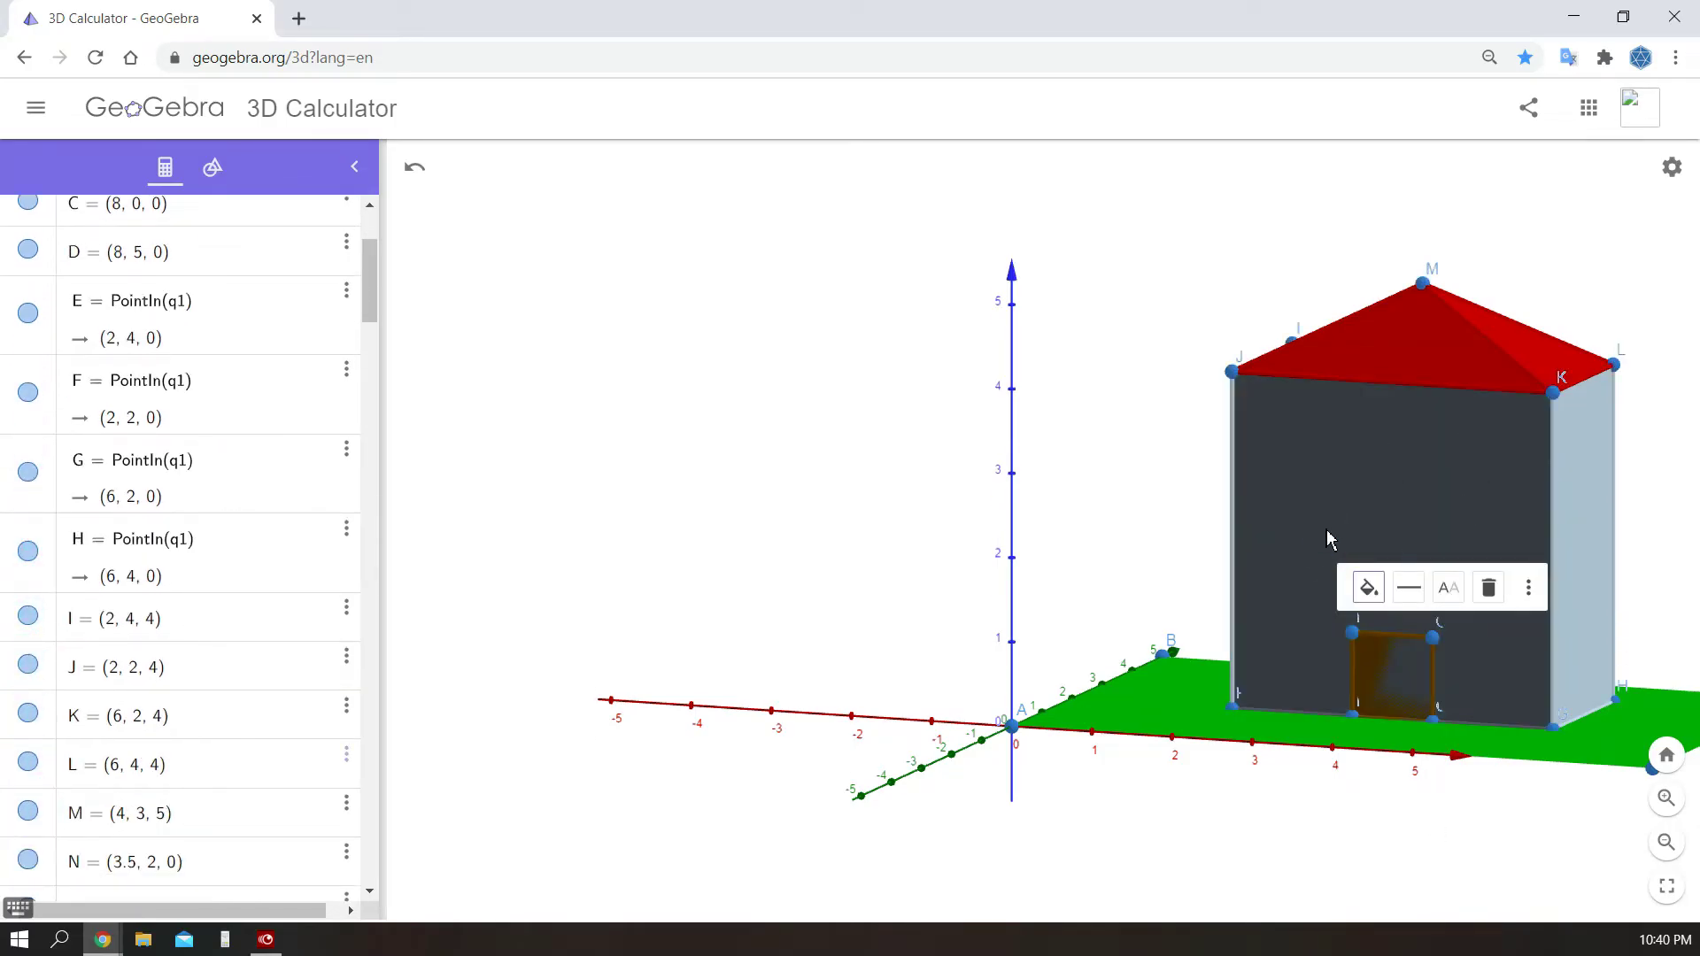
{"action": "left_click_drag", "start_coordinate": [1326, 529], "coordinate": [1348, 567]}
{"action": "left_click", "coordinate": [1332, 642]}
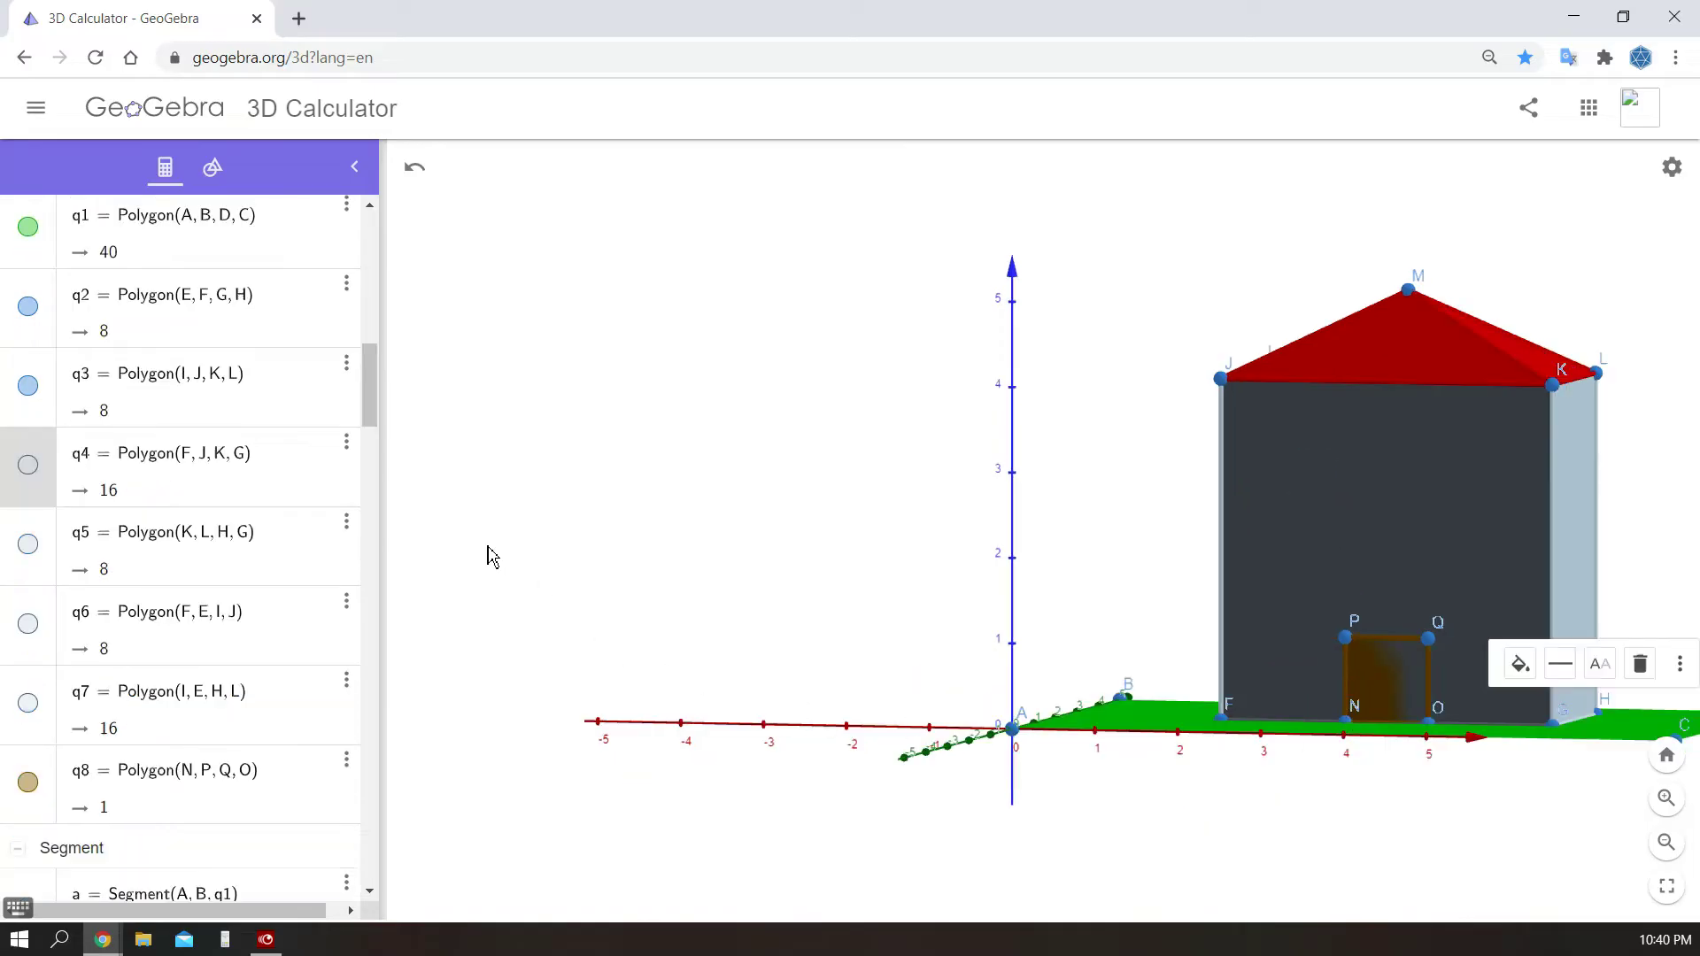
{"action": "left_click", "coordinate": [247, 456]}
{"action": "type", "text": ","}
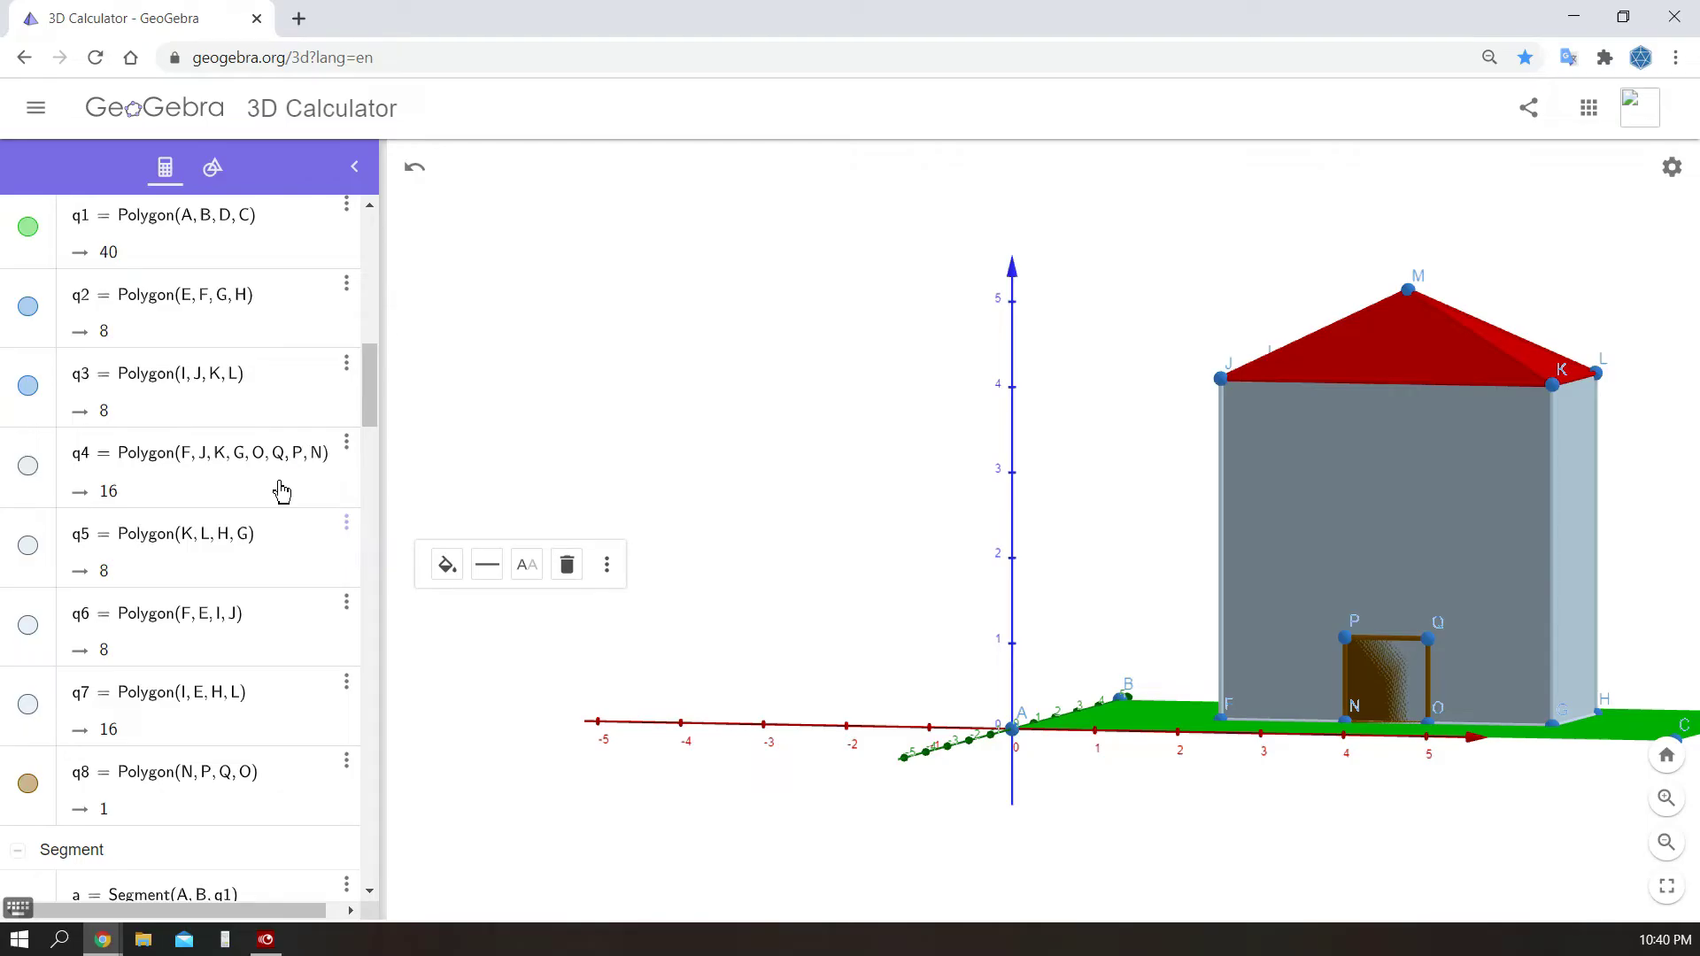
{"action": "type", "text": "O,Q,P,N"}
{"action": "key", "text": "Return"}
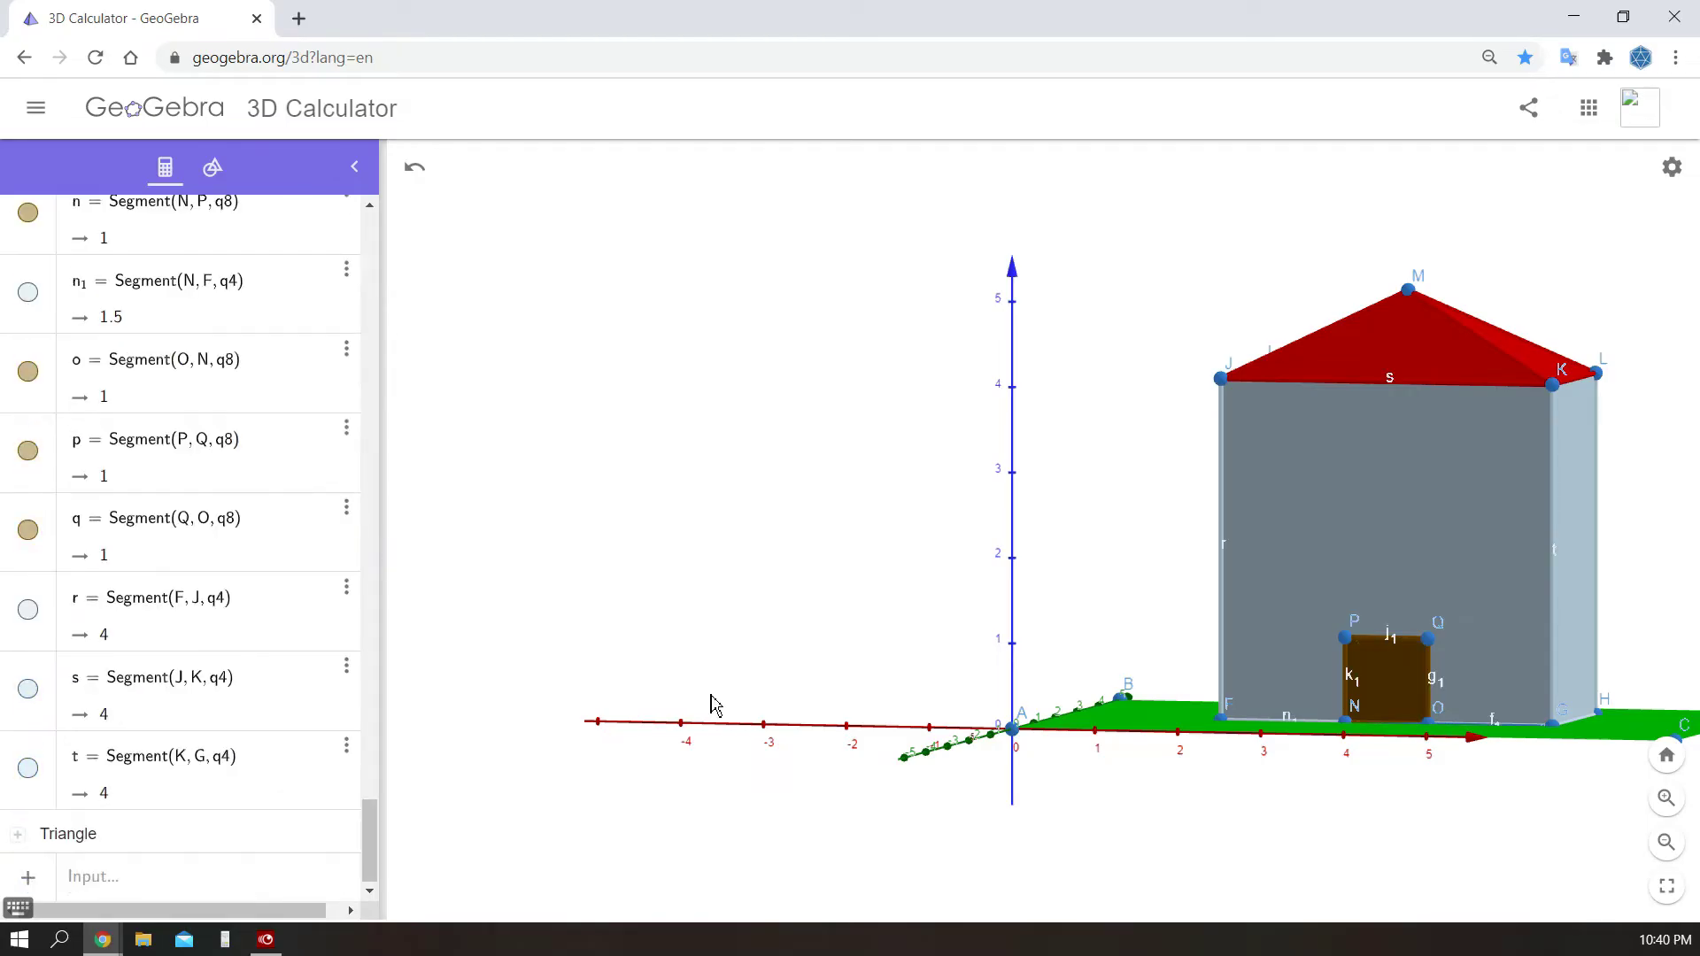
- Add window corner points (2.5, 2, 1.25), (3.5, 2, 1.25), (2.5, 2, 2.25) and (3.5, 2, 2.25) on the front wall
{"action": "left_click_drag", "start_coordinate": [1441, 583], "coordinate": [1405, 600]}
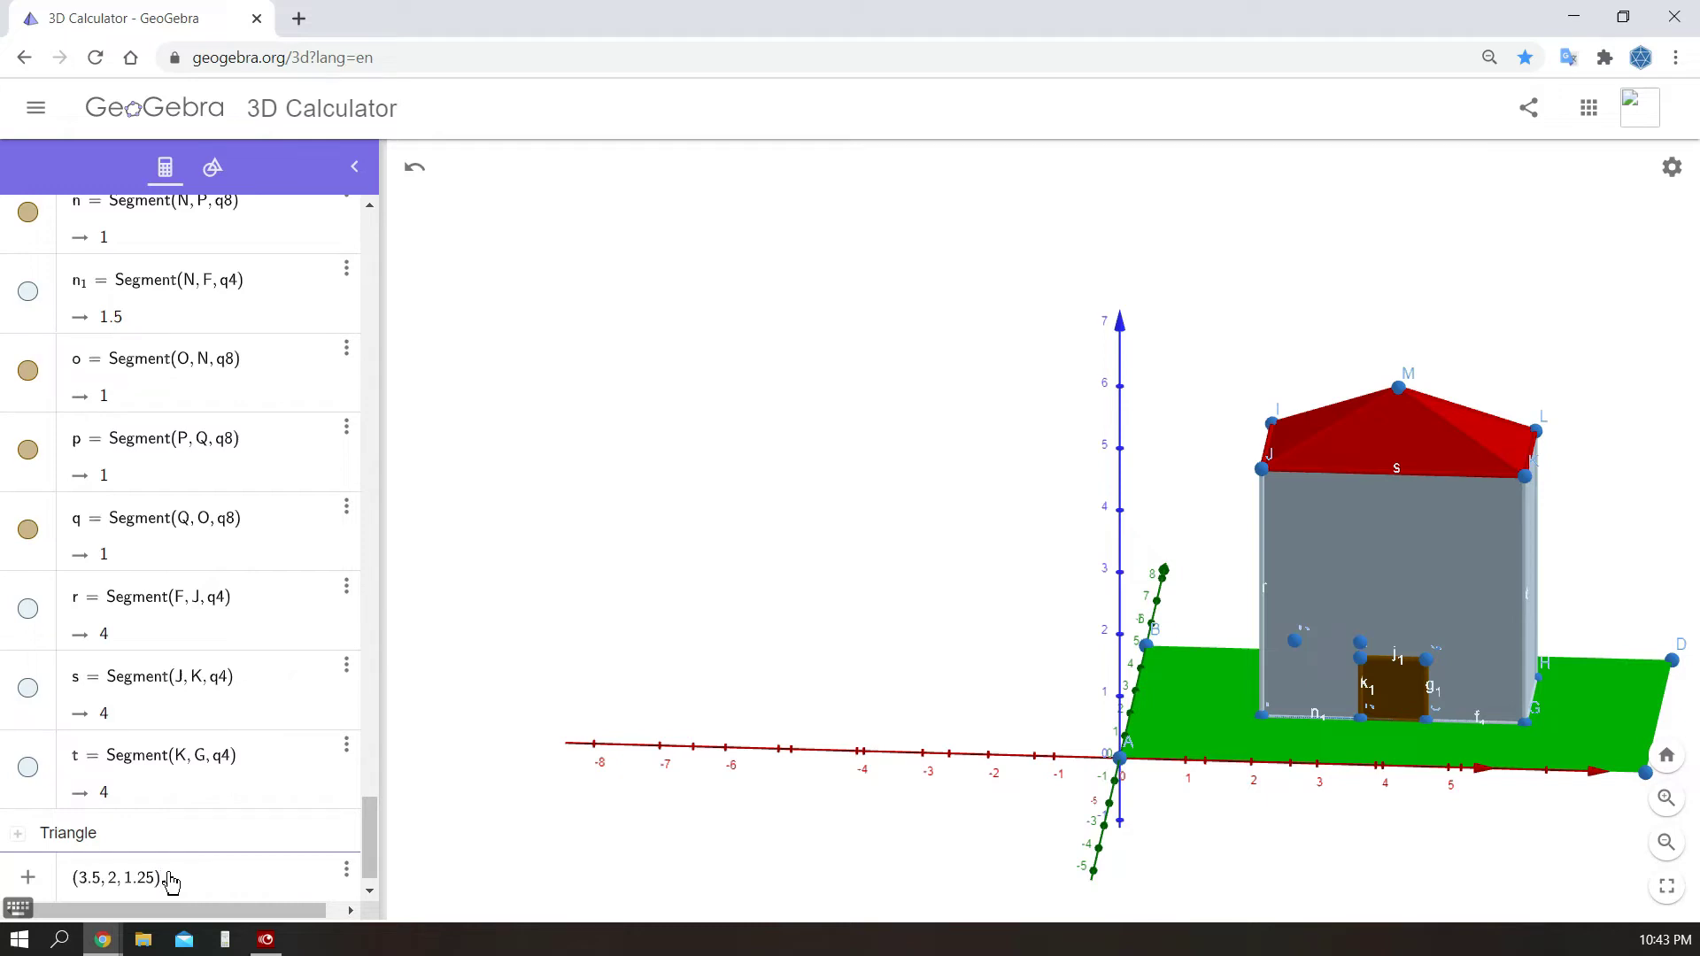
{"action": "key", "text": "Return"}
{"action": "key", "text": "Up"}
{"action": "key", "text": "Up"}
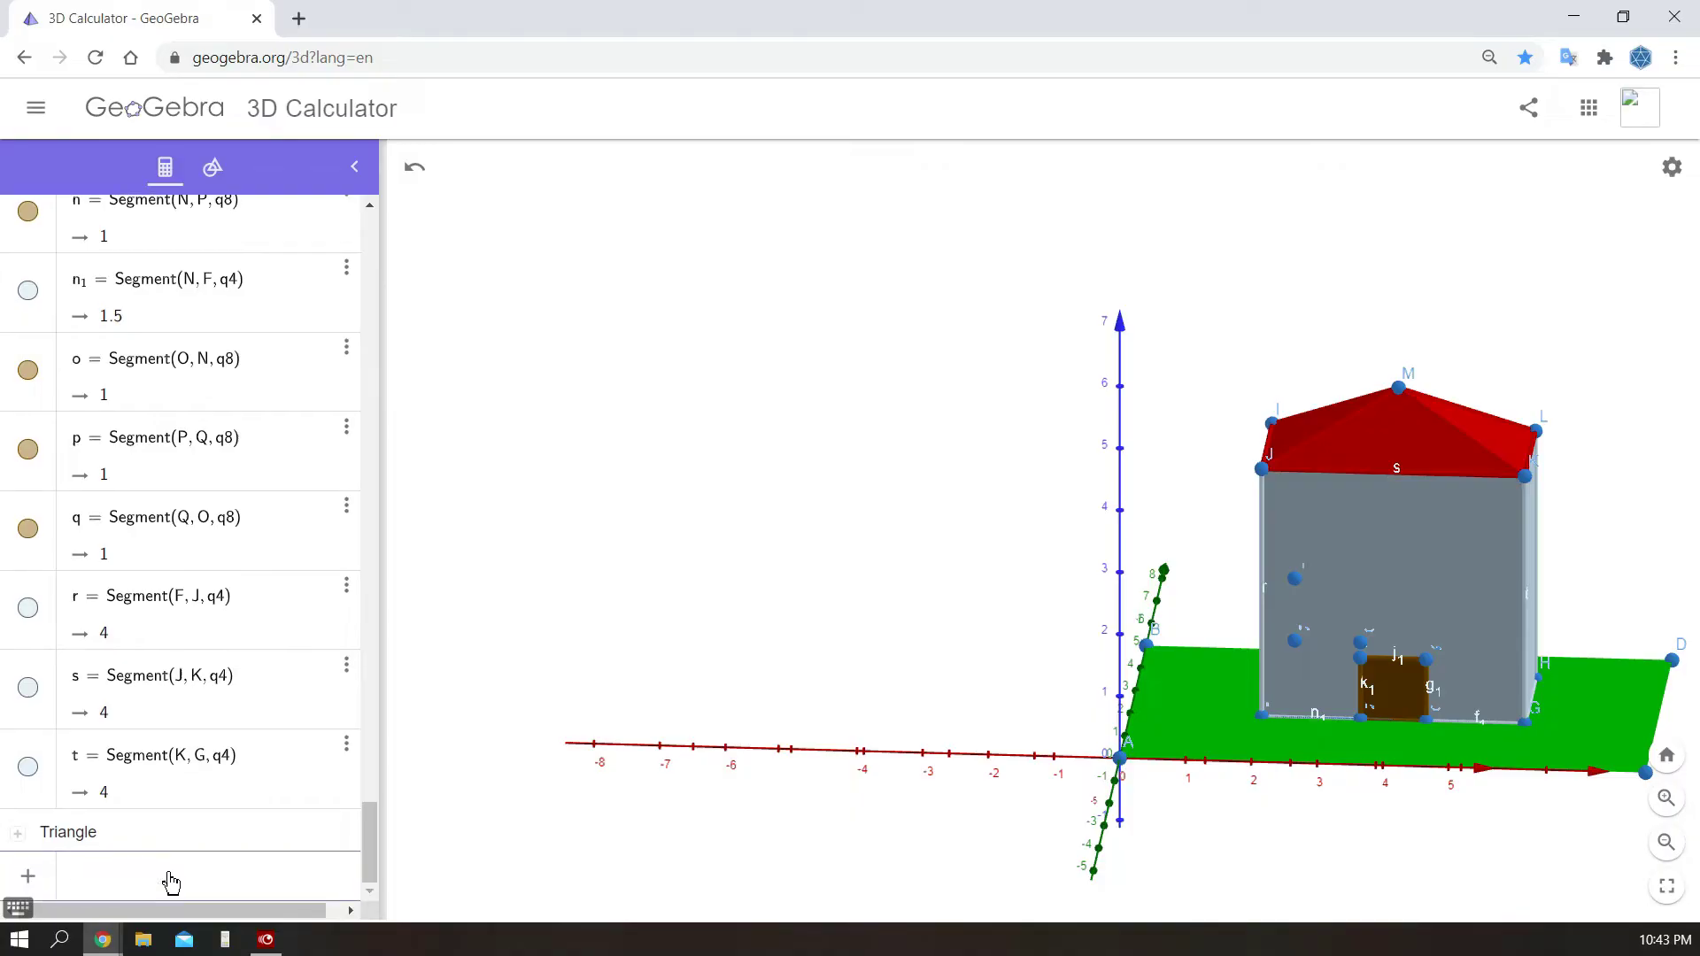
{"action": "key", "text": "Return"}
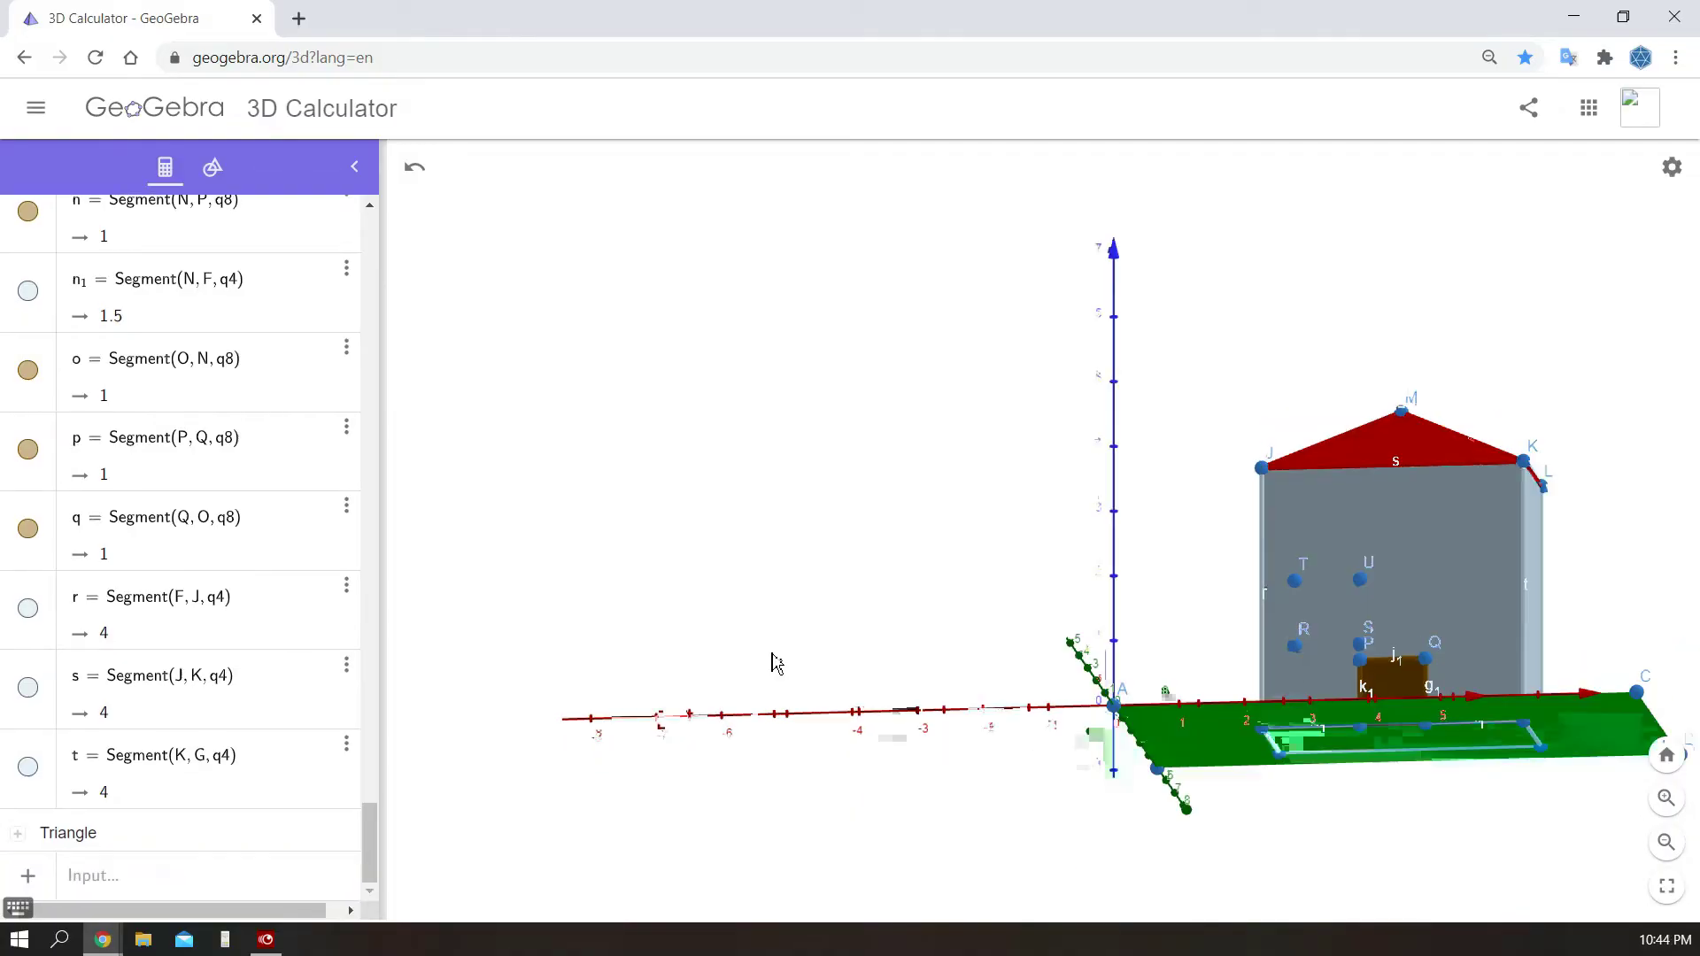
{"action": "mouse_move", "coordinate": [770, 654]}
{"action": "left_mouse_down"}
{"action": "mouse_move", "coordinate": [730, 664]}
{"action": "mouse_move", "coordinate": [772, 659]}
{"action": "left_mouse_up"}
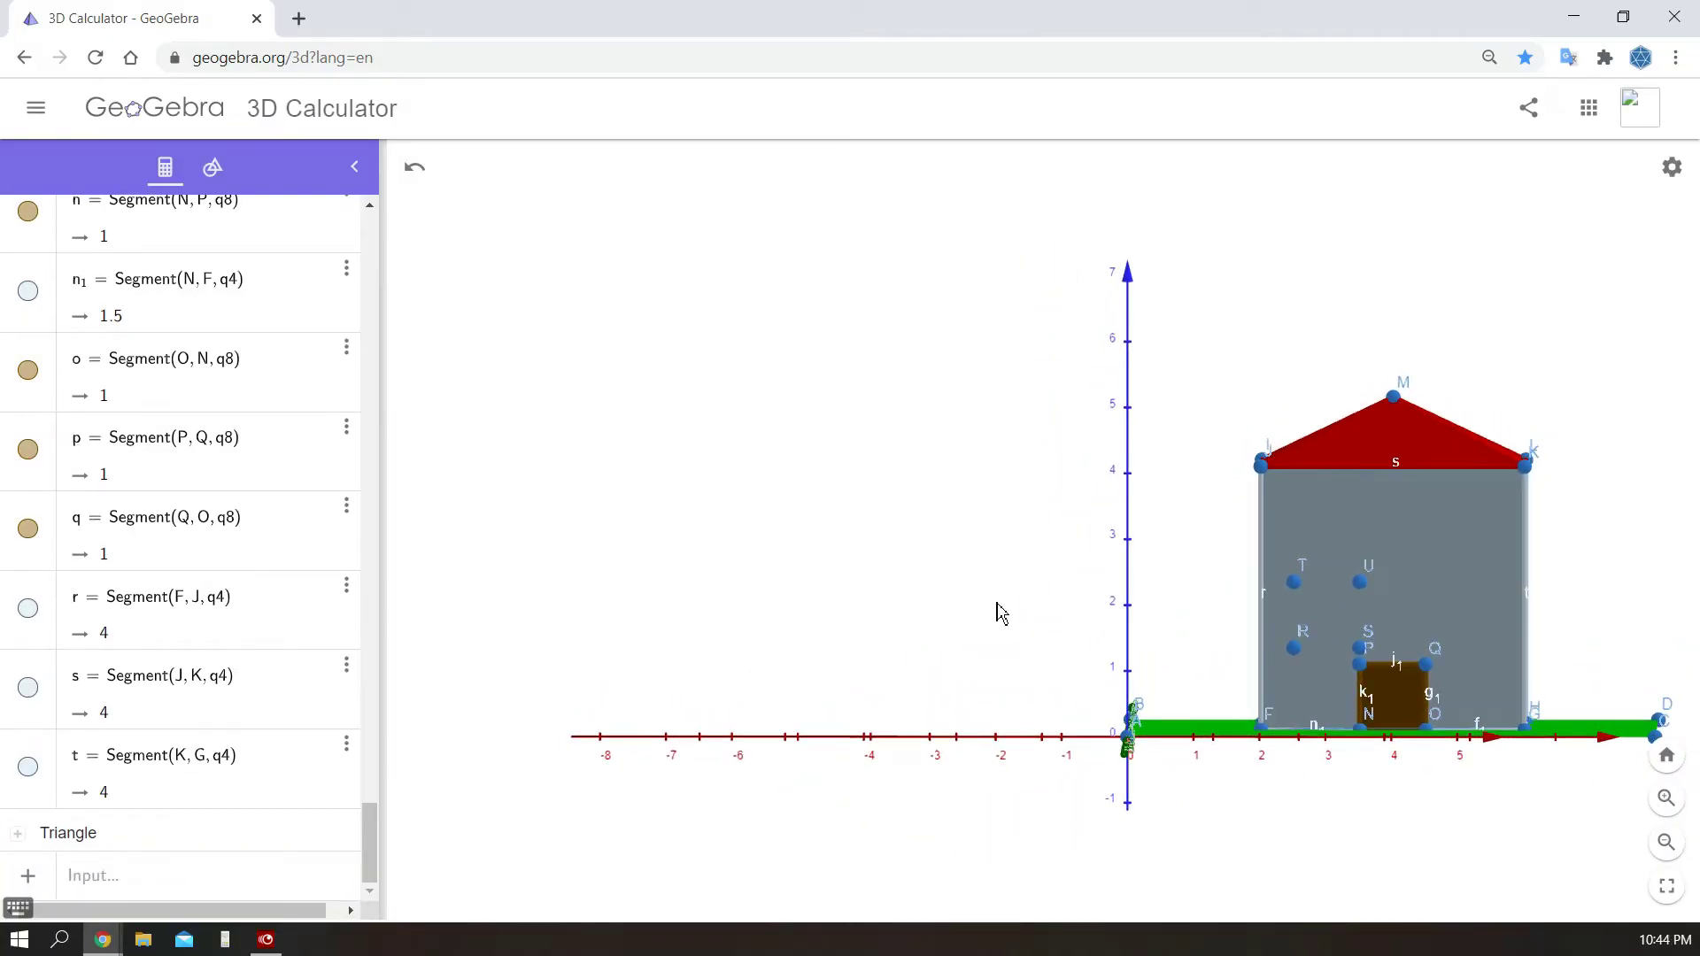
- Draw the first window as a polygon through points T, R, S and U
{"action": "left_click", "coordinate": [212, 167]}
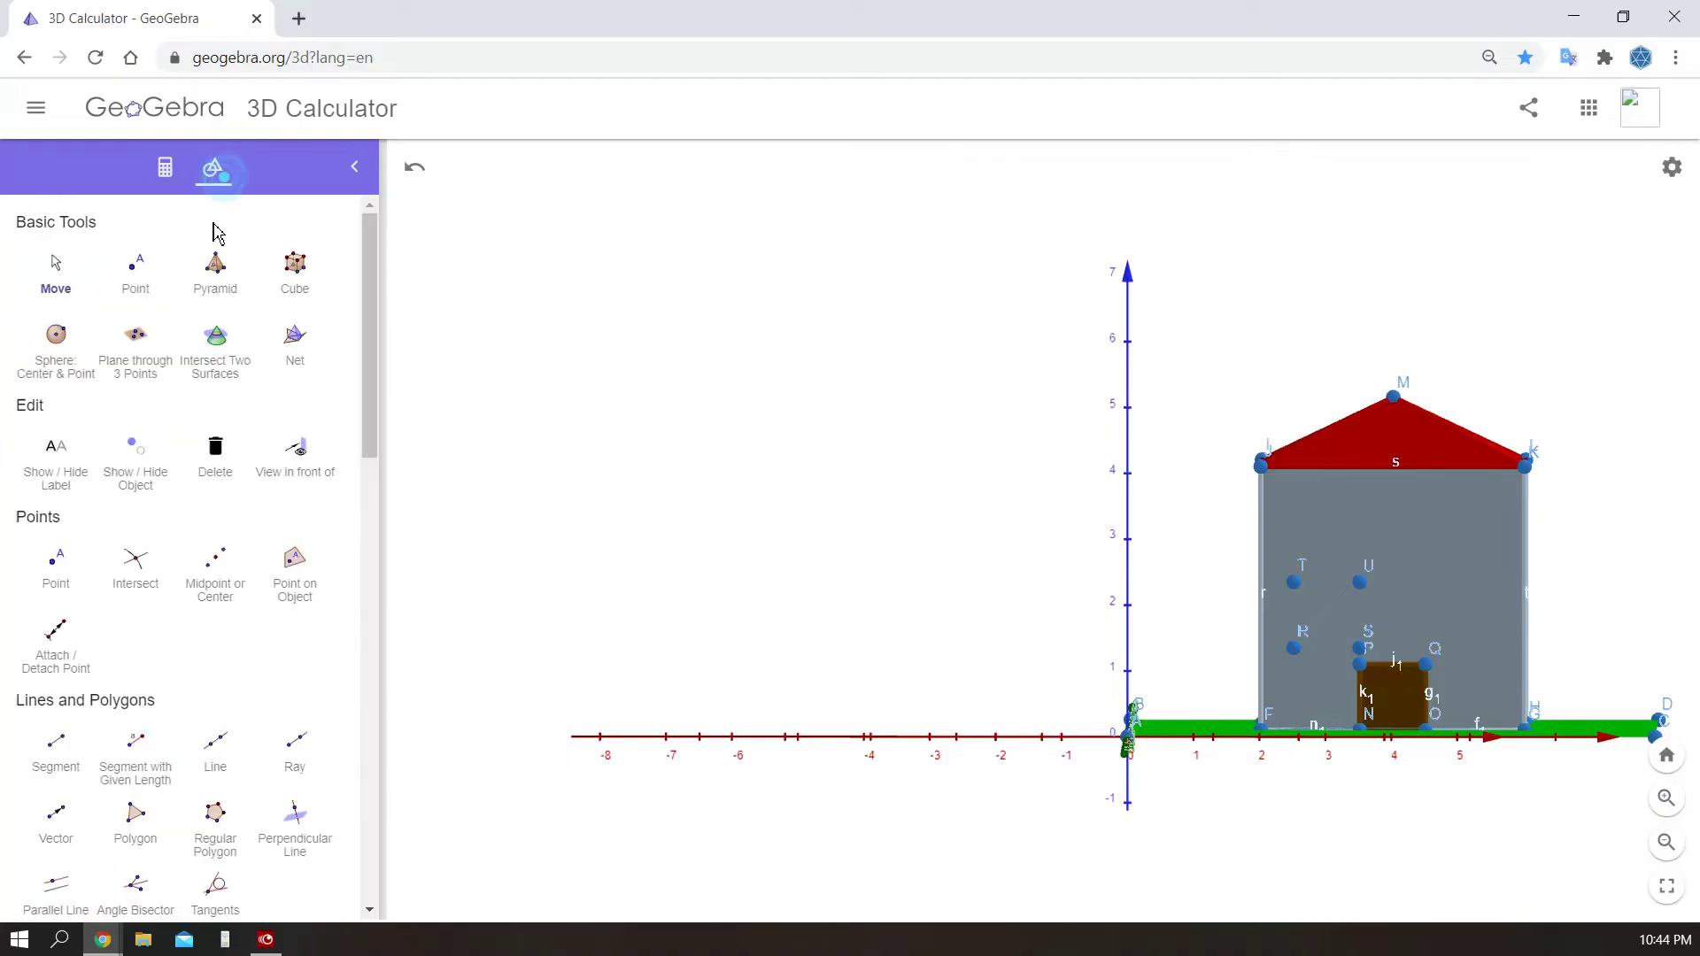
{"action": "left_click", "coordinate": [136, 815]}
{"action": "left_click", "coordinate": [1294, 581]}
{"action": "left_click", "coordinate": [1294, 647]}
{"action": "left_click", "coordinate": [1360, 647]}
{"action": "left_click", "coordinate": [1289, 581]}
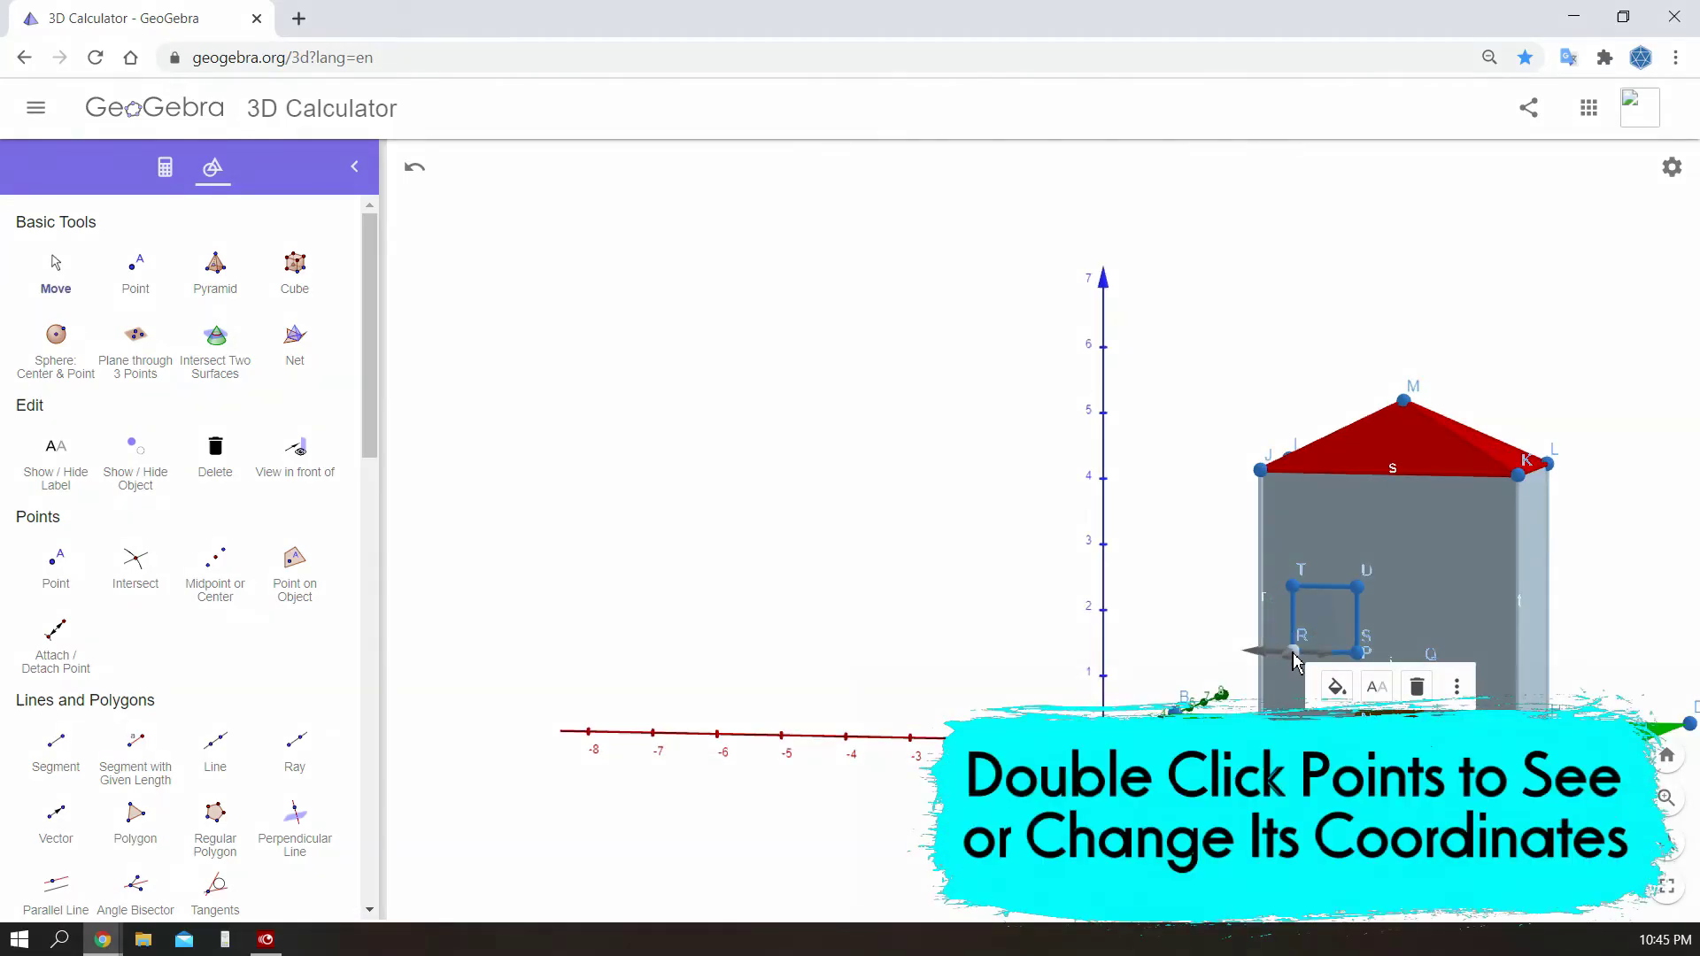
- Raise the window's lower corner points R and S to a z-coordinate of 1.5
{"action": "double_click", "coordinate": [1294, 652]}
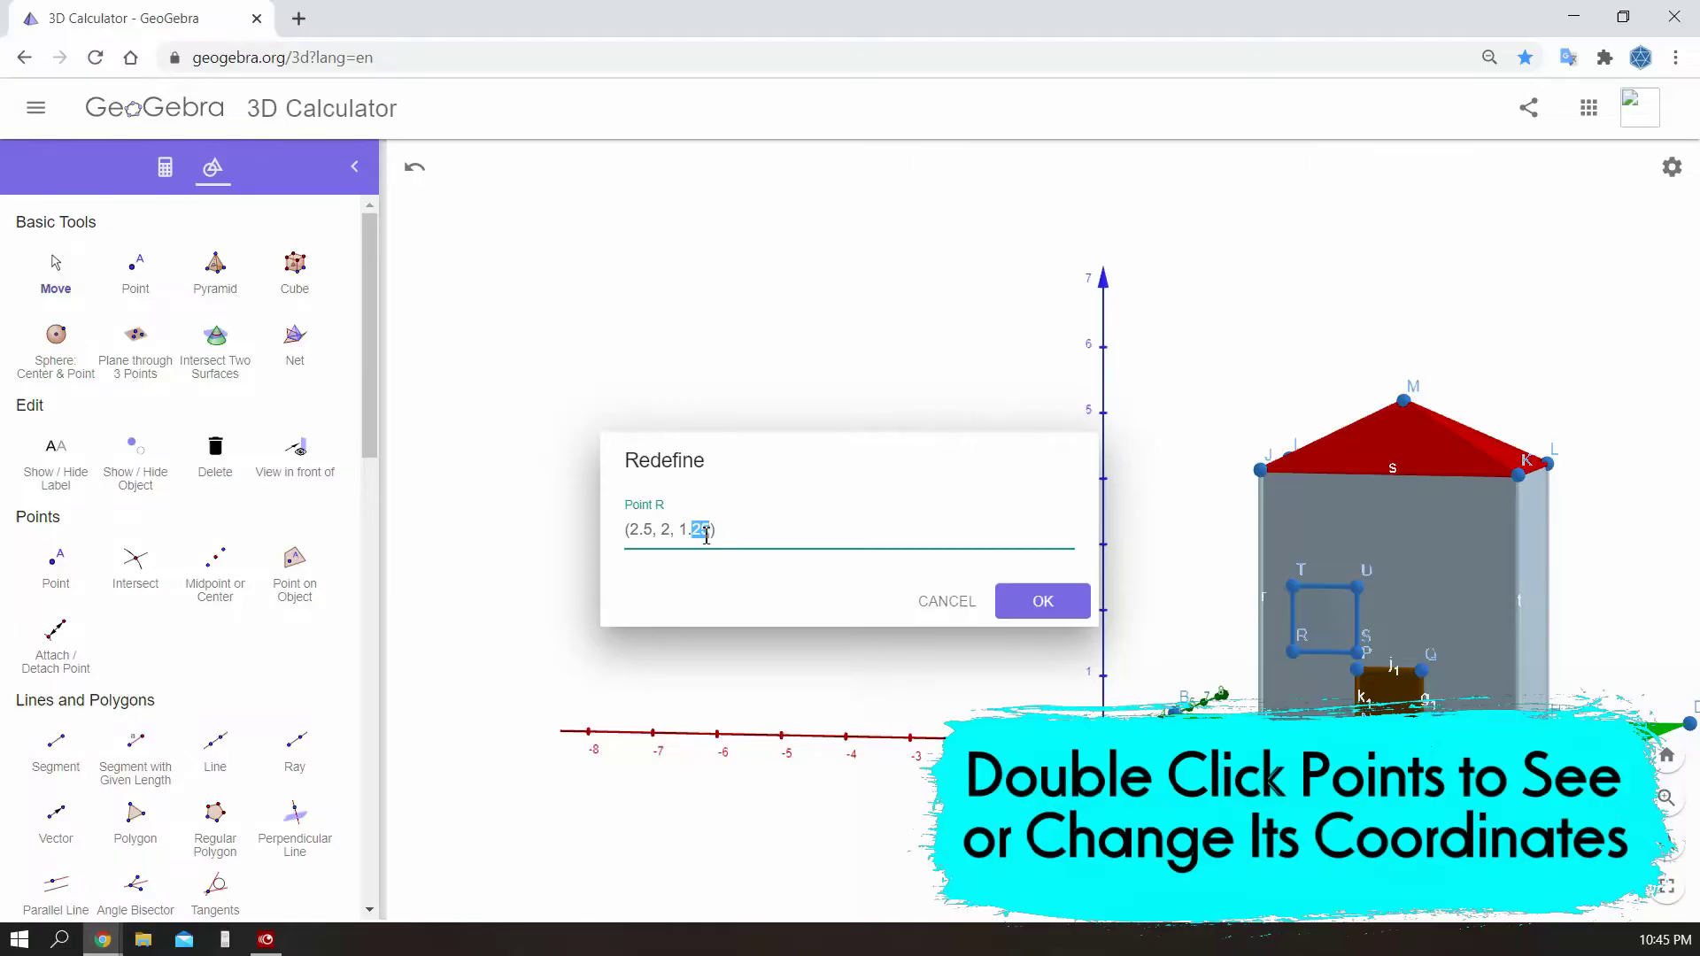
{"action": "type", "text": "5"}
{"action": "left_click", "coordinate": [1021, 609]}
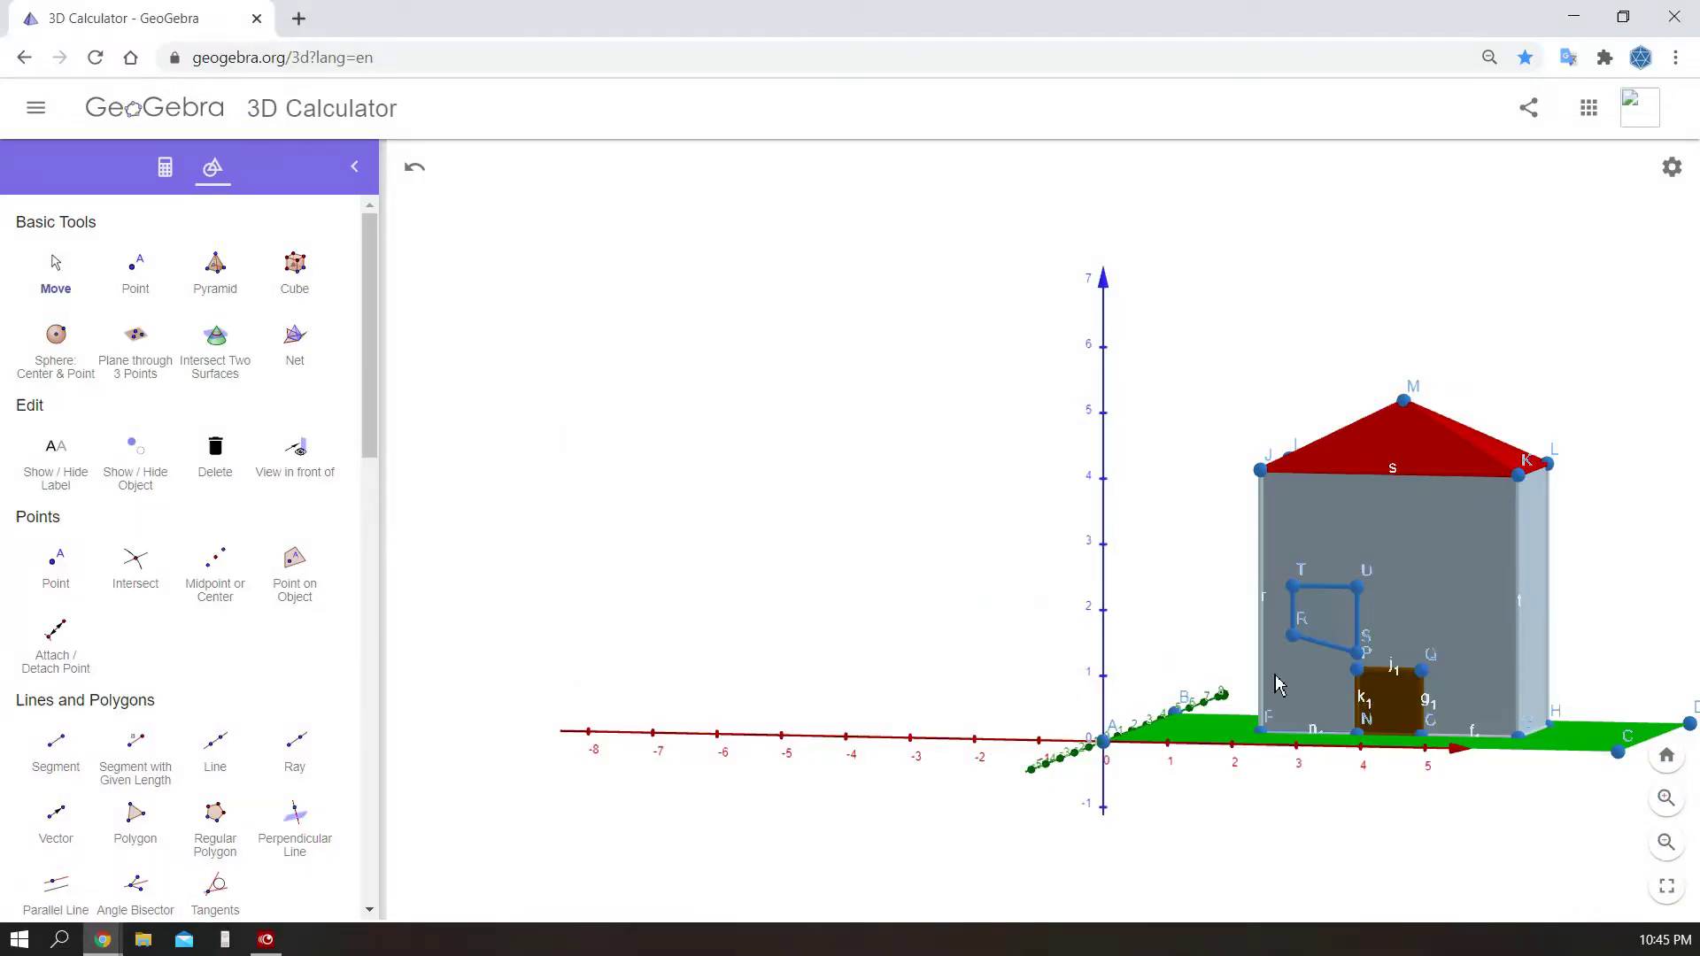
{"action": "double_click", "coordinate": [1356, 654]}
{"action": "left_click_drag", "start_coordinate": [692, 530], "coordinate": [709, 529]}
{"action": "type", "text": "5"}
{"action": "left_click", "coordinate": [1032, 606]}
- Raise the door's upper corner points P and Q to a z-coordinate of 1.25
{"action": "double_click", "coordinate": [1358, 672]}
{"action": "key", "text": "Return"}
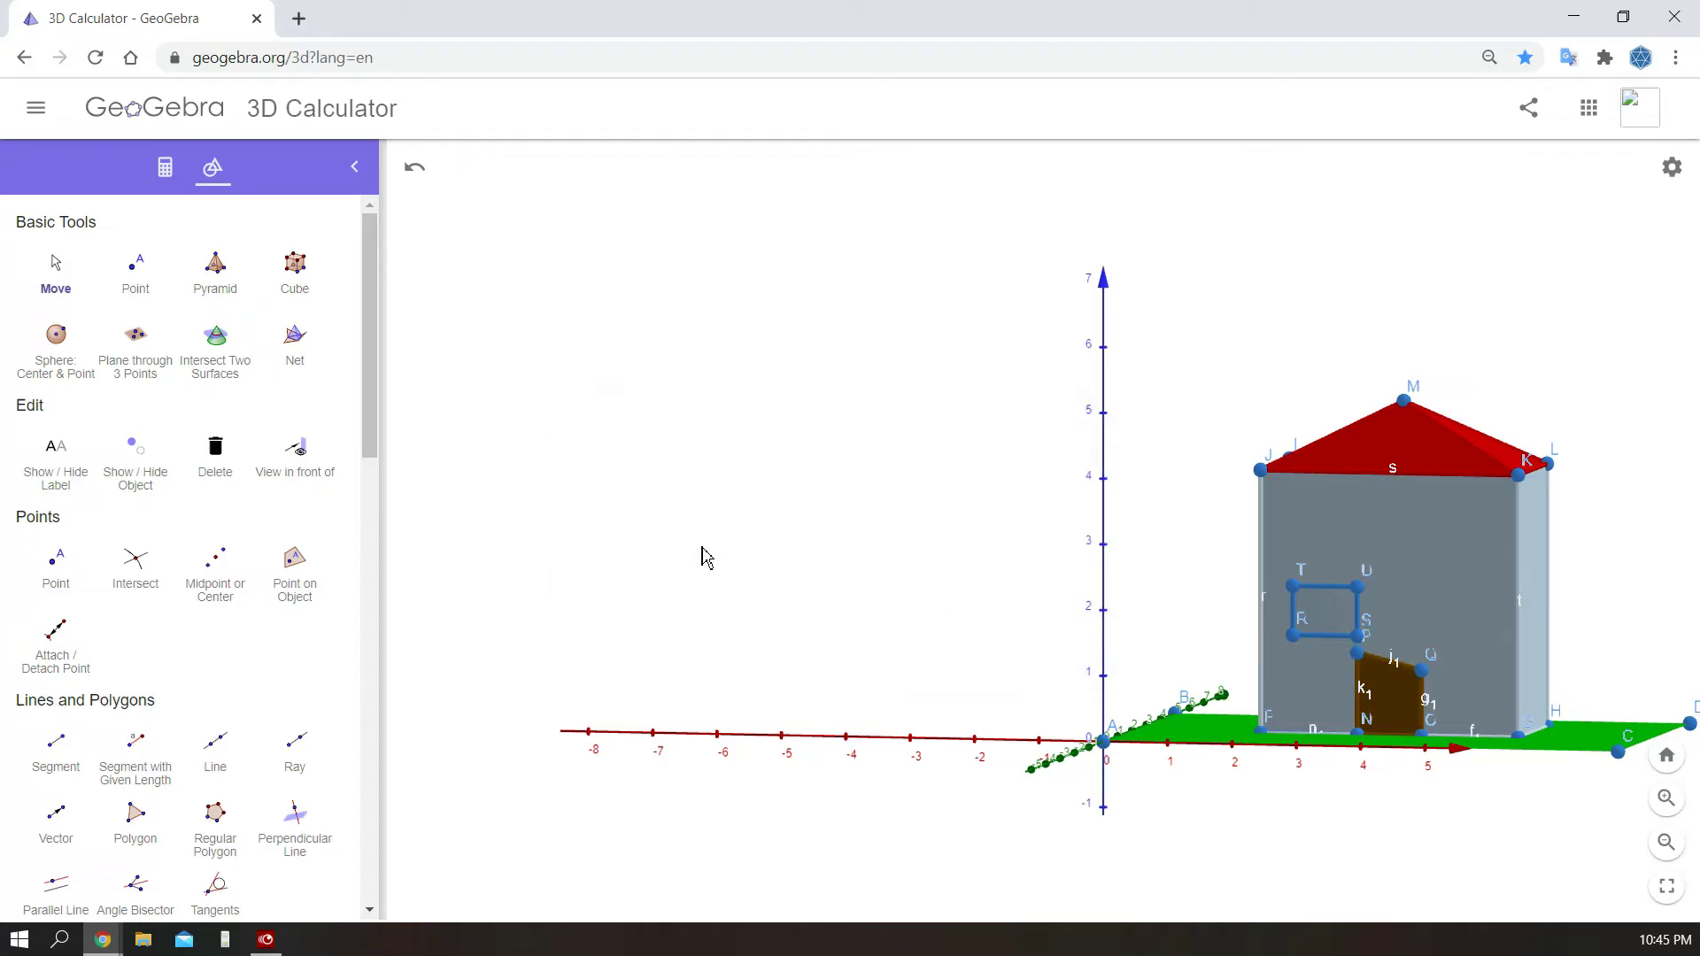
{"action": "double_click", "coordinate": [1422, 671]}
{"action": "type", "text": ".25"}
{"action": "key", "text": "Return"}
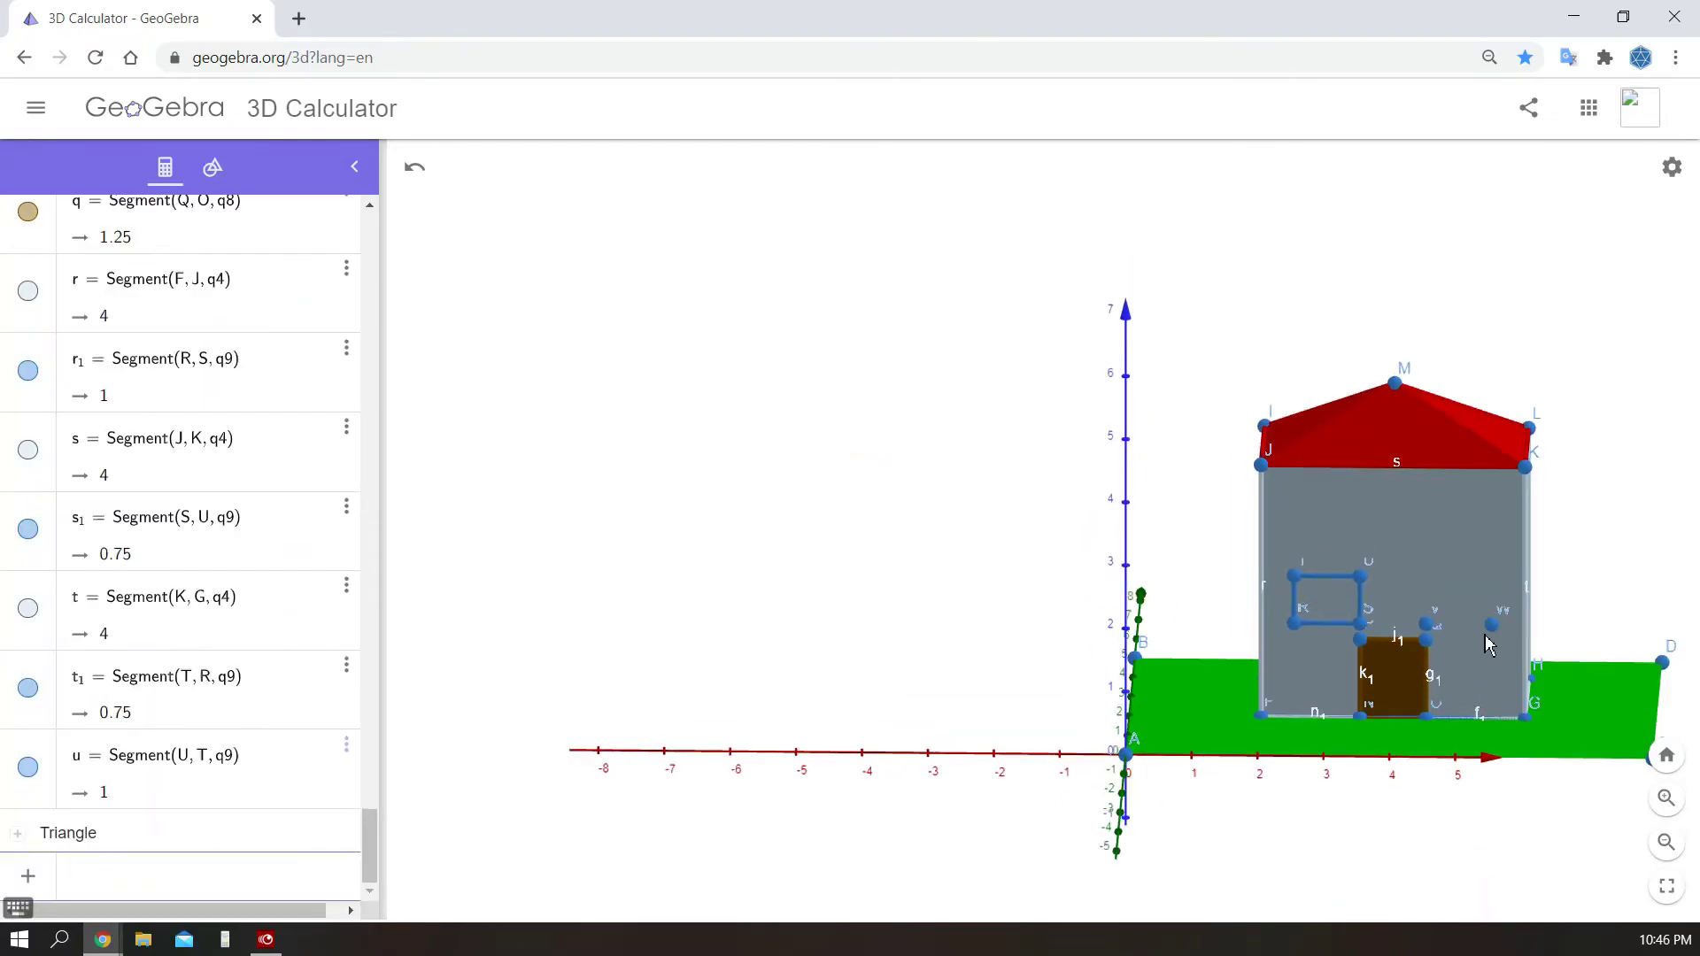
- Add points (4.5, 2, 1.5), (5.5, 2, 1.5), (4.5, 2, 2.25) and (5.5, 2, 2.25) and connect them into a second window polygon
{"action": "left_click_drag", "start_coordinate": [1488, 645], "coordinate": [1487, 611]}
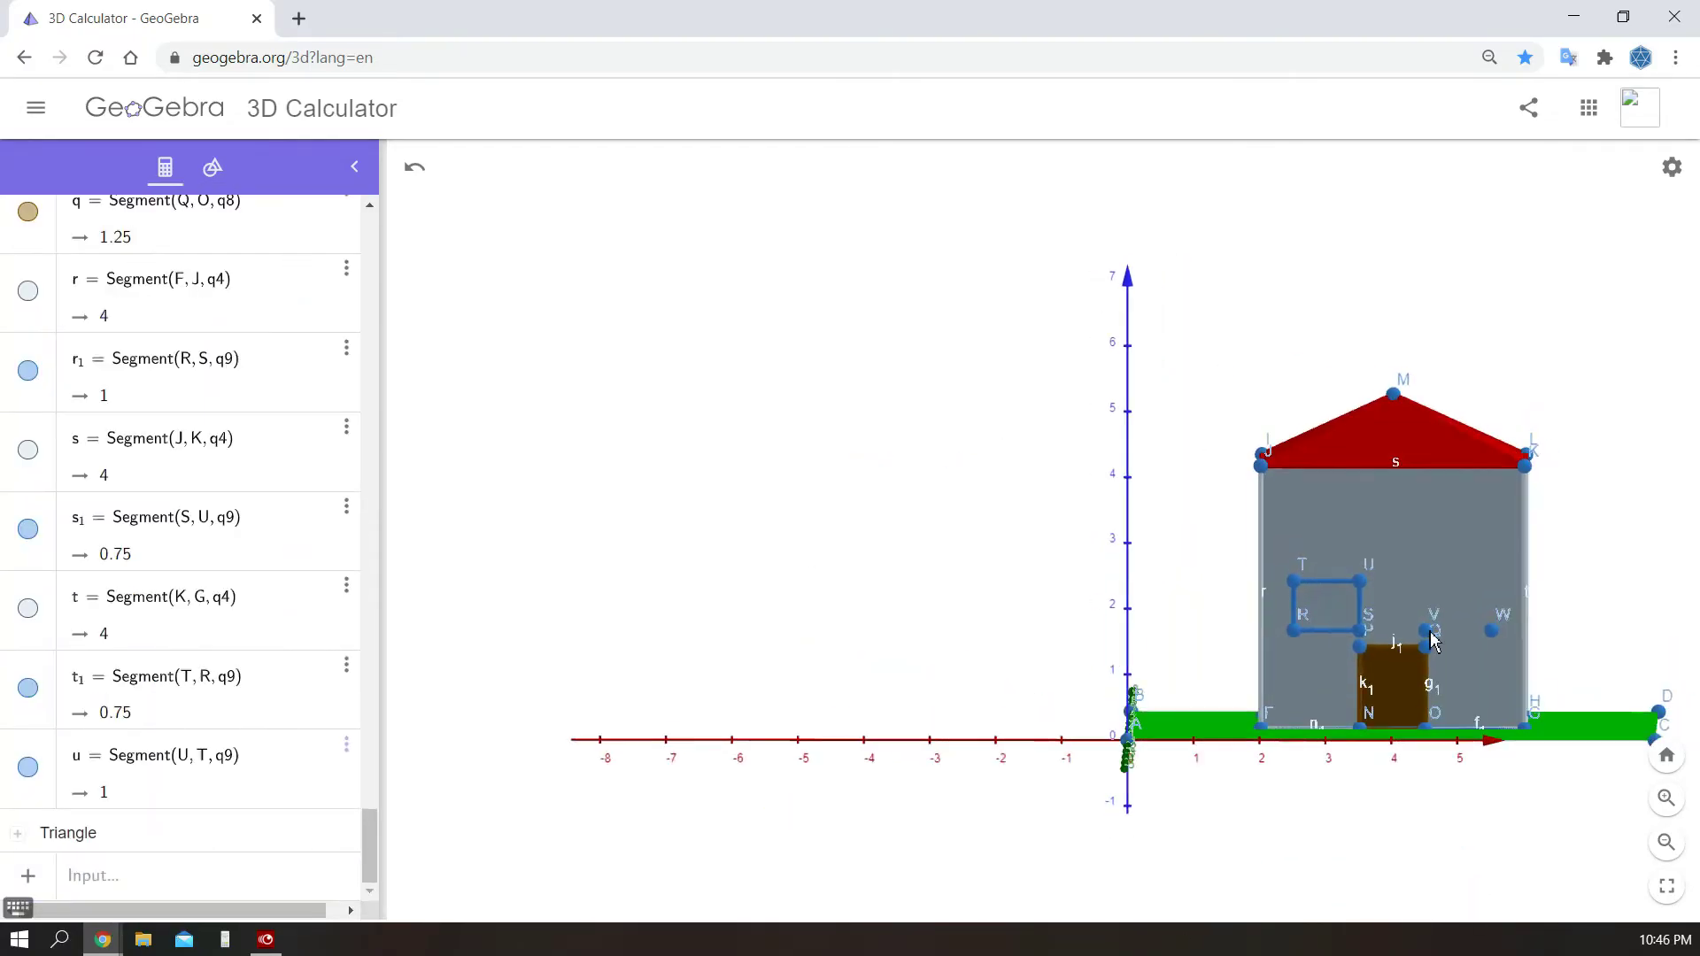
{"action": "double_click", "coordinate": [1426, 646]}
{"action": "left_click", "coordinate": [668, 820]}
{"action": "left_click", "coordinate": [177, 876]}
{"action": "type", "text": "(4.5, 2, 1.25)"}
{"action": "key", "text": "BackSpace"}
{"action": "type", "text": "2"}
{"action": "left_click", "coordinate": [87, 877]}
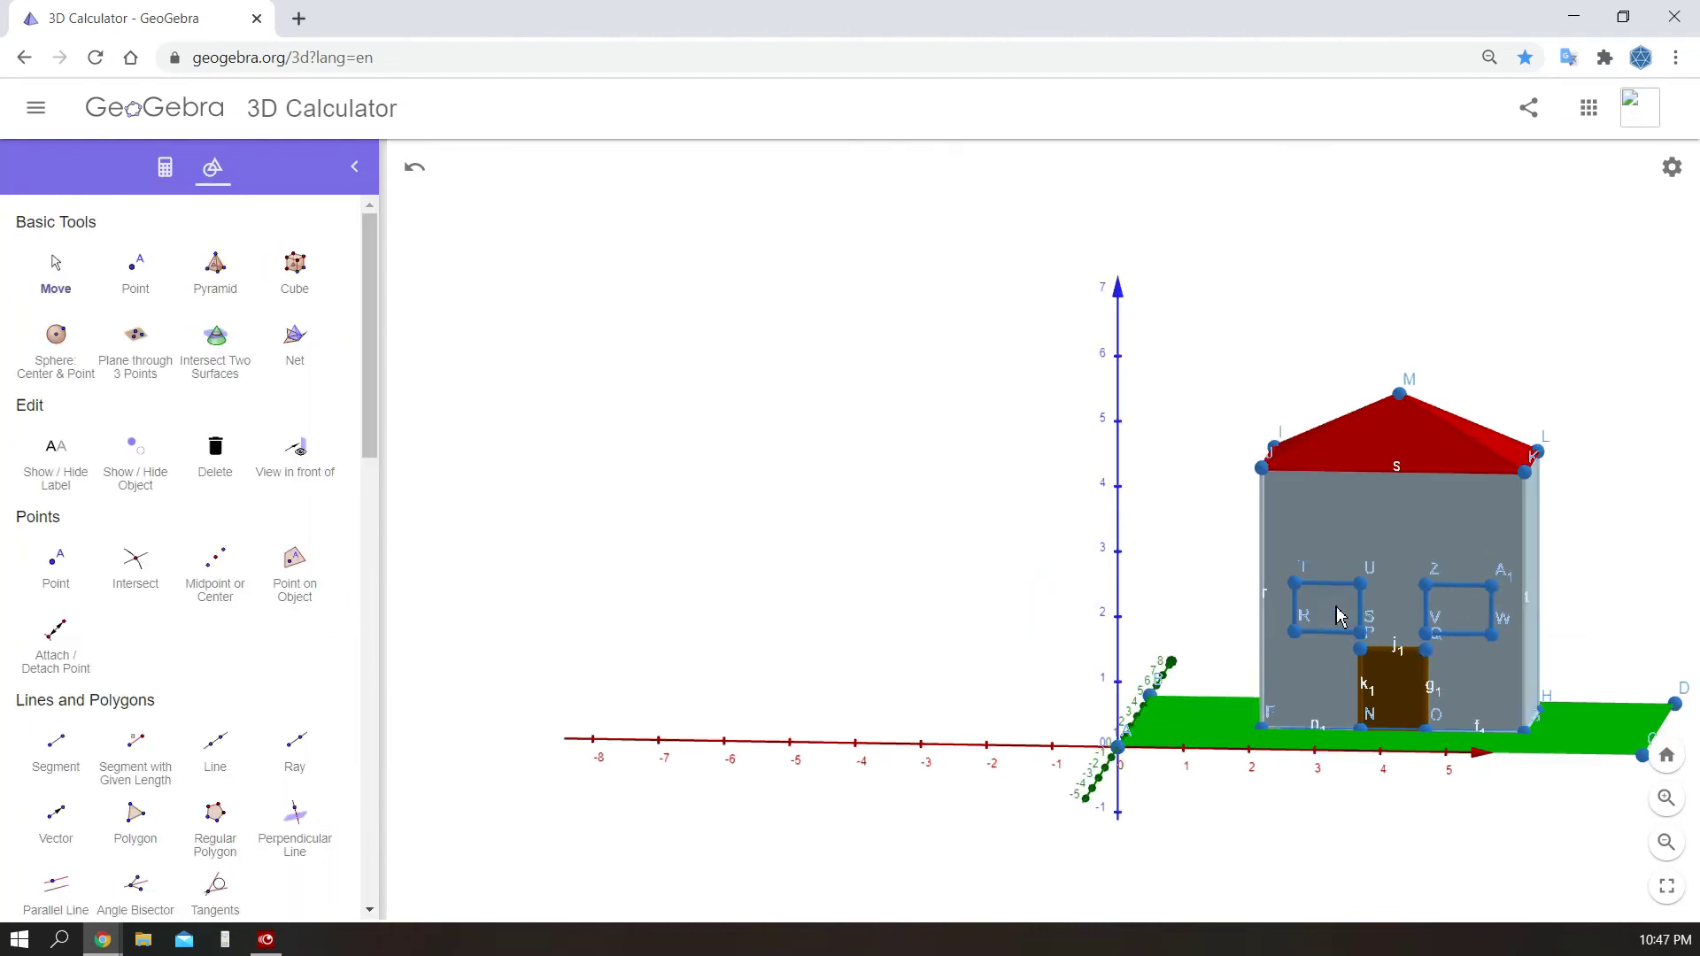
- Color the first window, between points R, S, U and T, white
{"action": "left_click", "coordinate": [1340, 611]}
{"action": "left_click", "coordinate": [1373, 640]}
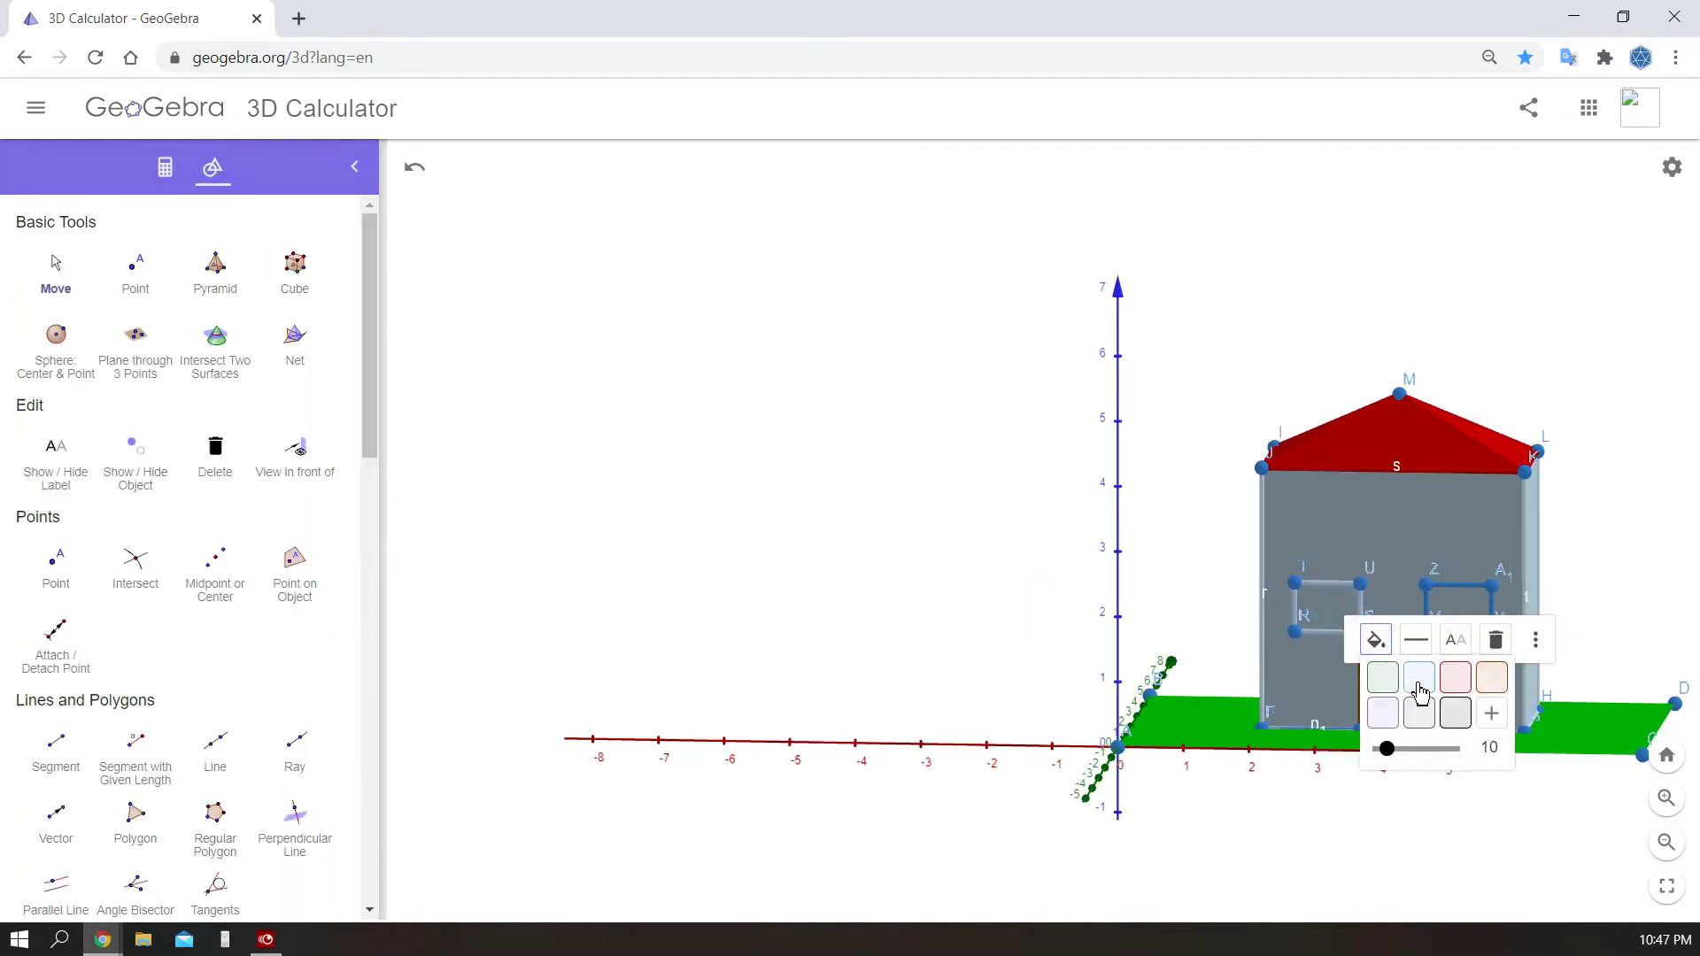
{"action": "left_click", "coordinate": [1492, 713]}
{"action": "left_click", "coordinate": [1236, 215]}
{"action": "left_click", "coordinate": [1681, 159]}
- Color the second window, between points V, W, A1 and Z, white and raise its opacity
{"action": "mouse_move", "coordinate": [1429, 786]}
{"action": "left_mouse_down"}
{"action": "mouse_move", "coordinate": [1485, 788]}
{"action": "mouse_move", "coordinate": [1451, 802]}
{"action": "left_mouse_up"}
{"action": "left_click", "coordinate": [1322, 591]}
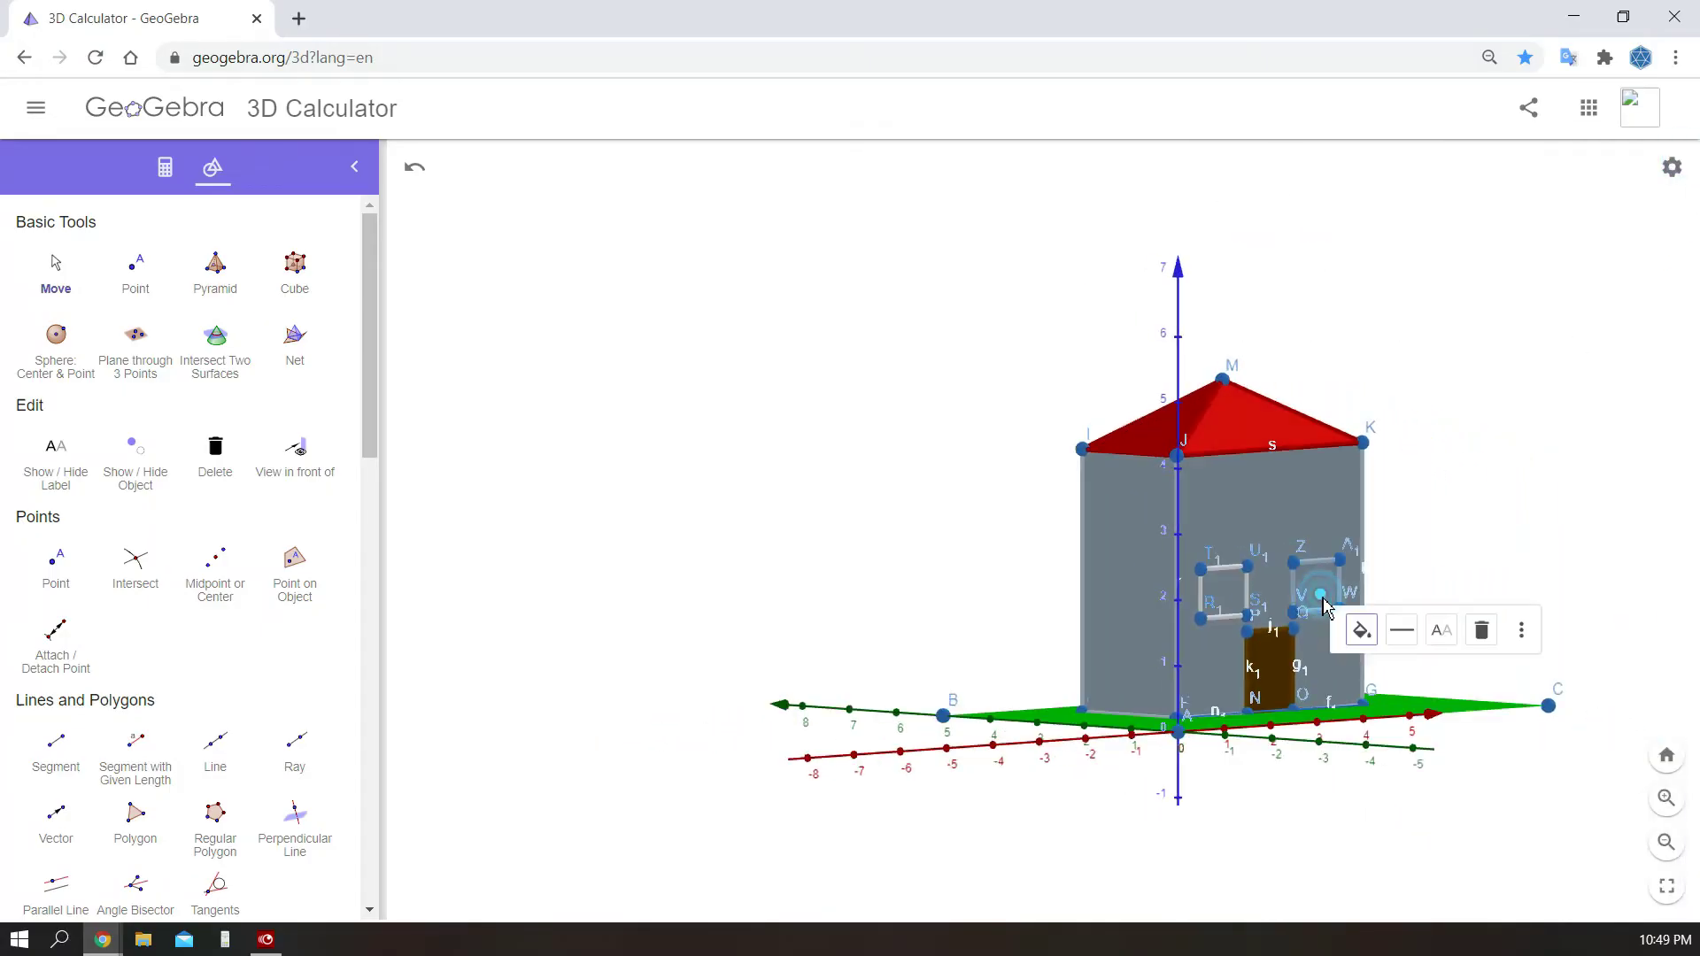
{"action": "left_click", "coordinate": [1362, 634]}
{"action": "left_click", "coordinate": [1477, 704]}
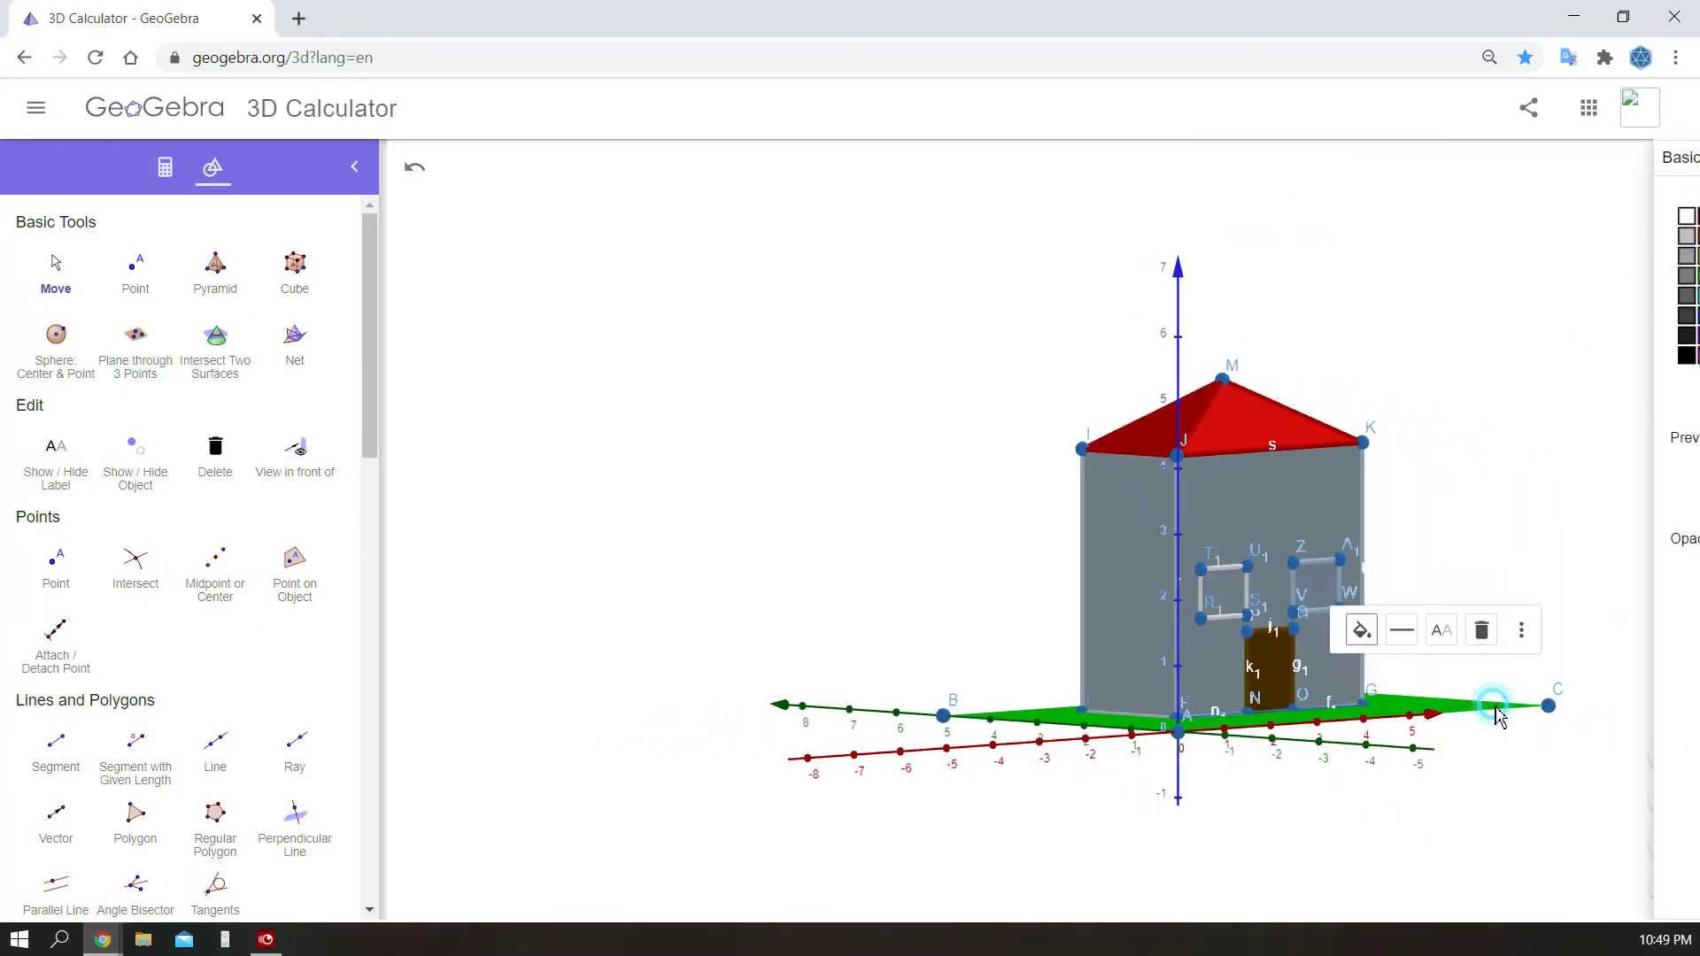
{"action": "left_click", "coordinate": [1237, 219]}
{"action": "left_click_drag", "start_coordinate": [1347, 536], "coordinate": [1427, 537]}
{"action": "left_click", "coordinate": [901, 519]}
{"action": "left_click", "coordinate": [1680, 159]}
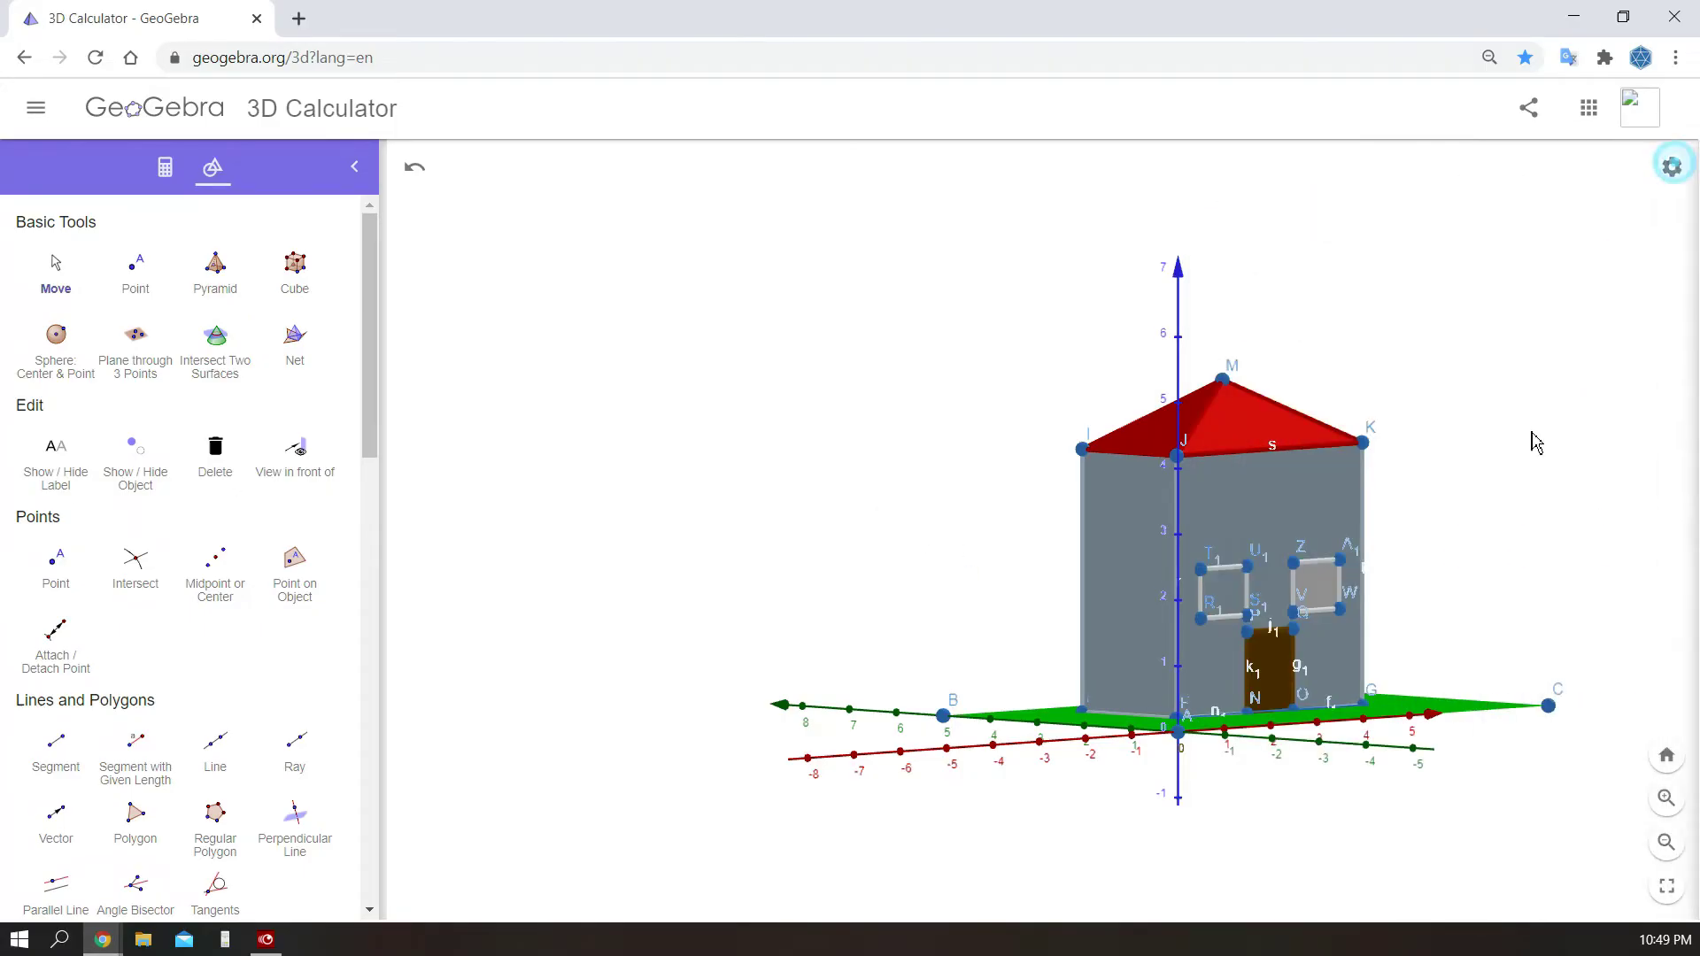
- Lower the front roof corner points J and K to a z-coordinate of 3
{"action": "left_click_drag", "start_coordinate": [1379, 845], "coordinate": [1514, 859]}
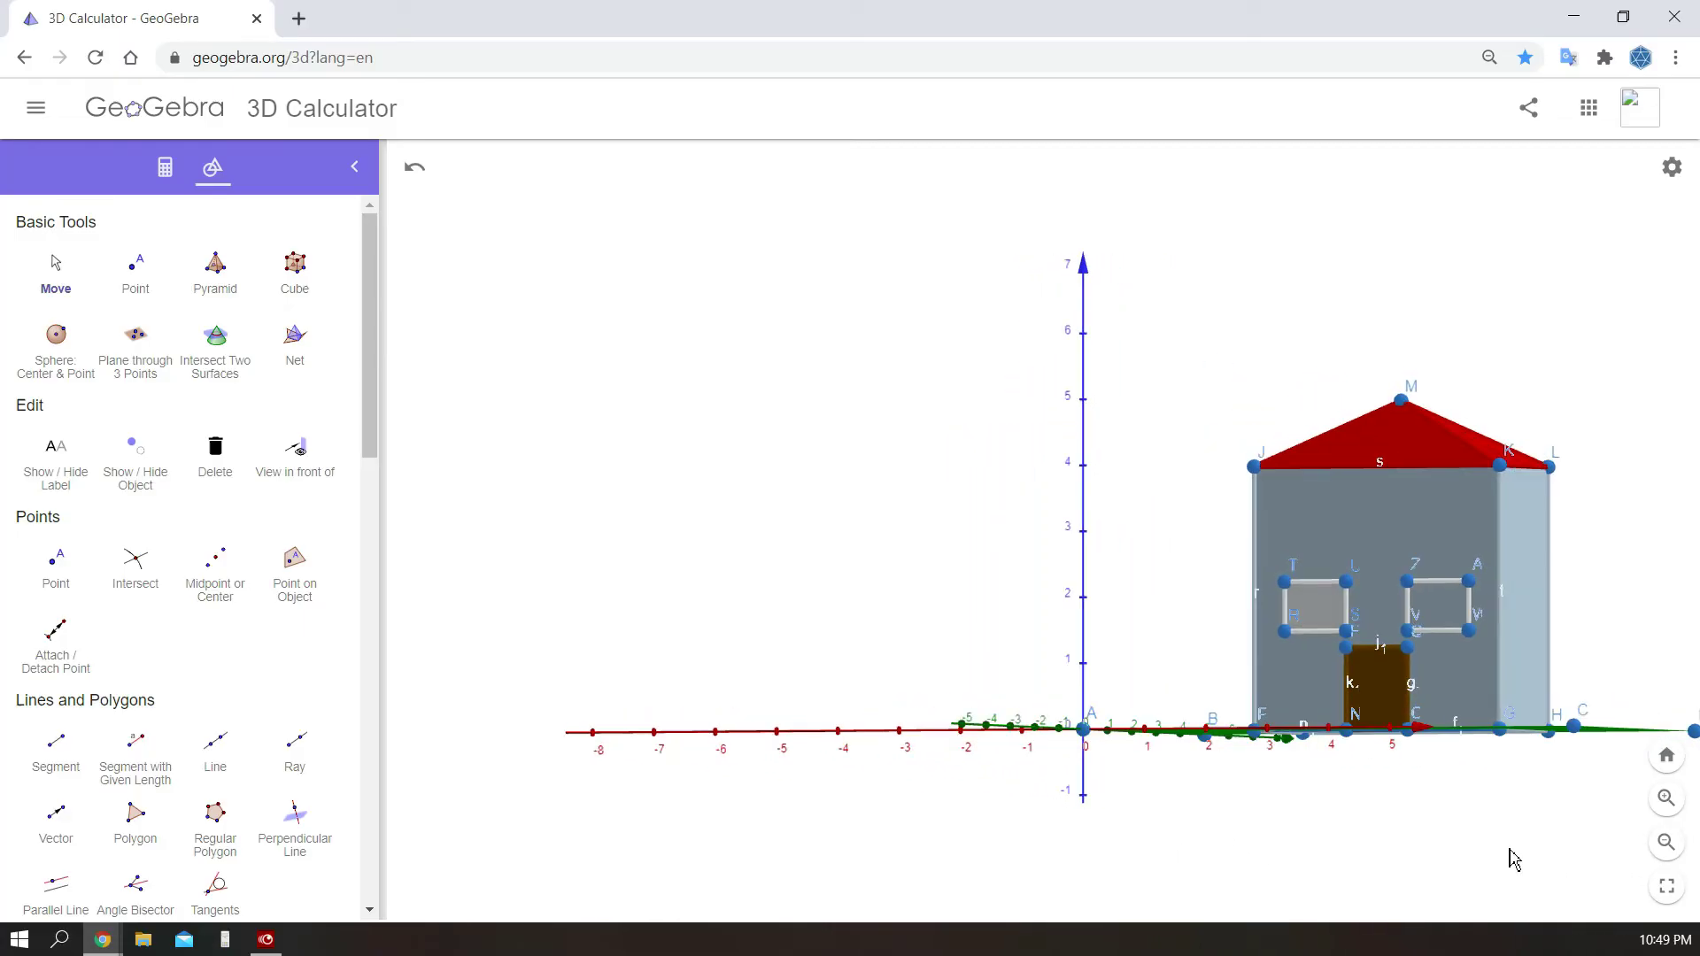
{"action": "left_click", "coordinate": [1255, 467]}
{"action": "double_click", "coordinate": [1258, 471]}
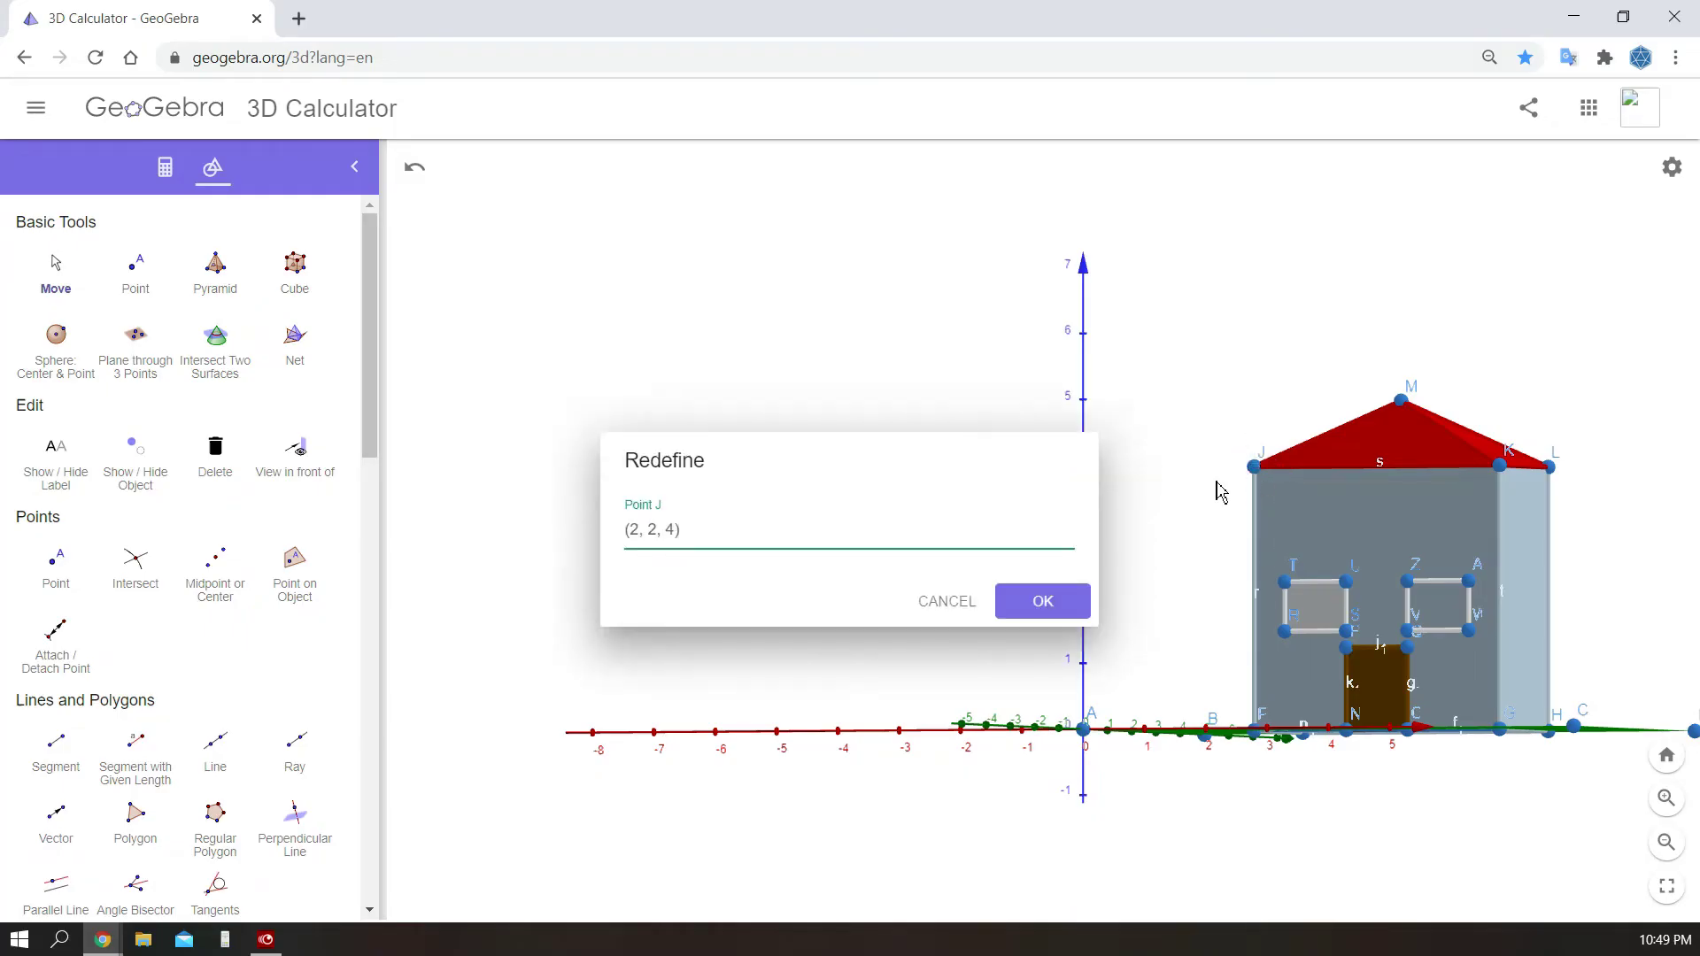
{"action": "double_click", "coordinate": [672, 528]}
{"action": "type", "text": "3"}
{"action": "key", "text": "Return"}
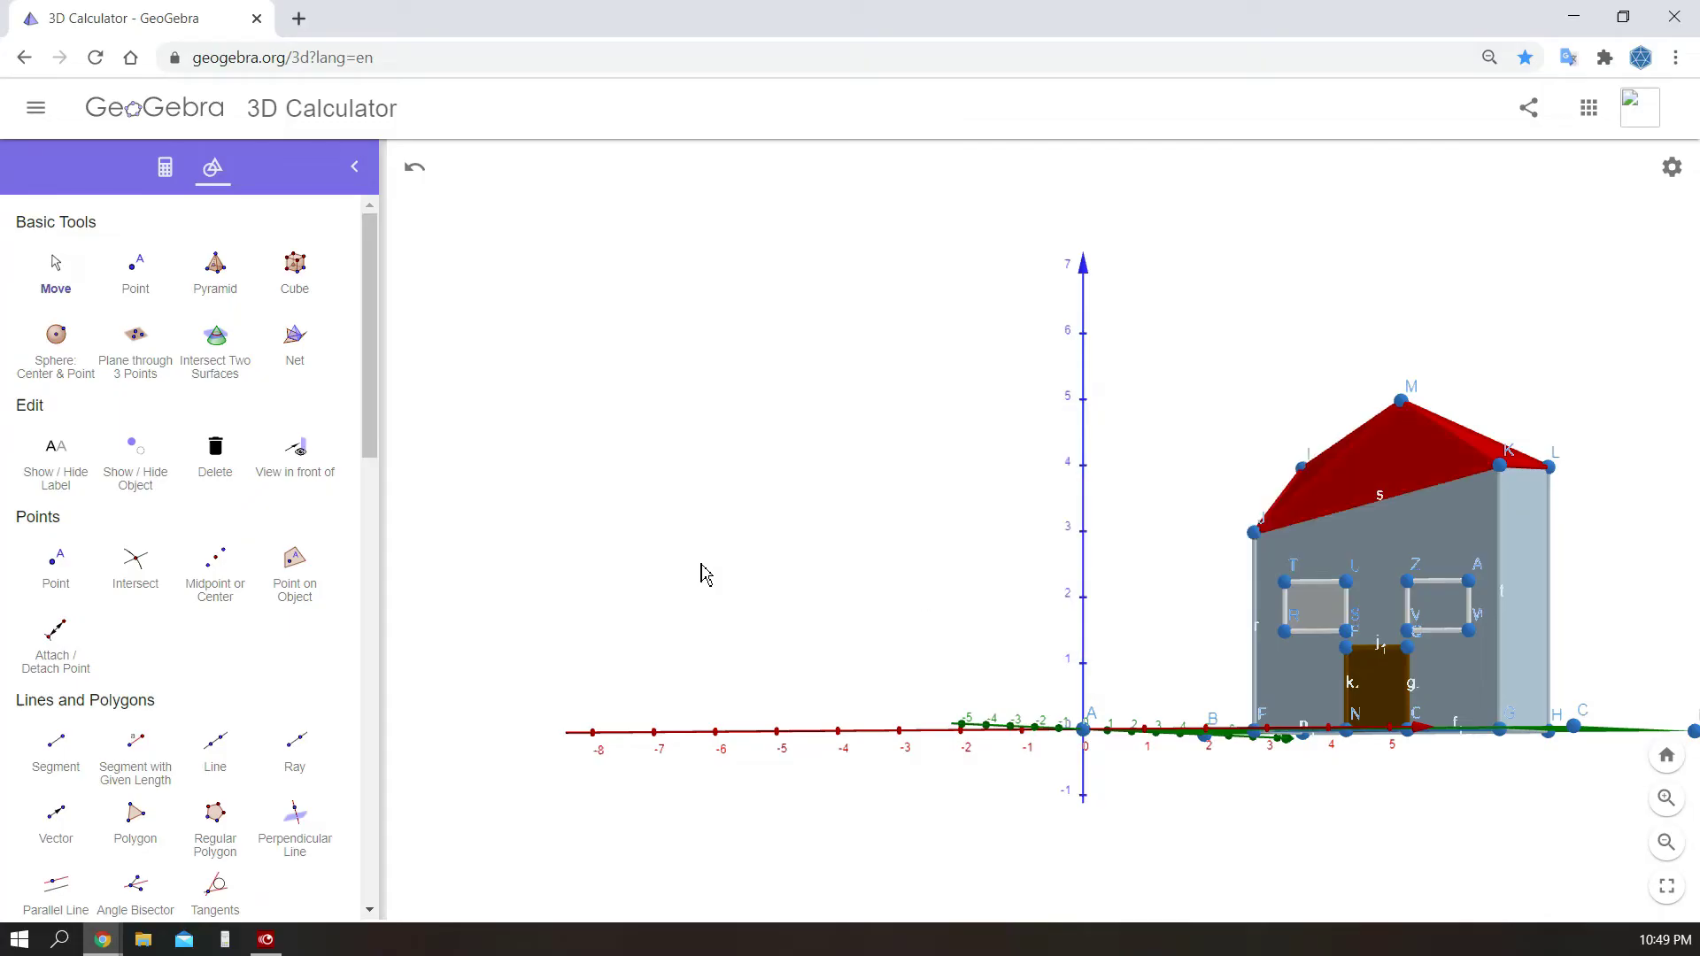
{"action": "double_click", "coordinate": [1501, 464]}
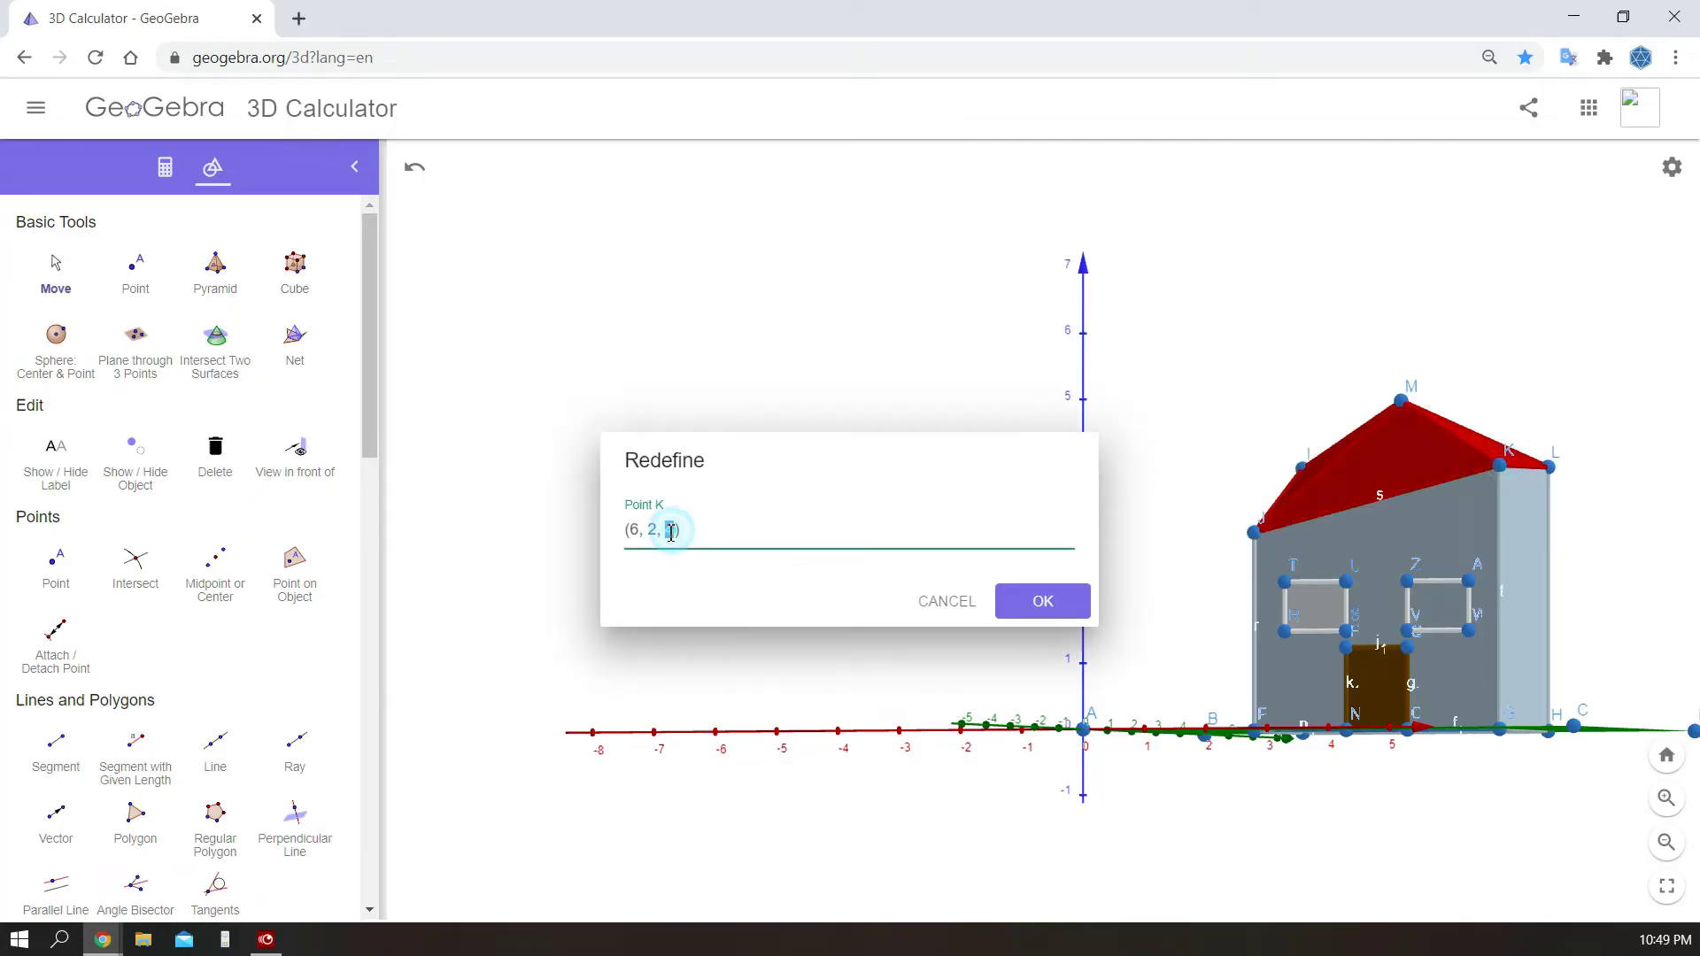
{"action": "key", "text": "Return"}
- Lower the rear roof corner points L and I to a z-coordinate of 3
{"action": "double_click", "coordinate": [1432, 452]}
{"action": "type", "text": "3"}
{"action": "key", "text": "Return"}
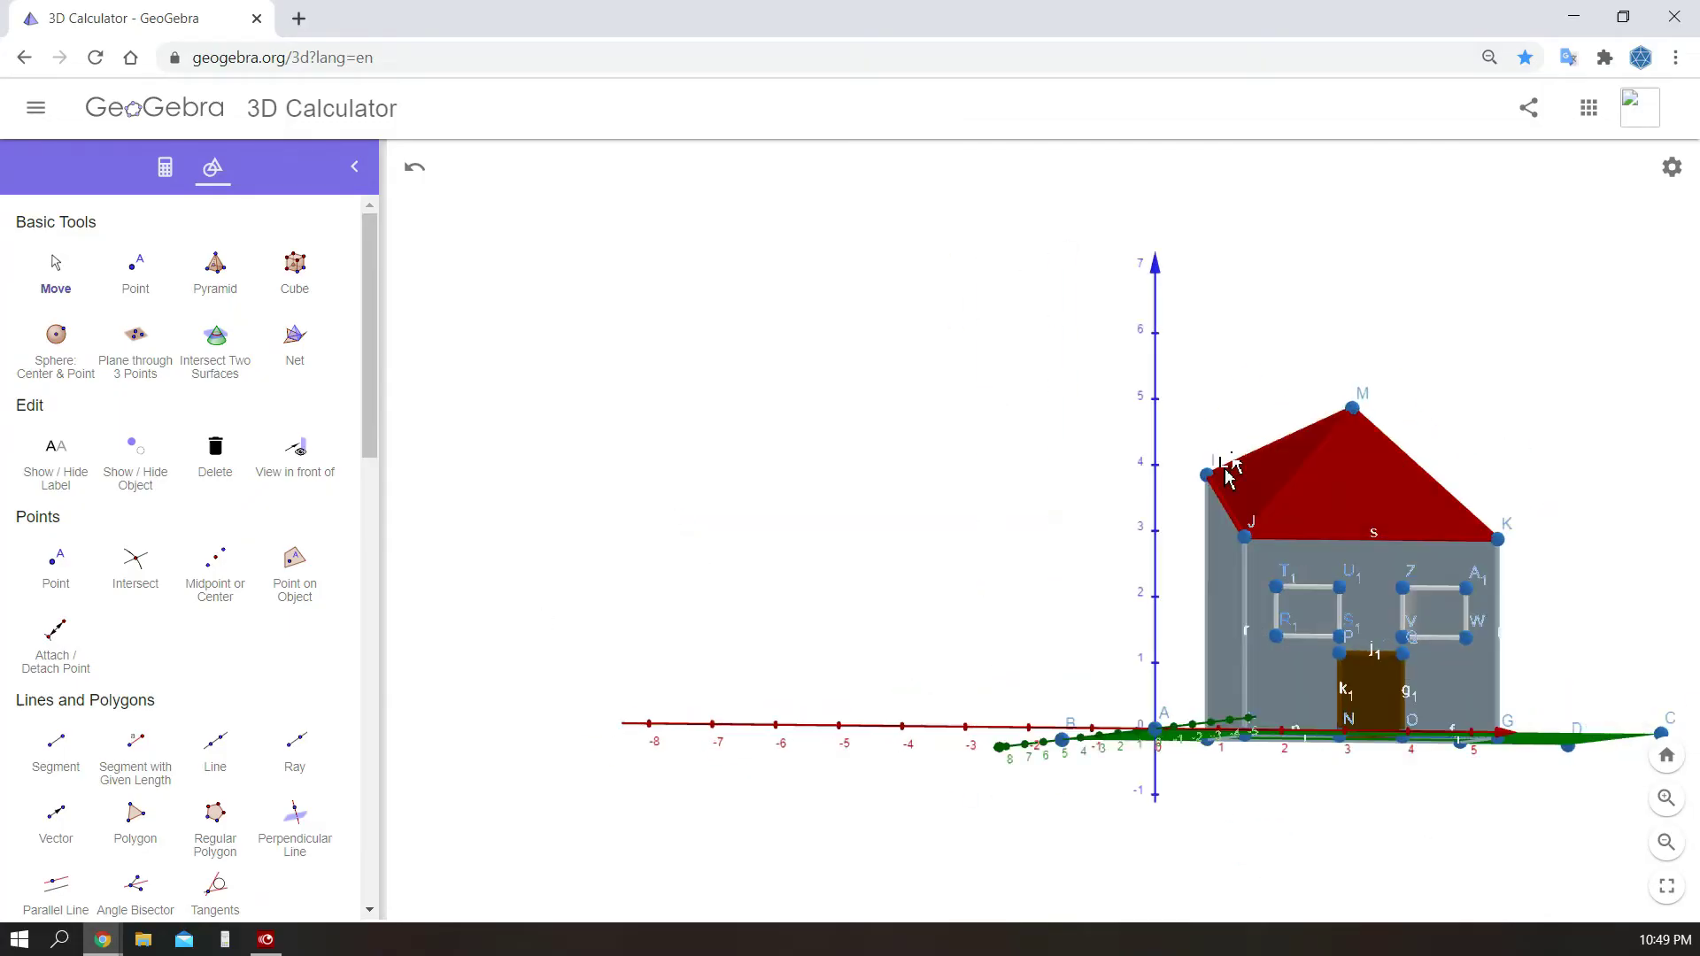
{"action": "double_click", "coordinate": [1207, 474]}
{"action": "type", "text": "3"}
{"action": "key", "text": "Return"}
- Lower the roof apex M to a z-coordinate of 4
{"action": "double_click", "coordinate": [1352, 408]}
{"action": "double_click", "coordinate": [675, 531]}
{"action": "type", "text": "4"}
{"action": "key", "text": "Return"}
{"action": "left_click", "coordinate": [1300, 827]}
{"action": "left_click_drag", "start_coordinate": [1406, 832], "coordinate": [1302, 846]}
- Hide all corner points of the base, walls, roof, door and windows
{"action": "left_click", "coordinate": [165, 166]}
{"action": "scroll", "coordinate": [30, 532], "scroll_direction": "down", "scroll_amount": 5}
{"action": "left_click", "coordinate": [30, 490]}
{"action": "scroll", "coordinate": [30, 490], "scroll_direction": "down", "scroll_amount": 5}
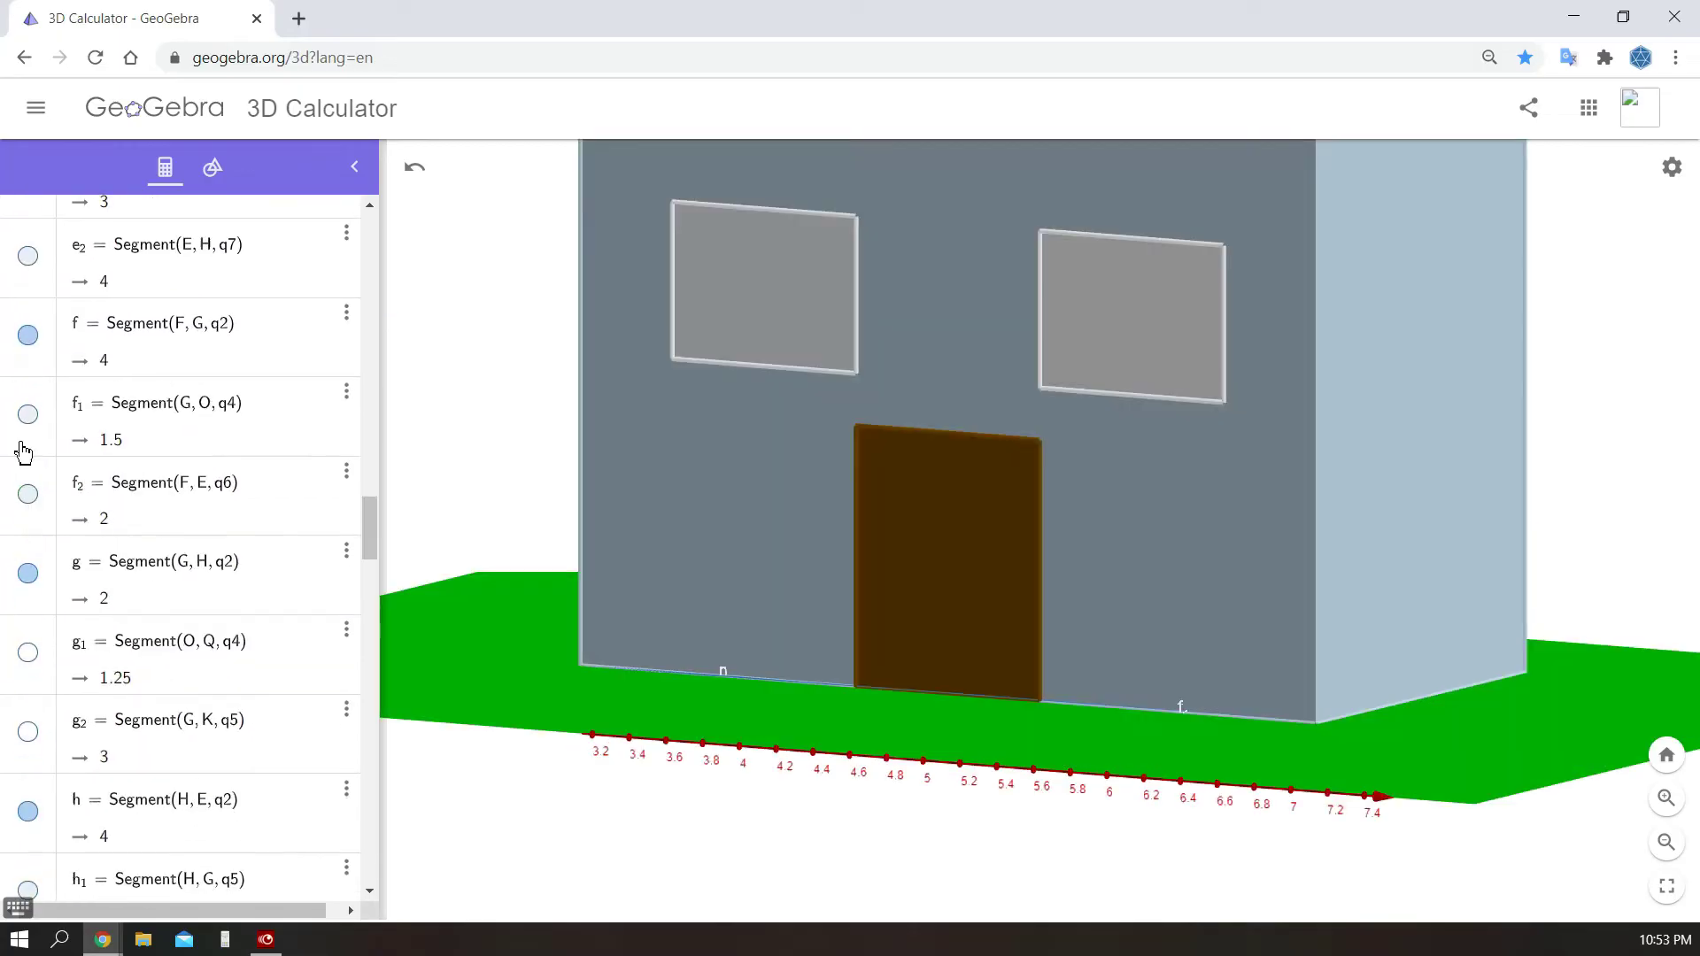
{"action": "scroll", "coordinate": [24, 454], "scroll_direction": "down", "scroll_amount": 10}
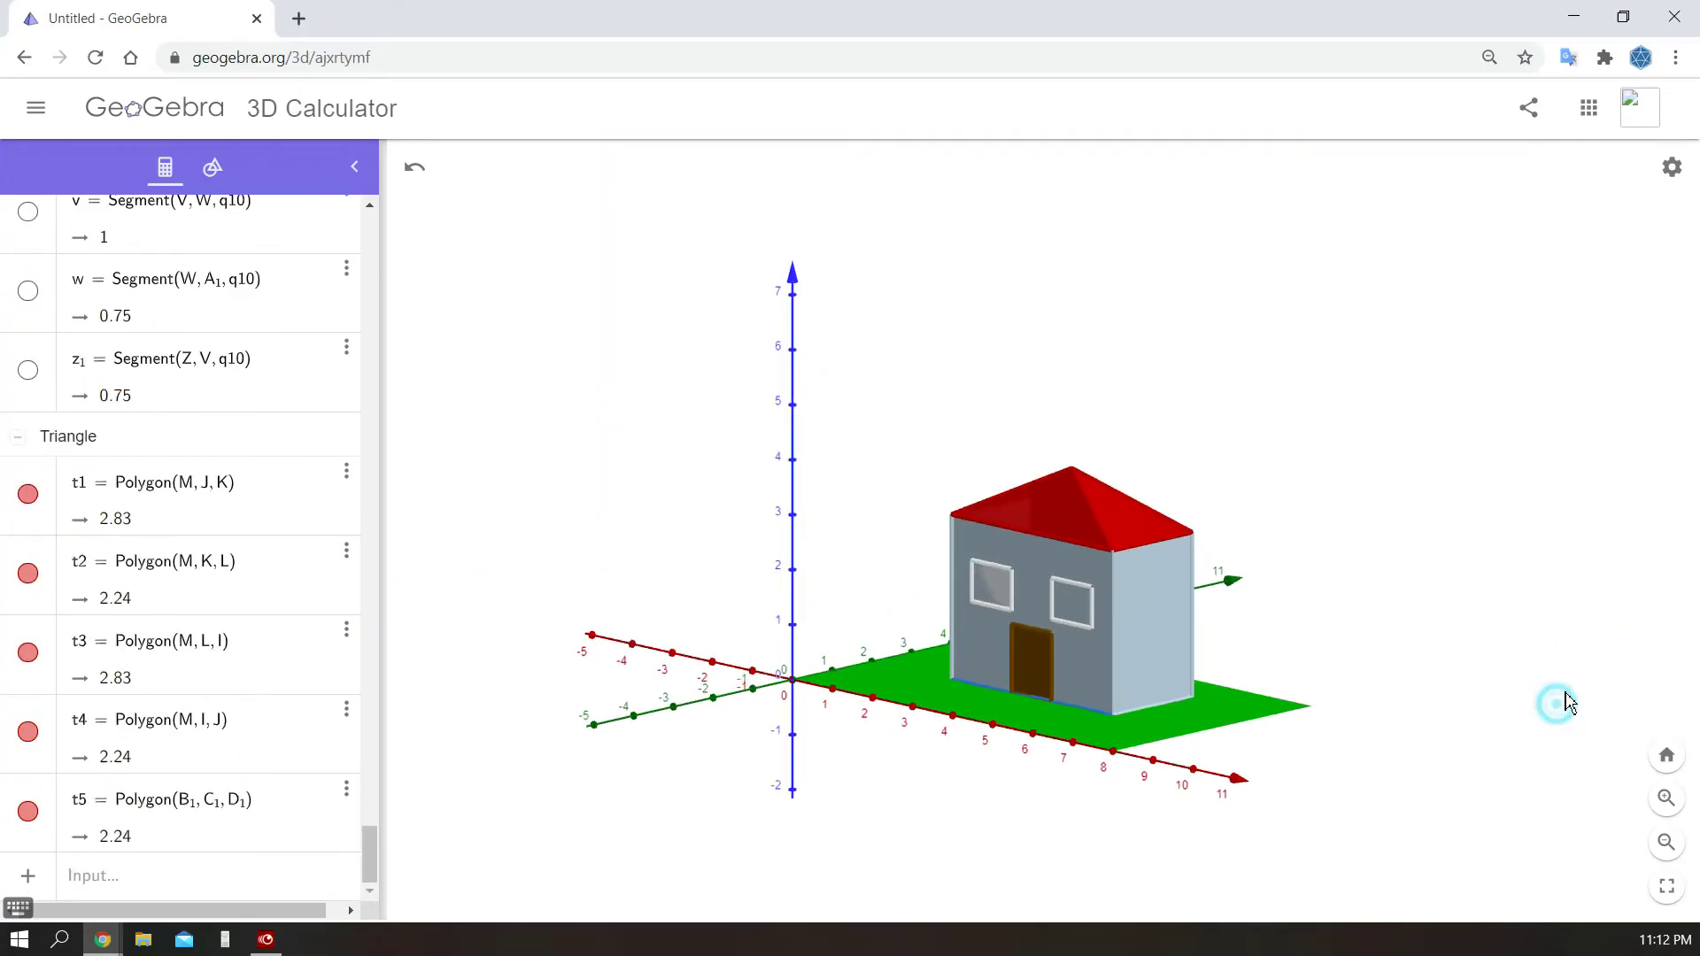
- Make the roof triangles t1 and t5 slightly more transparent
{"action": "left_click_drag", "start_coordinate": [1553, 702], "coordinate": [1670, 696]}
{"action": "left_click", "coordinate": [1110, 500]}
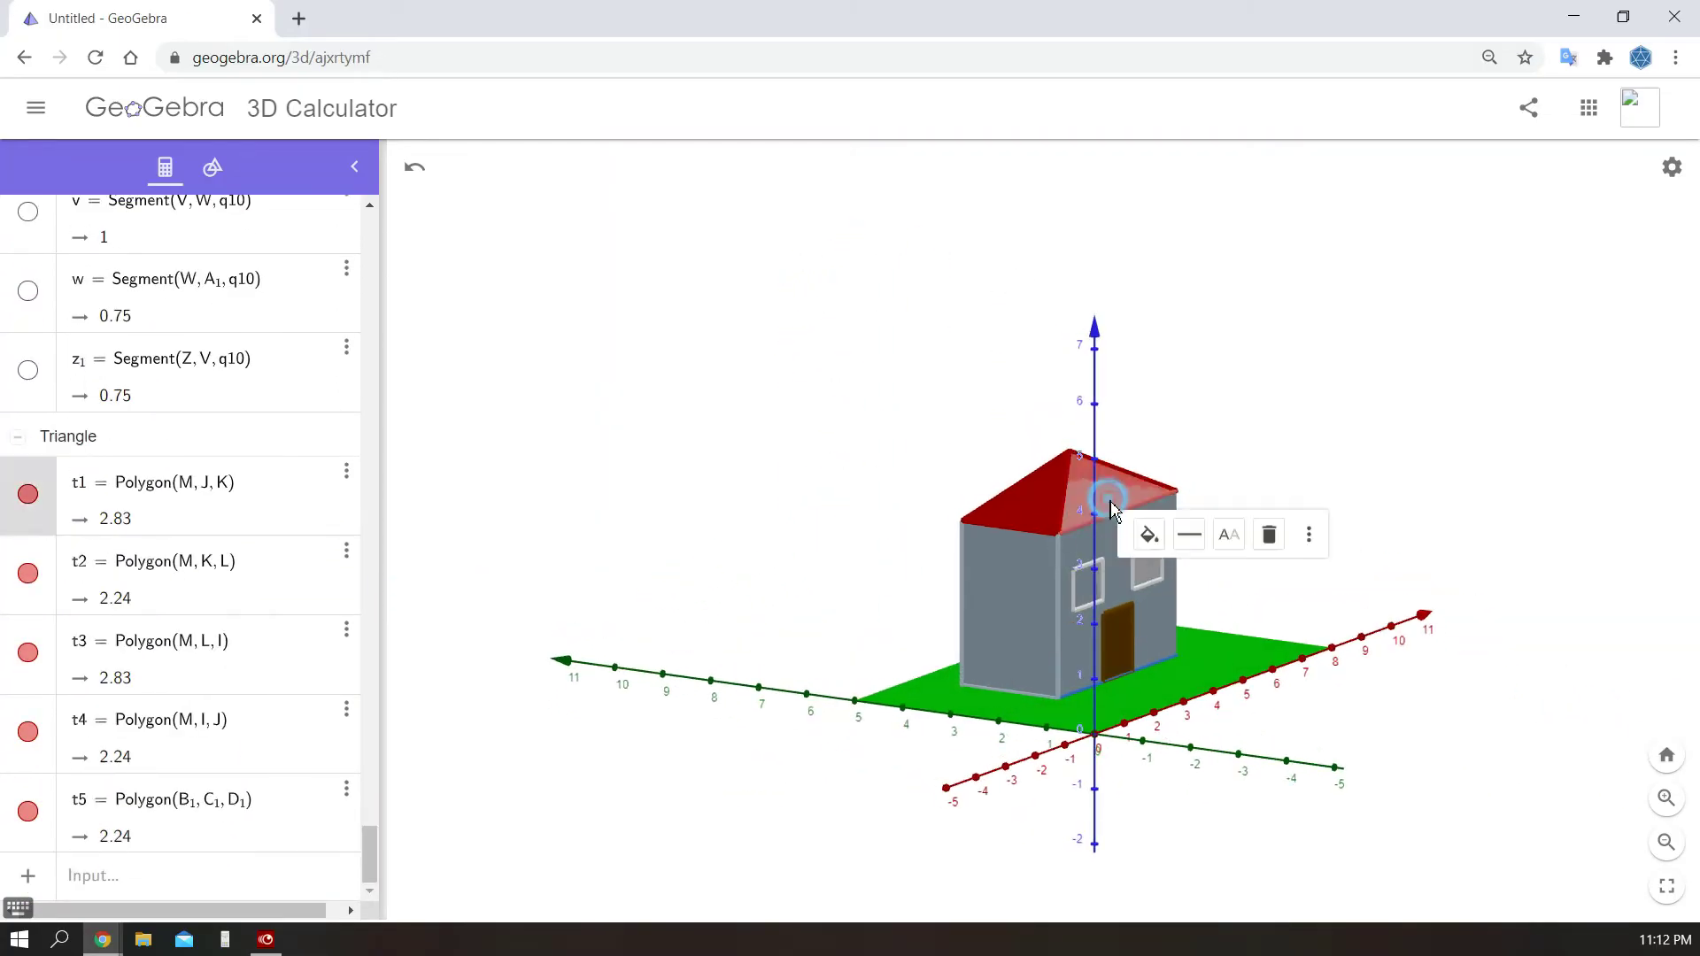
{"action": "left_click", "coordinate": [1151, 535]}
{"action": "left_click", "coordinate": [1266, 609]}
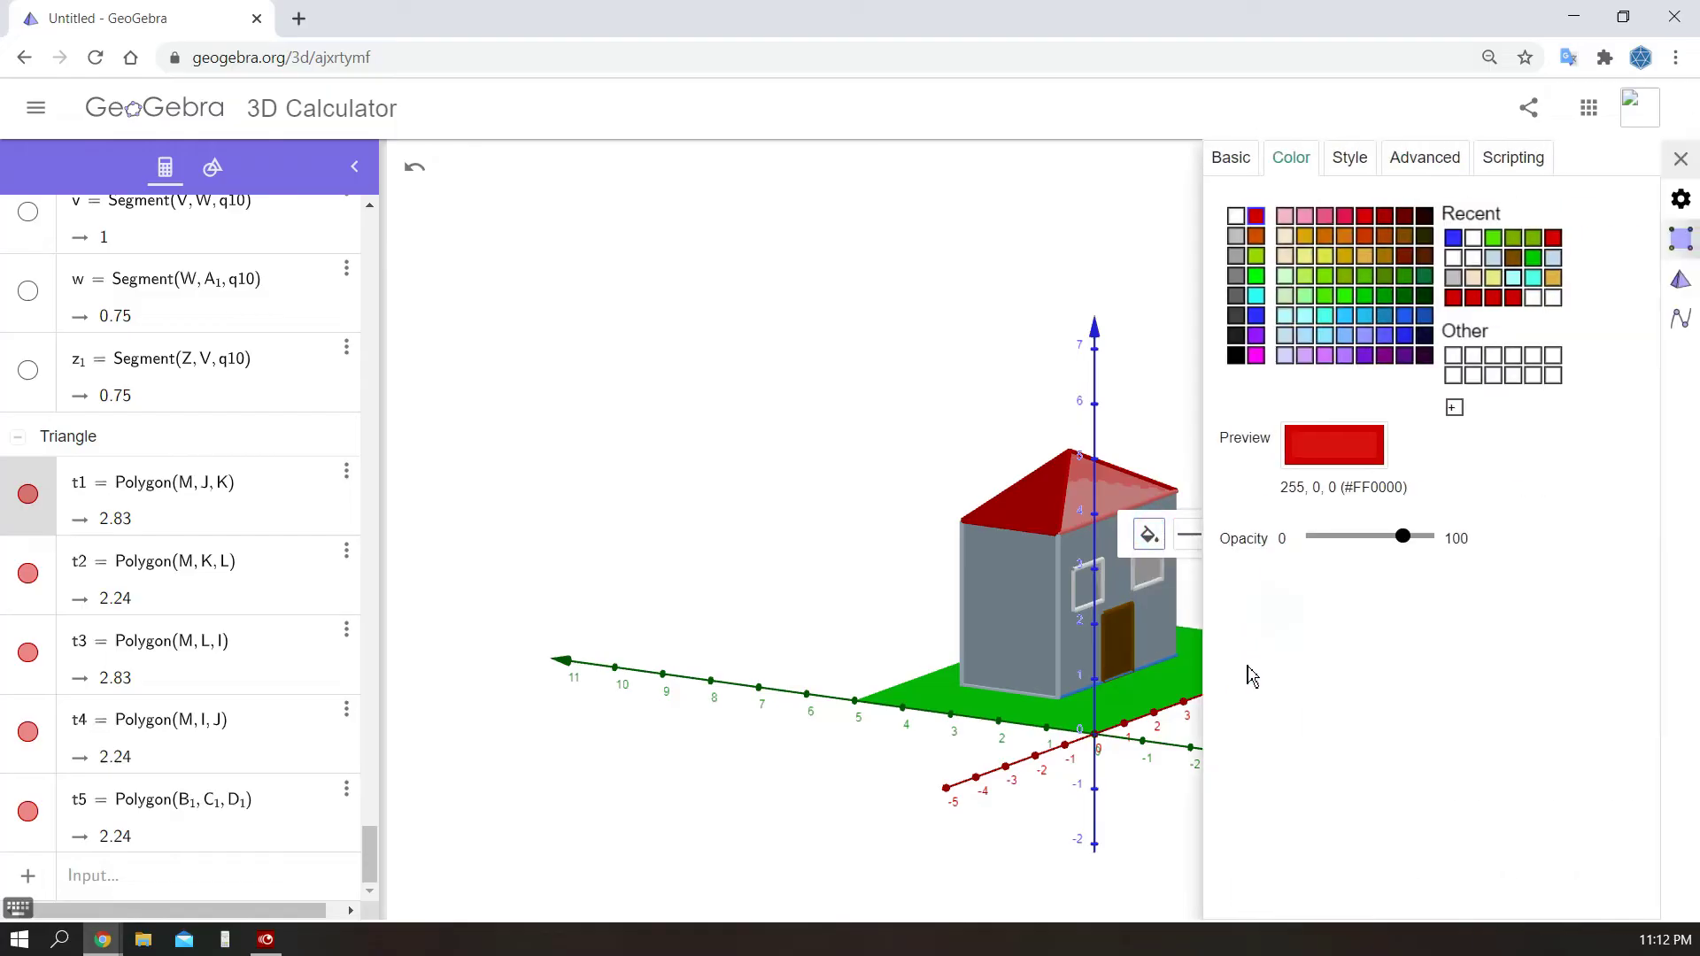
{"action": "mouse_move", "coordinate": [1401, 546]}
{"action": "left_mouse_down"}
{"action": "mouse_move", "coordinate": [1321, 543]}
{"action": "mouse_move", "coordinate": [1398, 553]}
{"action": "left_mouse_up"}
{"action": "left_click", "coordinate": [1137, 409]}
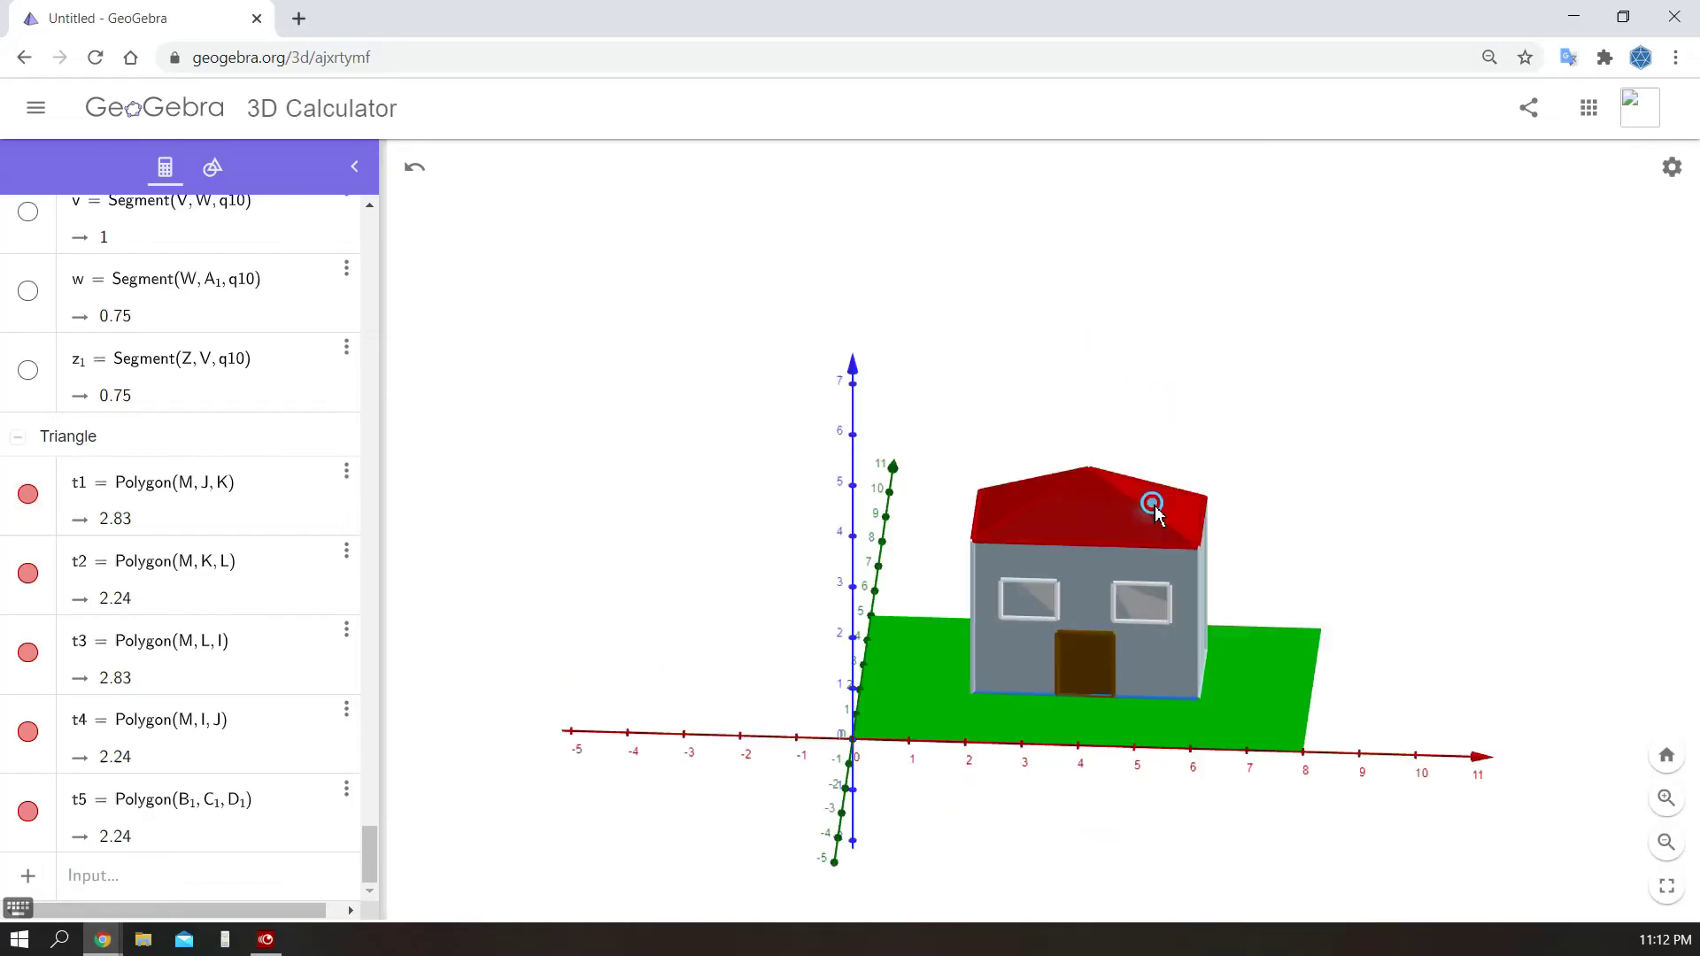
{"action": "left_click", "coordinate": [1154, 505]}
{"action": "left_click", "coordinate": [1204, 547]}
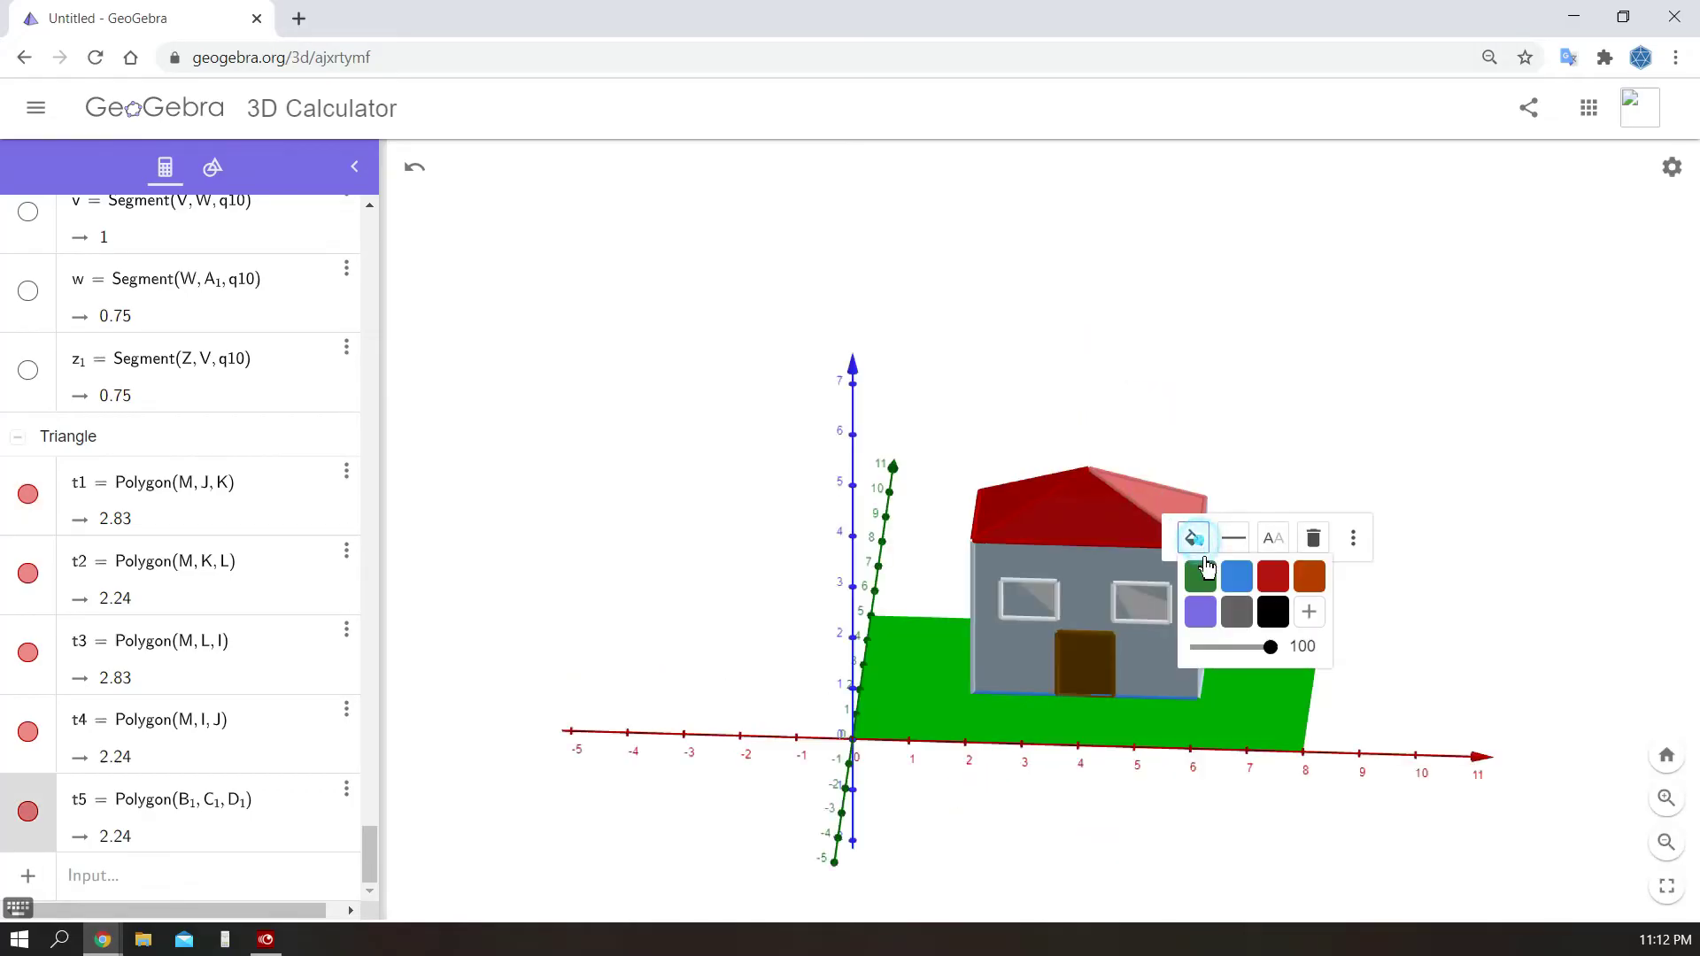
{"action": "mouse_move", "coordinate": [1276, 649]}
{"action": "left_mouse_down"}
{"action": "mouse_move", "coordinate": [1220, 669]}
{"action": "mouse_move", "coordinate": [1256, 661]}
{"action": "left_mouse_up"}
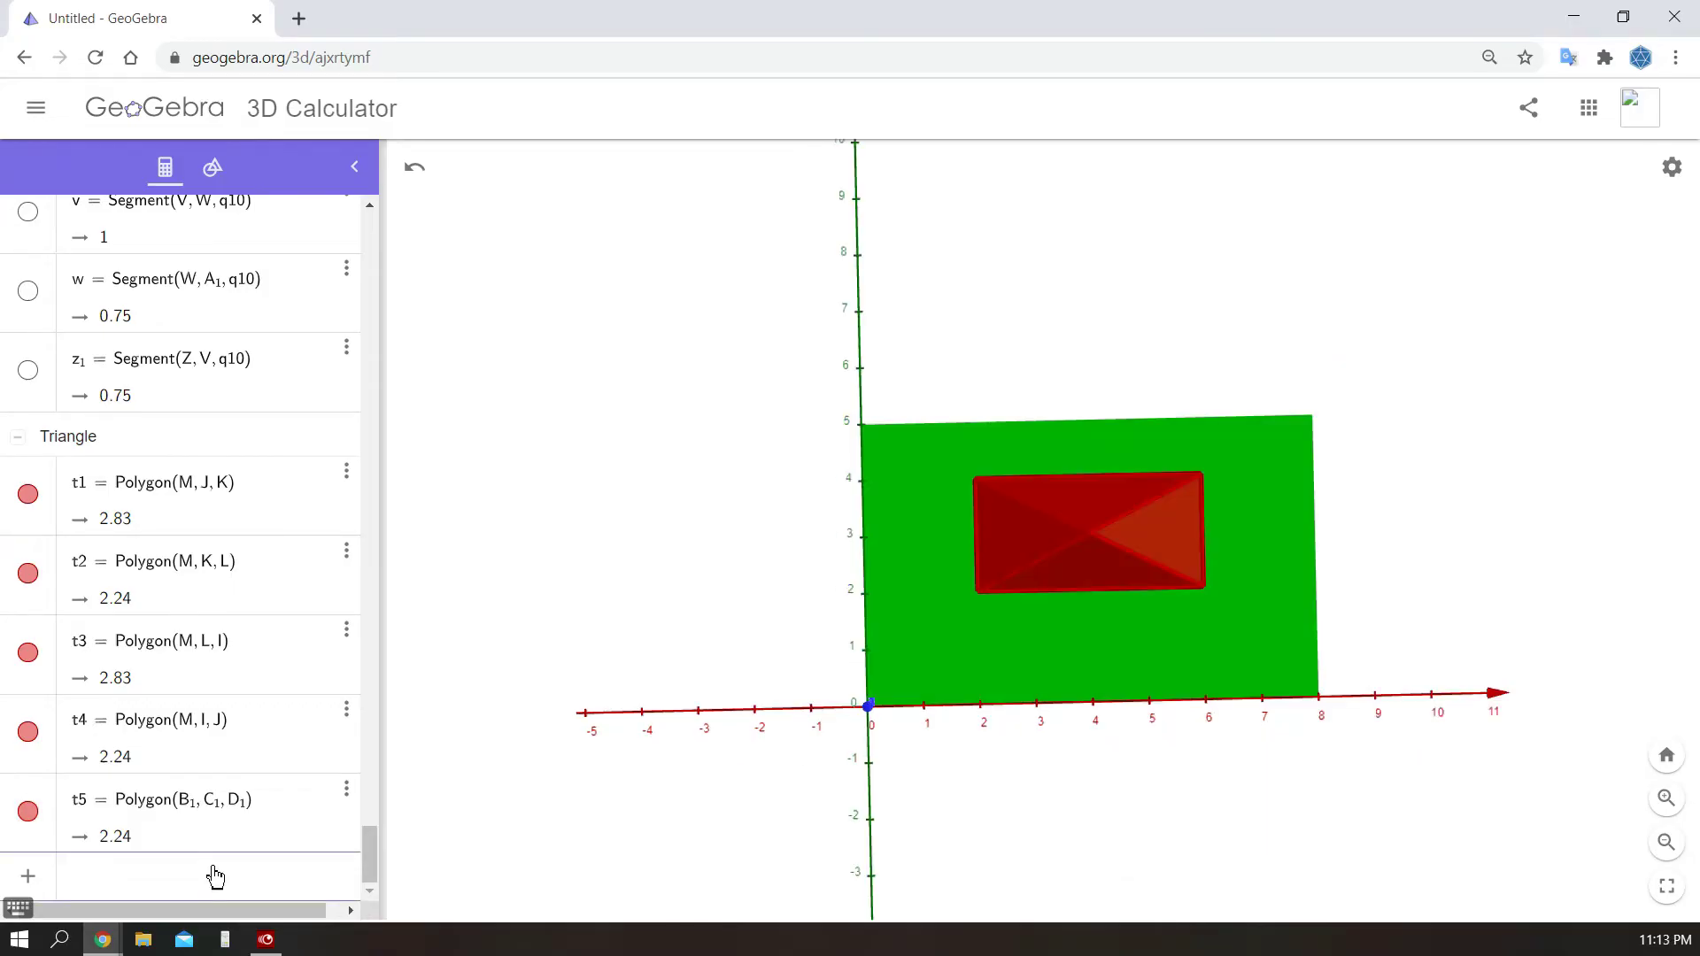
- Add a chimney base point at (5, 3, 3) and redefine it with a smaller y-coordinate
{"action": "type", "text": "(5, 3, 3"}
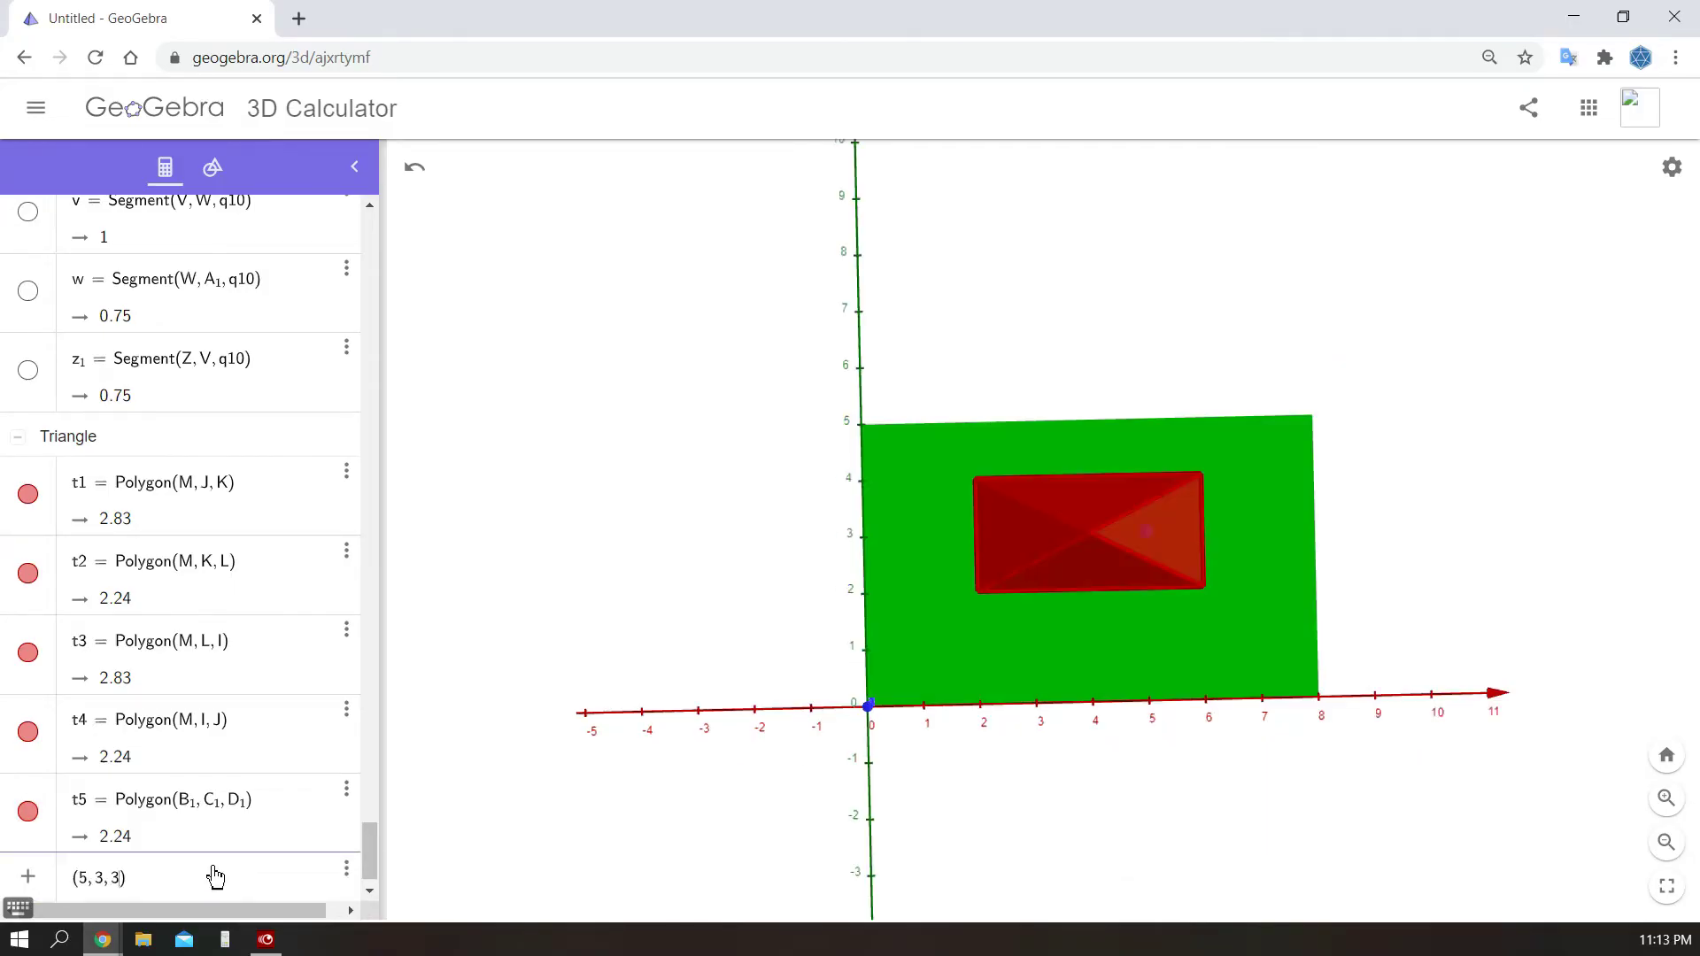
{"action": "double_click", "coordinate": [1152, 535]}
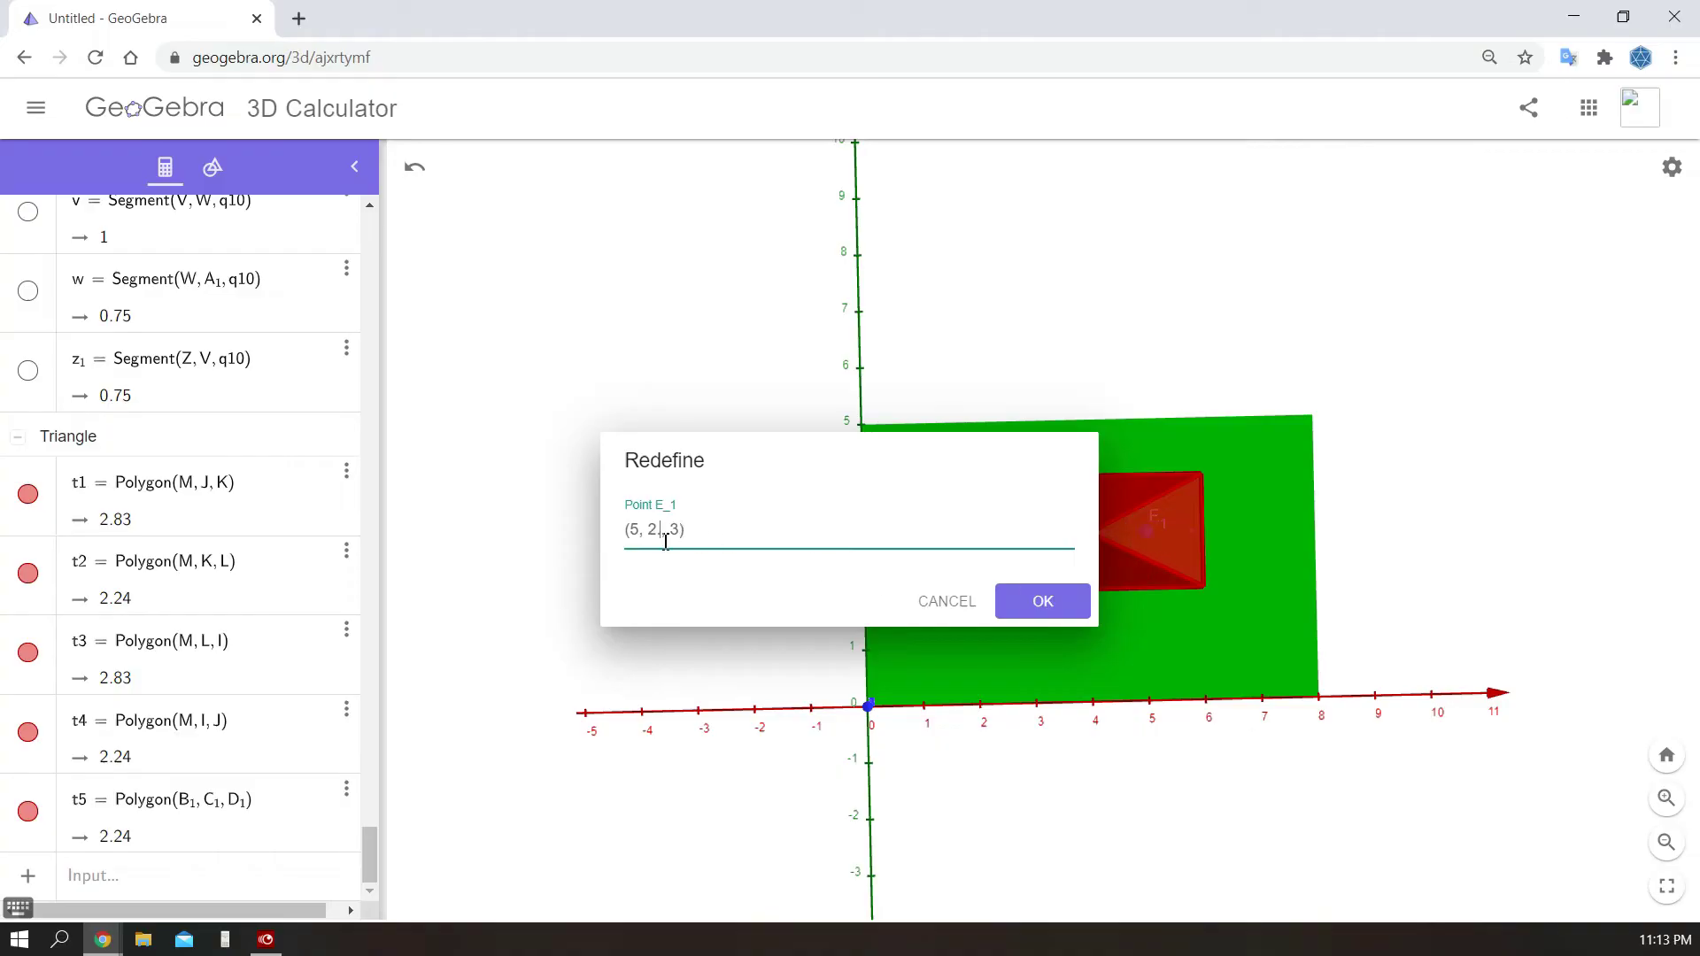
{"action": "key", "text": "Return"}
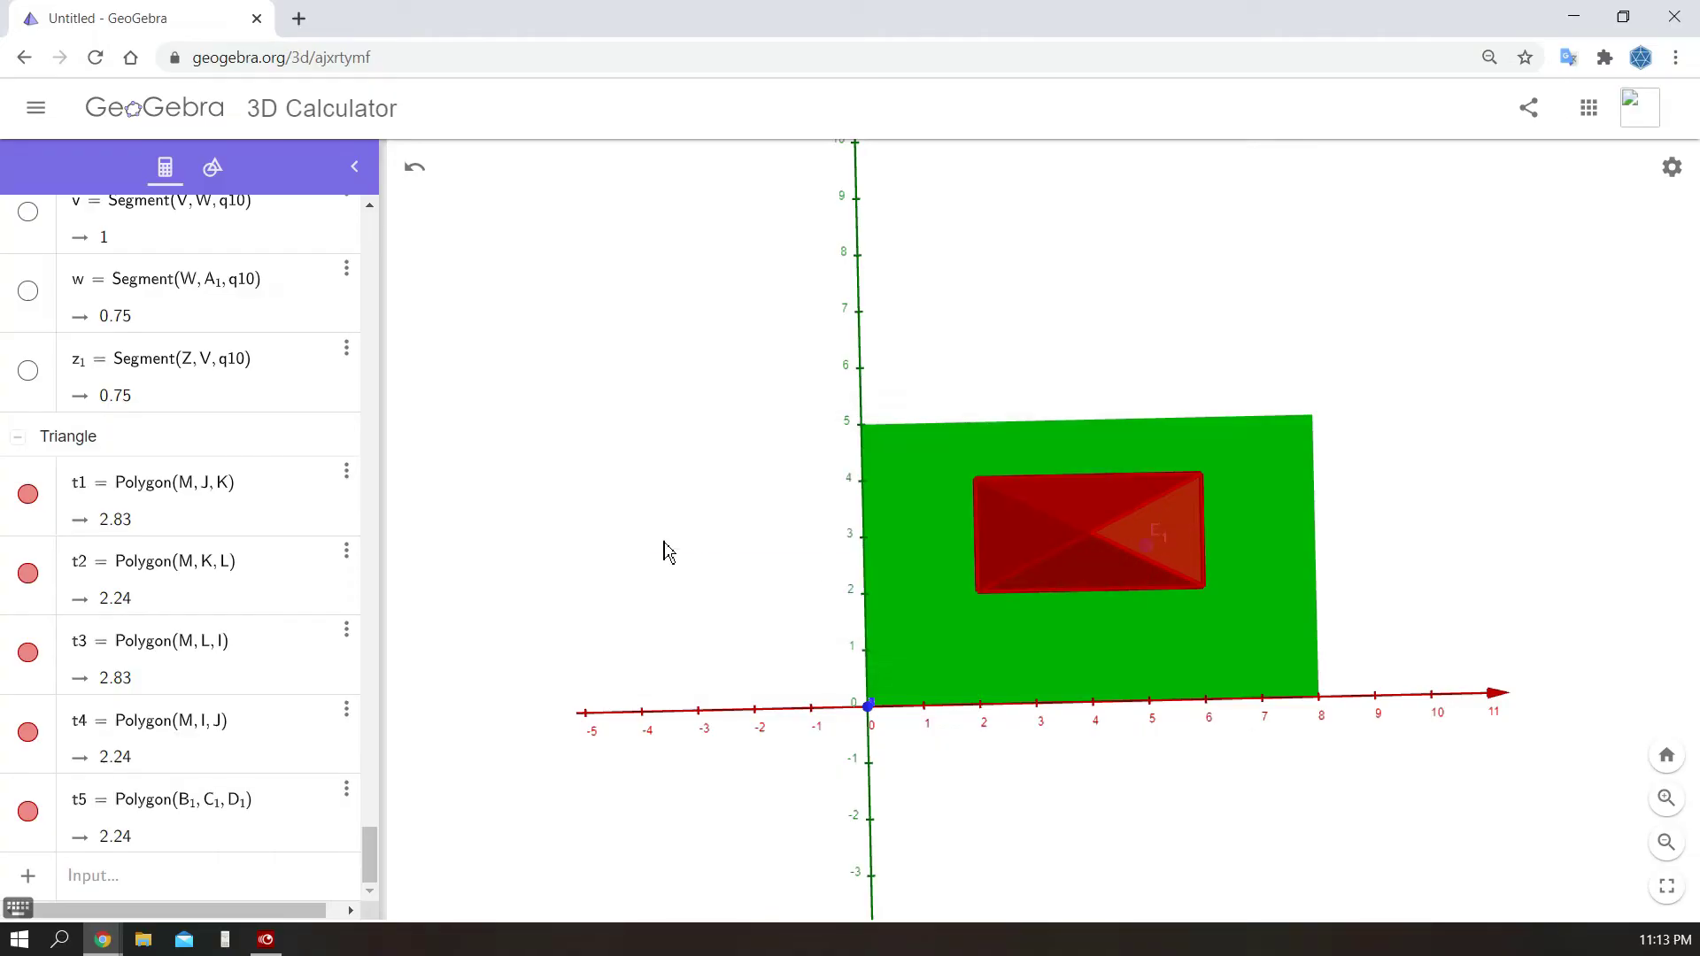
- Reuse the first chimney base point's definition to add a second base point on the roof's side
{"action": "left_click_drag", "start_coordinate": [1485, 652], "coordinate": [1487, 746]}
{"action": "left_click_drag", "start_coordinate": [1212, 611], "coordinate": [1460, 675]}
{"action": "double_click", "coordinate": [1114, 523]}
{"action": "key", "text": "ctrl+c"}
{"action": "left_click", "coordinate": [945, 600]}
{"action": "left_click", "coordinate": [151, 877]}
{"action": "key", "text": "ctrl+v"}
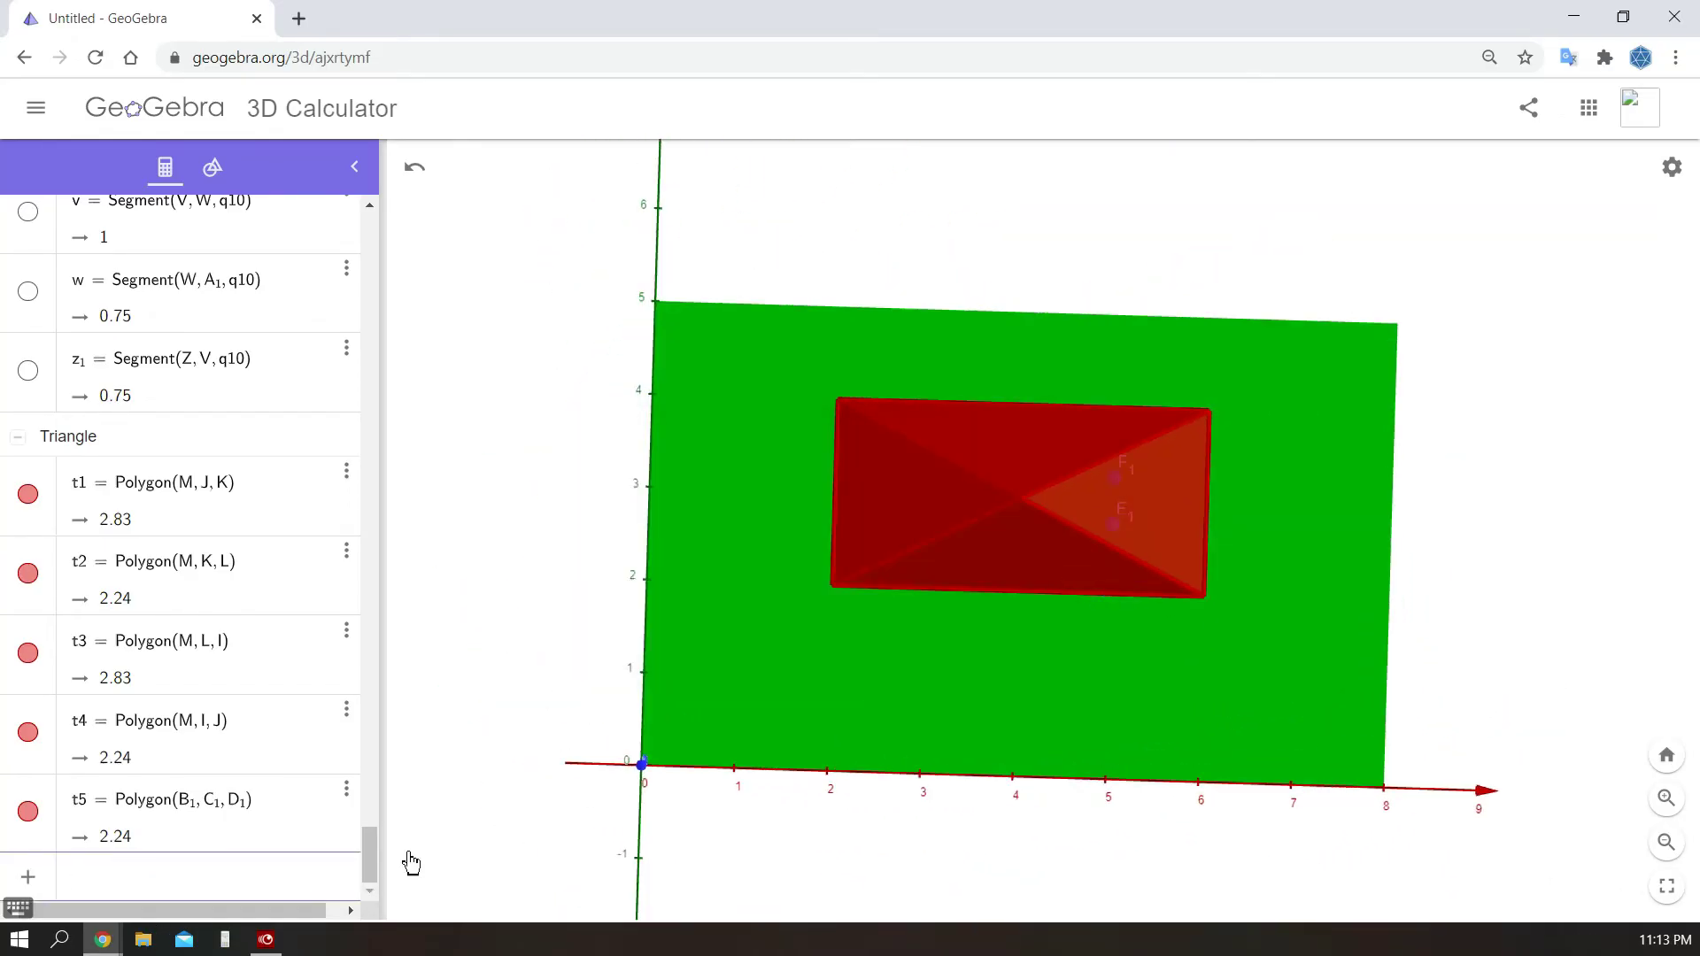
- Copy the first chimney base point's coordinates once more as the definition of another base corner
{"action": "double_click", "coordinate": [1114, 523]}
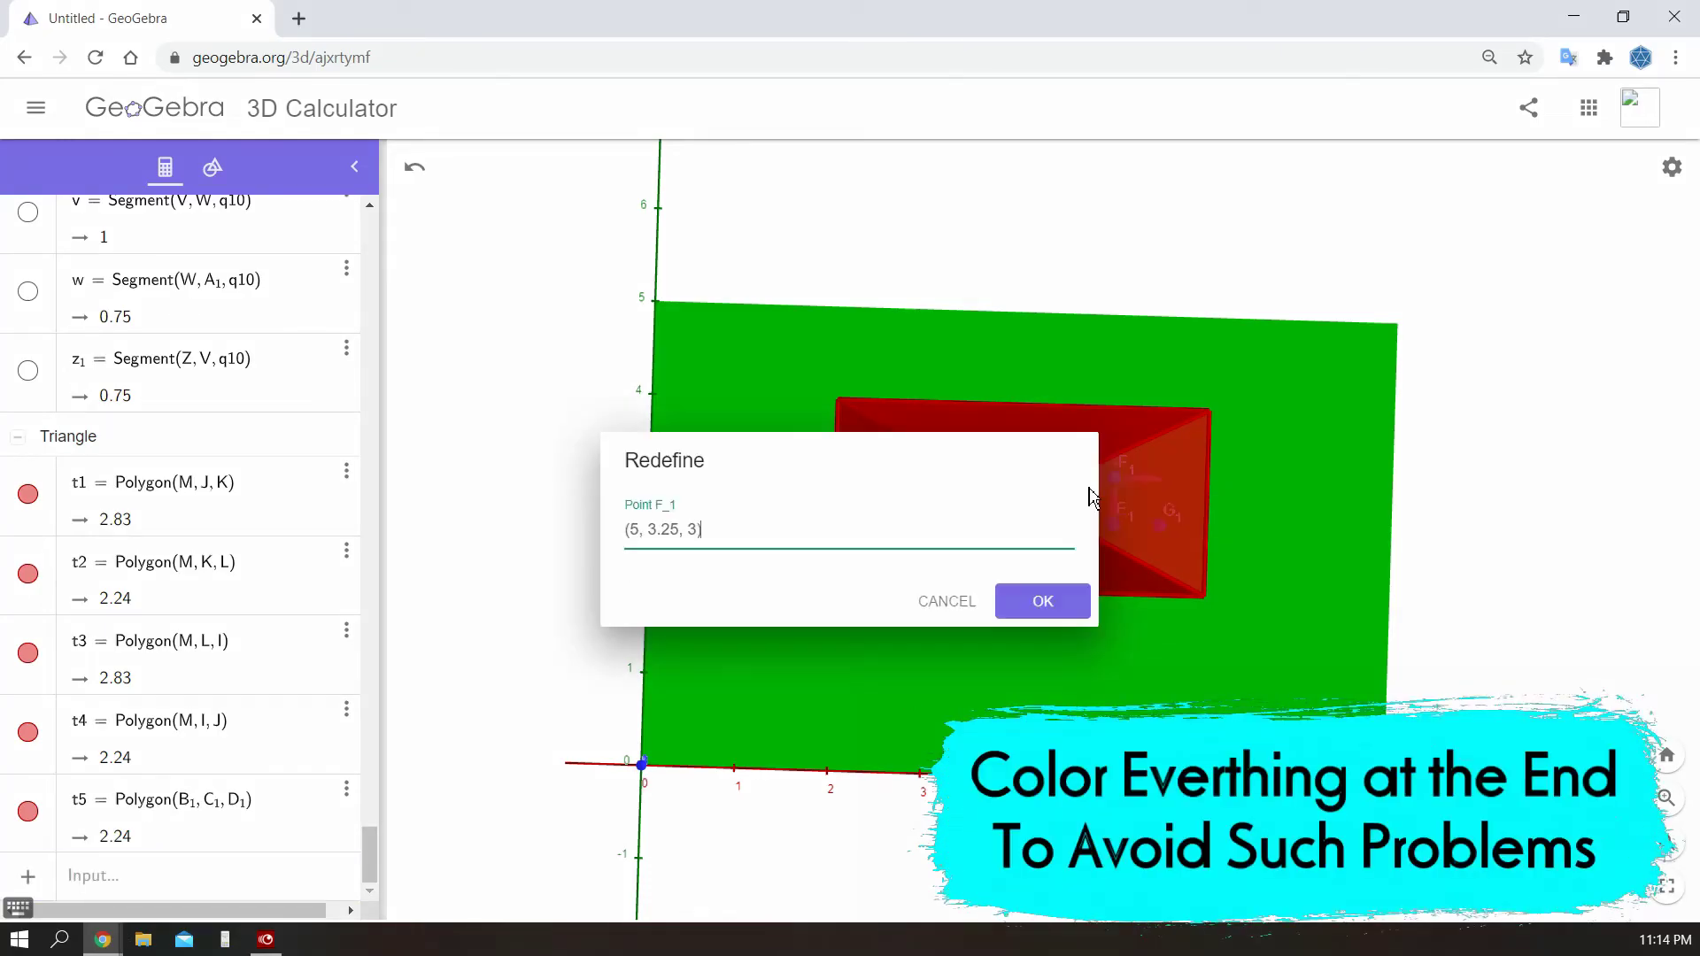
{"action": "key", "text": "ctrl+a"}
{"action": "key", "text": "ctrl+c"}
{"action": "left_click", "coordinate": [947, 601]}
{"action": "left_click", "coordinate": [91, 879]}
{"action": "key", "text": "ctrl+v"}
- Add the upper chimney corner points by reusing the base corner coordinates with a z-coordinate of 4
{"action": "left_click_drag", "start_coordinate": [1261, 558], "coordinate": [1446, 516]}
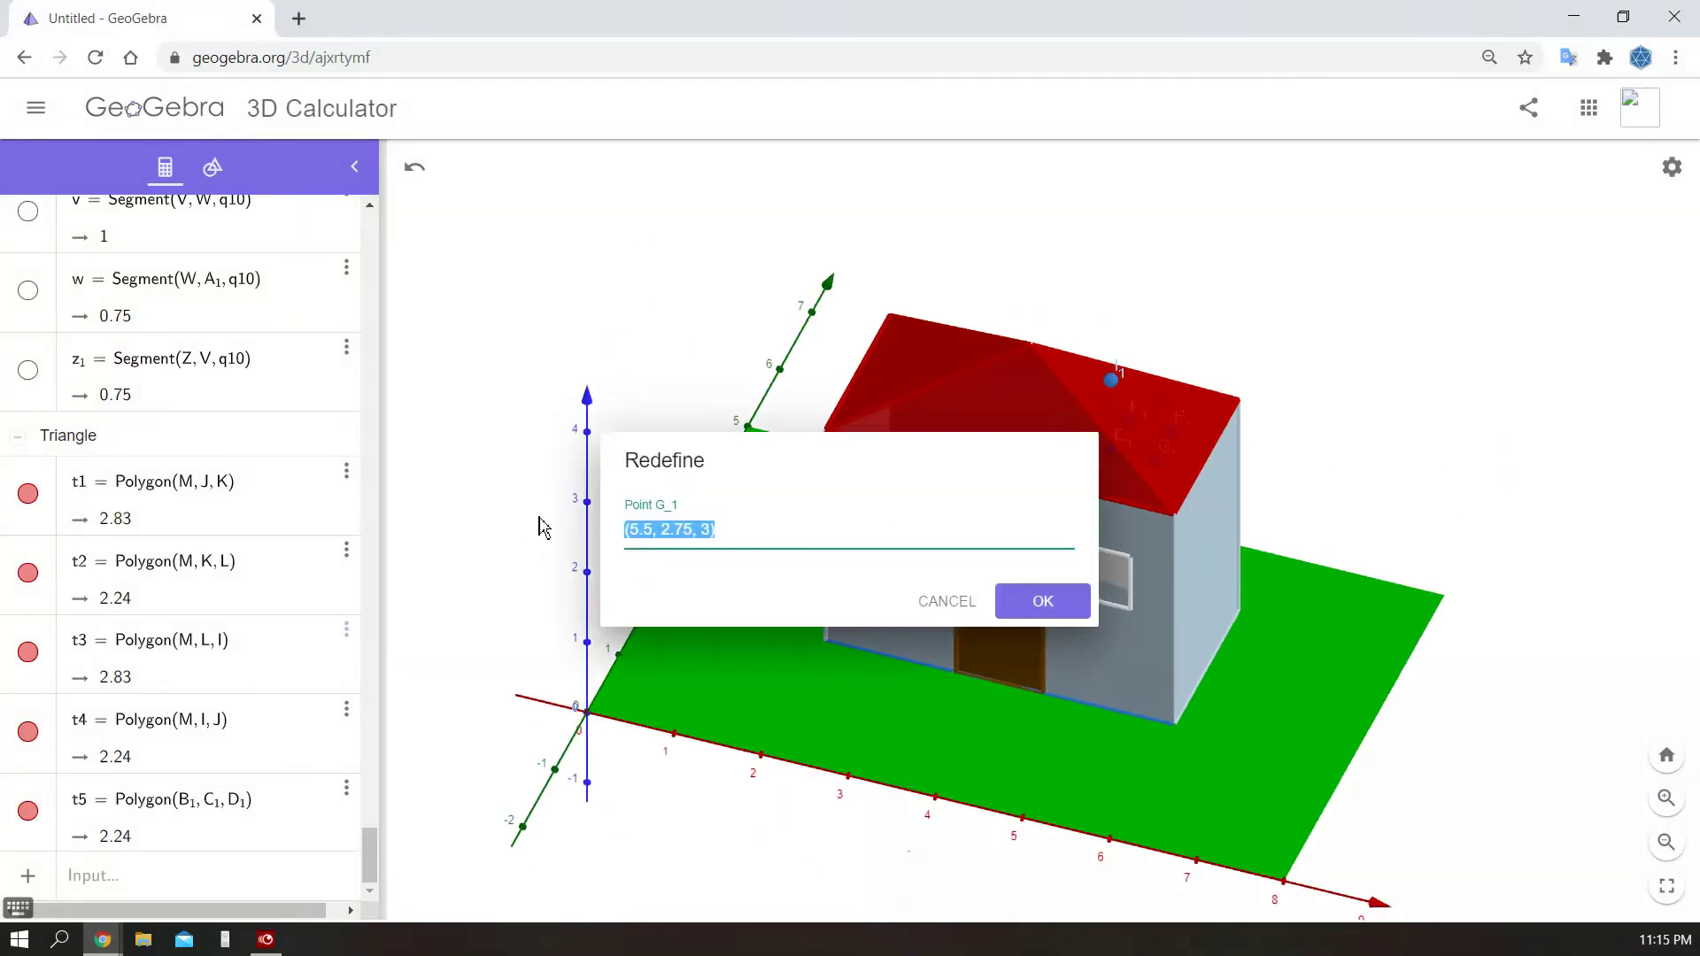
{"action": "key", "text": "ctrl+c"}
{"action": "left_click", "coordinate": [178, 876]}
{"action": "key", "text": "ctrl+v"}
{"action": "type", "text": "4"}
{"action": "key", "text": "Return"}
{"action": "left_click", "coordinate": [235, 877]}
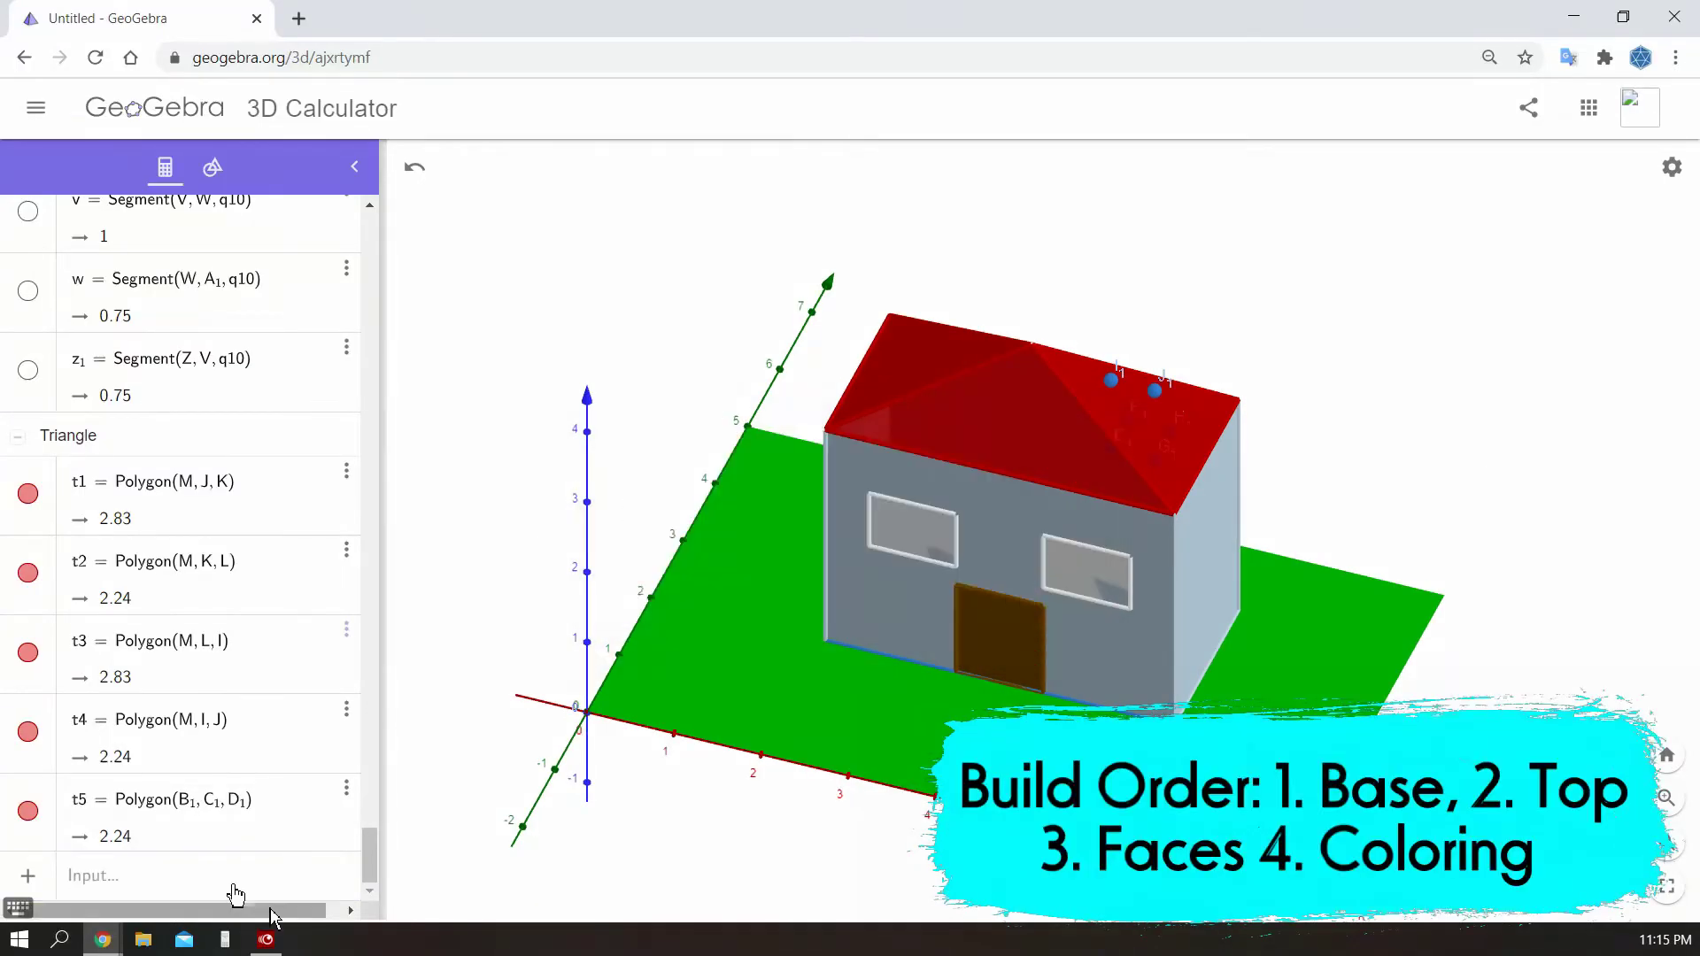
{"action": "key", "text": "Return"}
{"action": "left_click", "coordinate": [256, 874]}
{"action": "left_click", "coordinate": [414, 168]}
- Form the chimney's side faces with polygons through its upper and lower corner points
{"action": "left_click_drag", "start_coordinate": [1364, 438], "coordinate": [1254, 409]}
{"action": "left_click", "coordinate": [213, 167]}
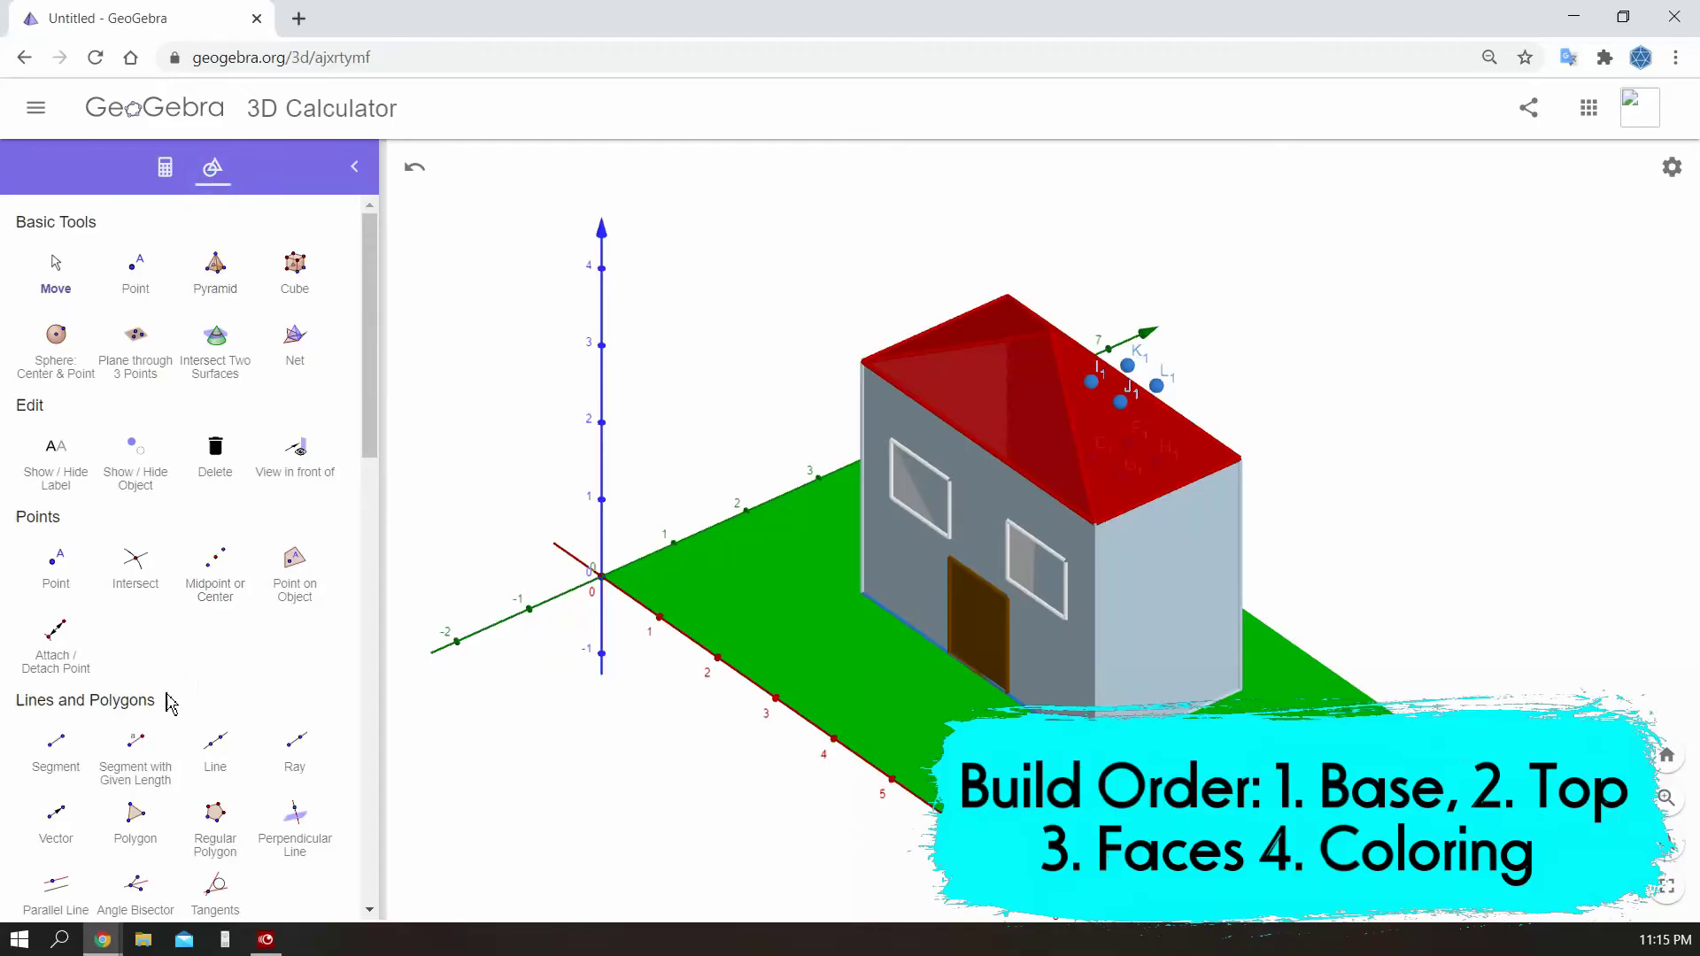
{"action": "left_click", "coordinate": [1091, 382]}
{"action": "left_click", "coordinate": [1121, 401]}
{"action": "left_click", "coordinate": [1122, 479]}
{"action": "left_click", "coordinate": [1092, 458]}
{"action": "left_click", "coordinate": [1156, 386]}
{"action": "right_click_drag", "start_coordinate": [1240, 487], "coordinate": [1057, 442]}
{"action": "left_click", "coordinate": [1037, 407]}
{"action": "right_click_drag", "start_coordinate": [702, 315], "coordinate": [1389, 516]}
{"action": "left_click", "coordinate": [165, 167]}
{"action": "scroll", "coordinate": [183, 478], "scroll_direction": "up", "scroll_amount": 10}
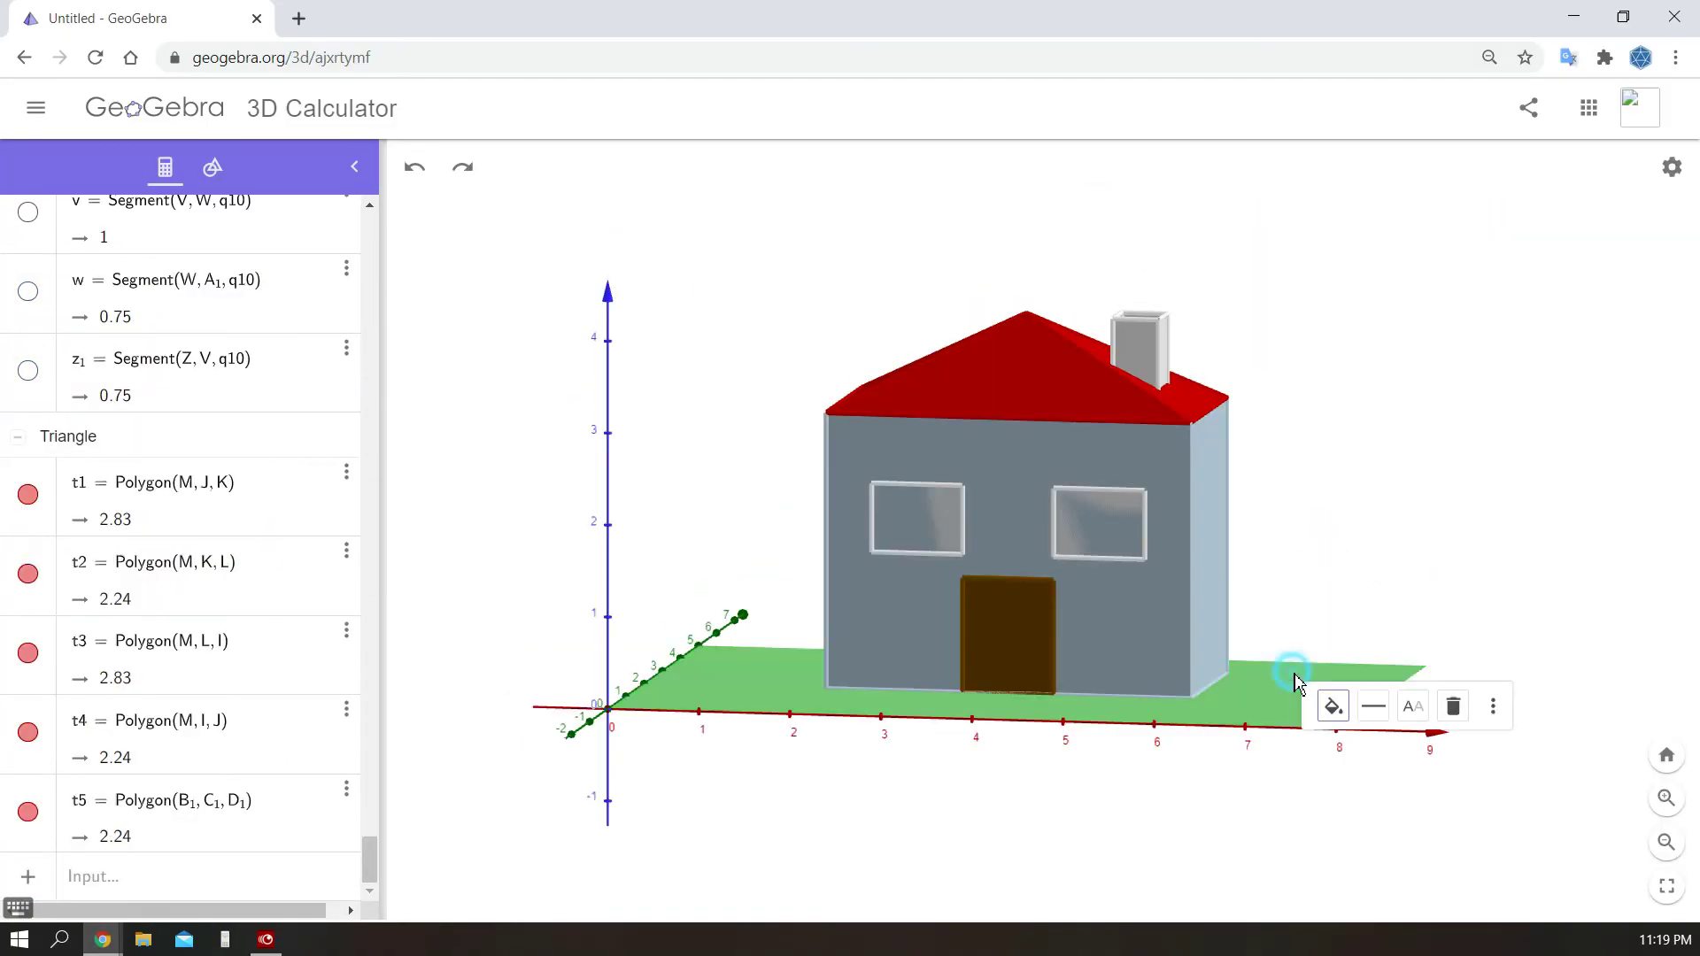
- Recolor the ground polygon beneath the house to a darker green
{"action": "left_click", "coordinate": [1333, 706]}
{"action": "left_click", "coordinate": [1450, 780]}
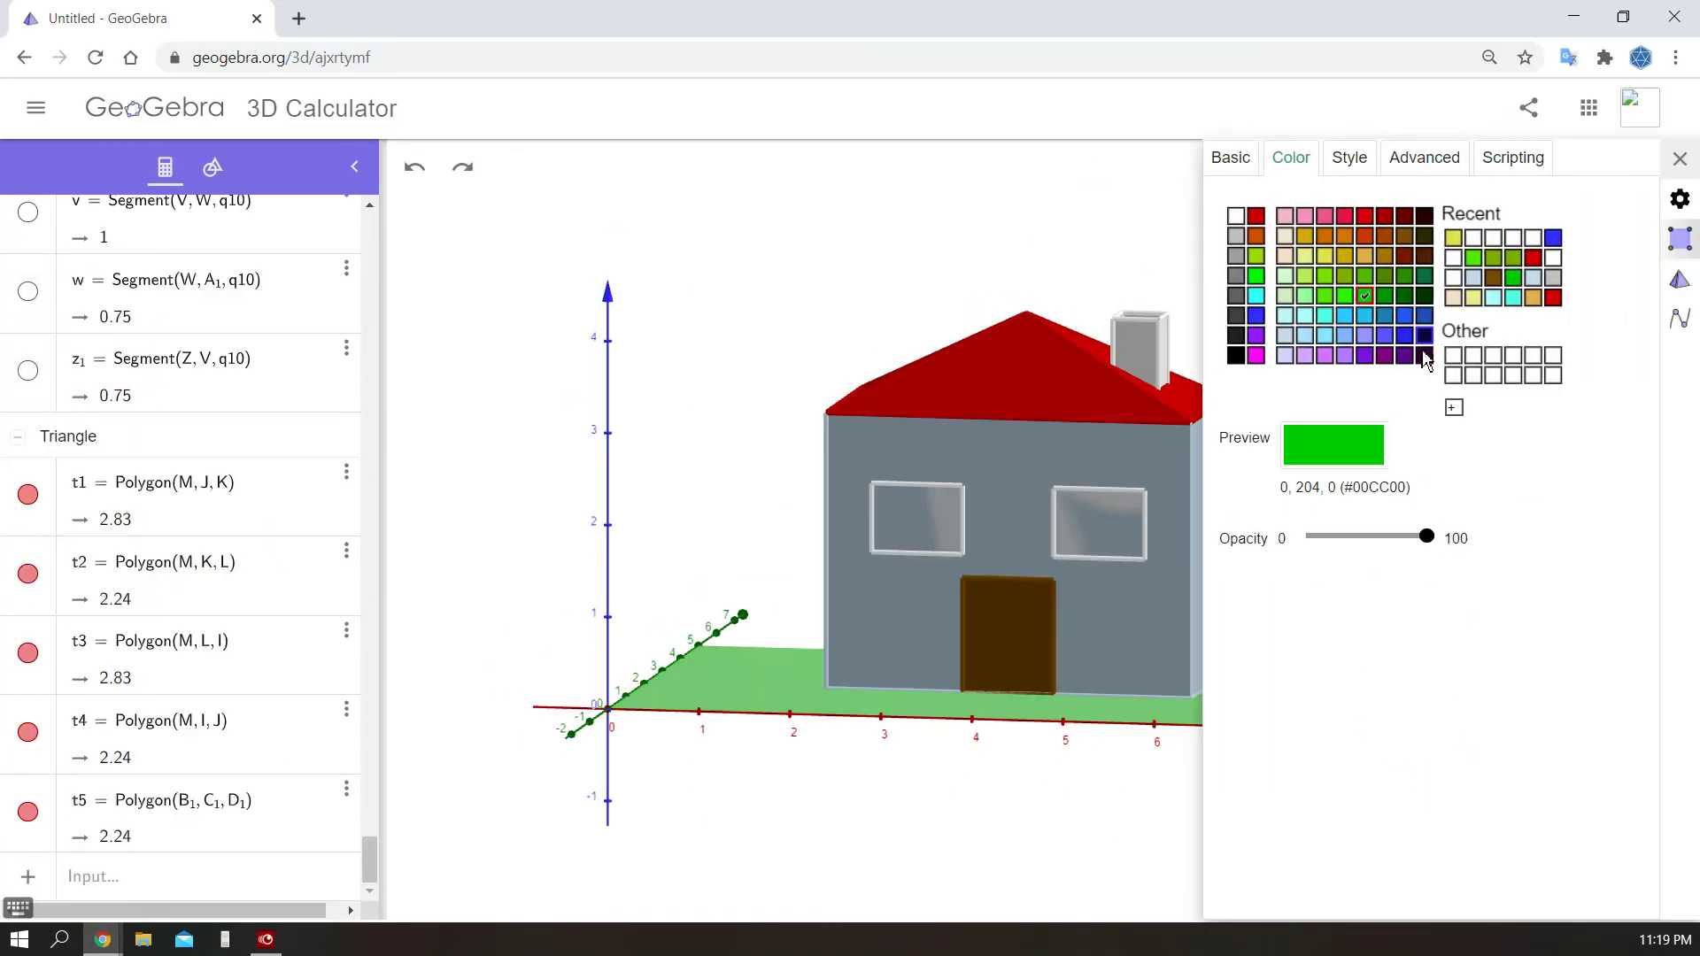
{"action": "left_click", "coordinate": [1406, 295]}
{"action": "left_click", "coordinate": [1679, 159]}
{"action": "mouse_move", "coordinate": [1486, 359]}
{"action": "left_mouse_down"}
{"action": "mouse_move", "coordinate": [1471, 373]}
{"action": "mouse_move", "coordinate": [1485, 364]}
{"action": "left_mouse_up"}
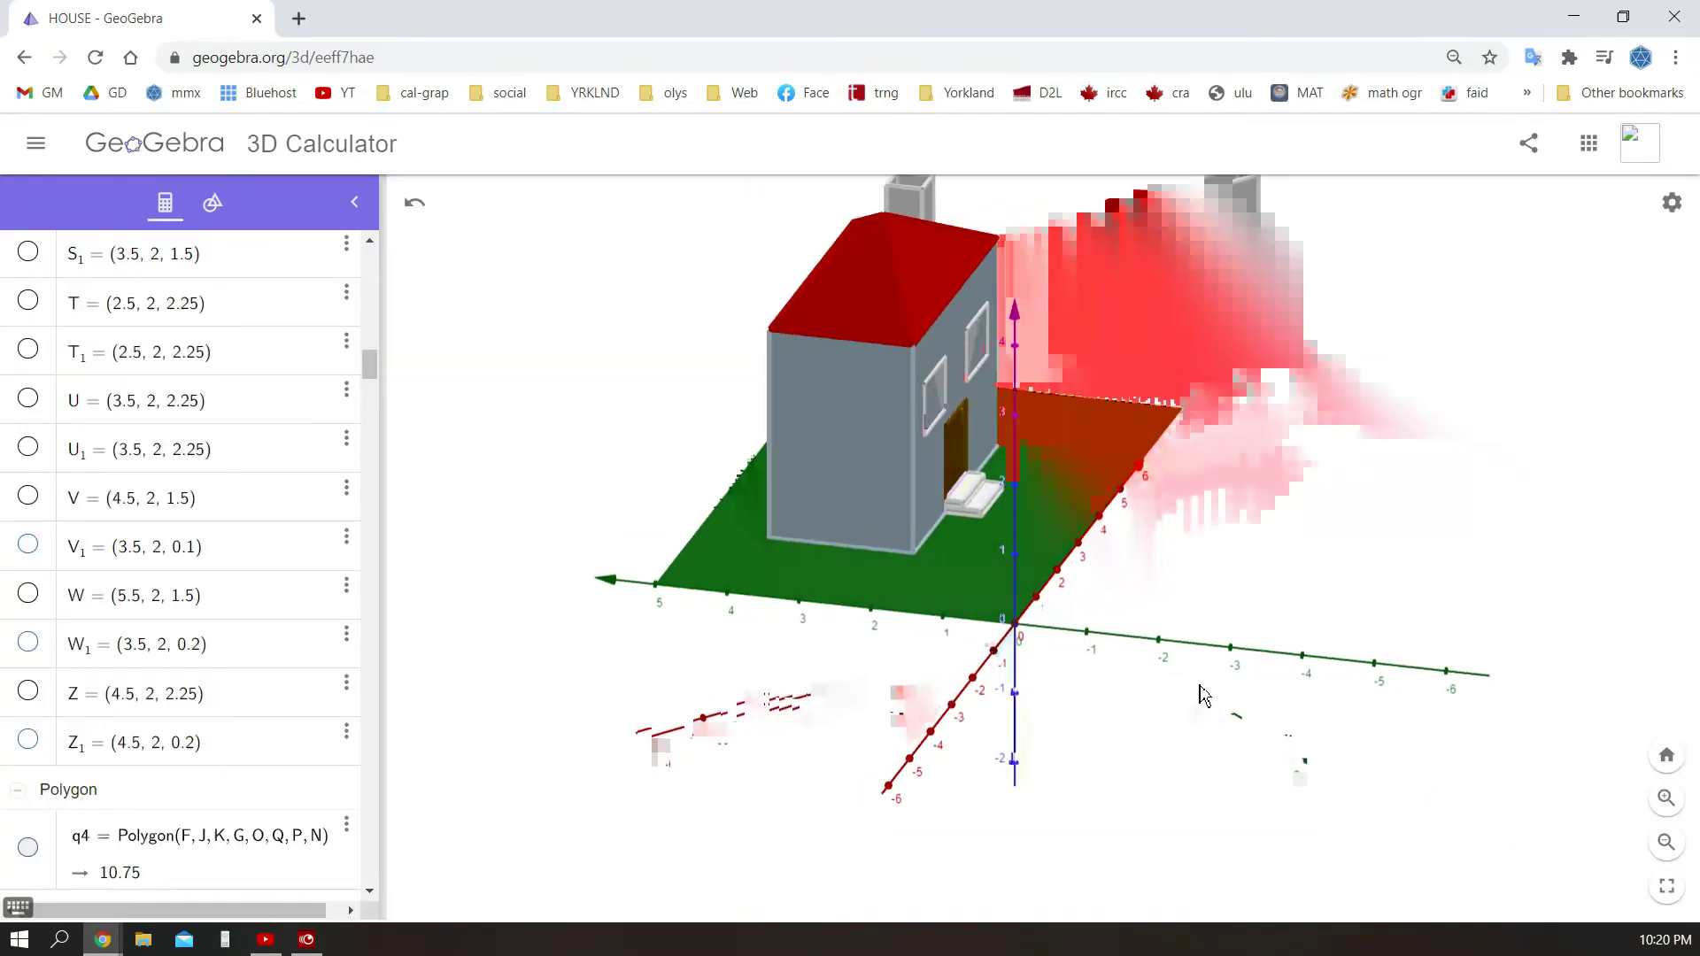
- Inspect the house with its steps and surrounding wall from several sides and restore the default view
{"action": "left_click_drag", "start_coordinate": [1201, 687], "coordinate": [1134, 705]}
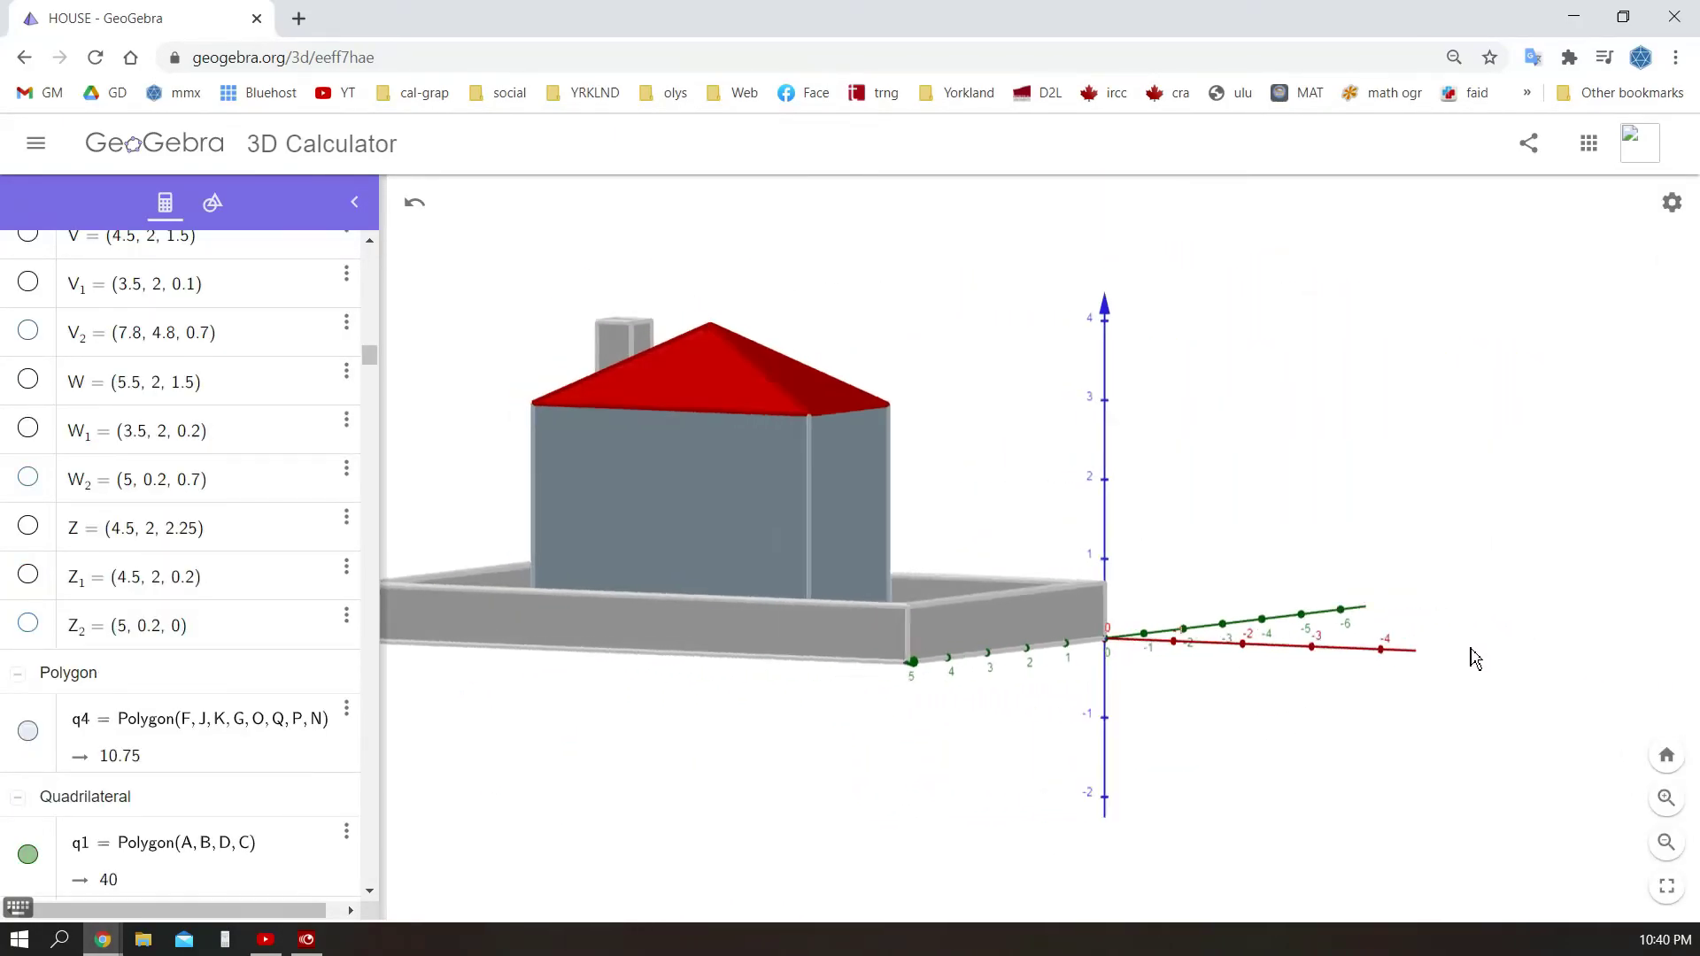
{"action": "left_click_drag", "start_coordinate": [1500, 727], "coordinate": [1417, 692]}
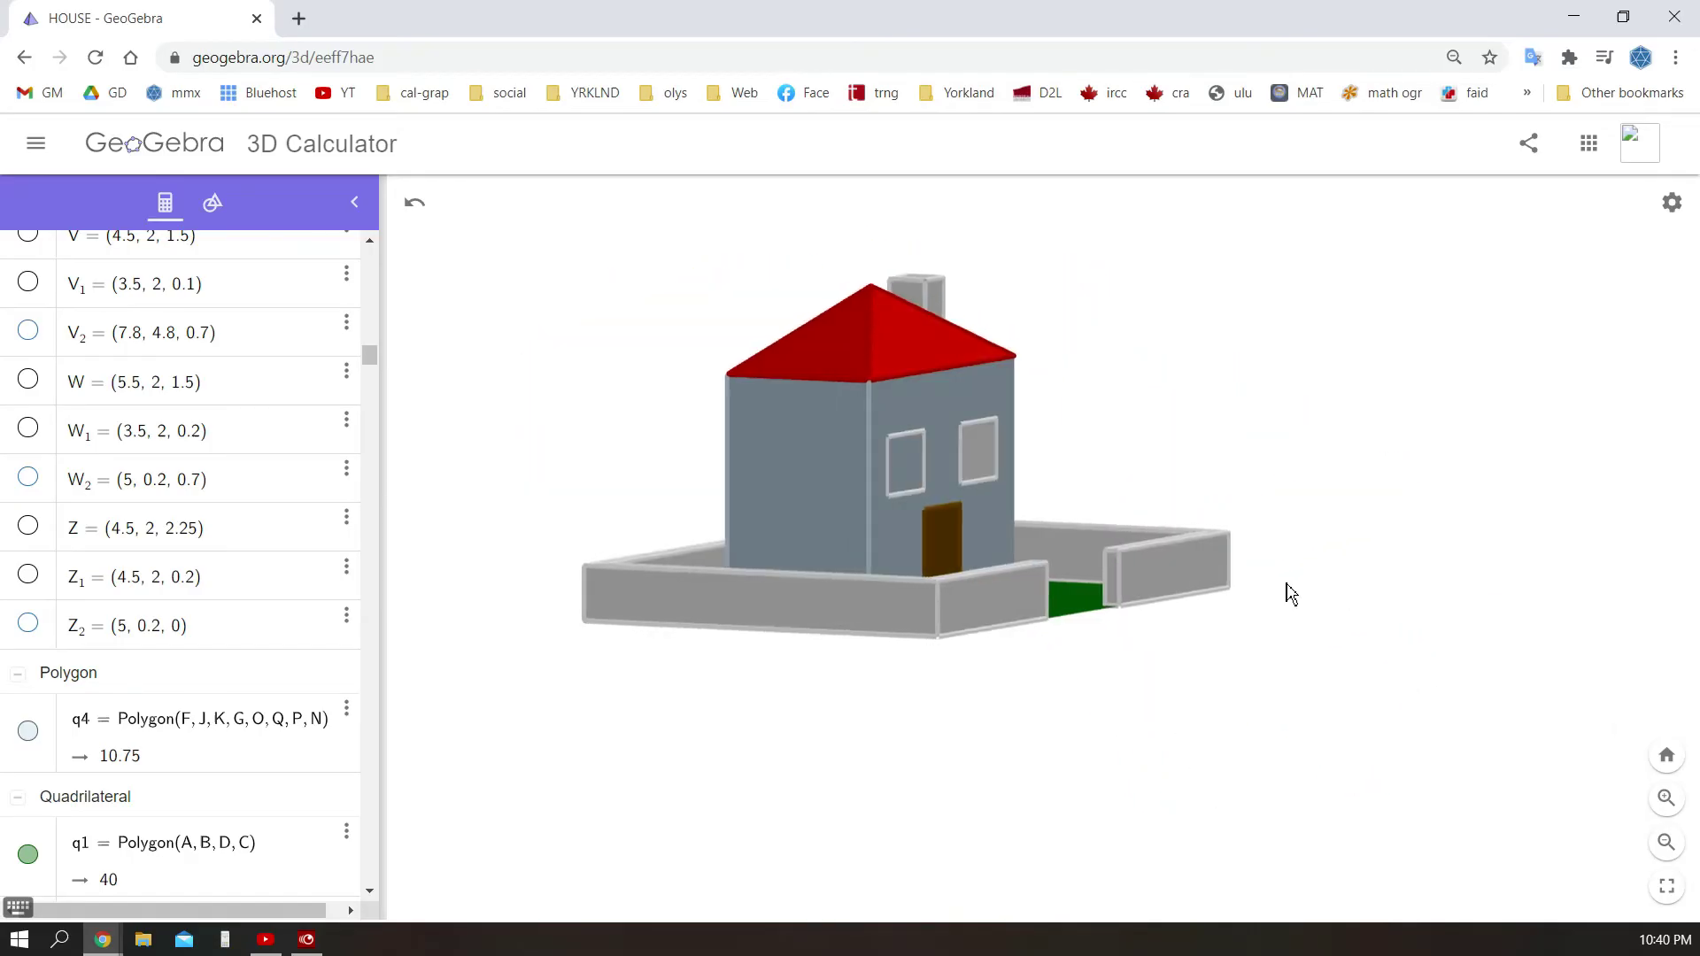
{"action": "left_click_drag", "start_coordinate": [1291, 593], "coordinate": [1275, 651]}
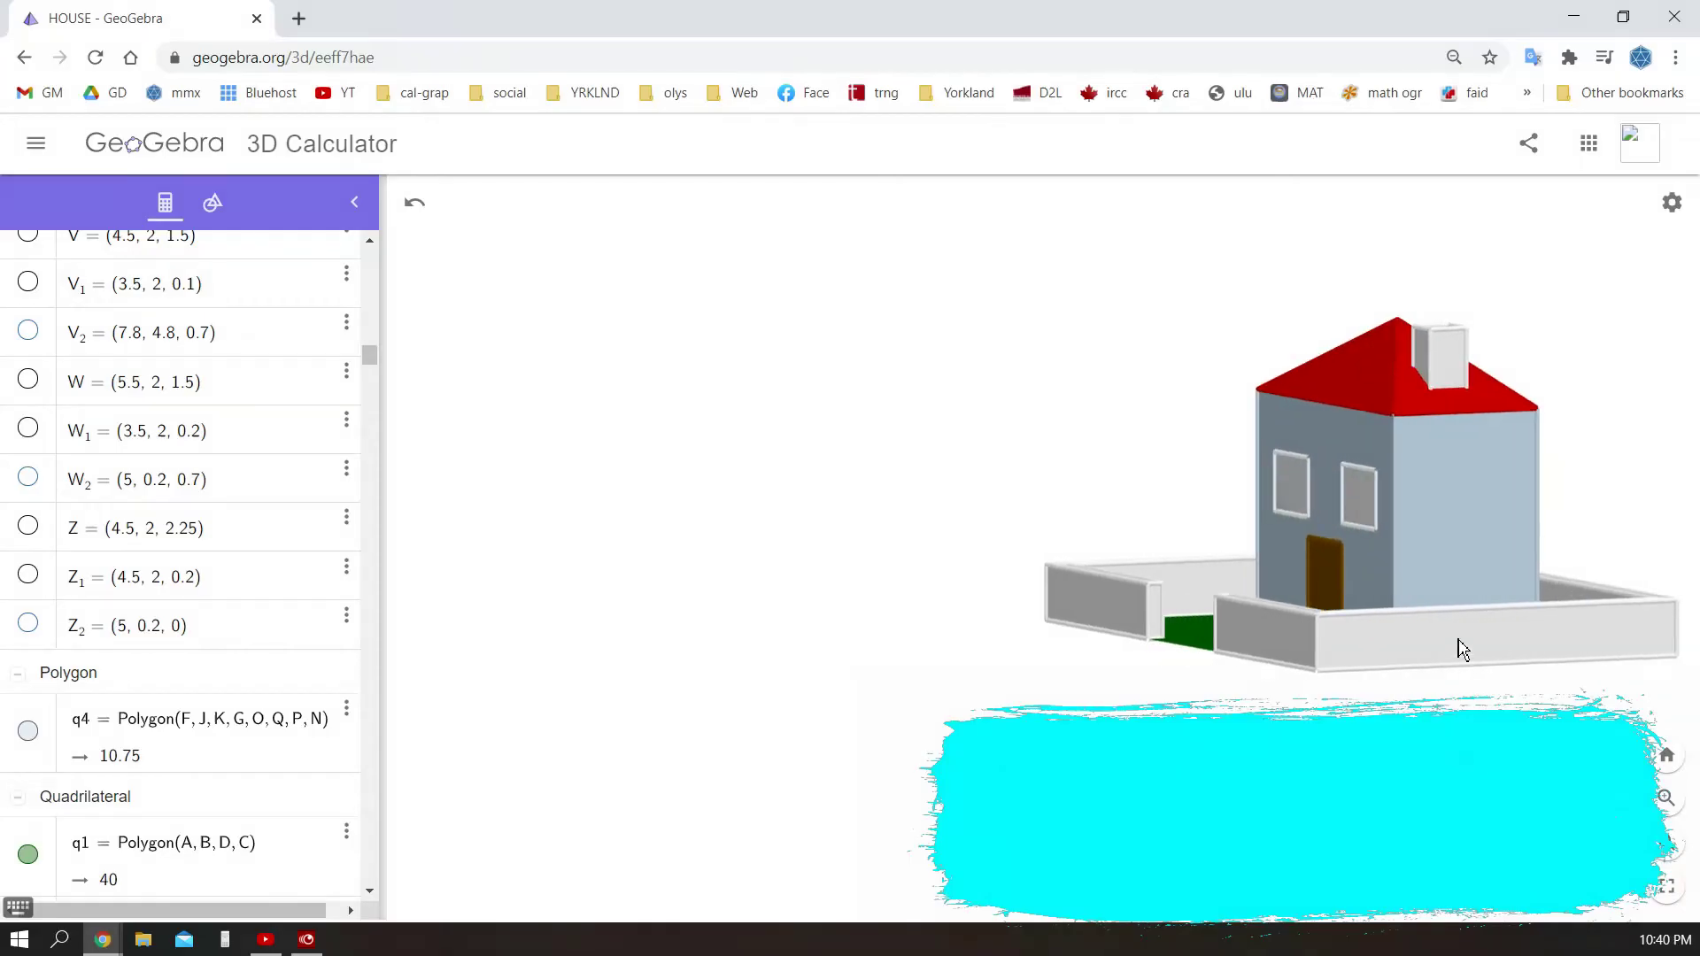
{"action": "left_click", "coordinate": [1667, 754]}
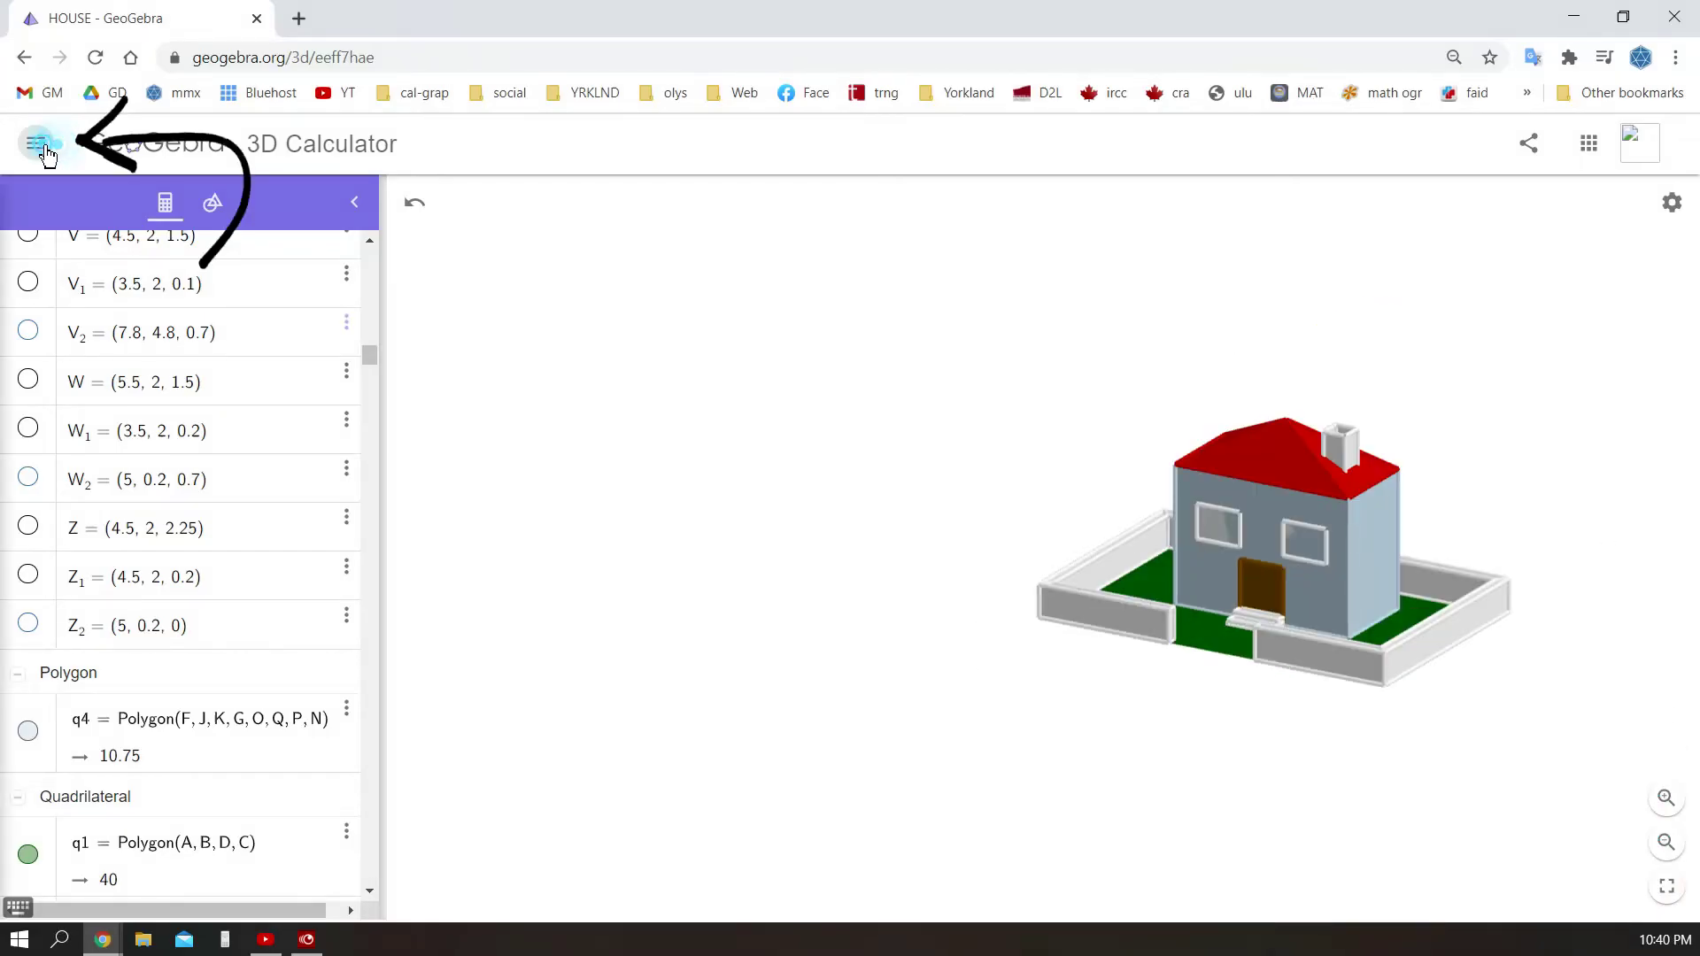
- Save the house construction and copy its share link
{"action": "left_click", "coordinate": [46, 155]}
{"action": "left_click", "coordinate": [62, 330]}
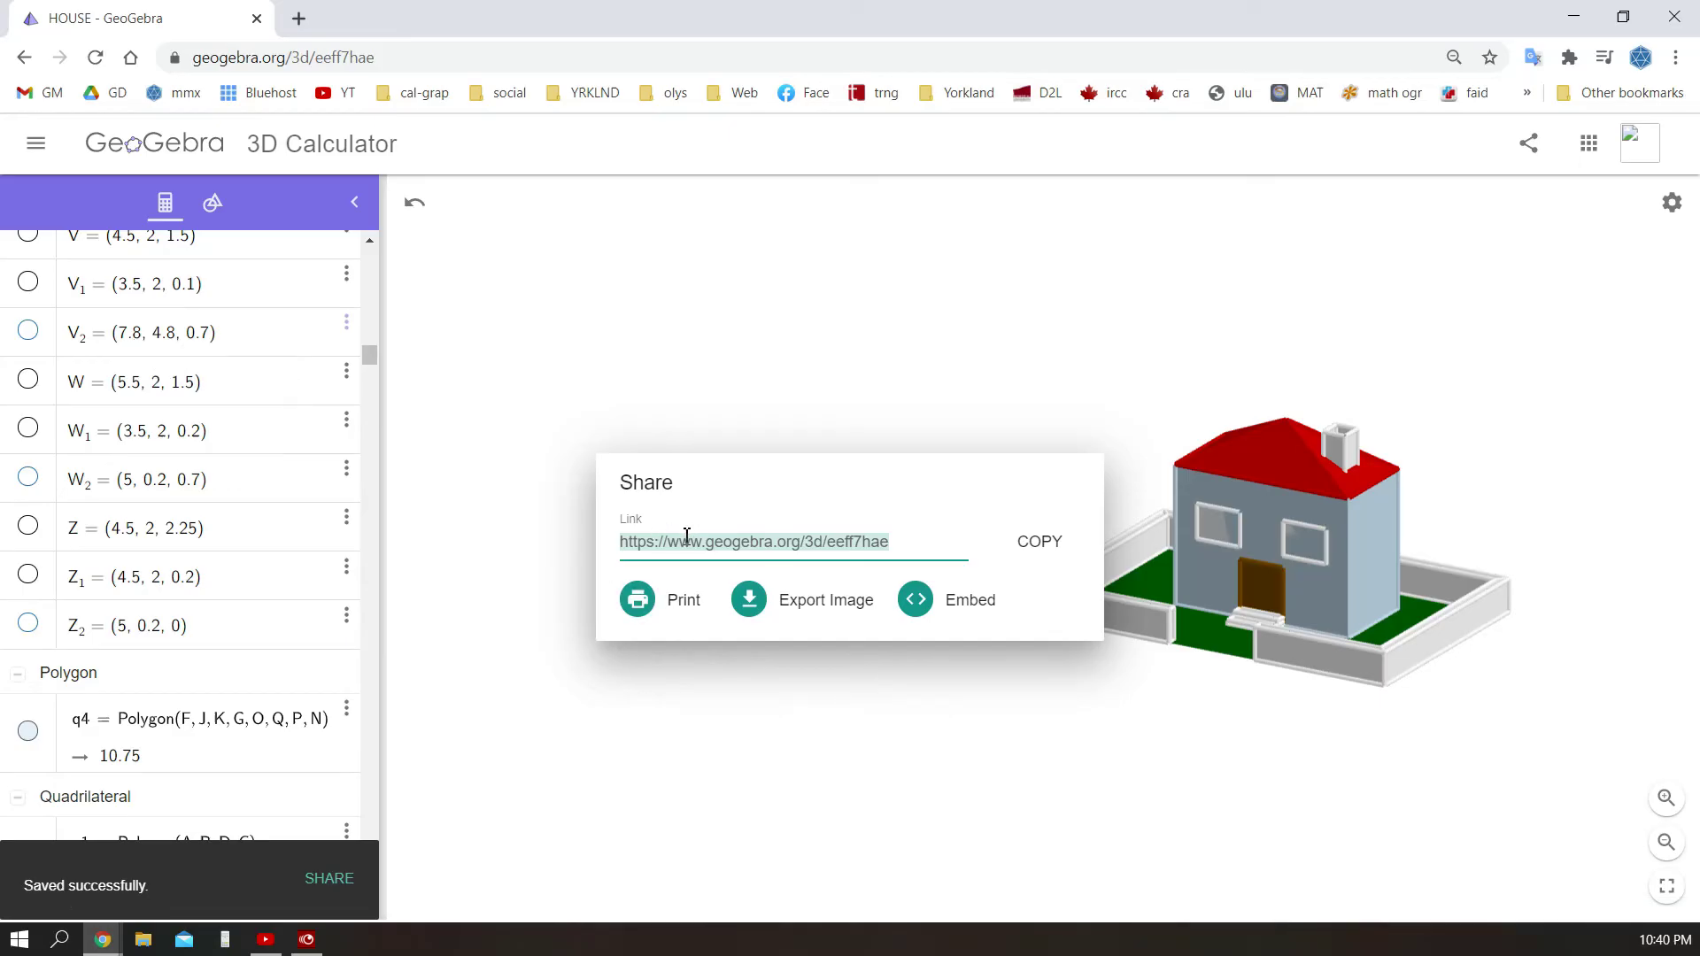
{"action": "left_click", "coordinate": [1054, 549]}
- Download the house as a 3D print (.stl) file with a thickness of 0.5 mm
{"action": "left_click", "coordinate": [35, 143]}
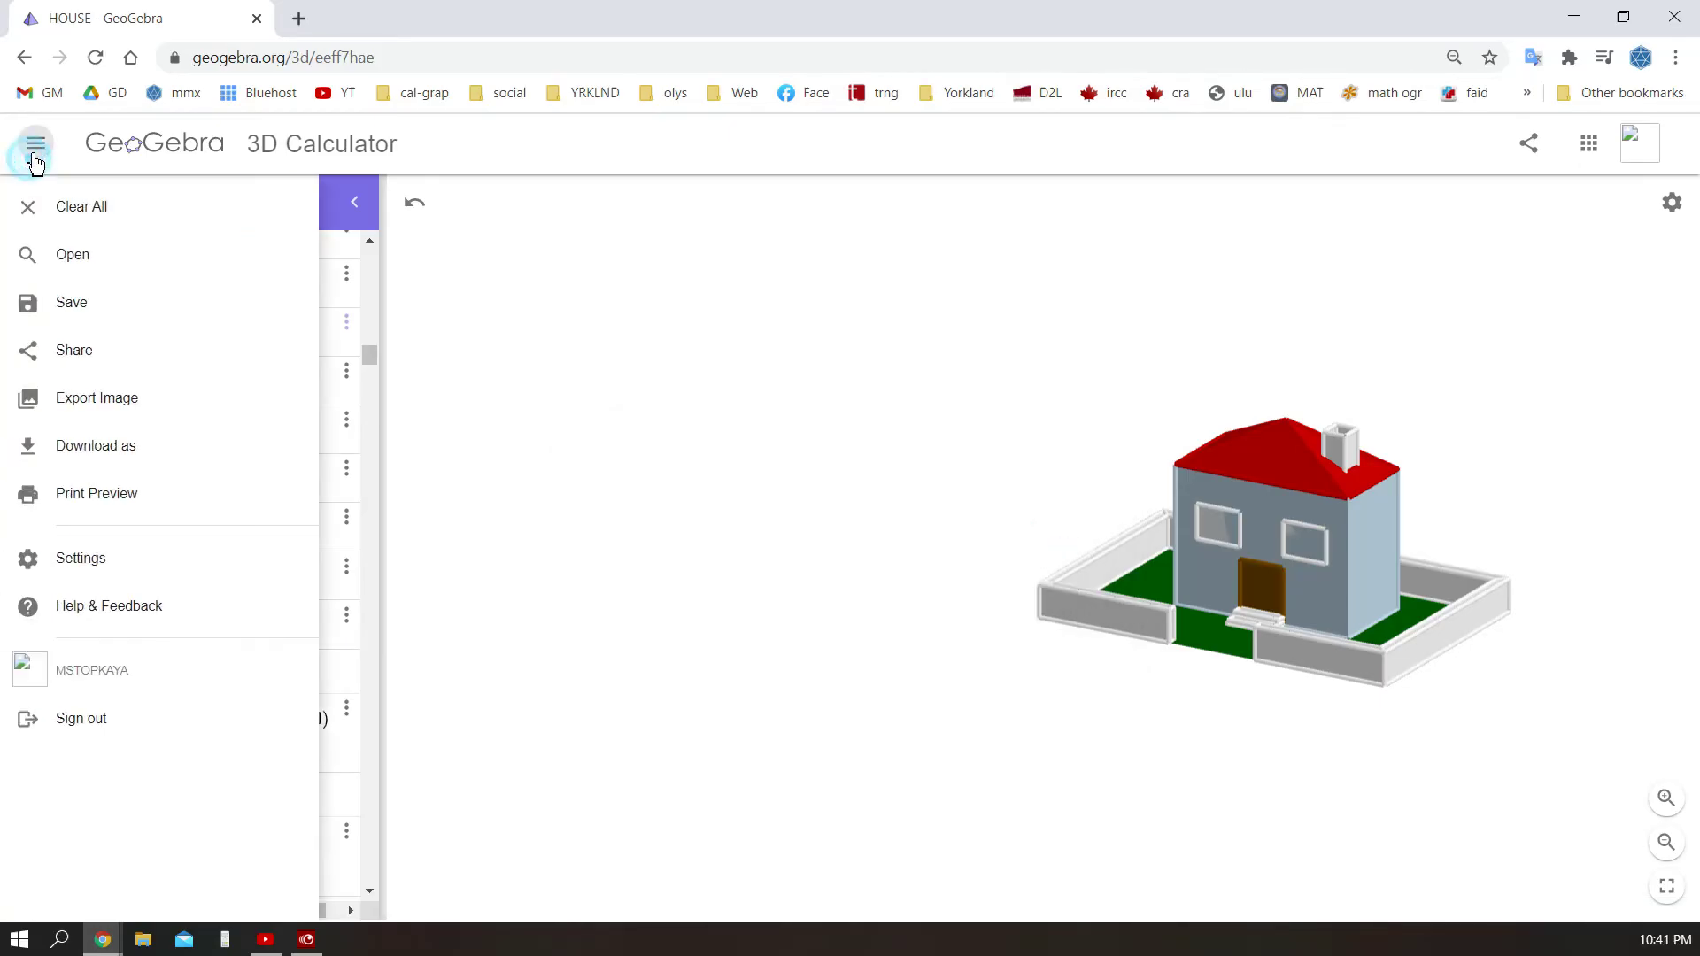
{"action": "left_click", "coordinate": [98, 446]}
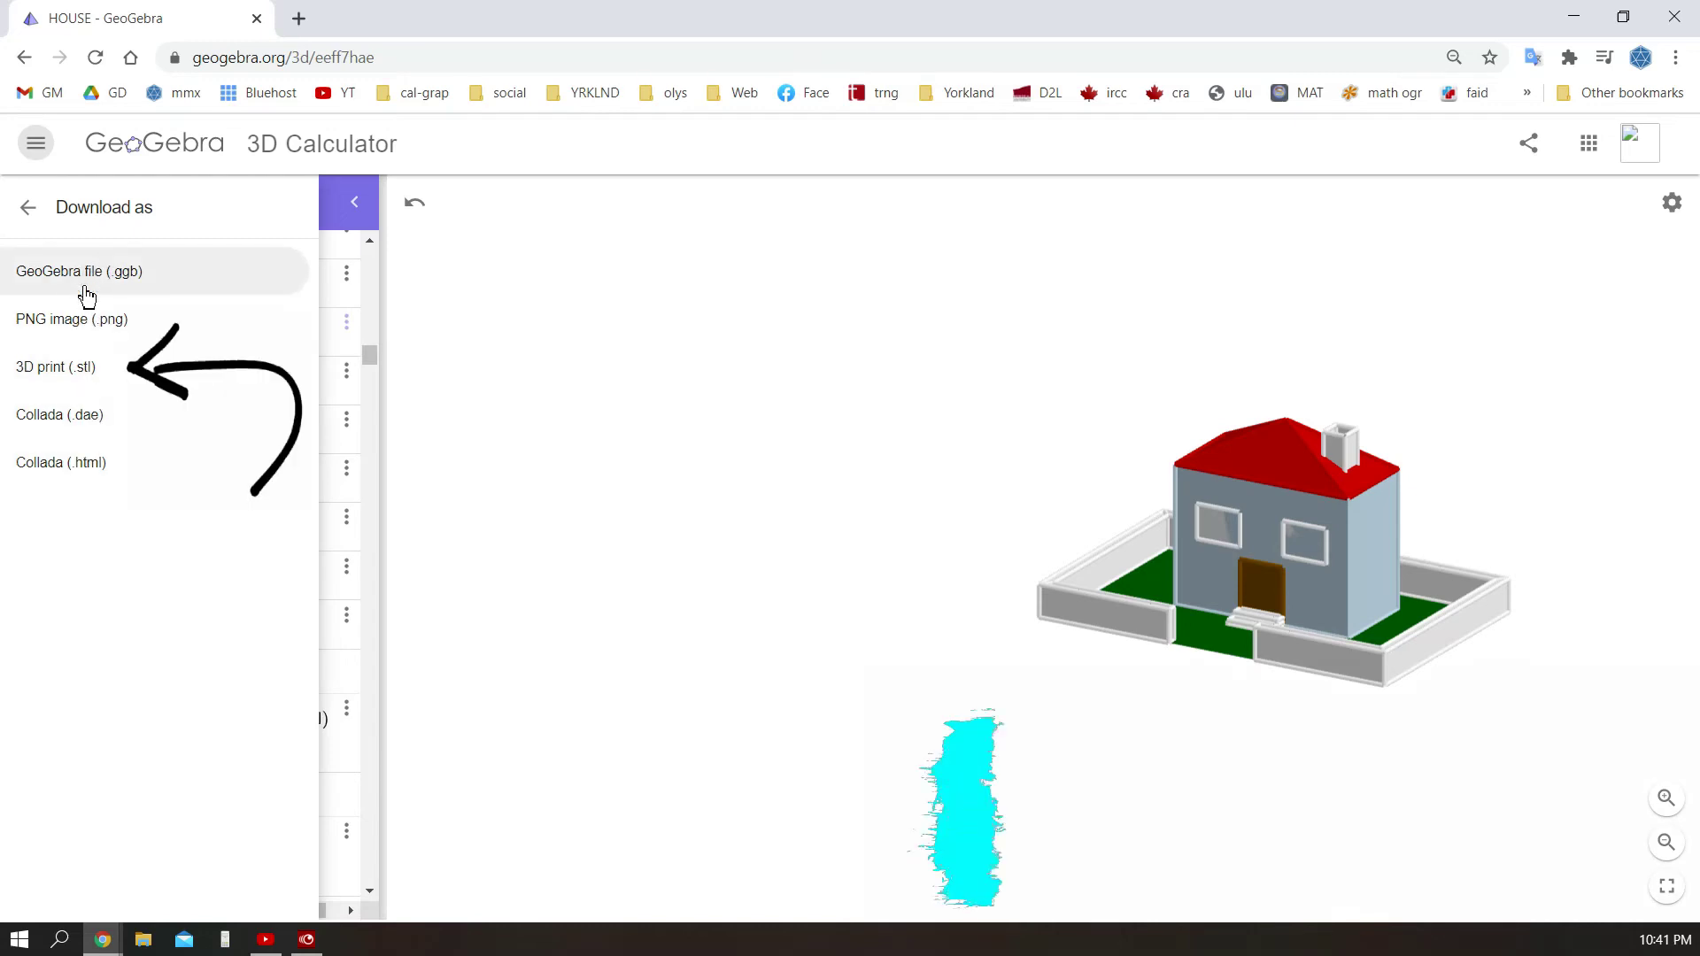
{"action": "left_click", "coordinate": [80, 372]}
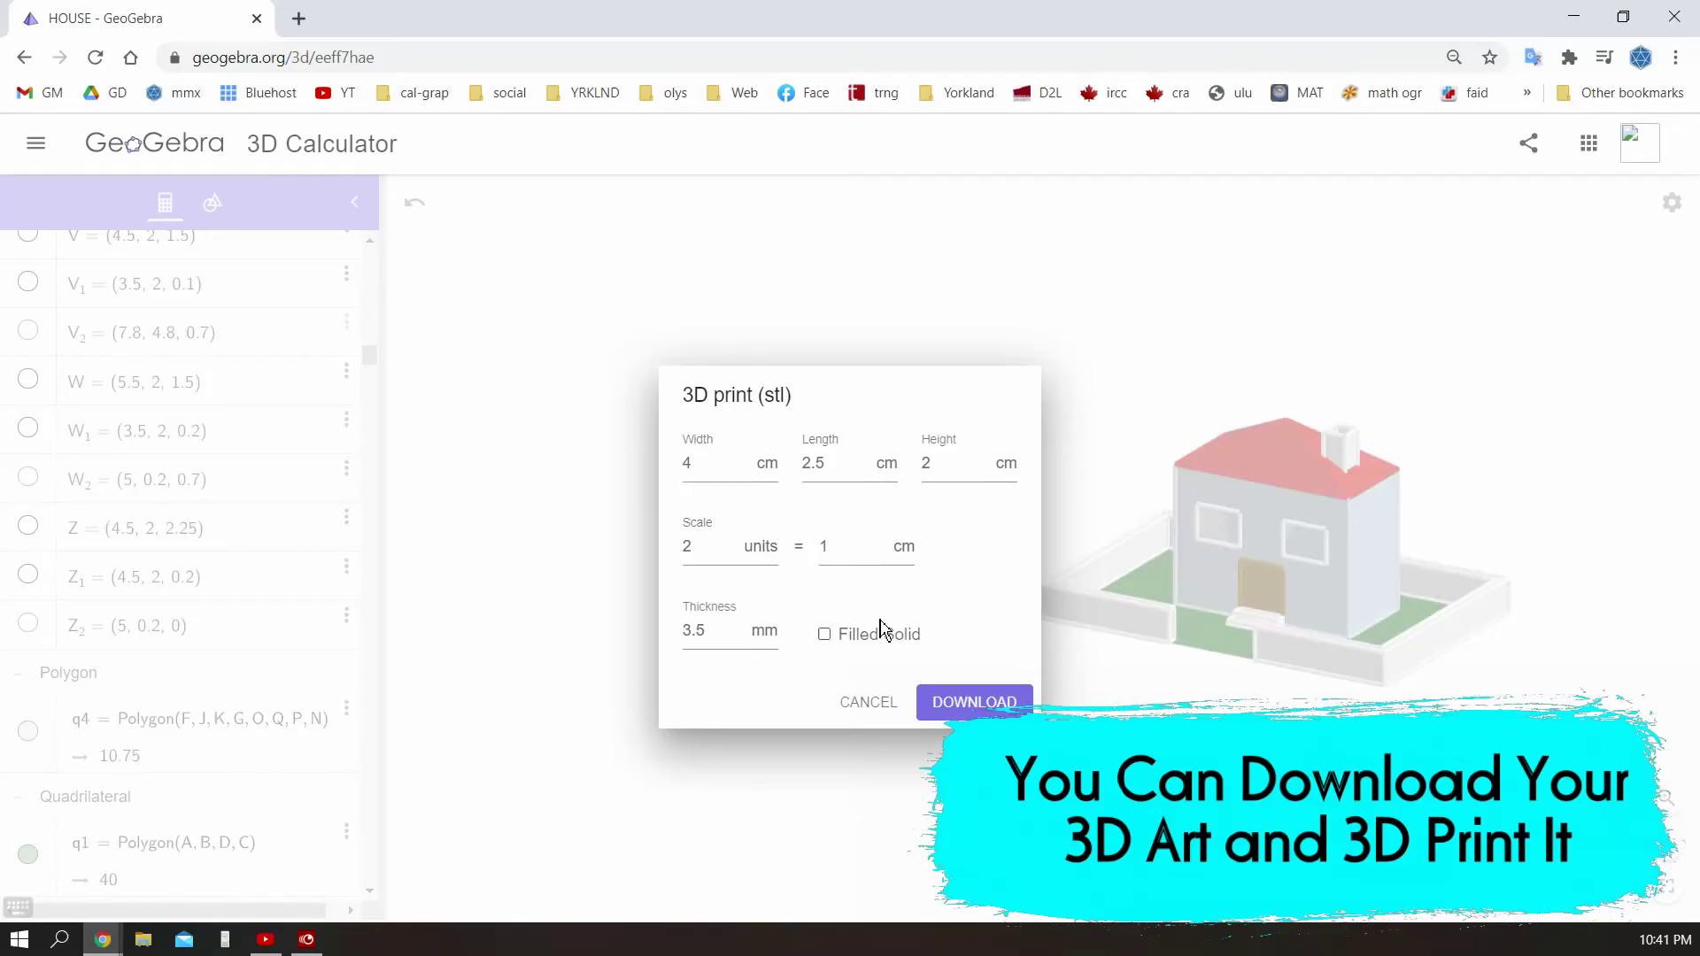
{"action": "type", "text": ".5"}
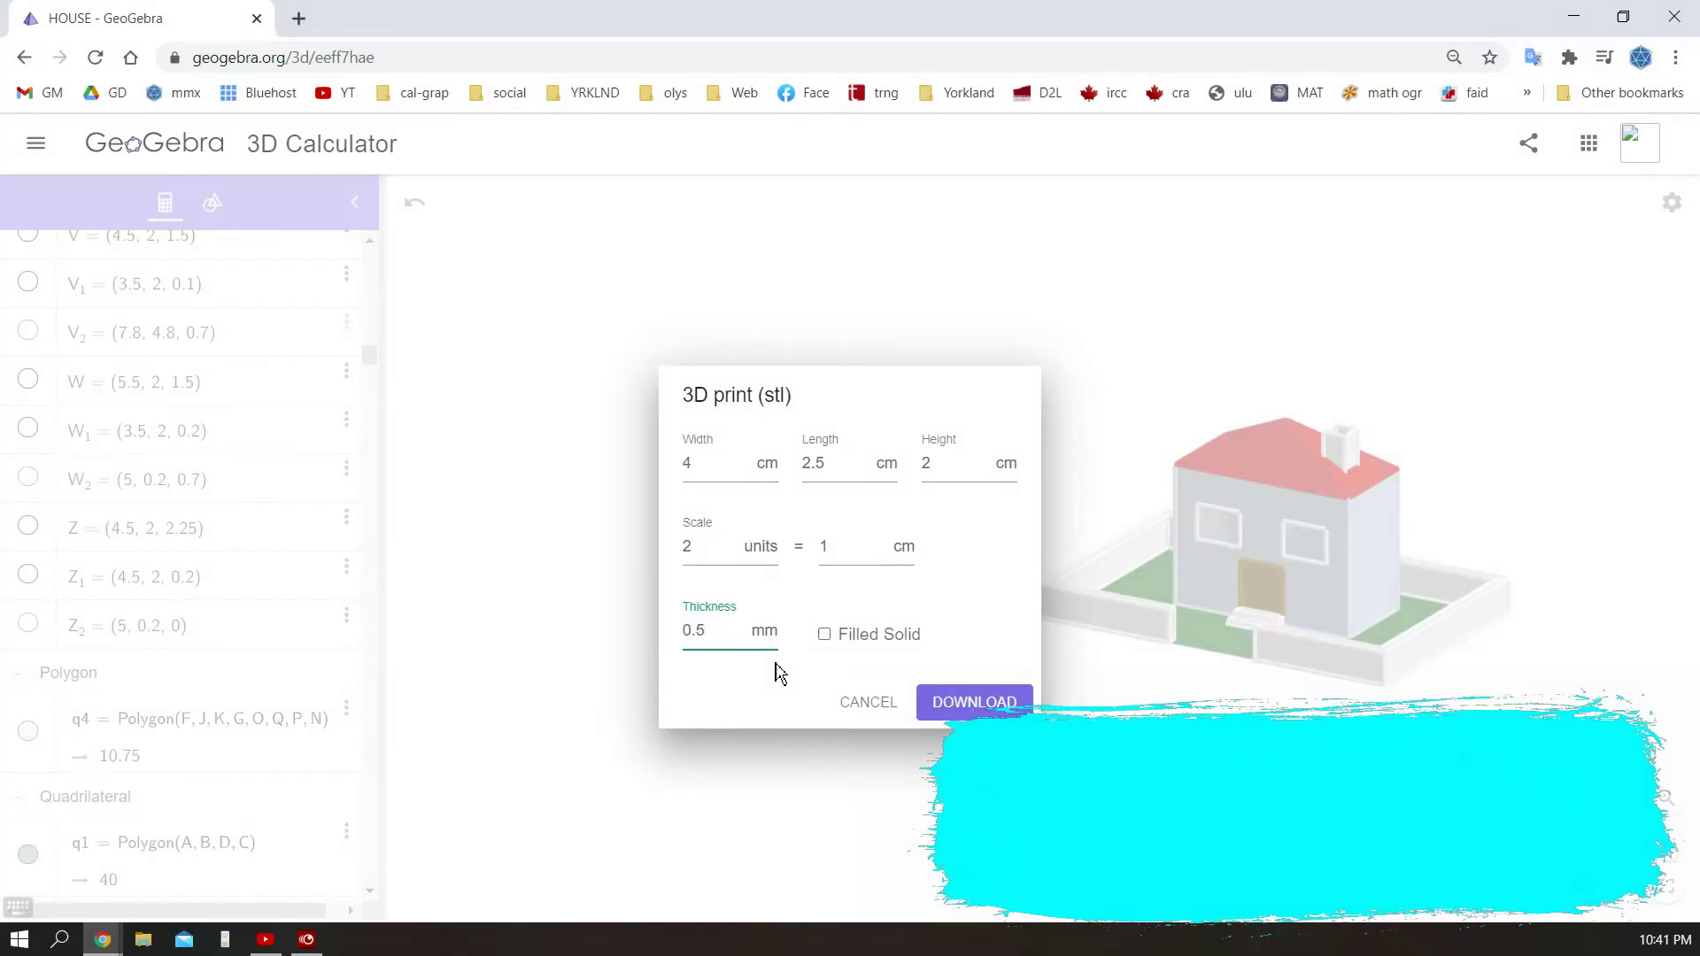
{"action": "left_click", "coordinate": [991, 703]}
{"action": "left_click", "coordinate": [855, 604]}
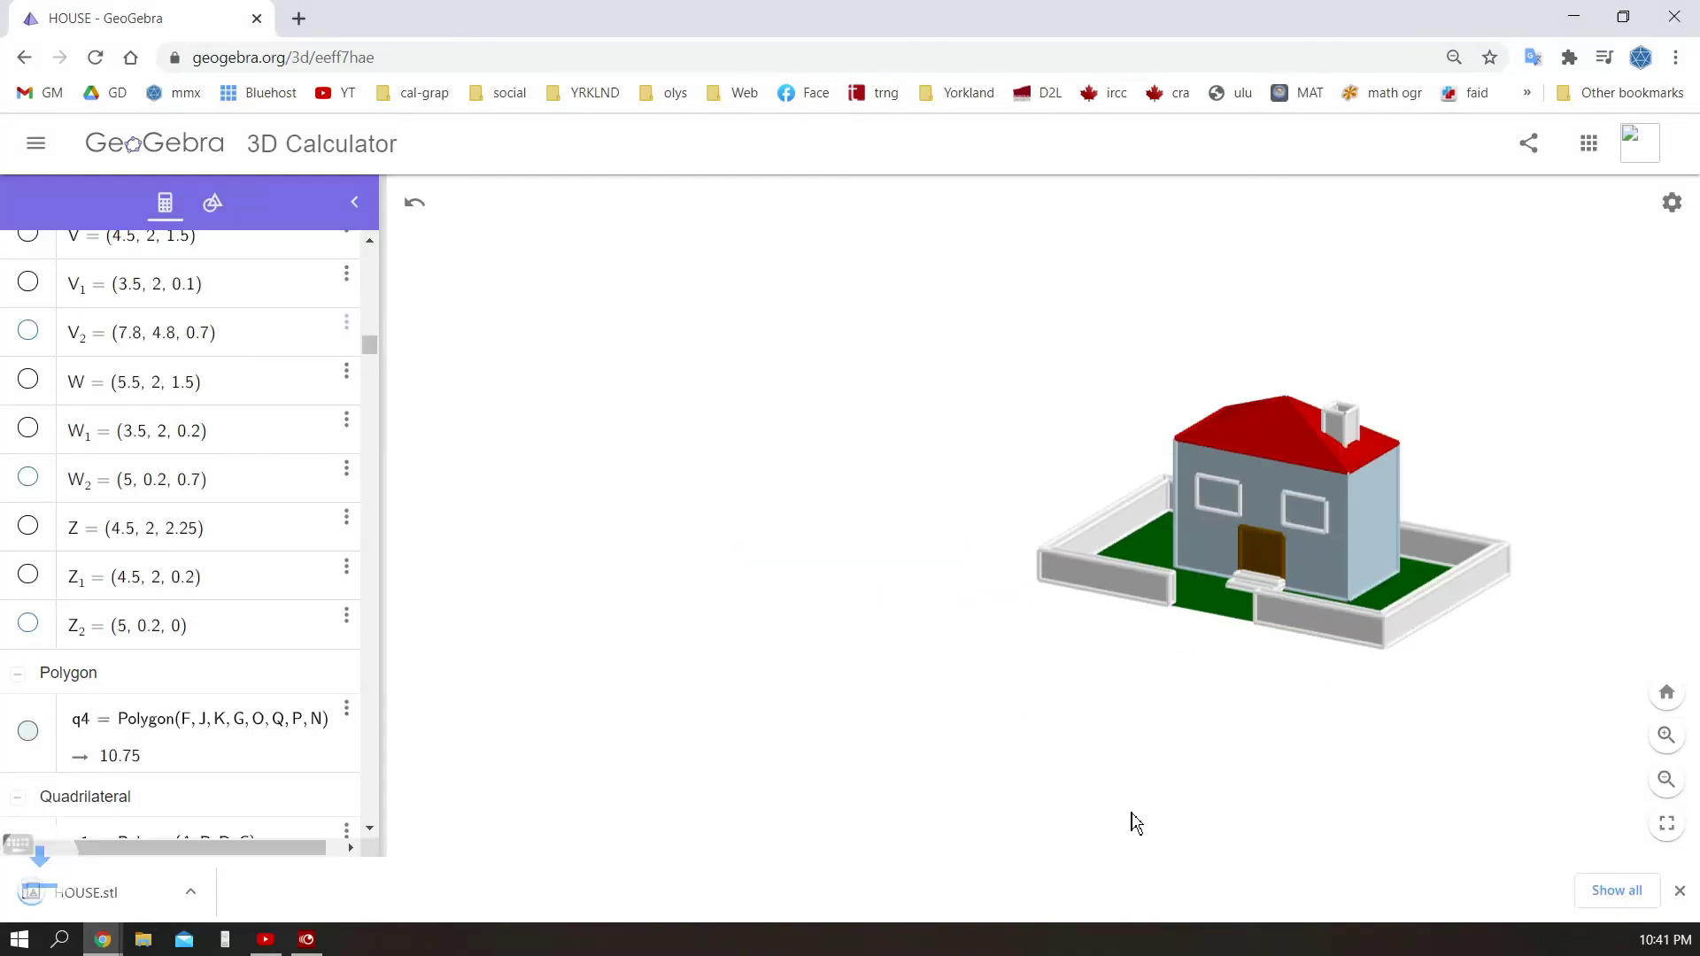
- Open the downloaded HOUSE.stl in Print 3D and examine the model and the currency choices for the estimated cost
{"action": "left_click", "coordinate": [91, 896]}
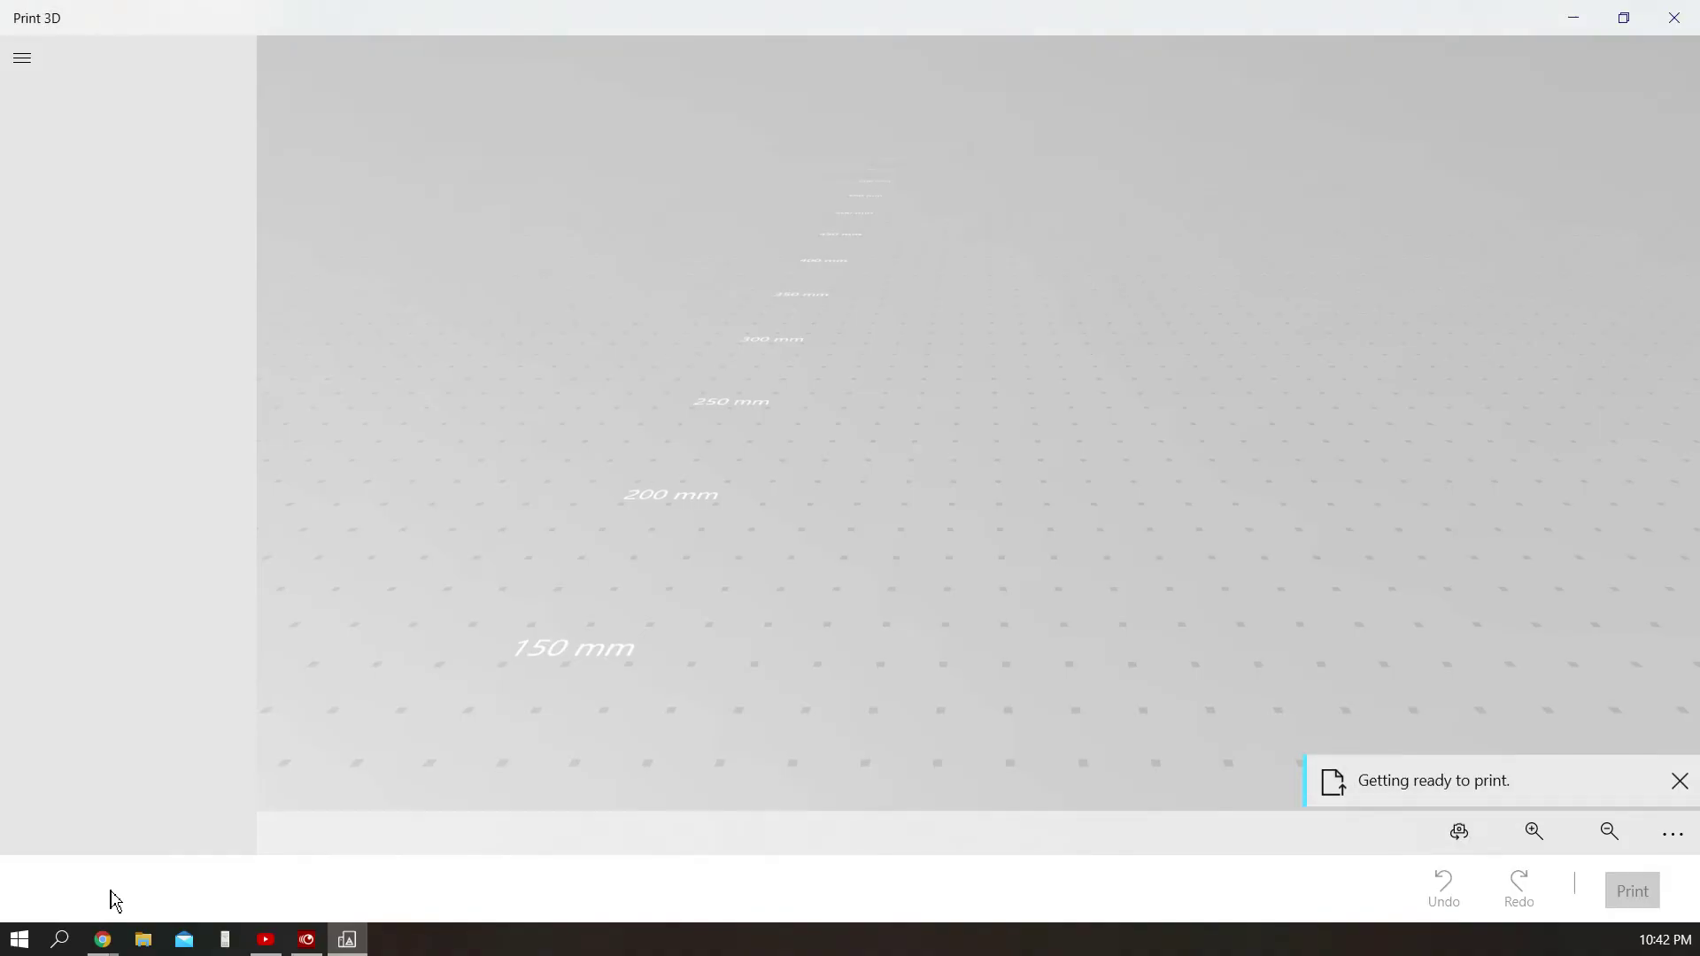
{"action": "left_click_drag", "start_coordinate": [890, 784], "coordinate": [697, 717]}
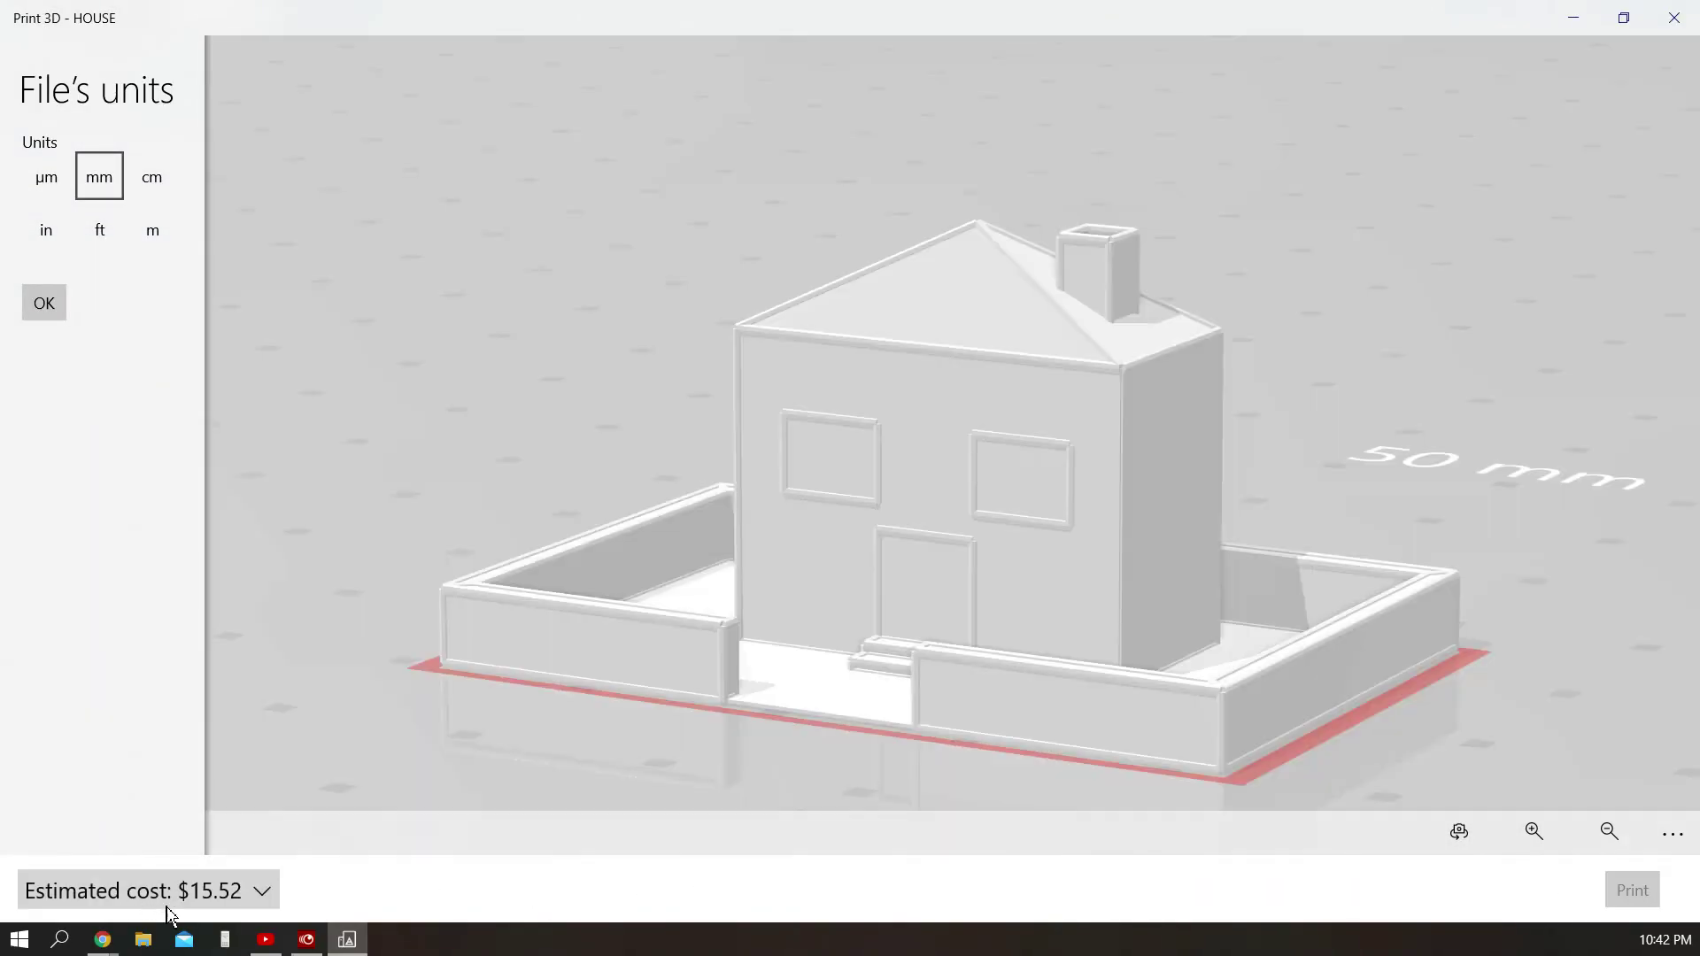
{"action": "left_click", "coordinate": [190, 896]}
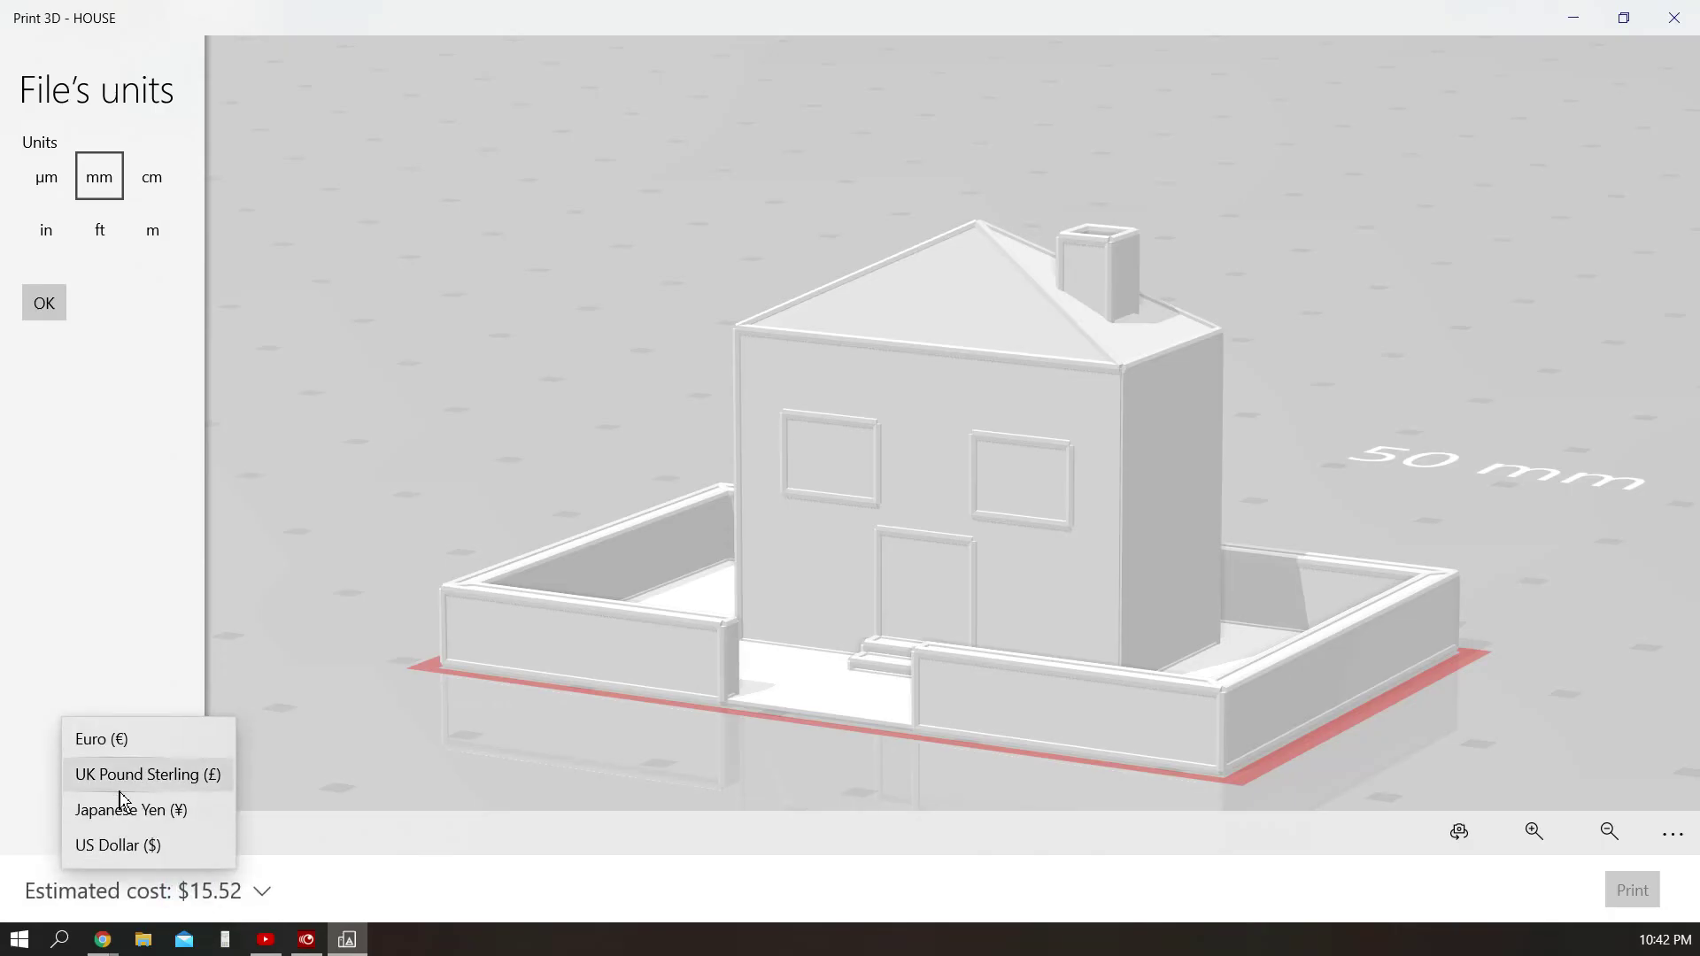
{"action": "left_click", "coordinate": [235, 909]}
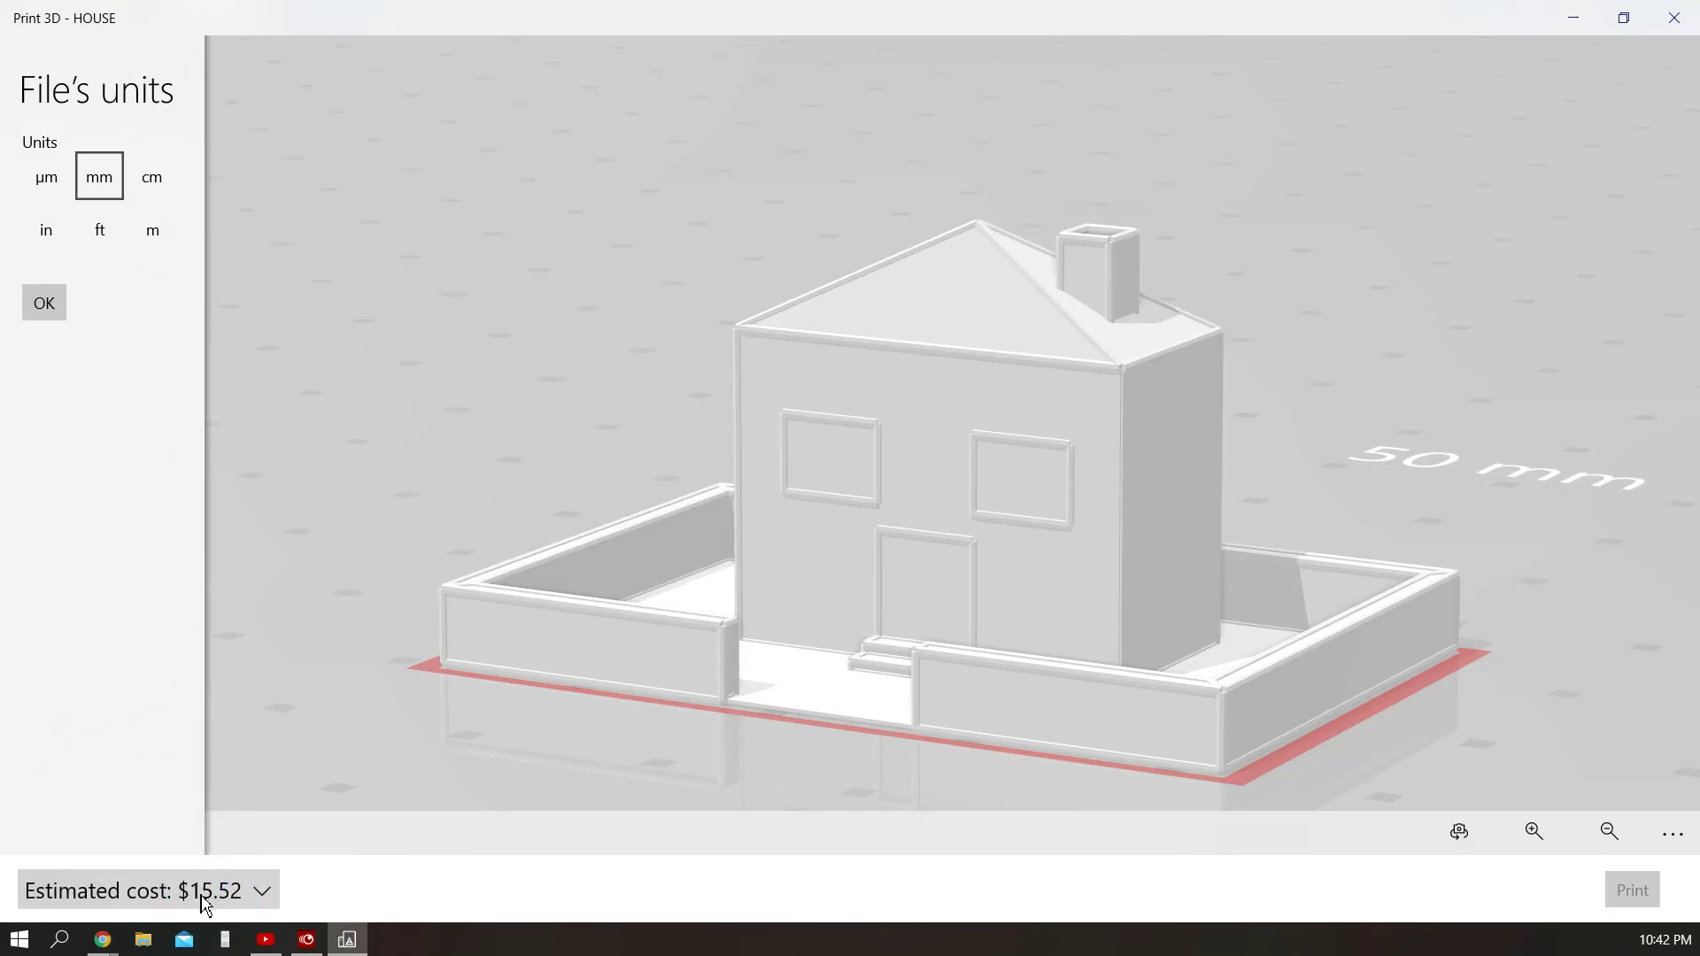
{"action": "left_click", "coordinate": [1475, 843]}
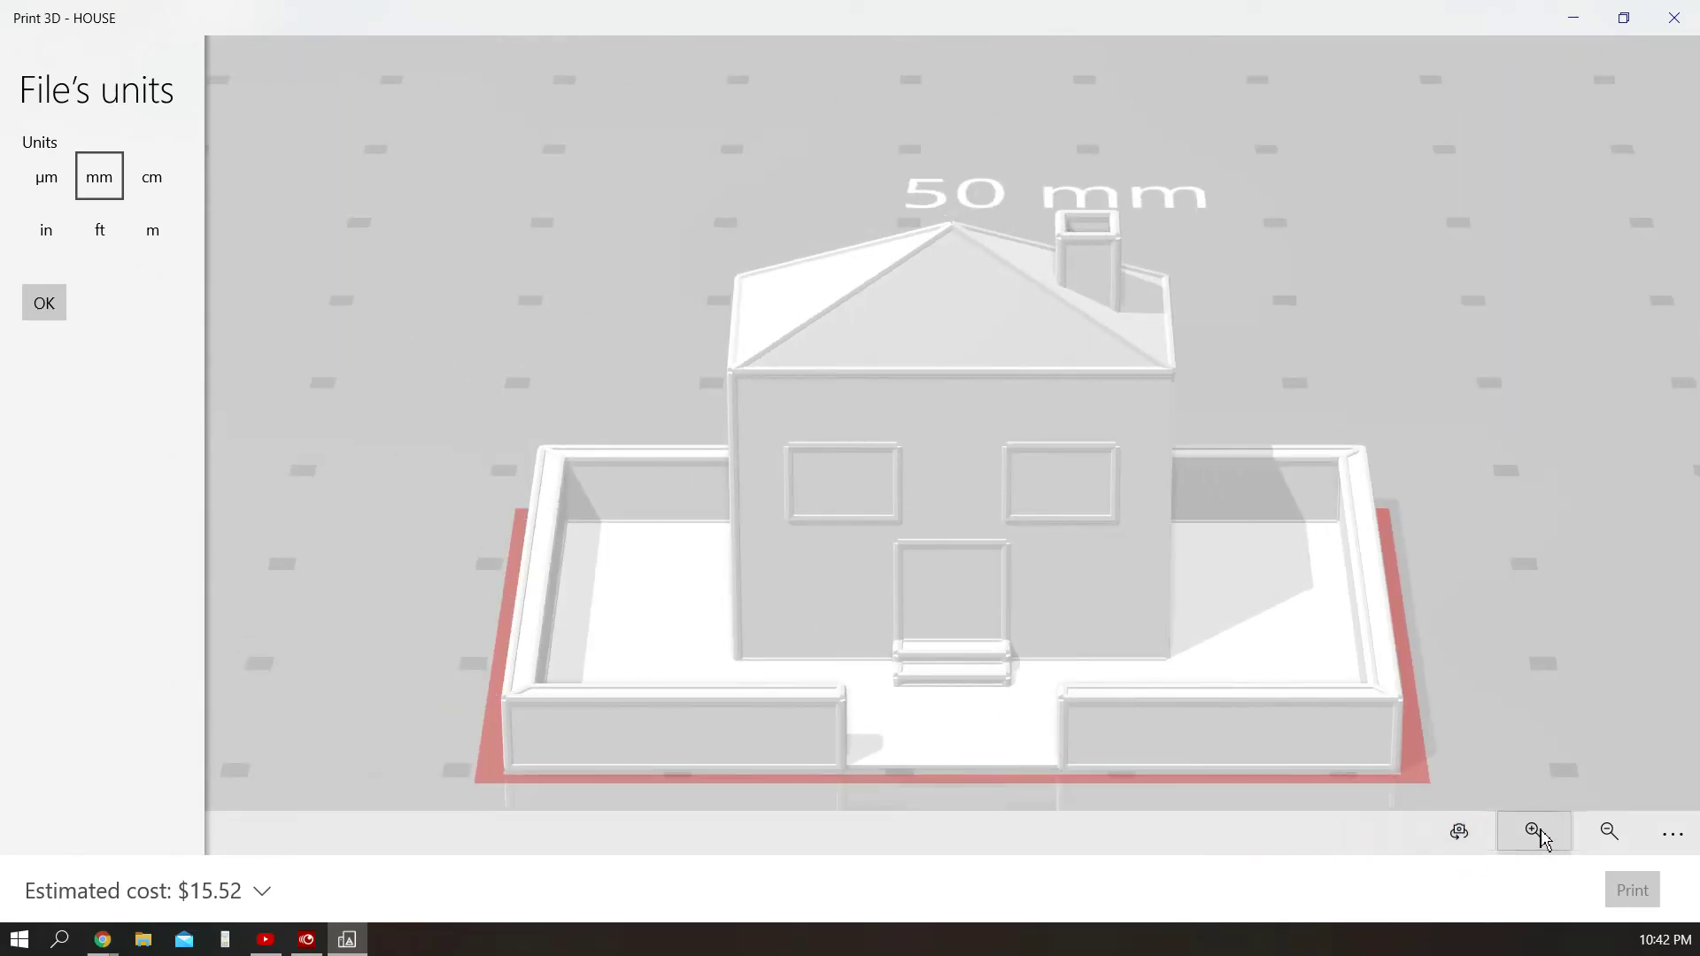
{"action": "left_click", "coordinate": [1542, 839]}
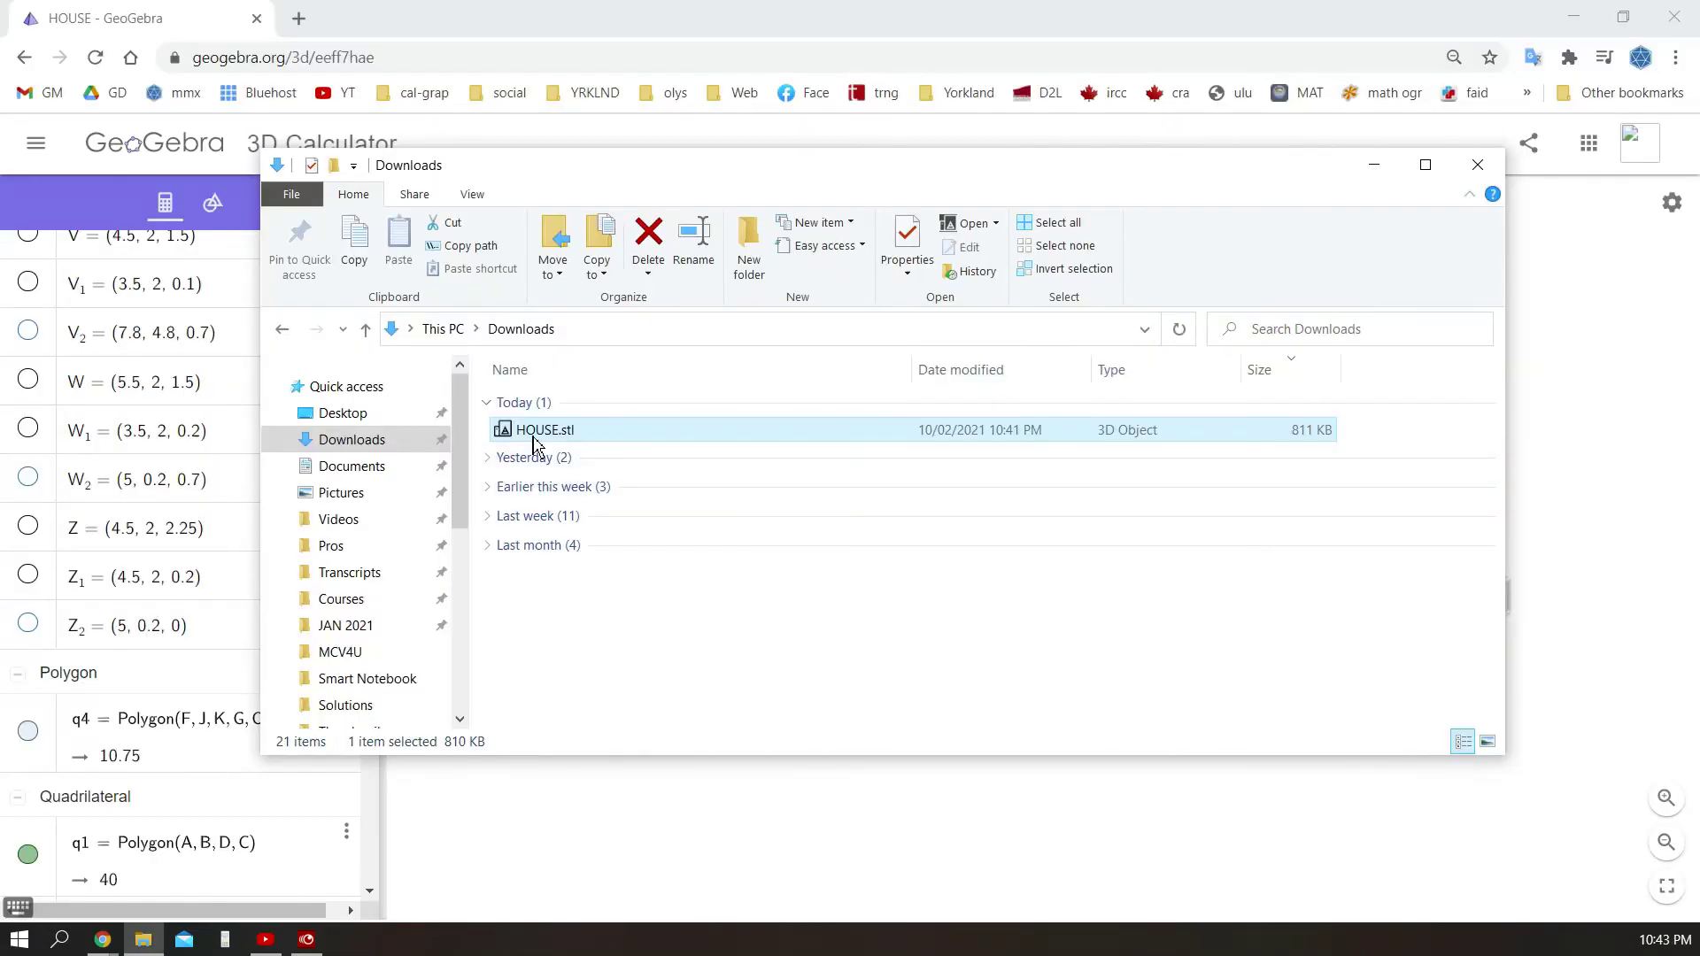
- Open the HOUSE.stl file in 3D Viewer
{"action": "right_click", "coordinate": [531, 431]}
{"action": "mouse_move", "coordinate": [320, 554]}
{"action": "left_click", "coordinate": [590, 546]}
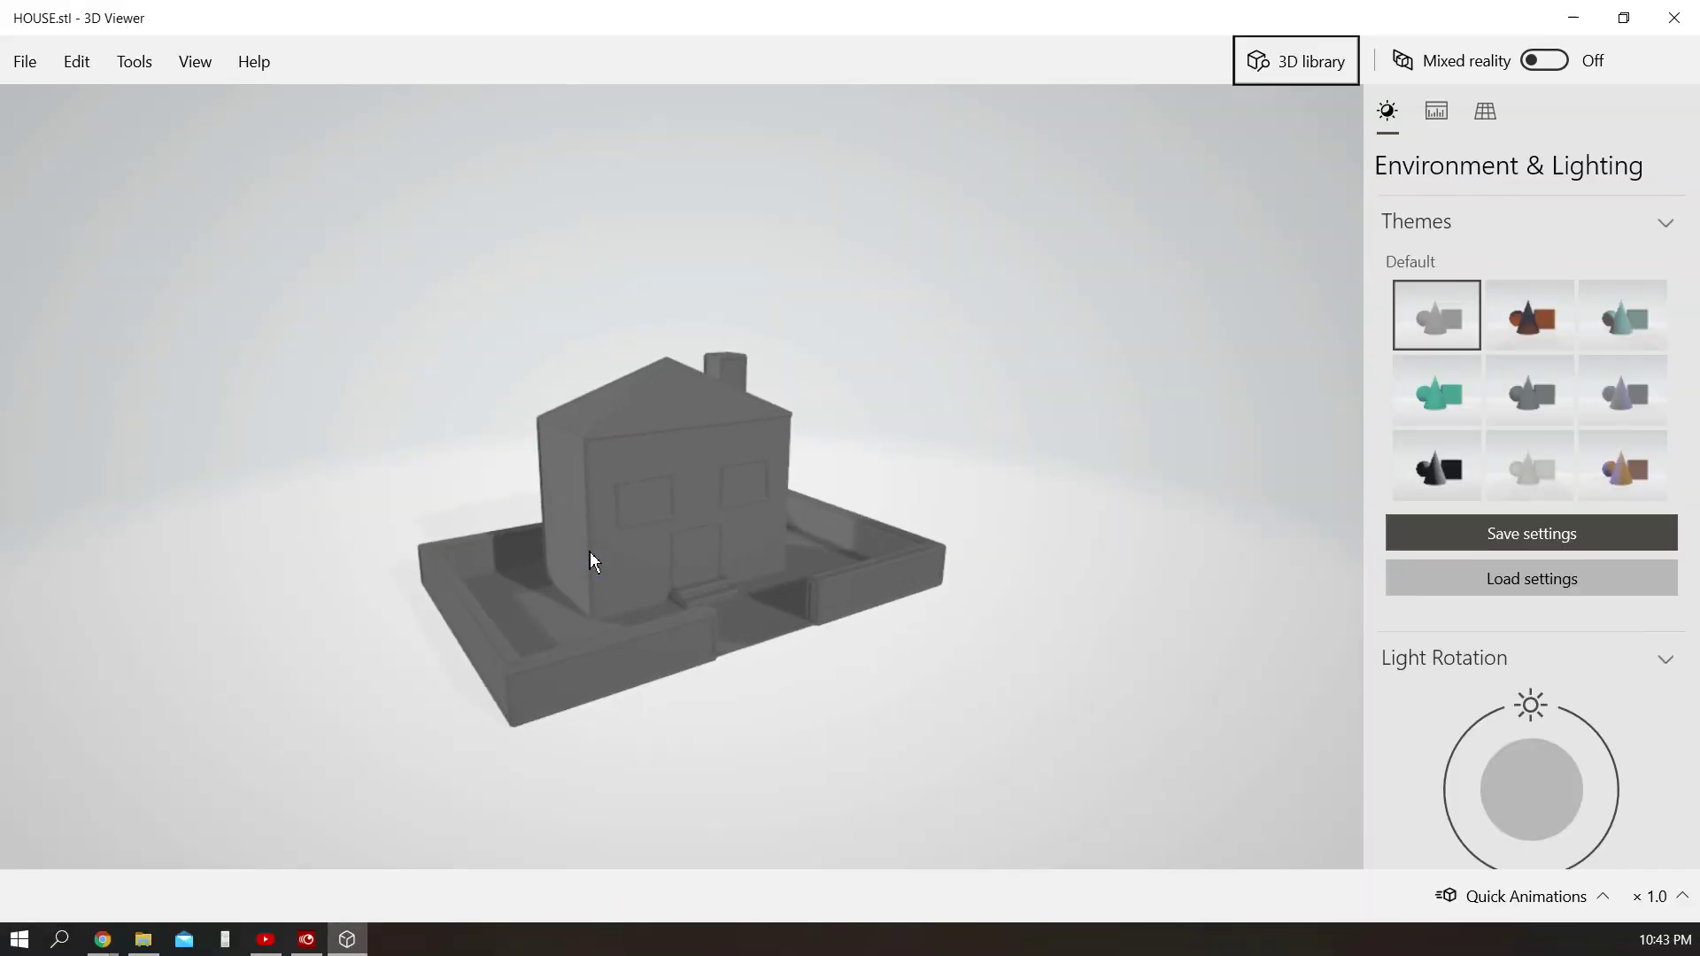
- Rotate the light around the house and try several lighting themes, ending with the teal theme in the first row
{"action": "mouse_move", "coordinate": [1519, 702]}
{"action": "left_mouse_down"}
{"action": "mouse_move", "coordinate": [1446, 741]}
{"action": "mouse_move", "coordinate": [1421, 792]}
{"action": "mouse_move", "coordinate": [1434, 841]}
{"action": "mouse_move", "coordinate": [1514, 890]}
{"action": "mouse_move", "coordinate": [1594, 850]}
{"action": "mouse_move", "coordinate": [1585, 783]}
{"action": "mouse_move", "coordinate": [1479, 755]}
{"action": "left_mouse_up"}
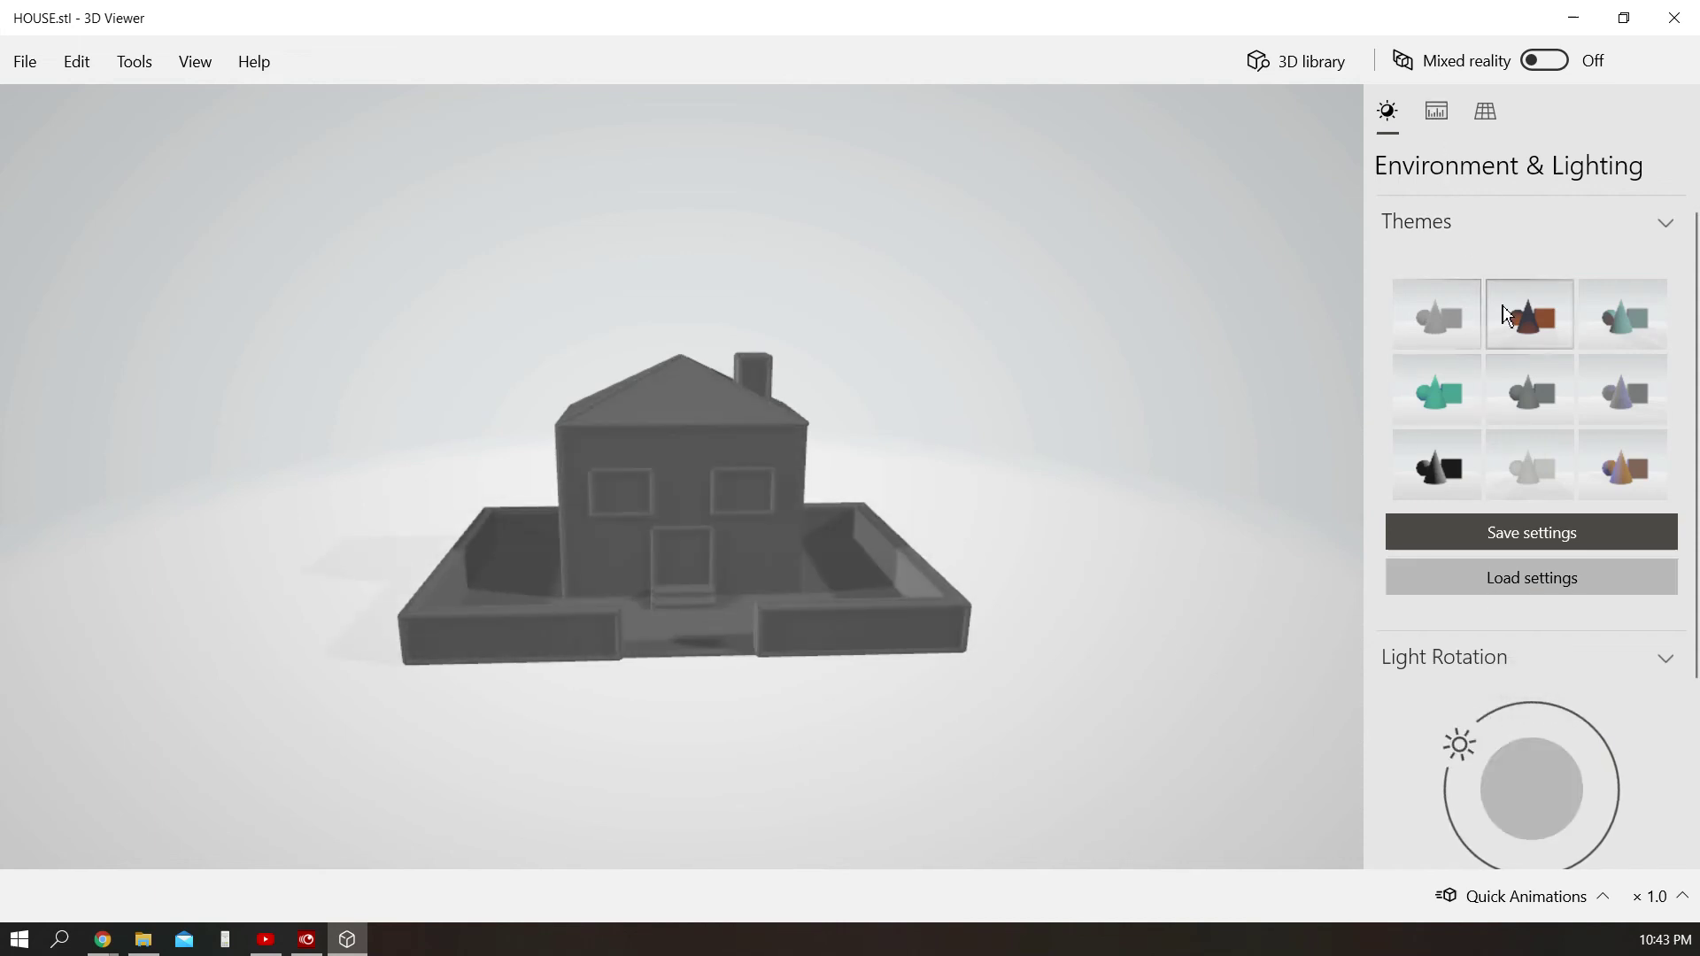
{"action": "left_click", "coordinate": [1518, 324]}
{"action": "left_click", "coordinate": [1461, 407]}
{"action": "left_click", "coordinate": [1436, 454]}
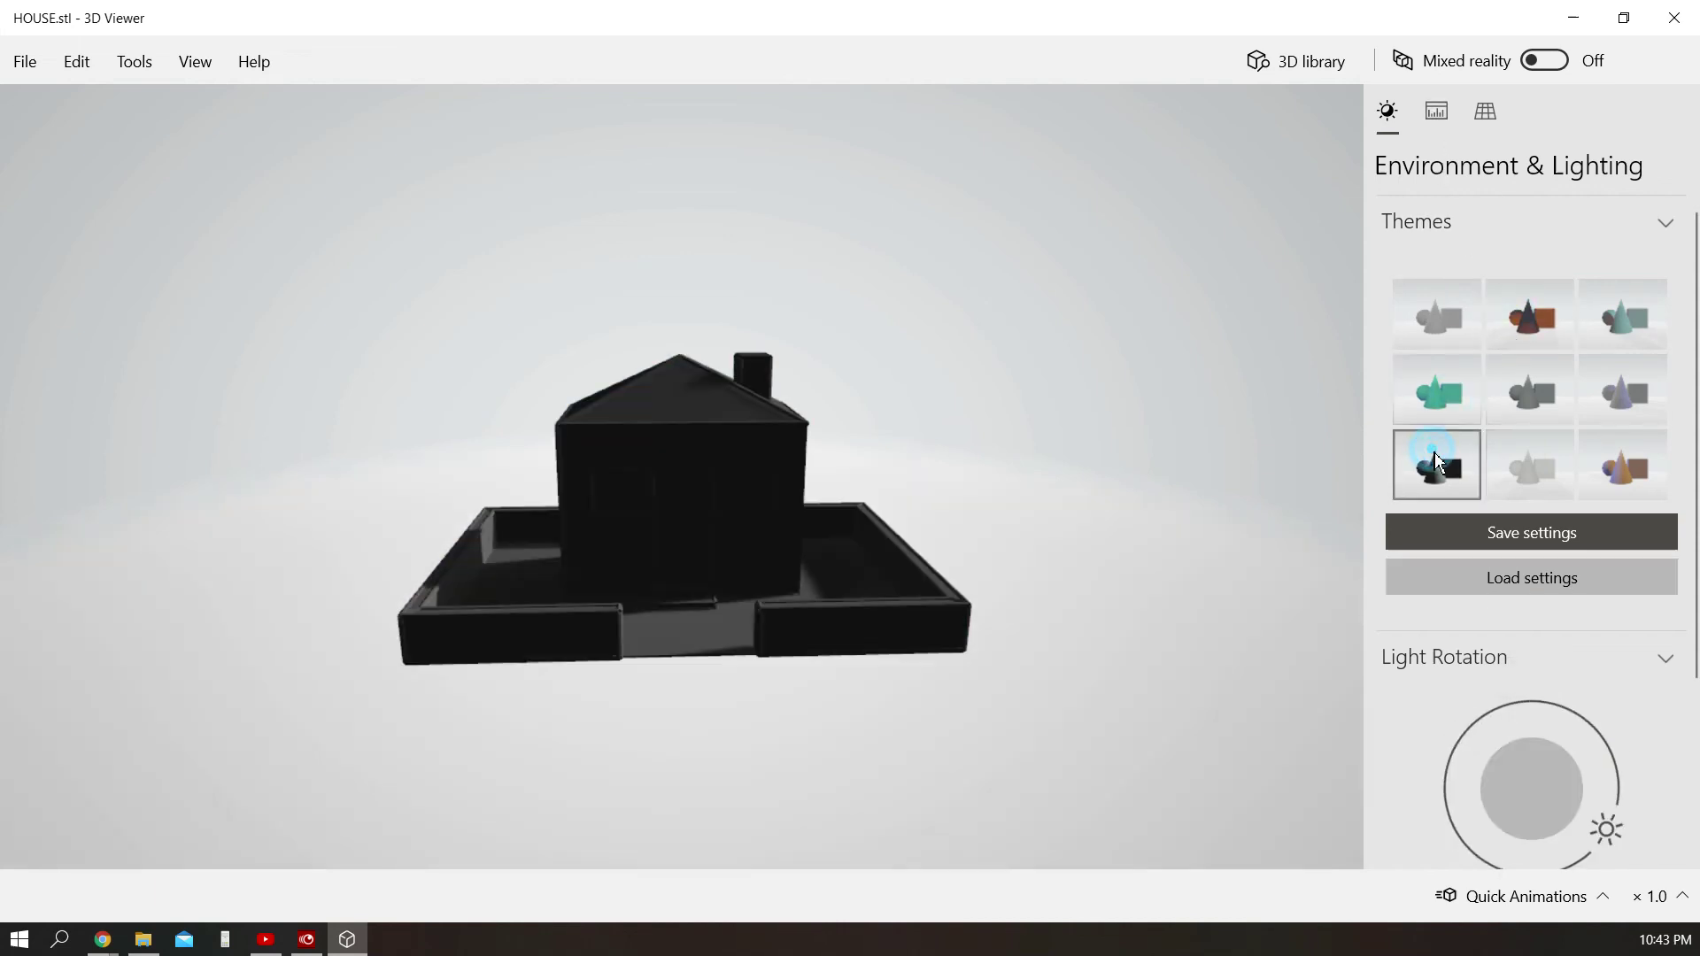
{"action": "left_click", "coordinate": [1536, 465]}
{"action": "left_click", "coordinate": [1634, 478]}
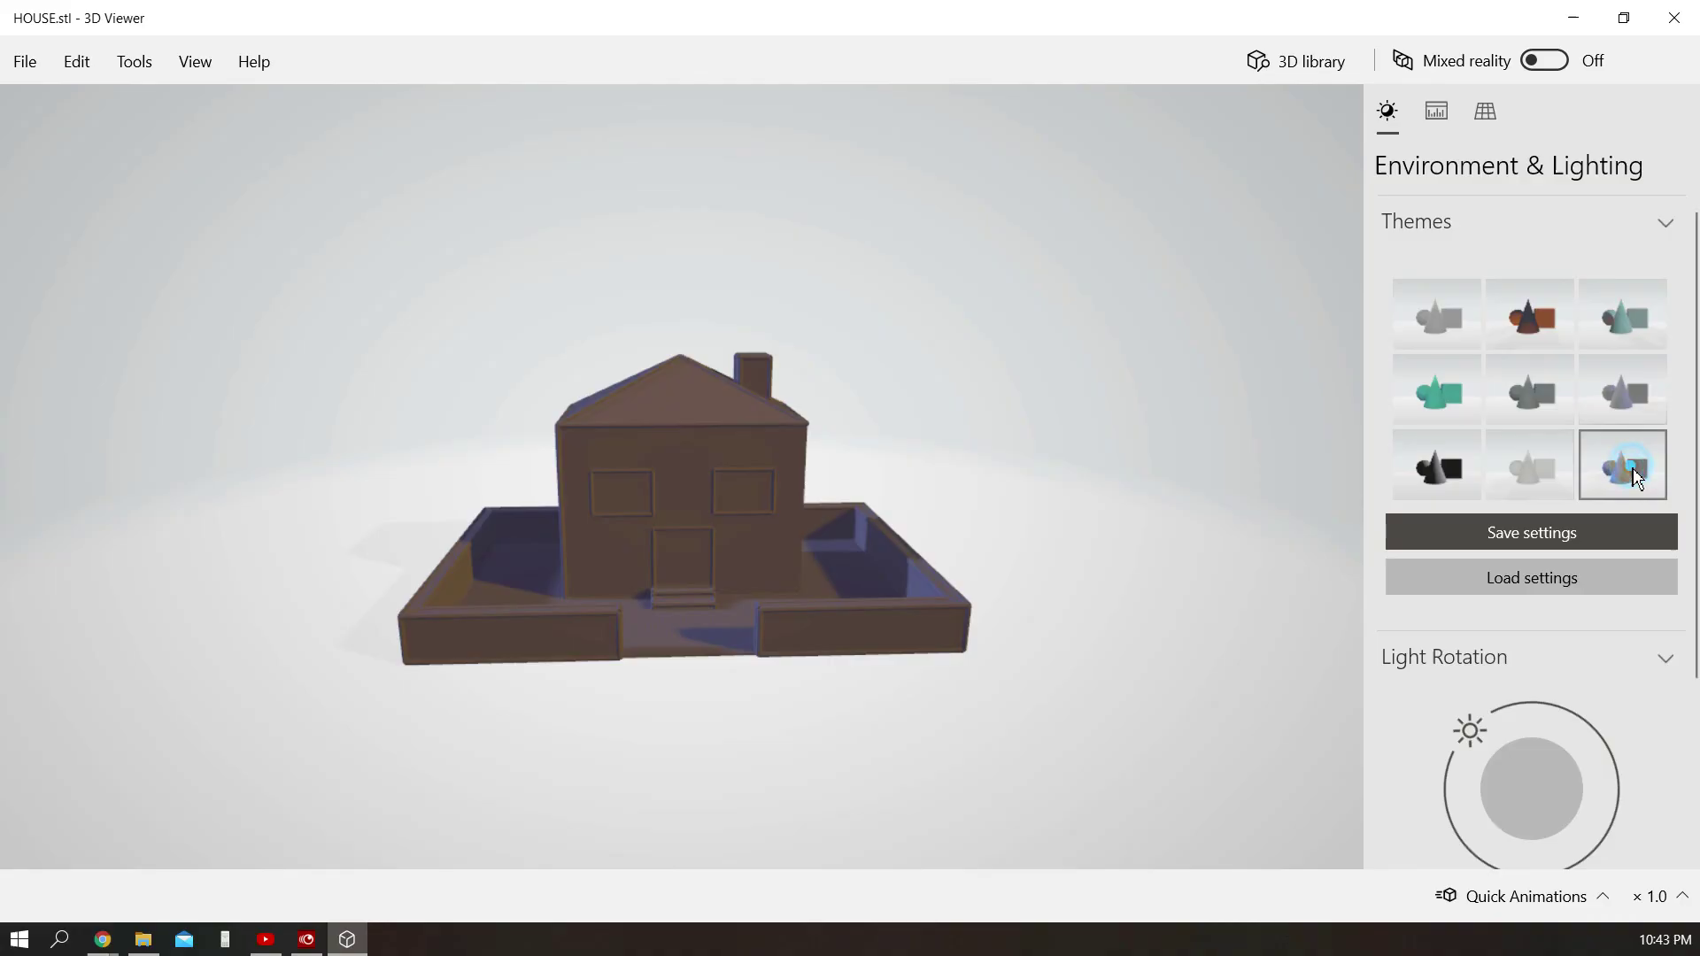
{"action": "left_click", "coordinate": [1634, 416]}
{"action": "left_click", "coordinate": [1628, 354]}
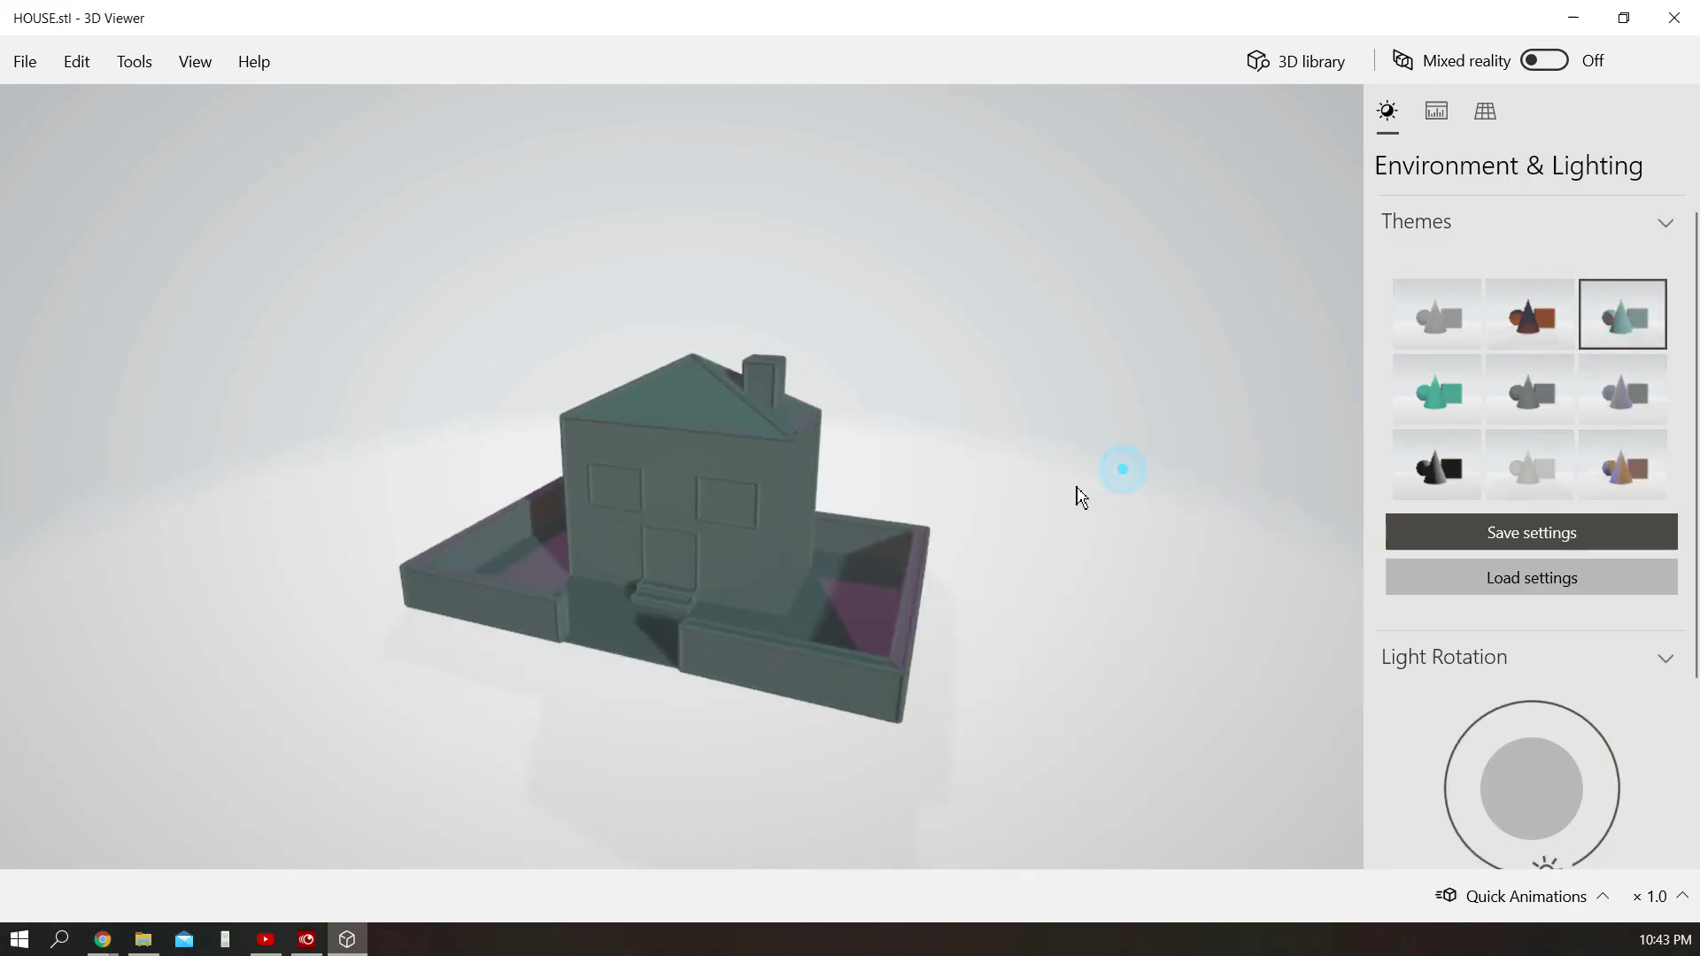